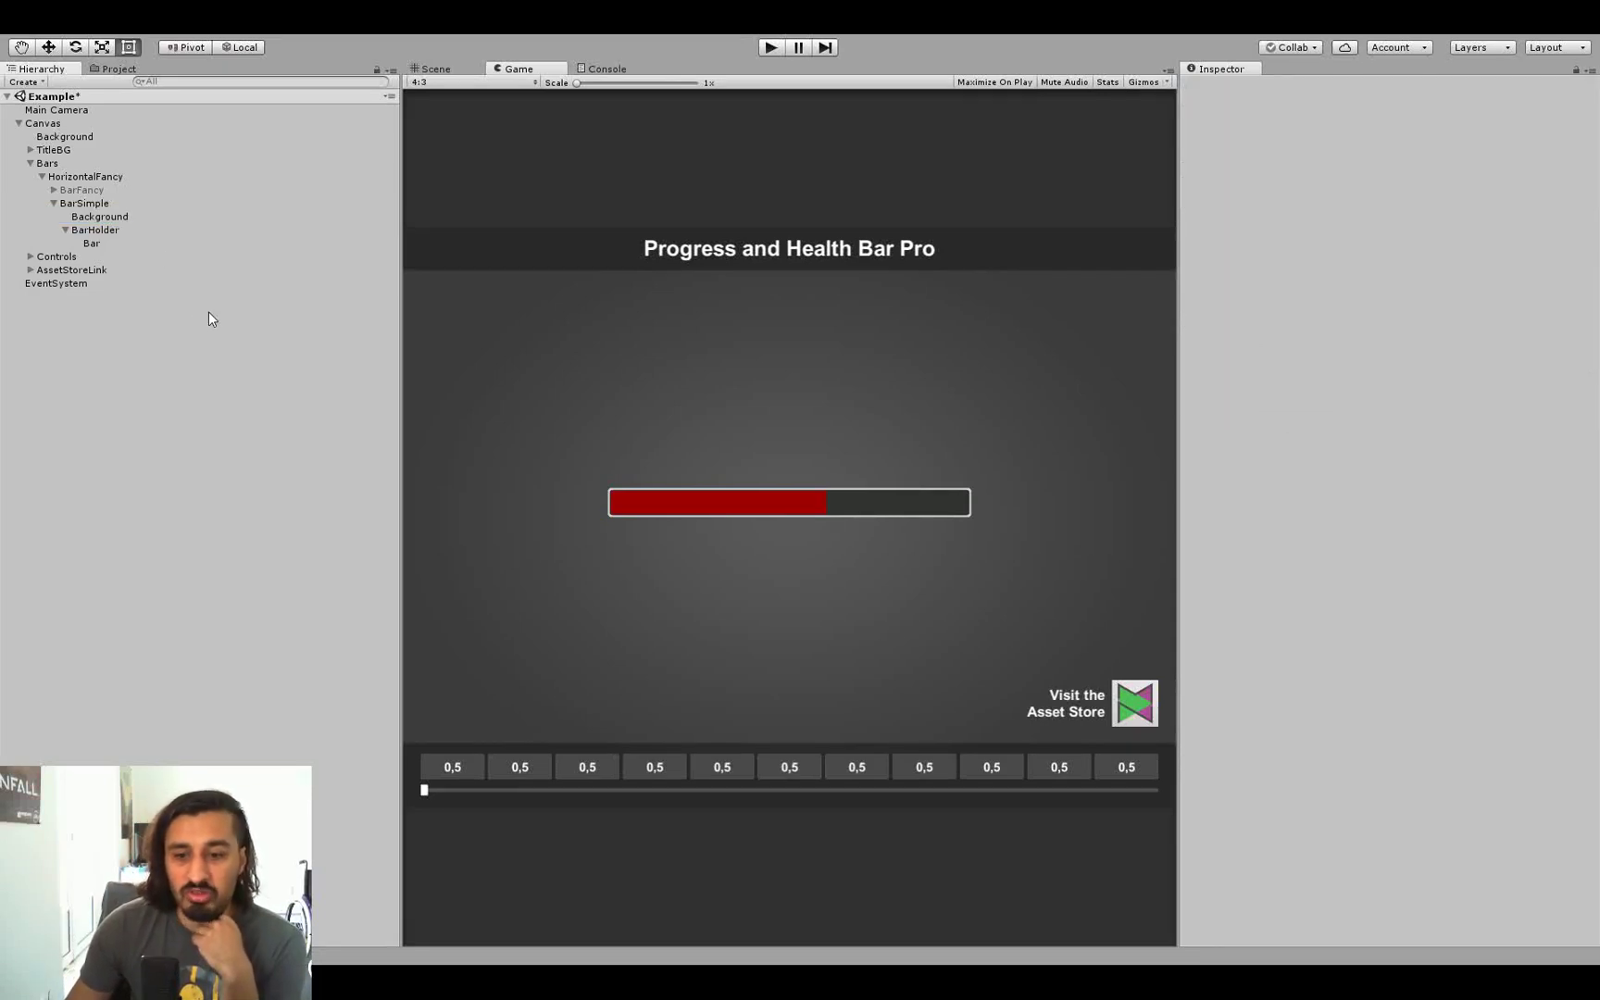
Step: Select BarSimple to show its Progress Bar Pro component at value 0.603
{"action": "left_click", "coordinate": [88, 205]}
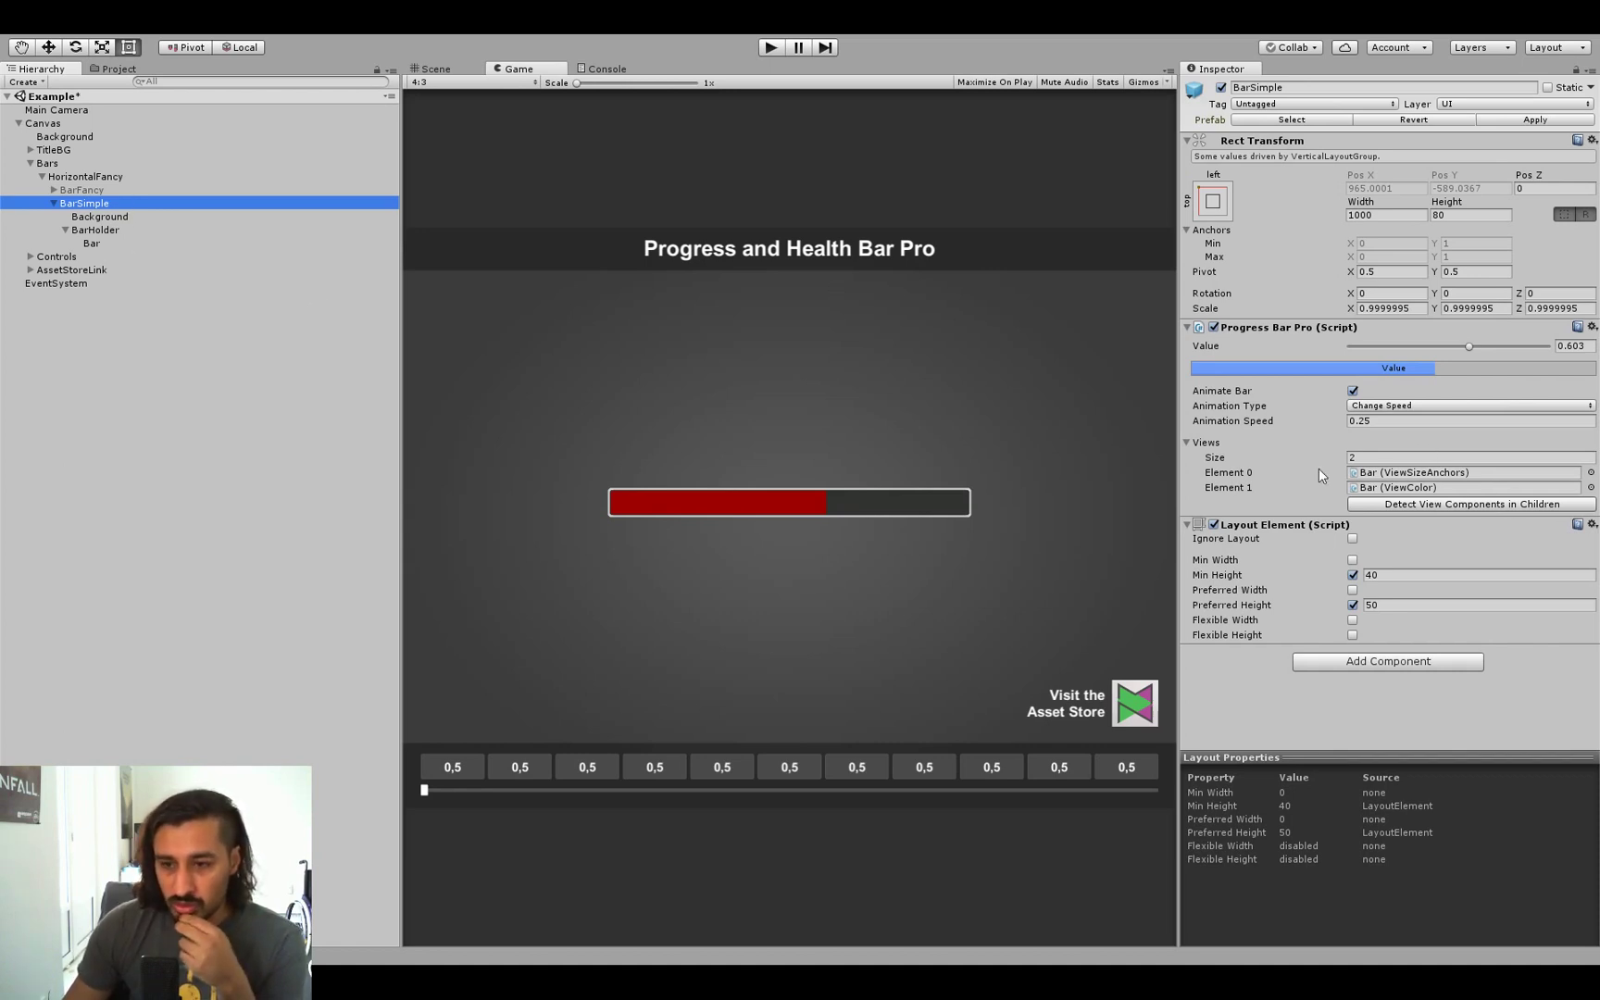
Step: Select the Bar fill object under BarHolder and centre the bar in the Scene view
{"action": "left_click", "coordinate": [101, 242]}
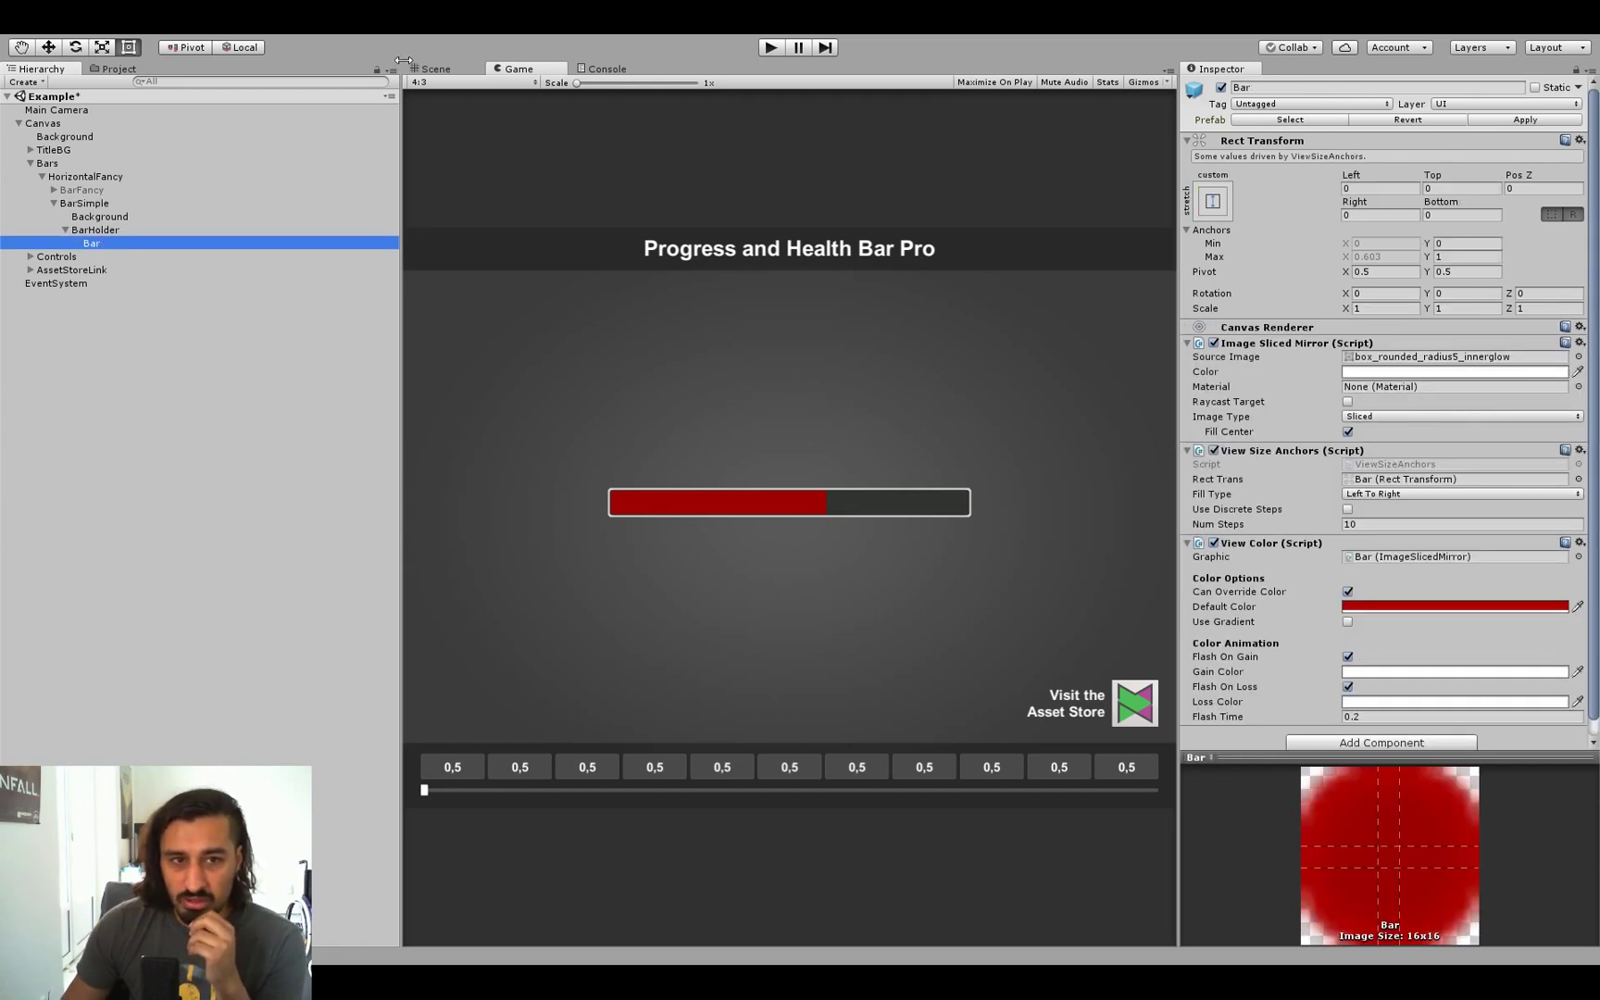
{"action": "left_click", "coordinate": [433, 68]}
{"action": "middle_click_drag", "start_coordinate": [900, 545], "coordinate": [814, 519]}
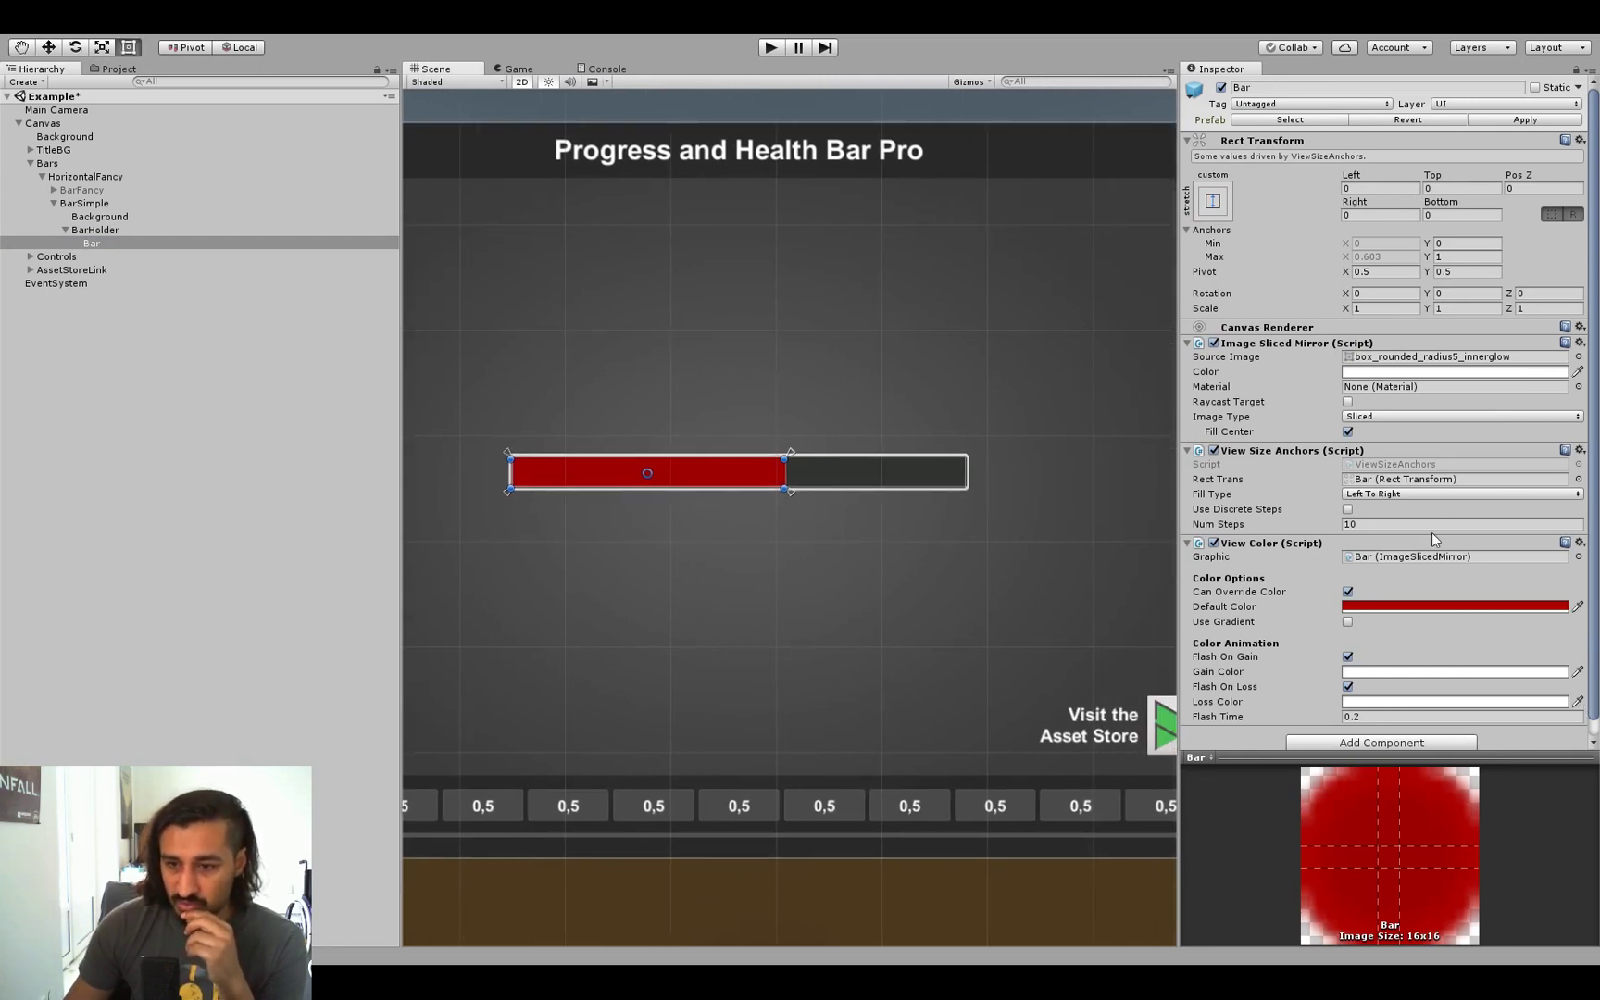
{"action": "scroll", "coordinate": [1476, 567], "scroll_direction": "down", "scroll_amount": 1}
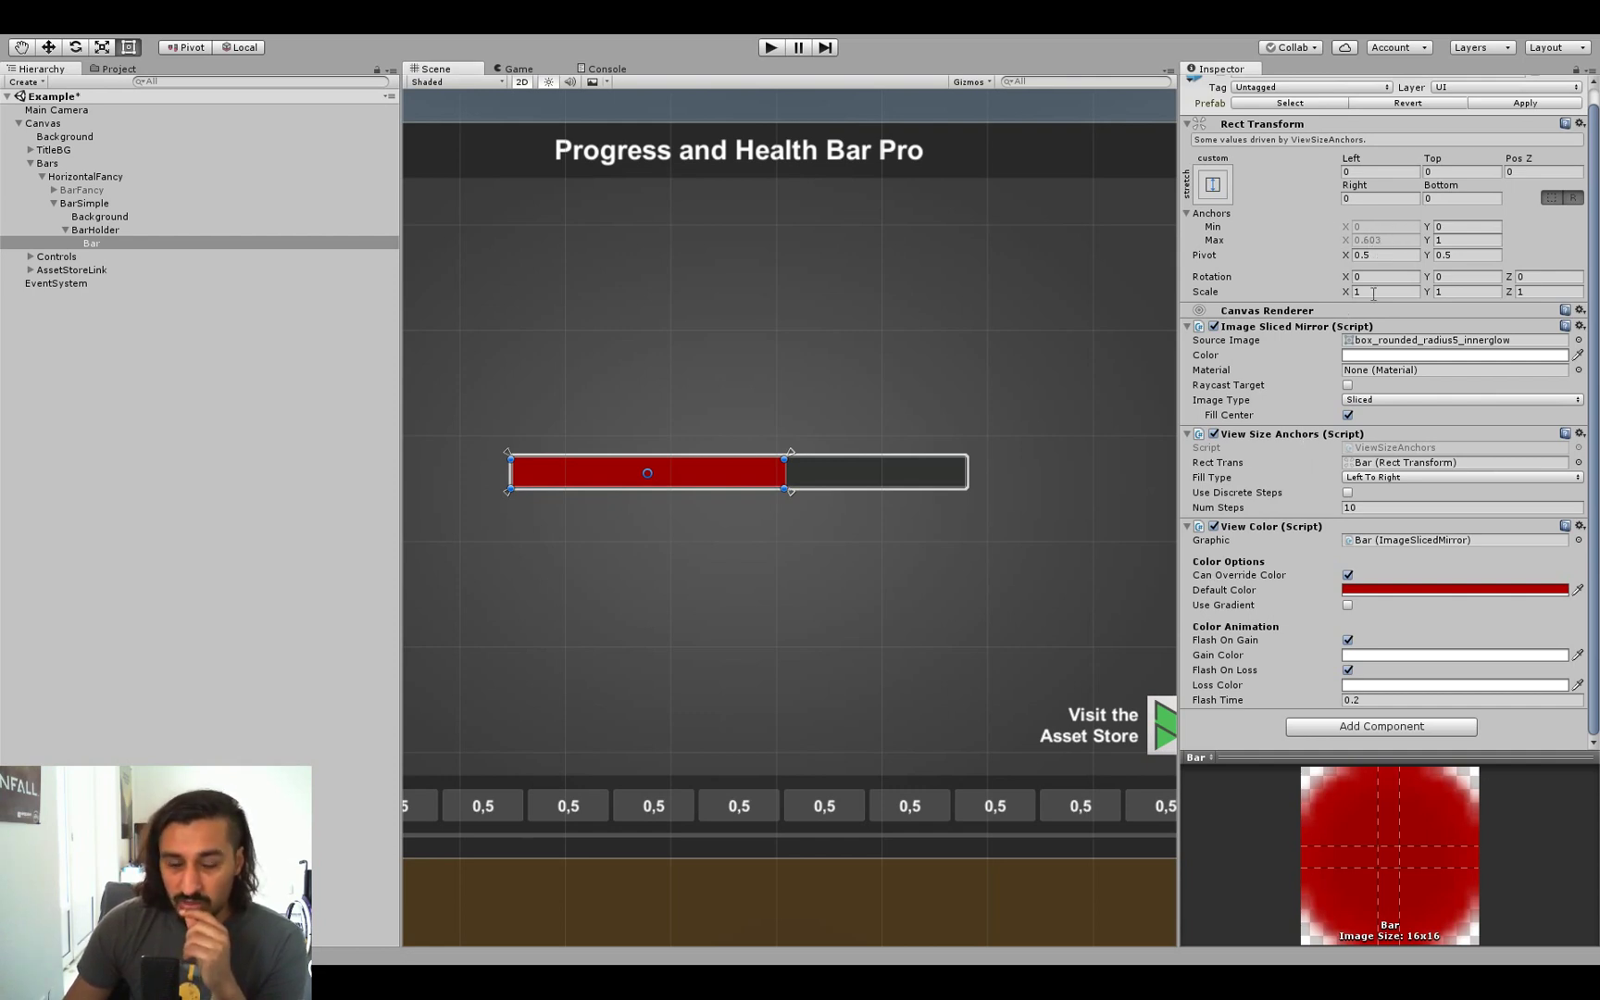
Step: Lower BarSimple's value to 0.21 and zoom the Scene view in on the Bar fill
{"action": "left_click", "coordinate": [74, 204]}
{"action": "left_click_drag", "start_coordinate": [1469, 344], "coordinate": [1394, 347]}
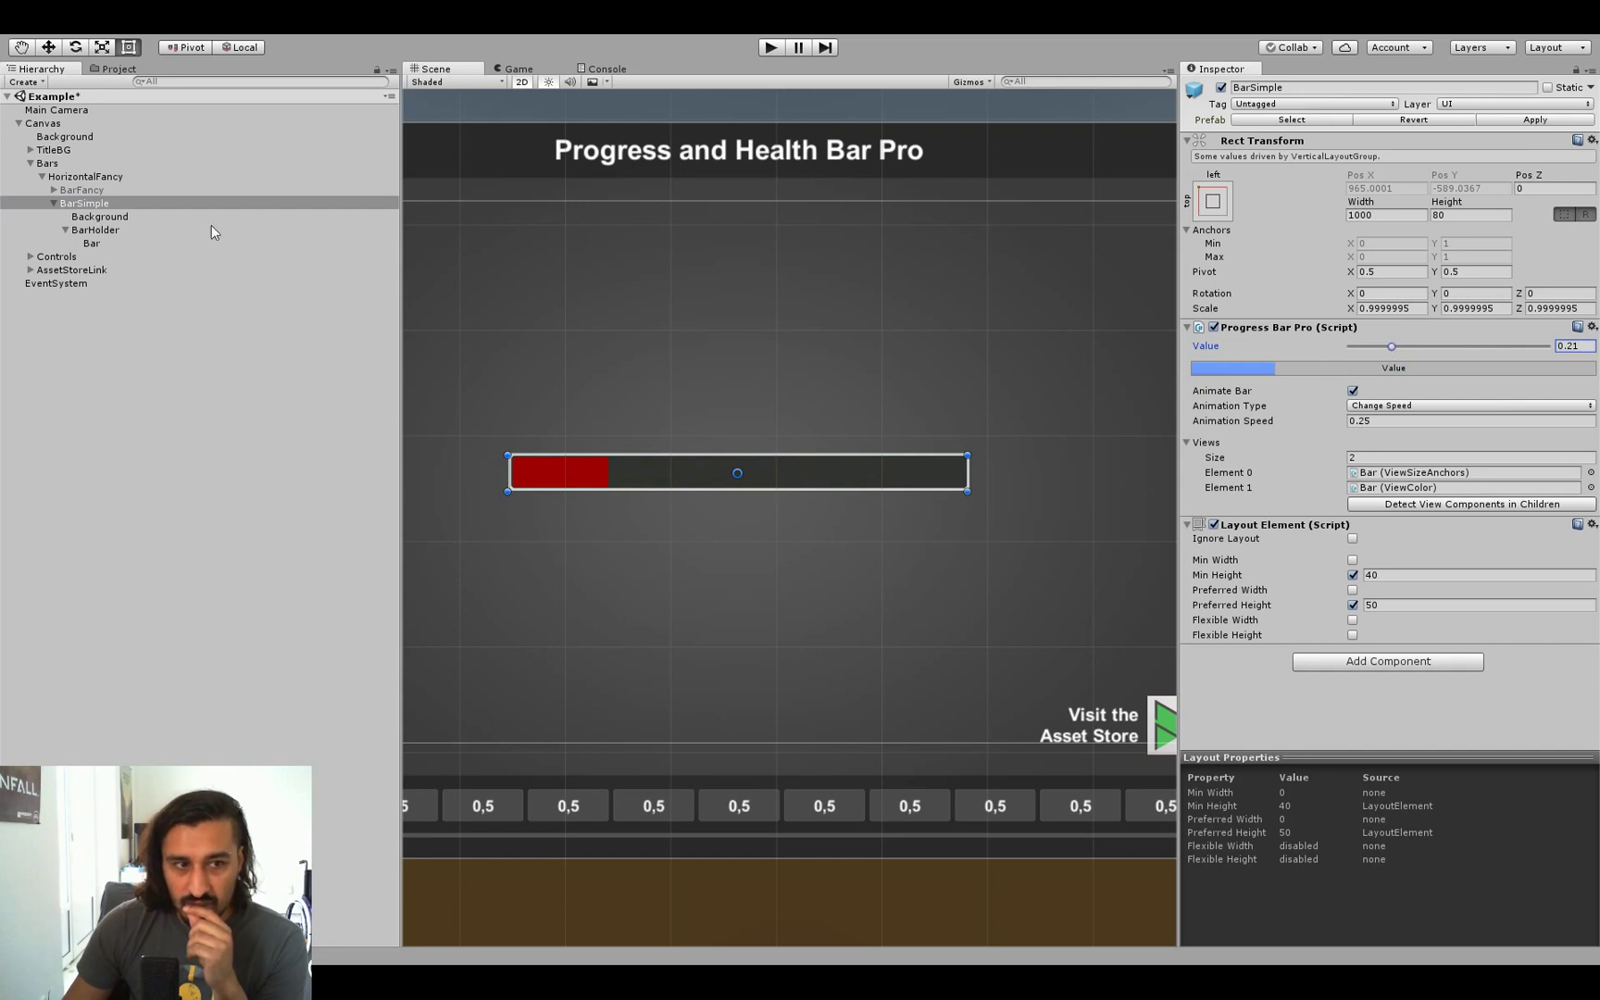
{"action": "left_click", "coordinate": [126, 243]}
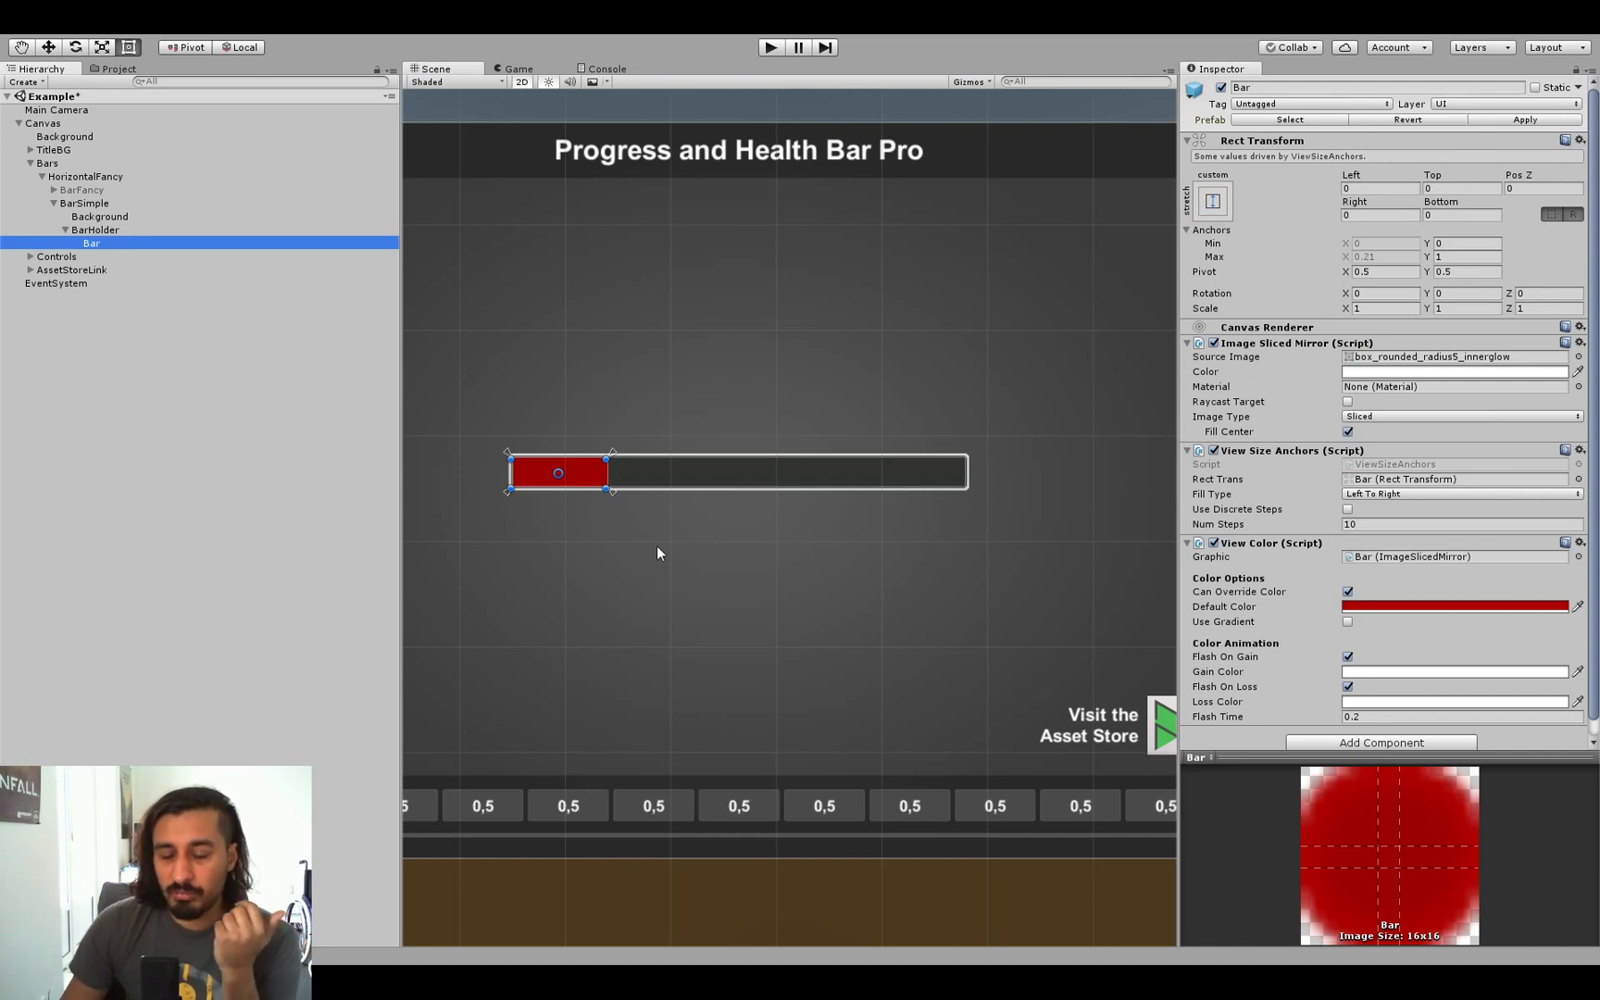
{"action": "scroll", "coordinate": [576, 524], "scroll_direction": "up", "scroll_amount": 2}
{"action": "middle_click_drag", "start_coordinate": [576, 524], "coordinate": [714, 550]}
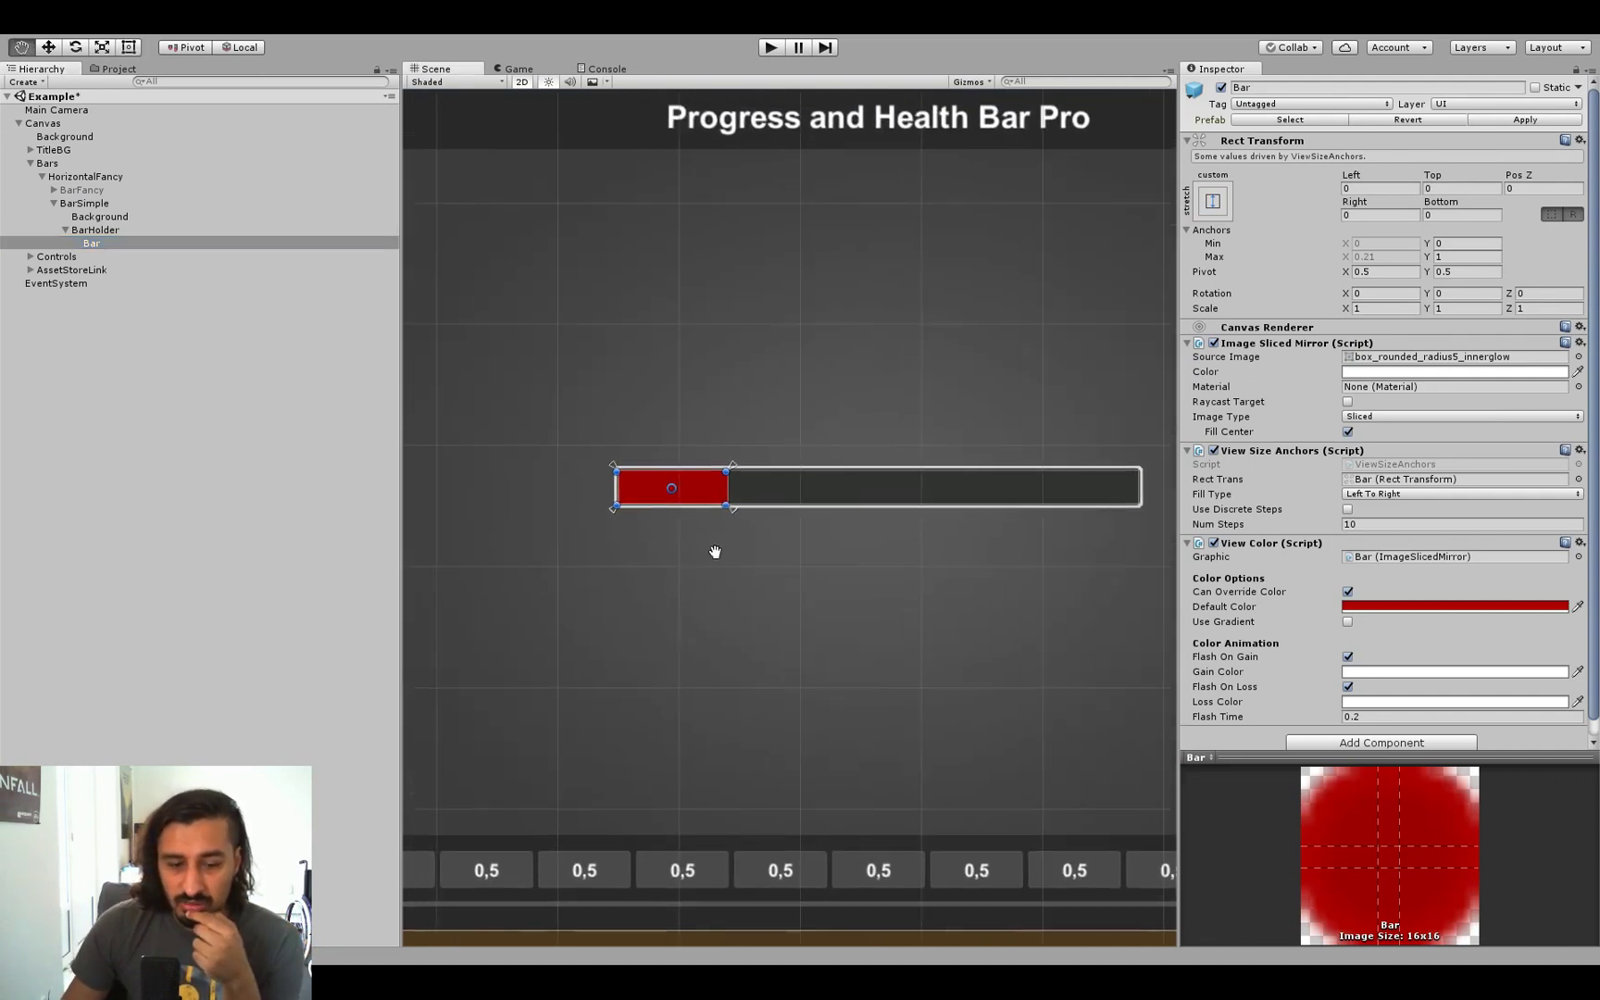
Step: Check the Bar's Fill Type options and turn on Use Discrete Steps
{"action": "left_click", "coordinate": [84, 204]}
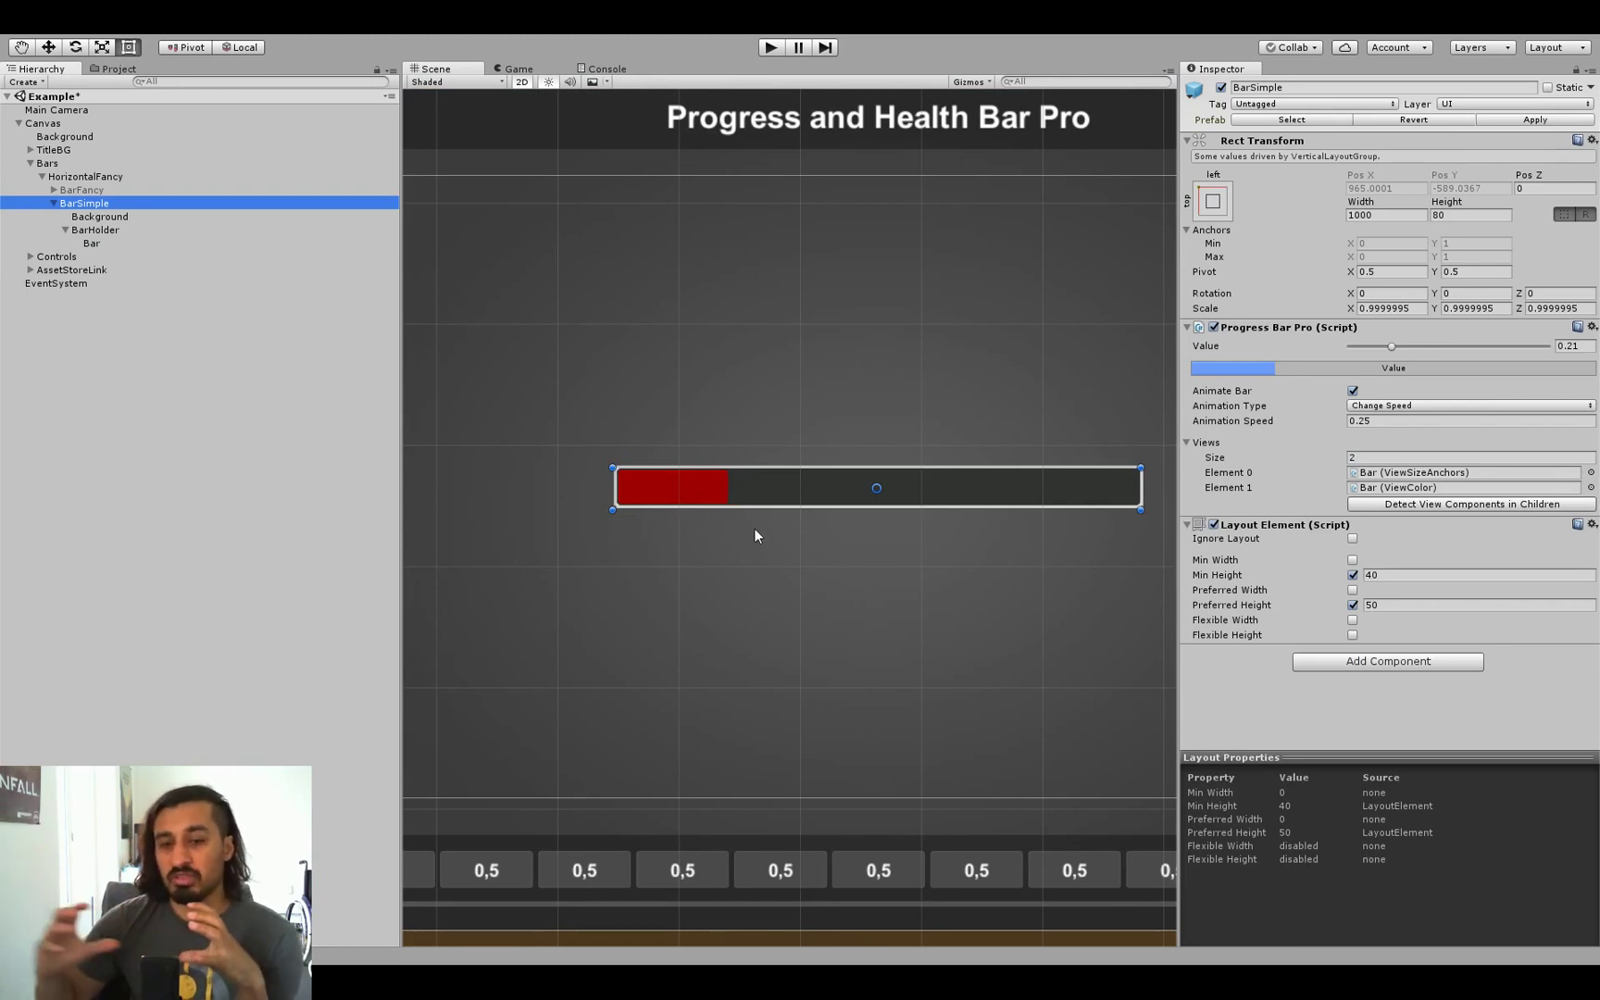
{"action": "left_click", "coordinate": [94, 242]}
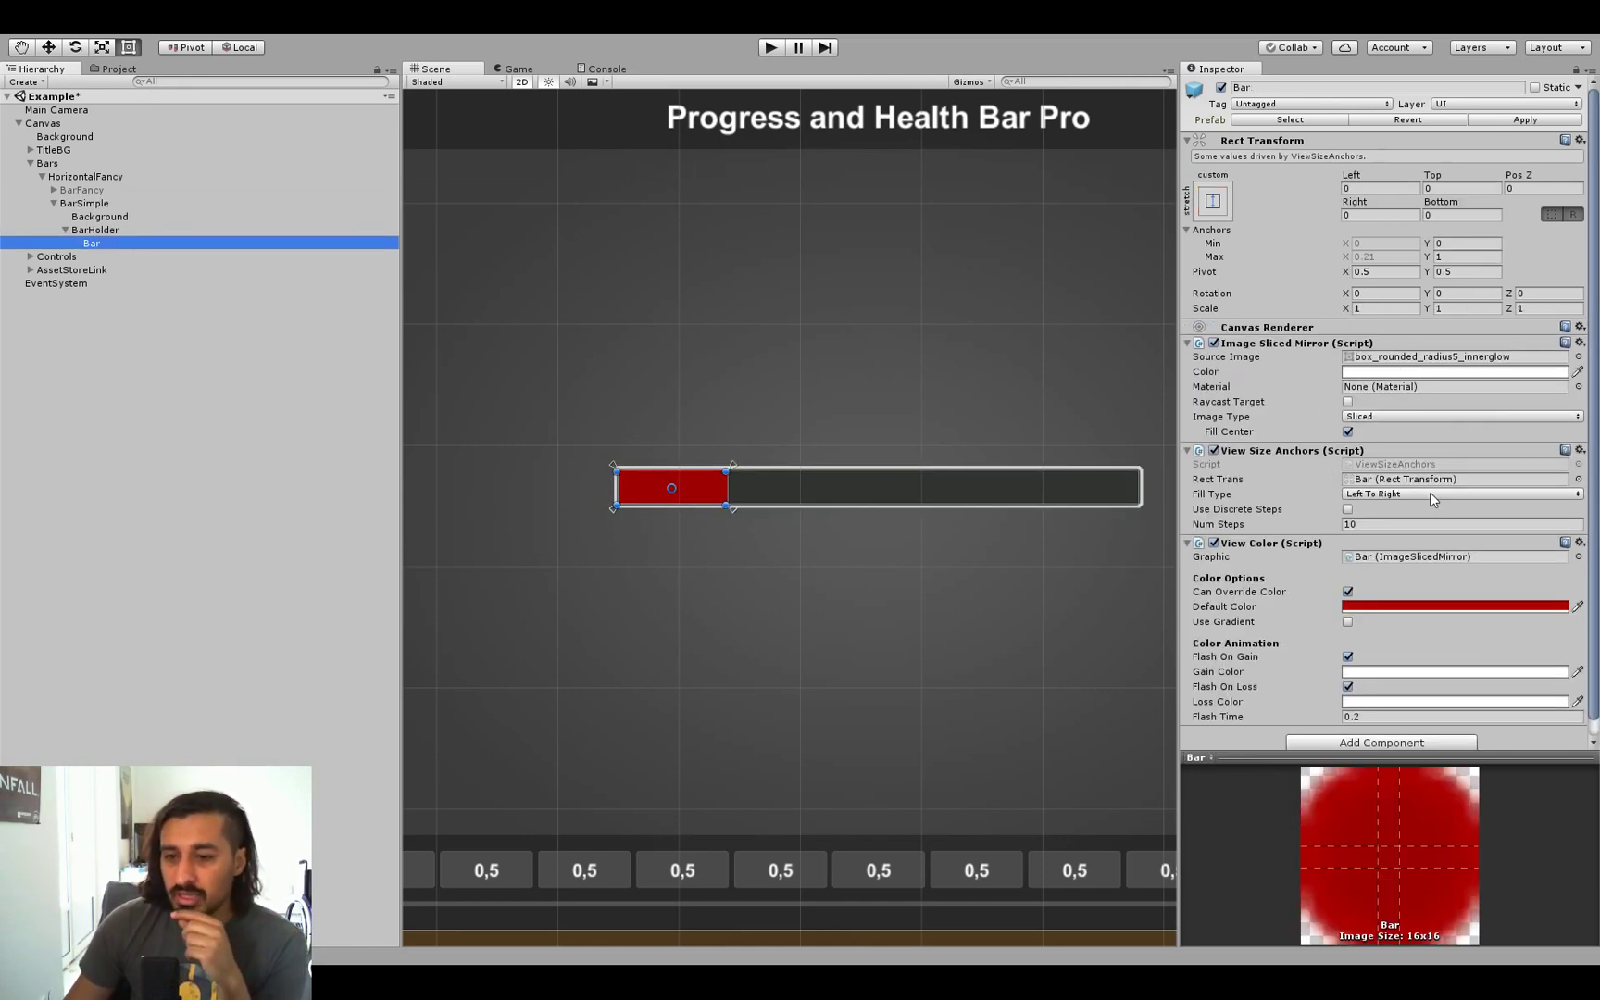
{"action": "left_click", "coordinate": [1372, 495]}
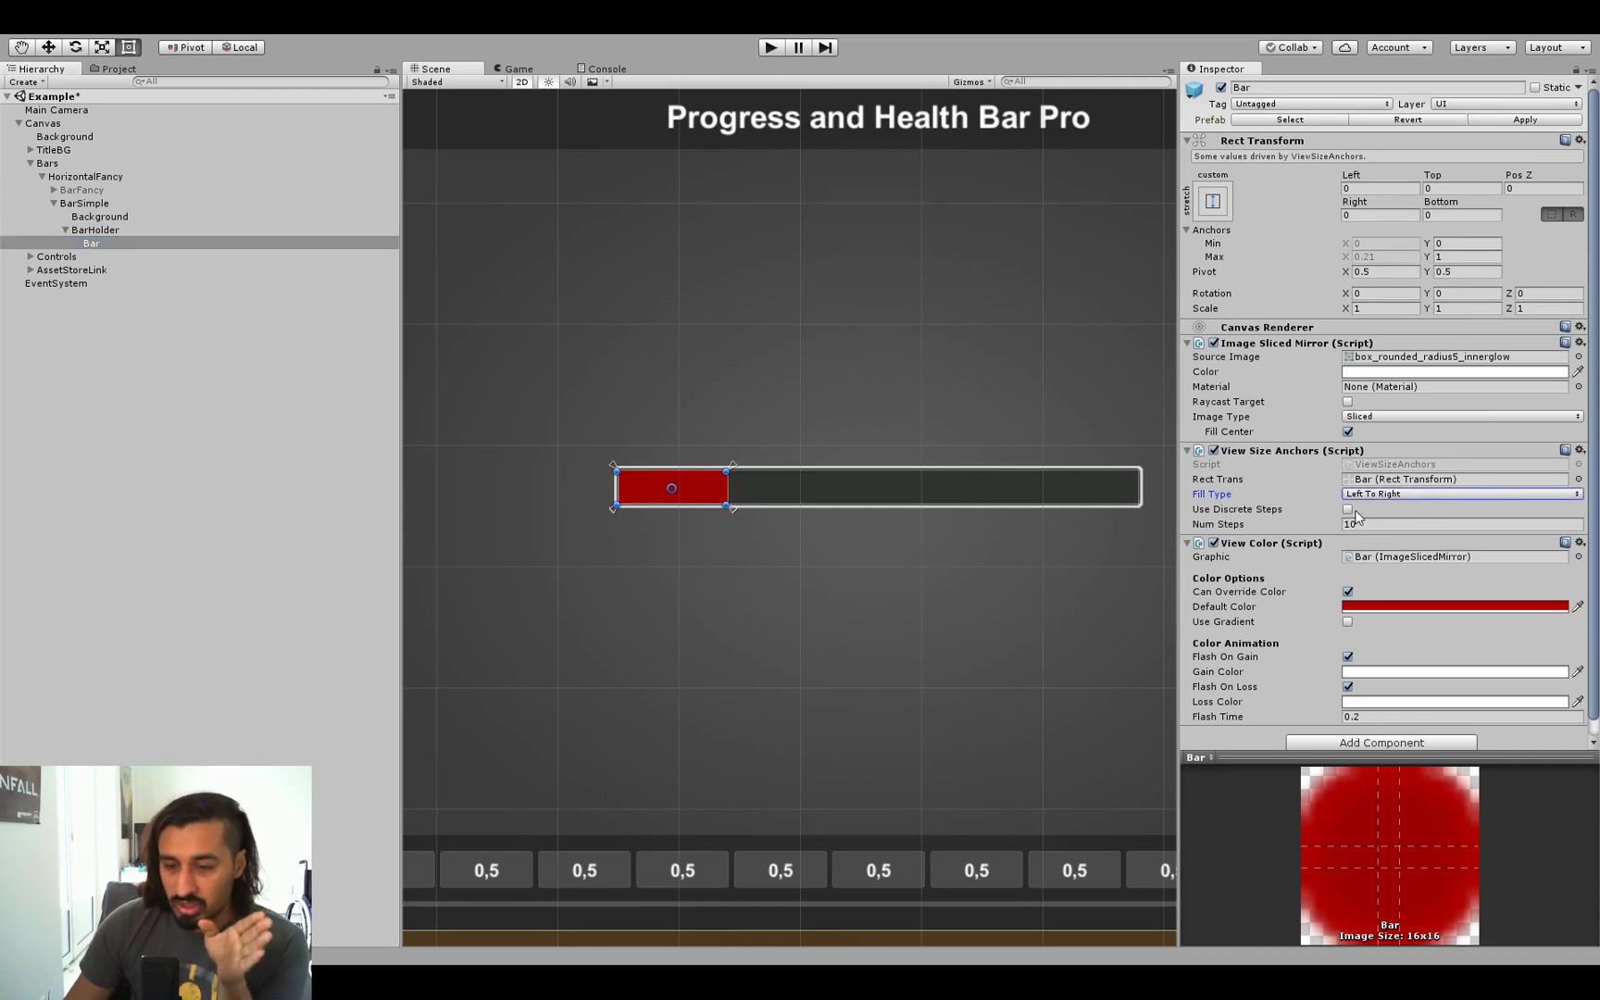
{"action": "left_click", "coordinate": [1348, 511]}
Step: Run the demo and try values 0.6, 0.2 and 0.7 with discrete steps on
{"action": "left_click", "coordinate": [1349, 509]}
{"action": "key", "text": "ctrl+p"}
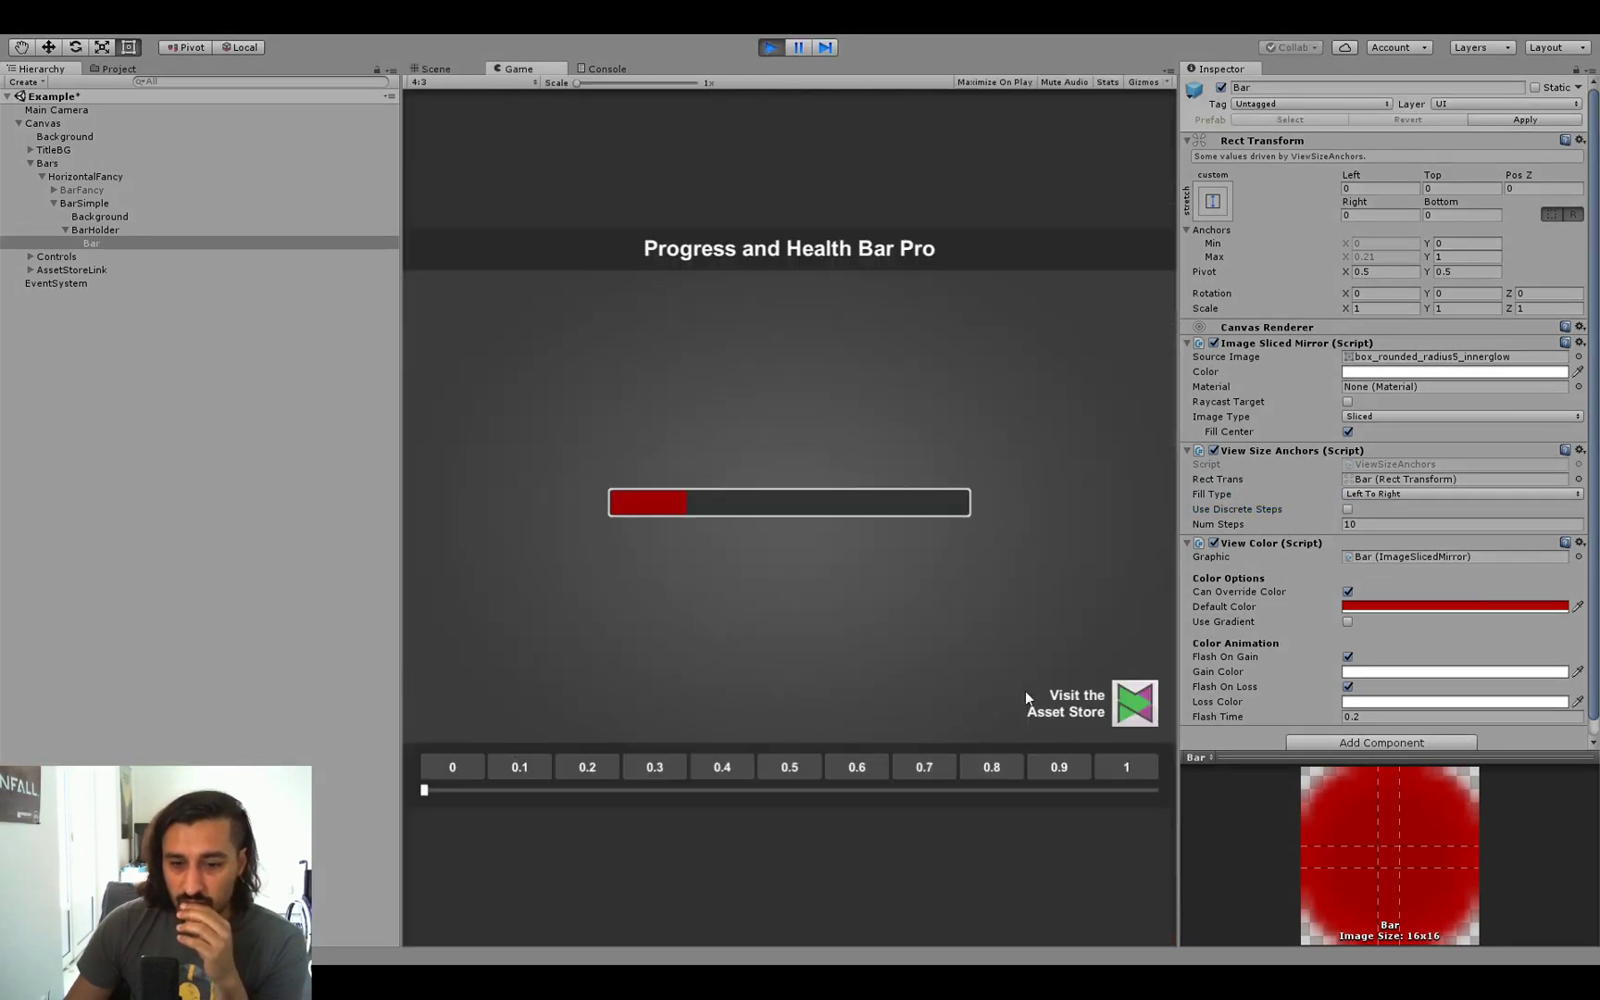
{"action": "left_click", "coordinate": [833, 768]}
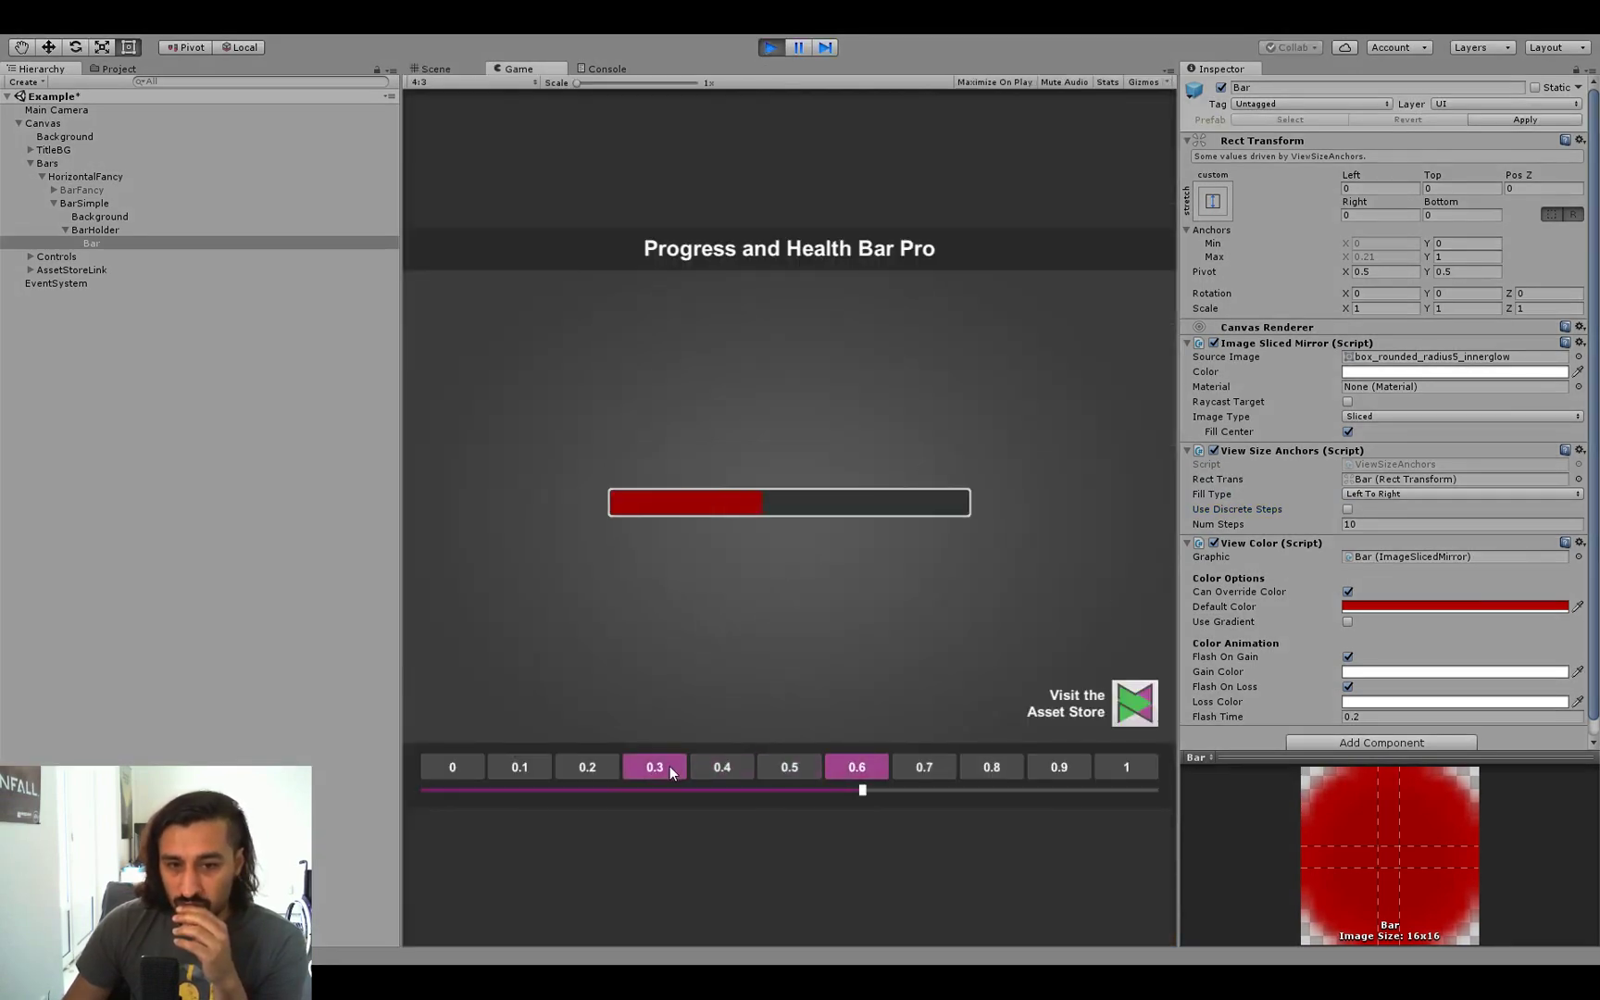
{"action": "left_click", "coordinate": [613, 765]}
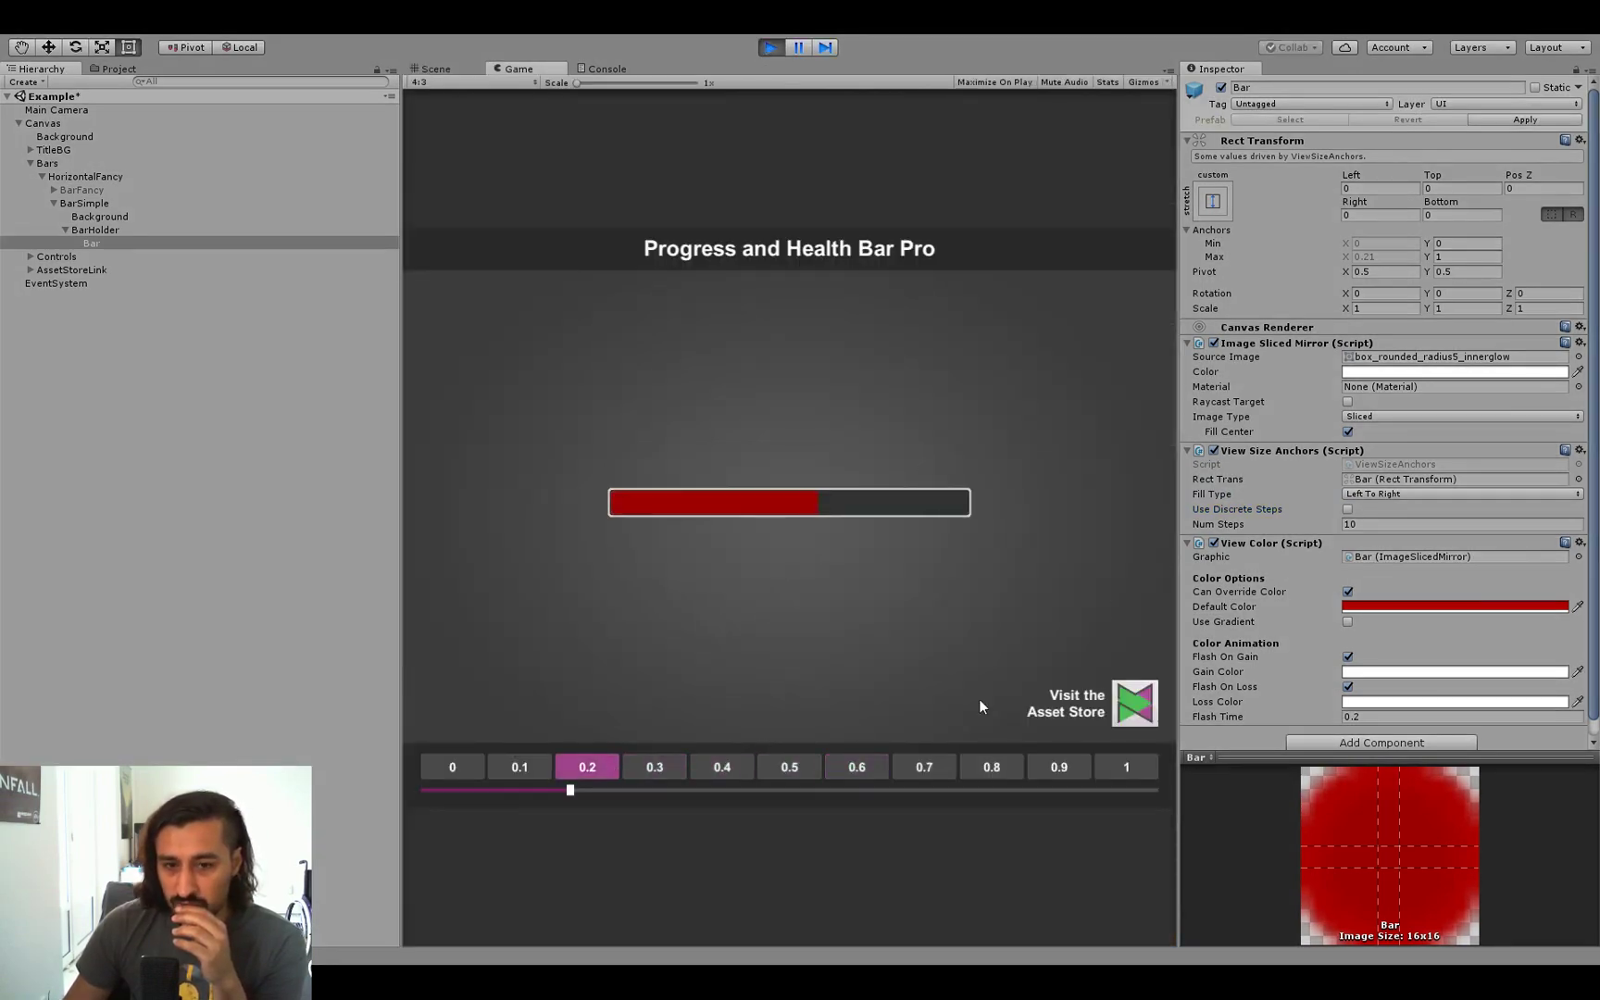
{"action": "left_click", "coordinate": [1347, 510]}
{"action": "left_click", "coordinate": [940, 768]}
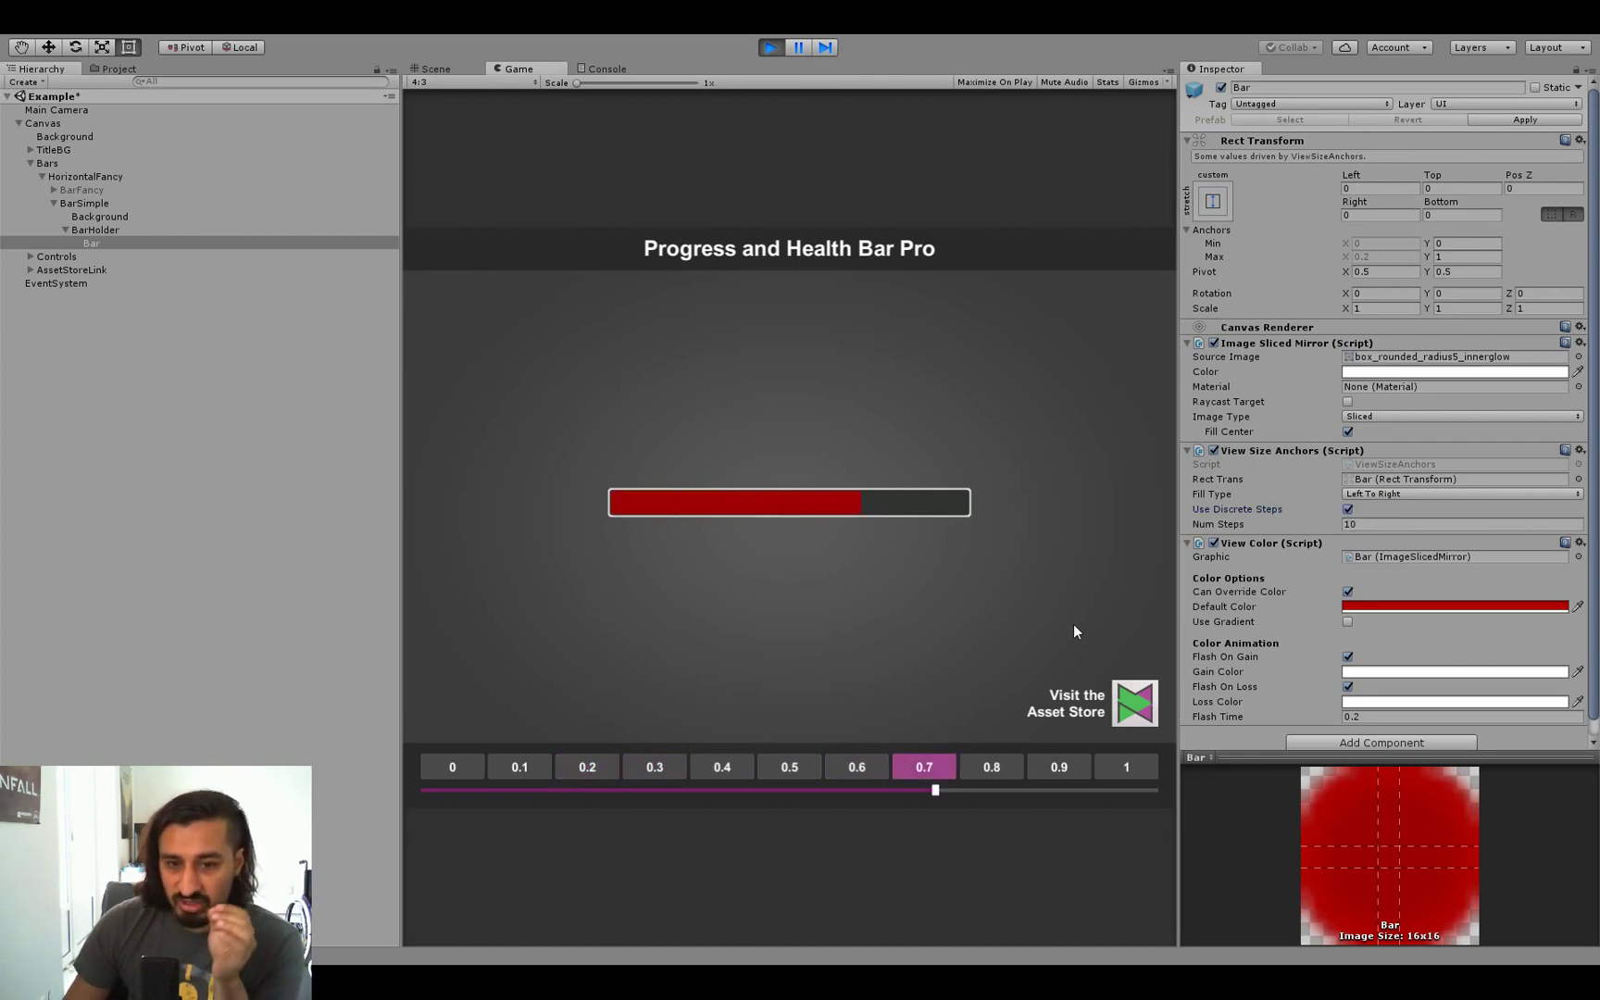
Step: Try Right To Left and Top To Bottom fills at 0.6, then turn discrete steps off
{"action": "left_click", "coordinate": [1379, 533]}
{"action": "left_click", "coordinate": [523, 765]}
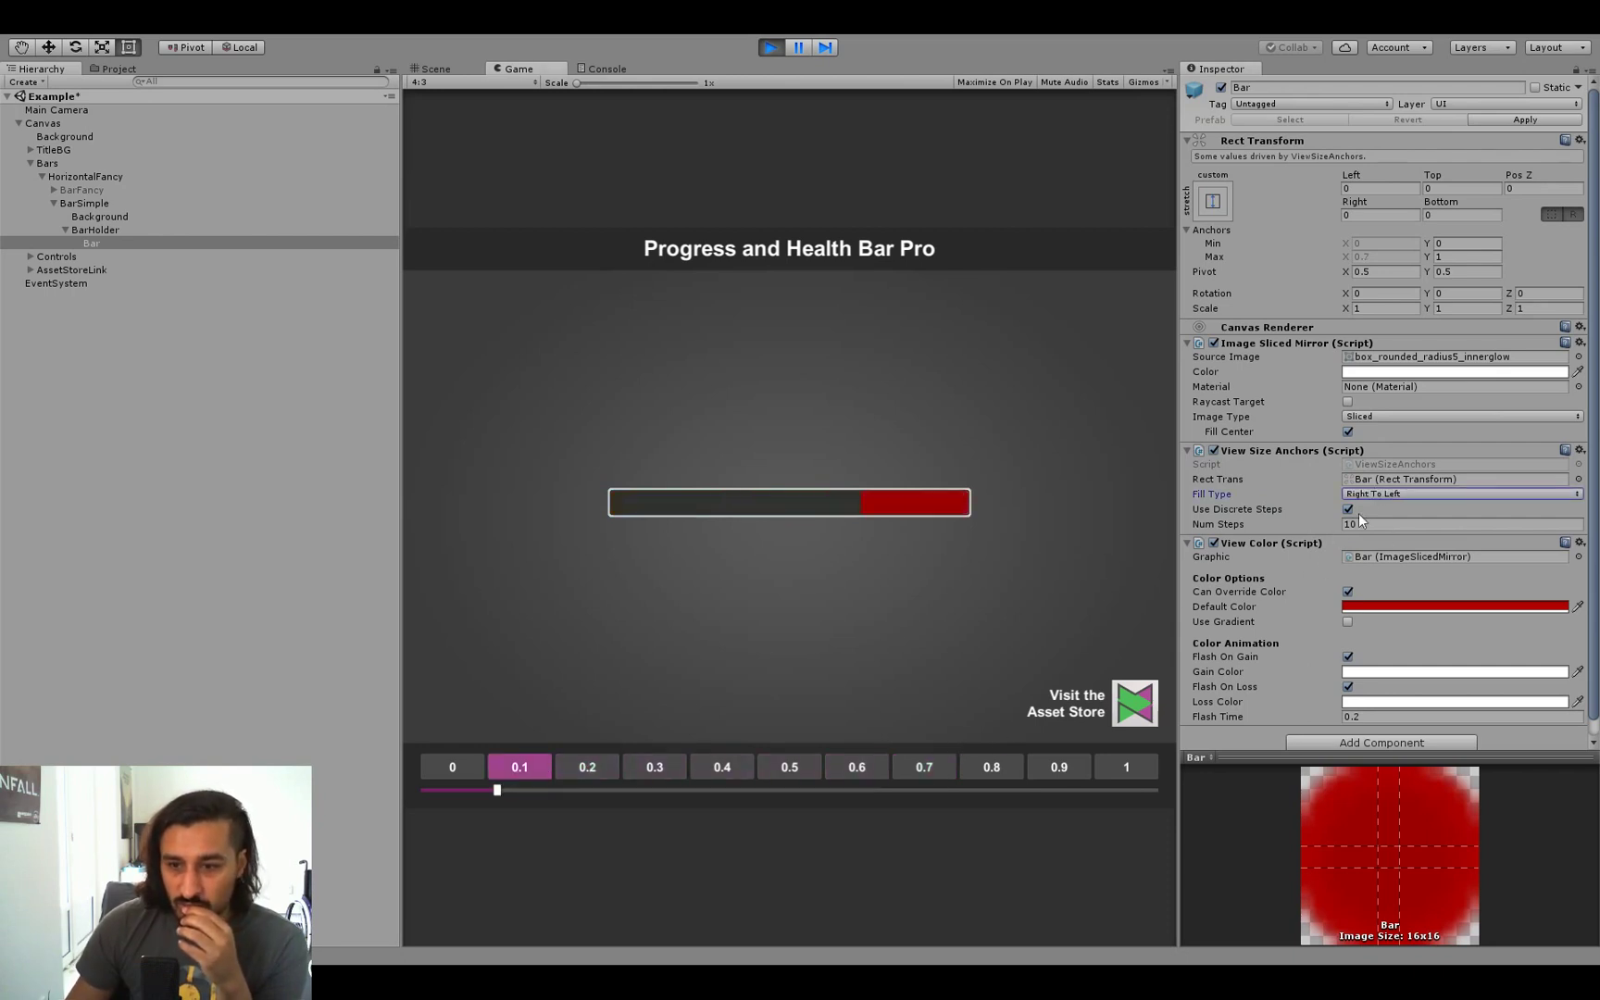
{"action": "left_click", "coordinate": [1392, 526]}
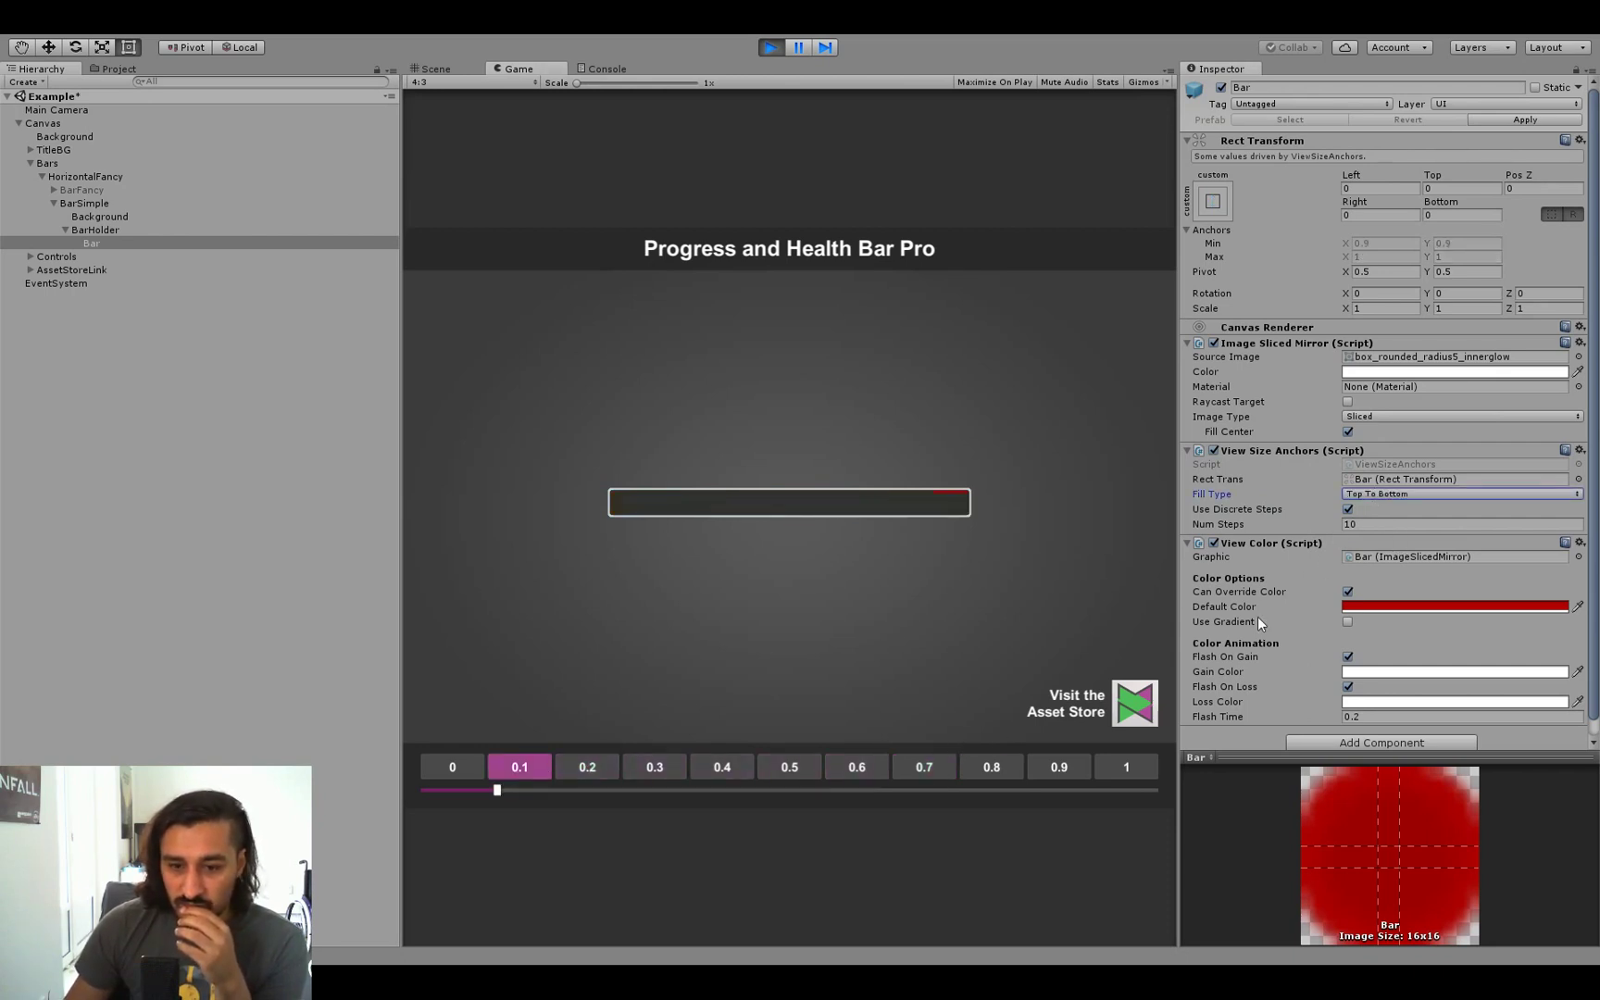
{"action": "left_click", "coordinate": [847, 769]}
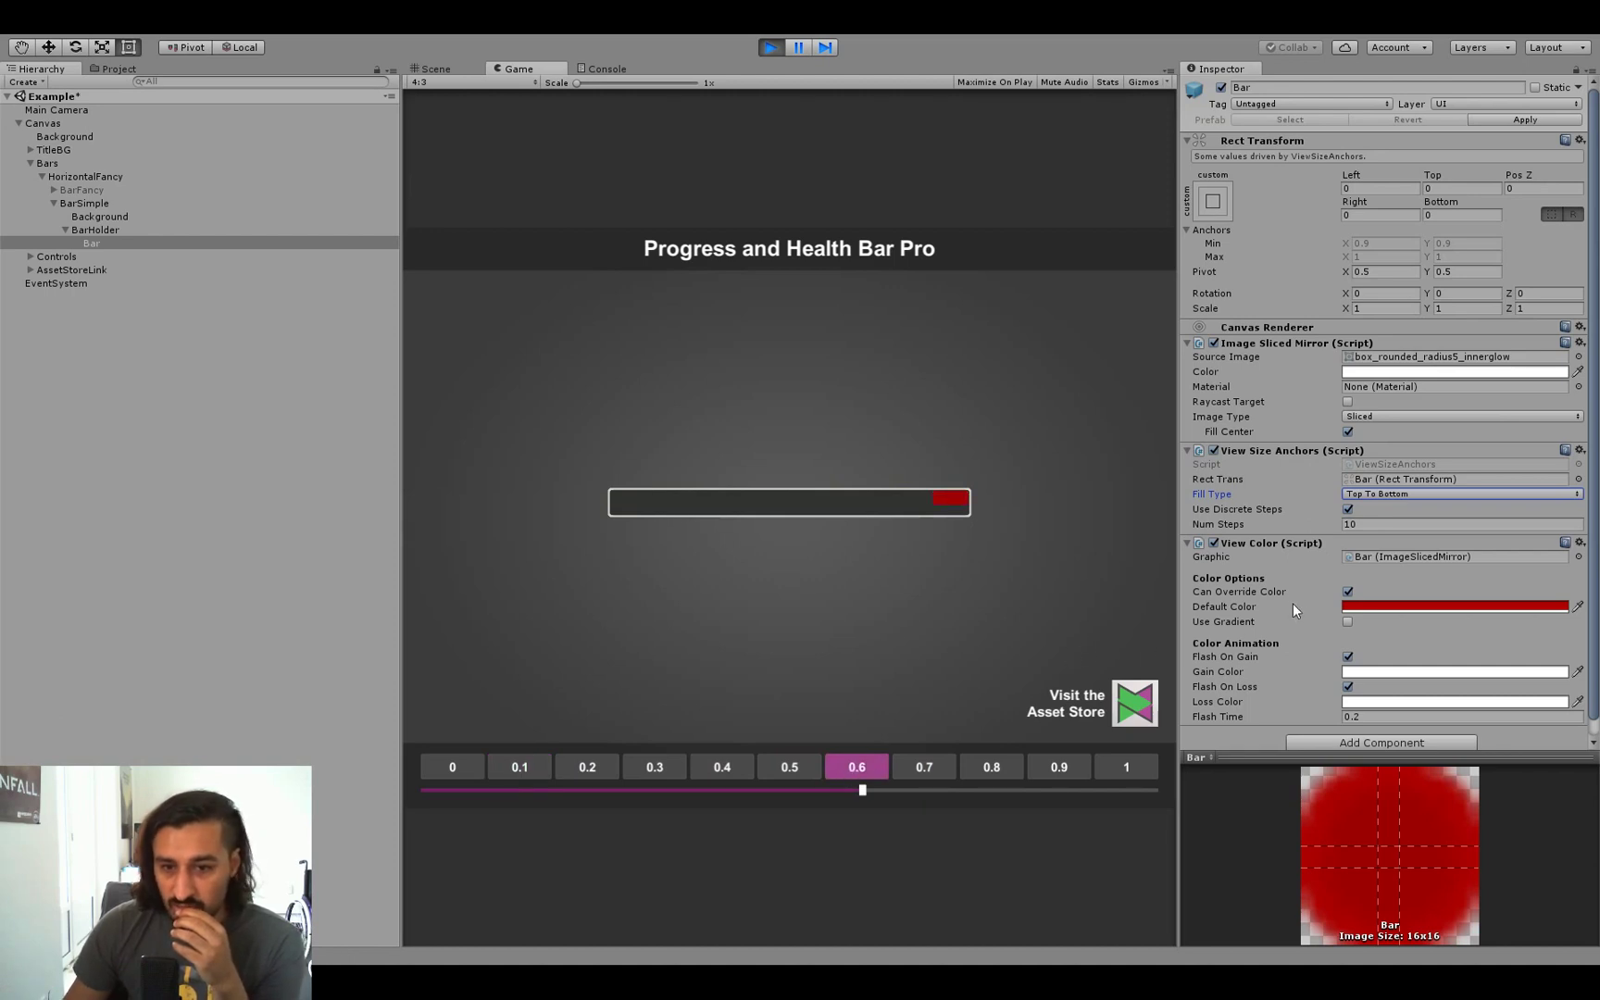
{"action": "left_click", "coordinate": [1397, 508]}
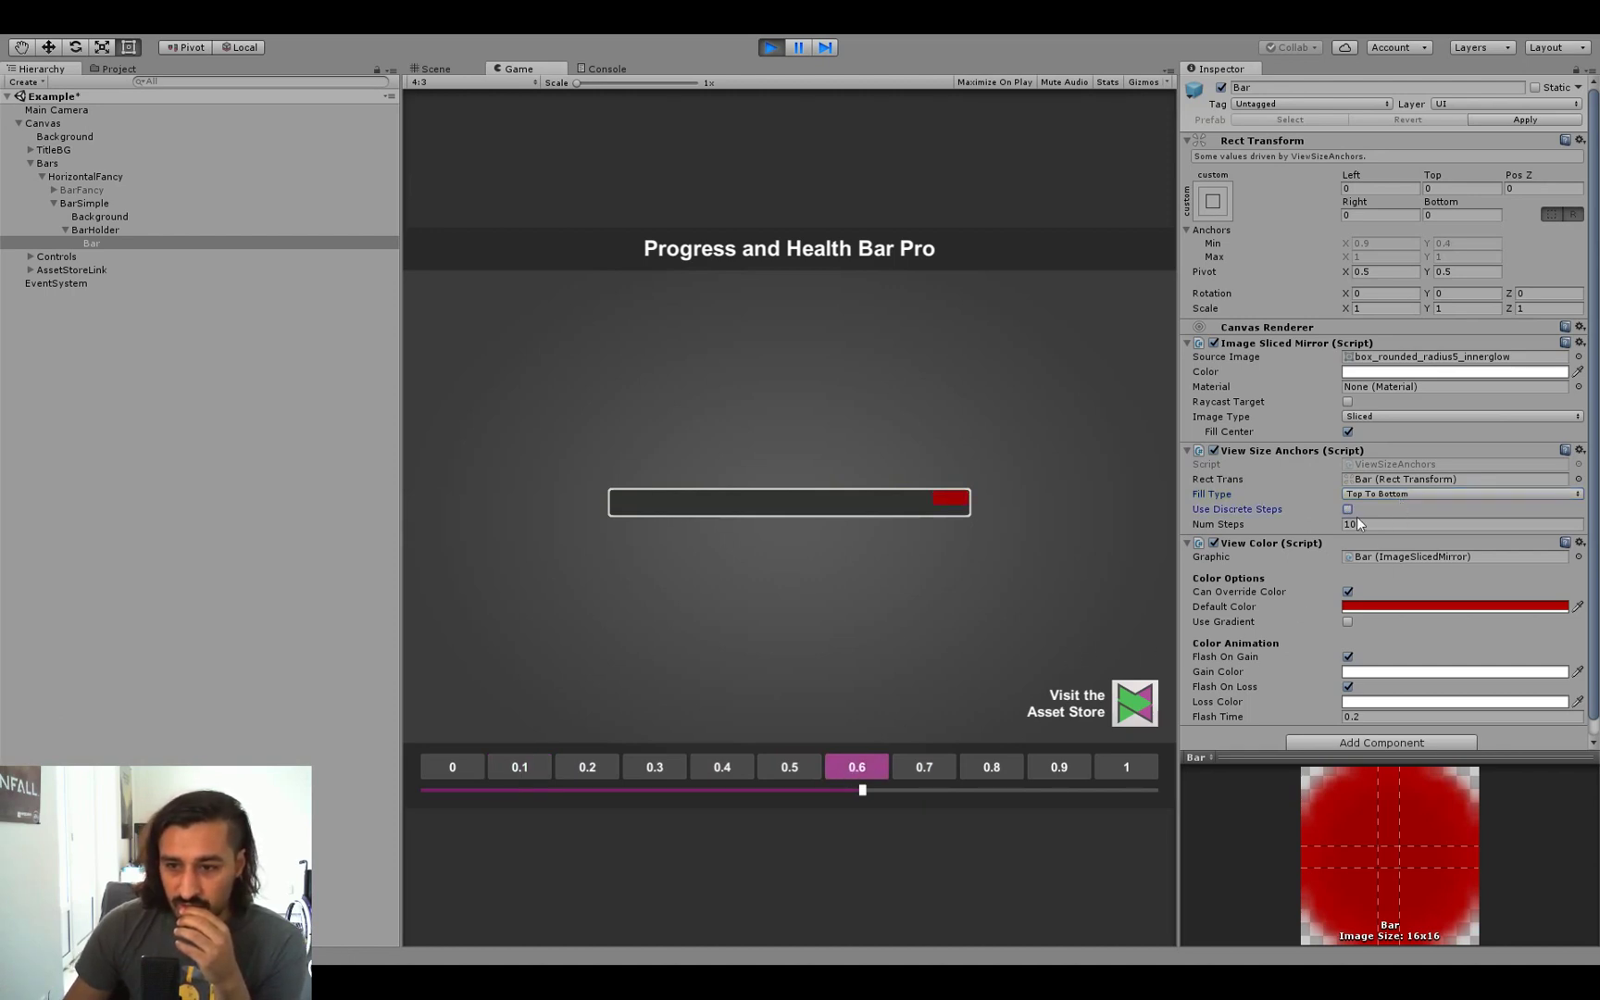
Step: Try Bottom To Top fill at 0.8, then restore Left To Right and set value 0.4
{"action": "left_click", "coordinate": [1385, 493]}
{"action": "left_click", "coordinate": [1385, 572]}
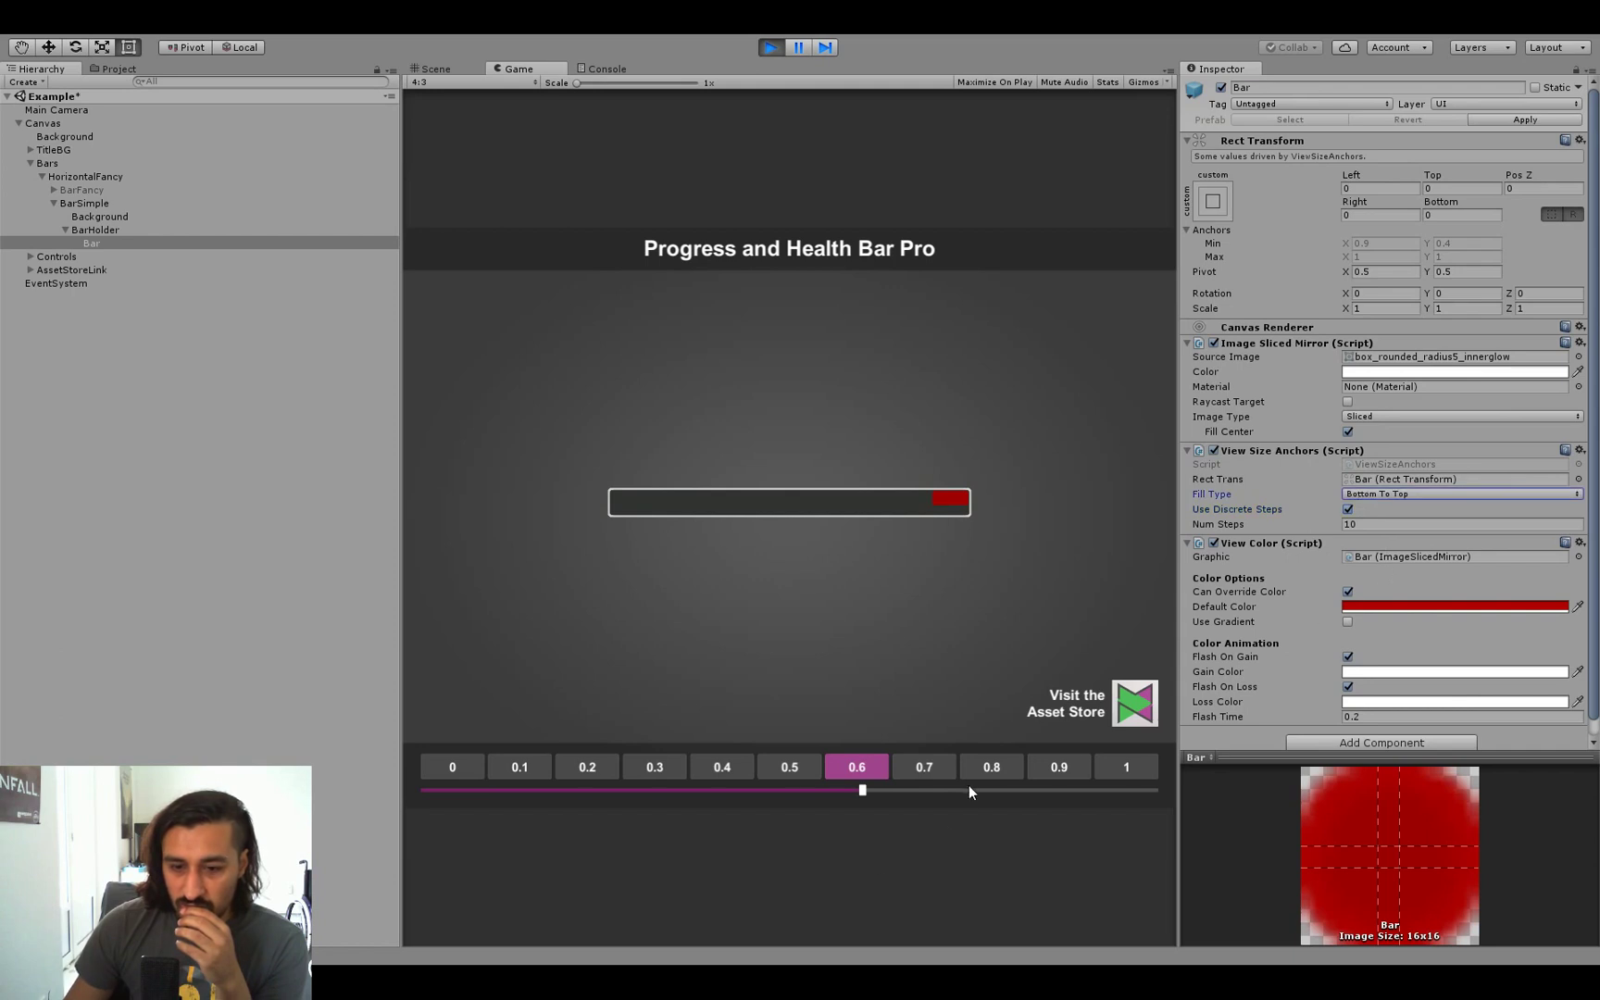
{"action": "left_click", "coordinate": [990, 768]}
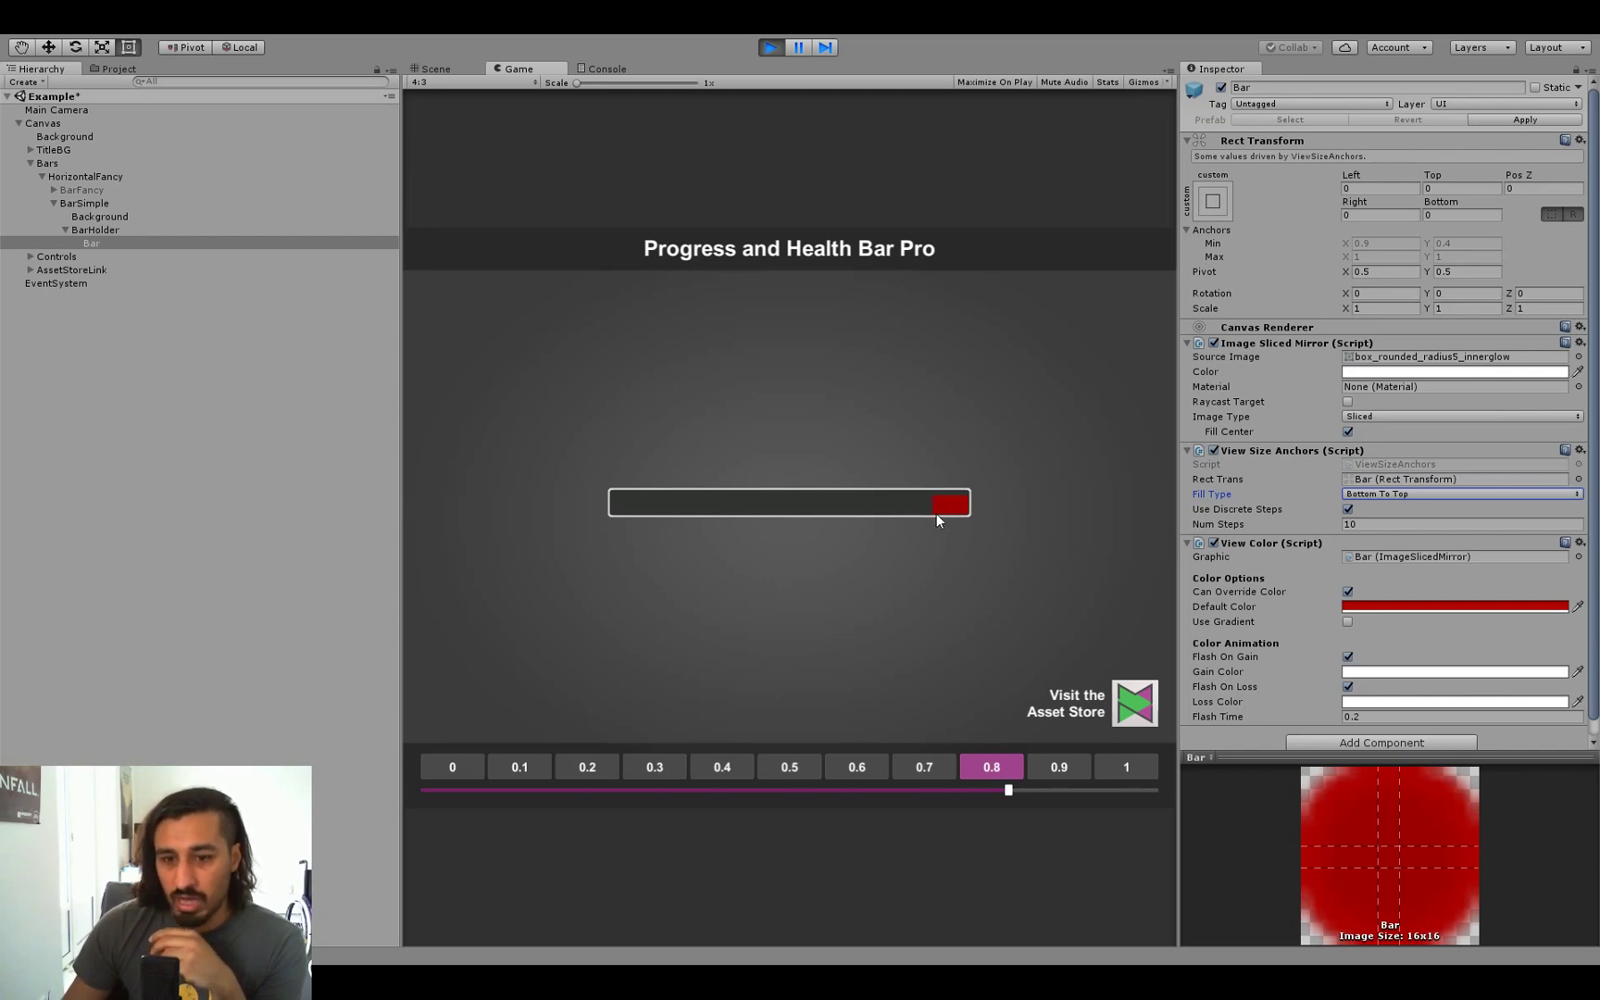
{"action": "left_click", "coordinate": [1383, 500]}
{"action": "left_click", "coordinate": [1384, 507]}
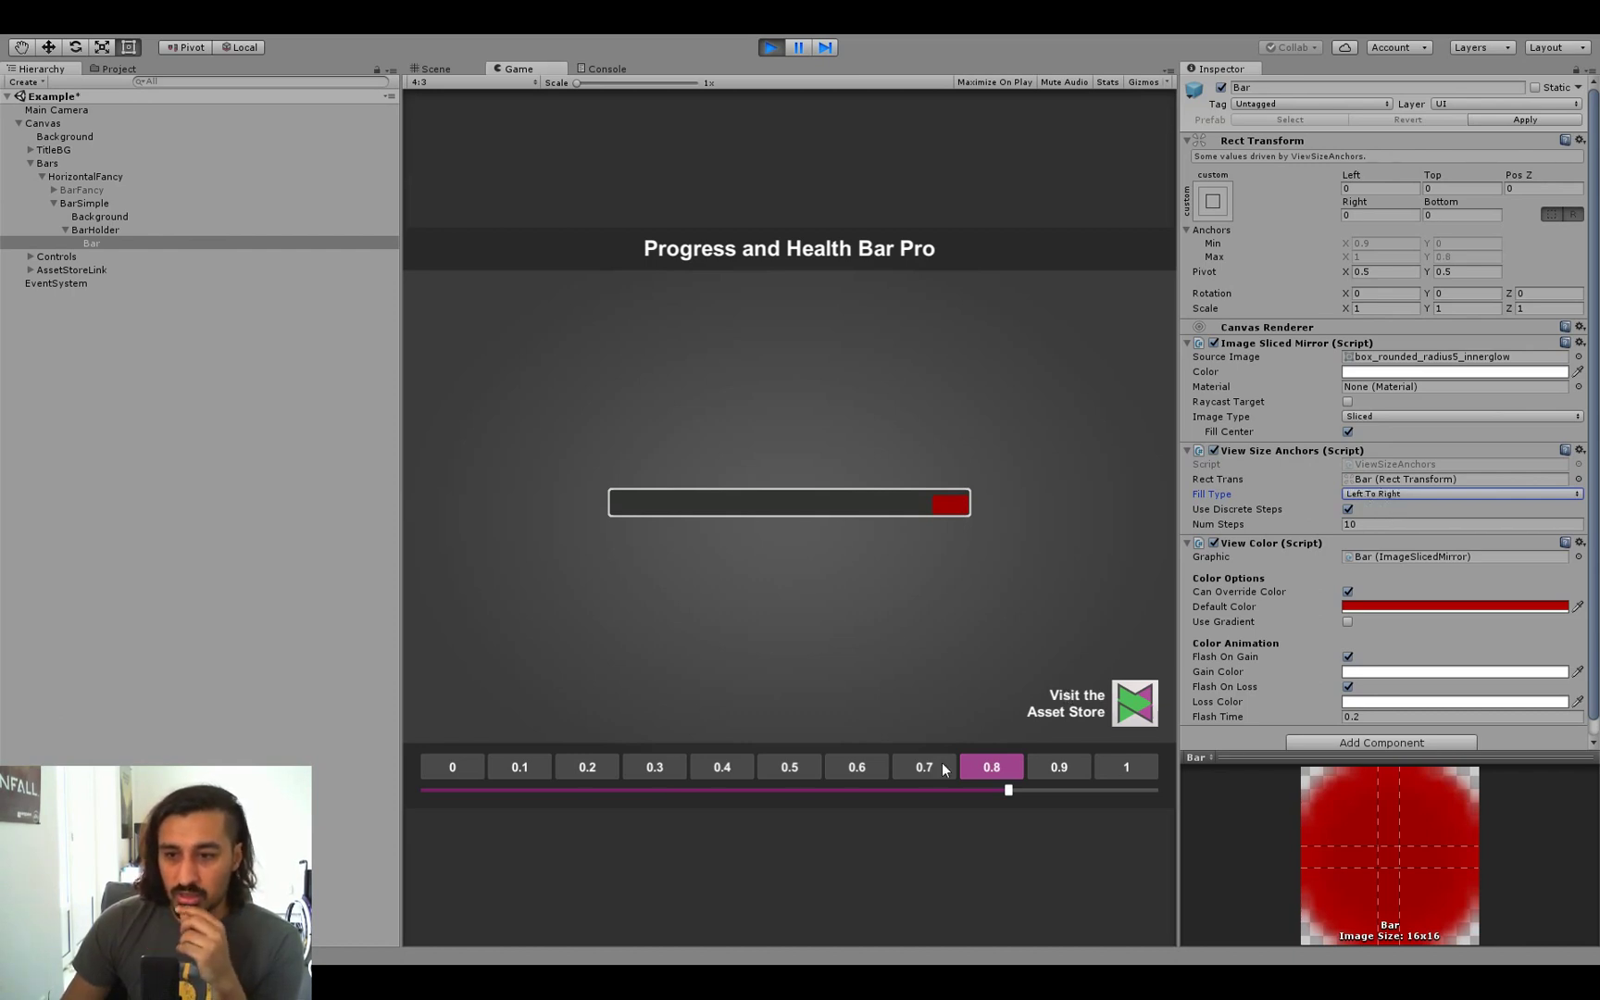
{"action": "left_click", "coordinate": [722, 764]}
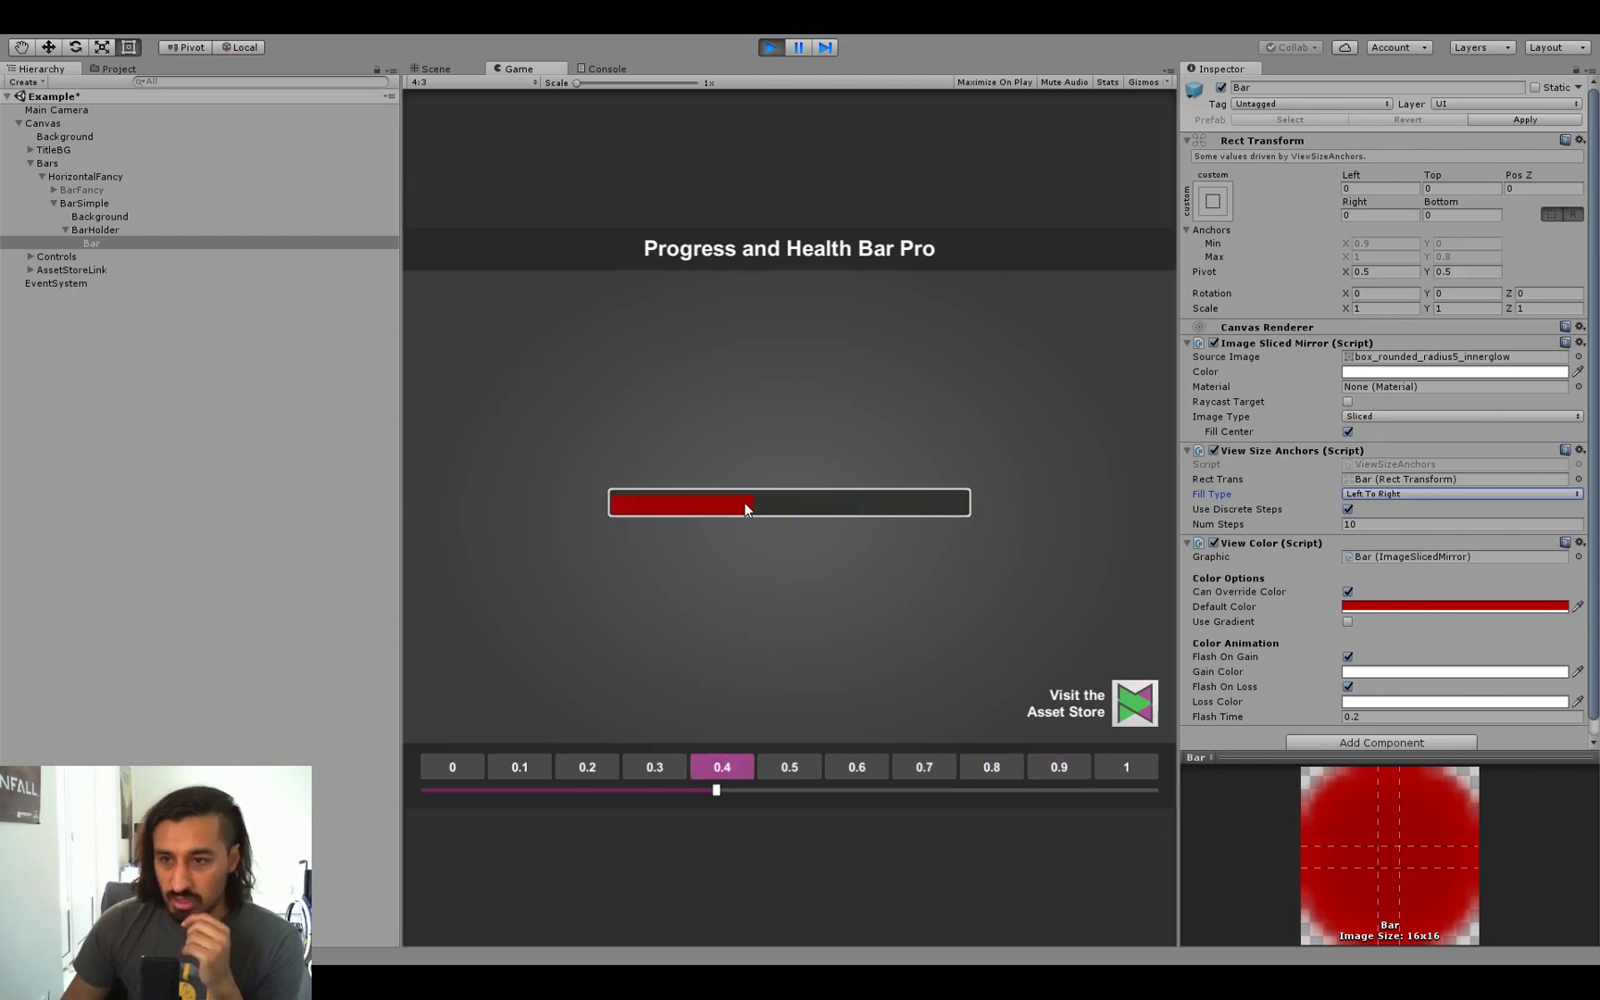
Step: Restart the demo with the bar's Default Color set to teal, testing values 0.8 and 0.3
{"action": "left_click", "coordinate": [772, 45]}
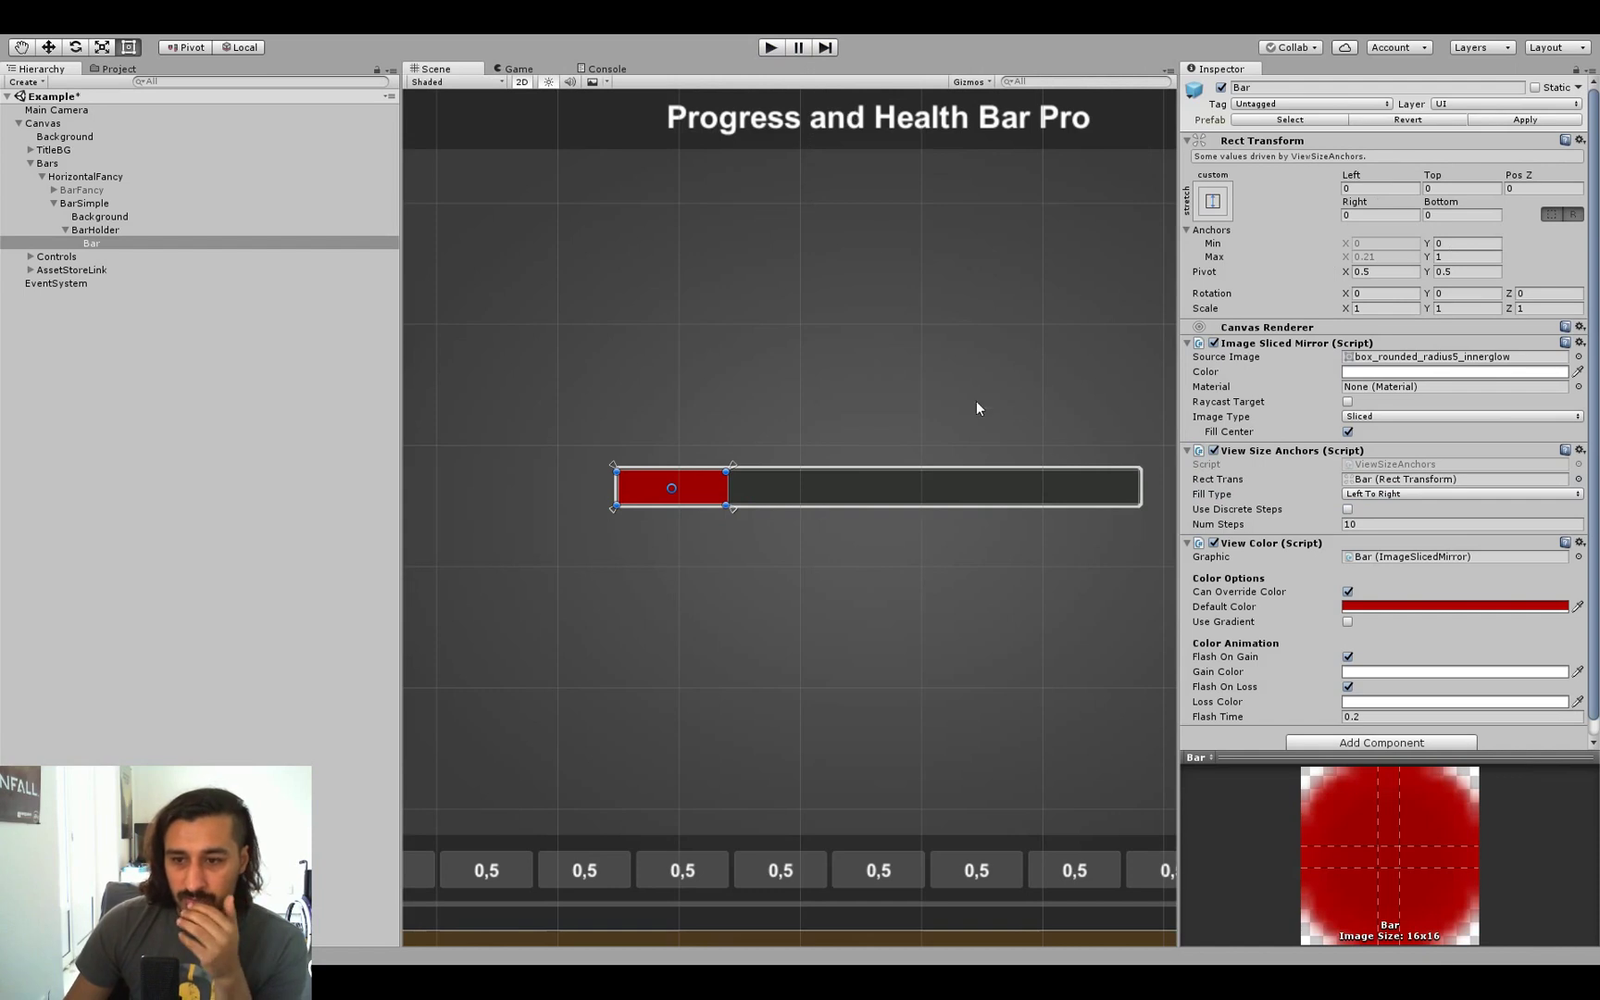
{"action": "scroll", "coordinate": [1378, 500], "scroll_direction": "down", "scroll_amount": 1}
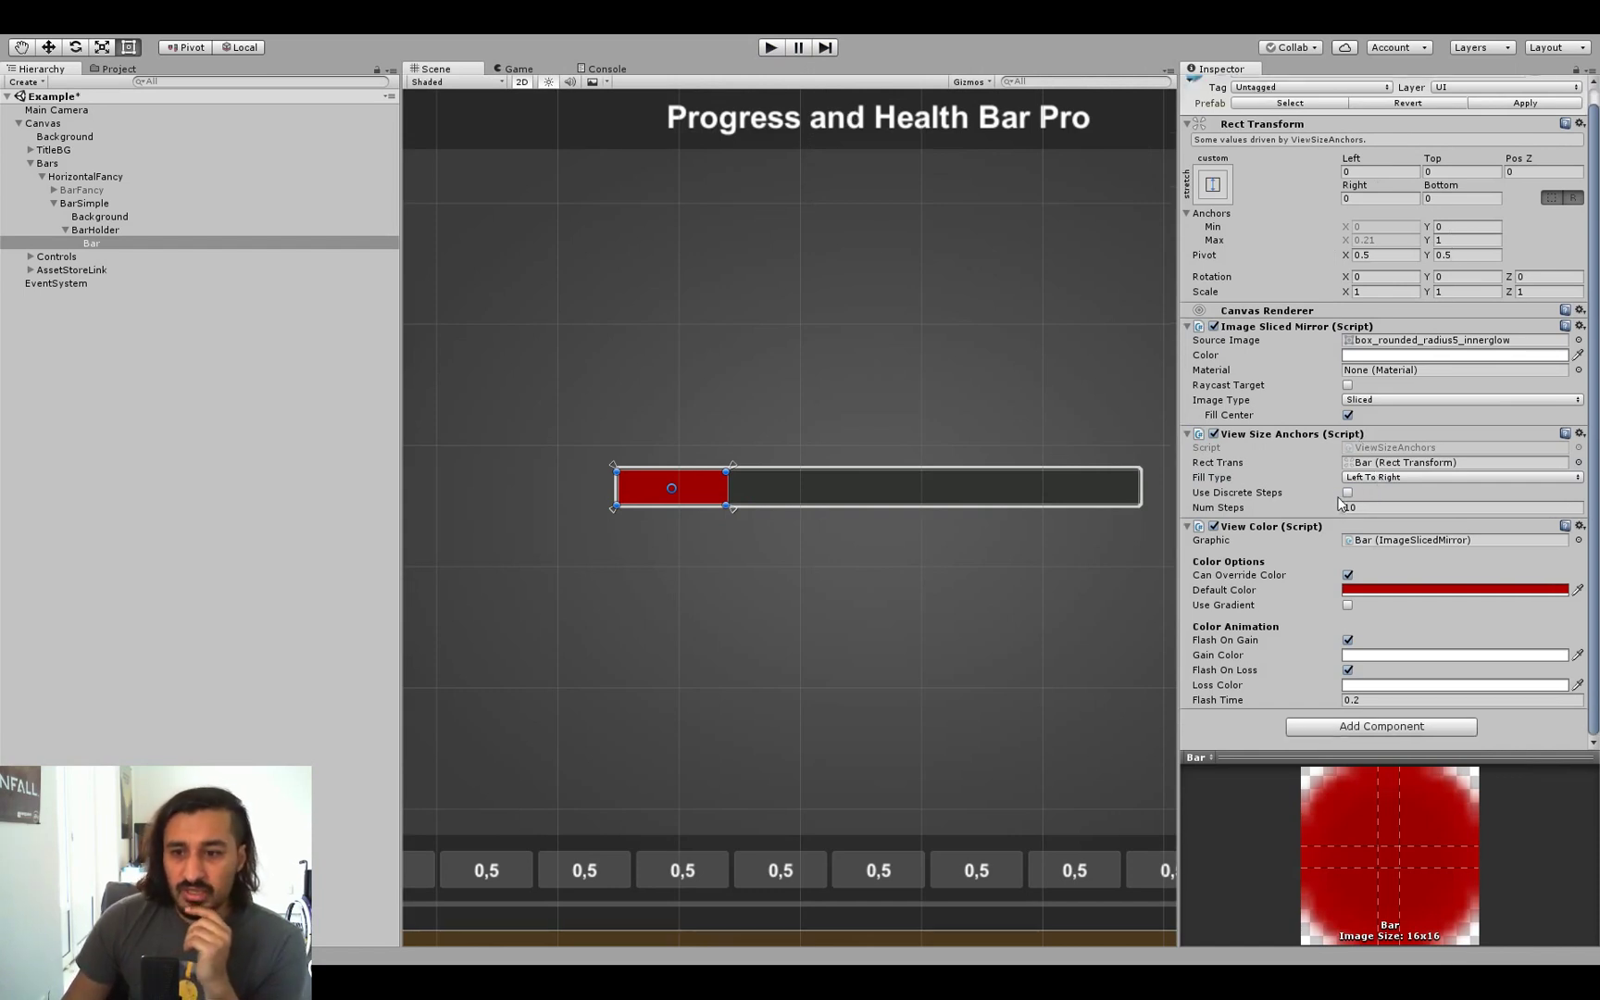
{"action": "left_click", "coordinate": [770, 46]}
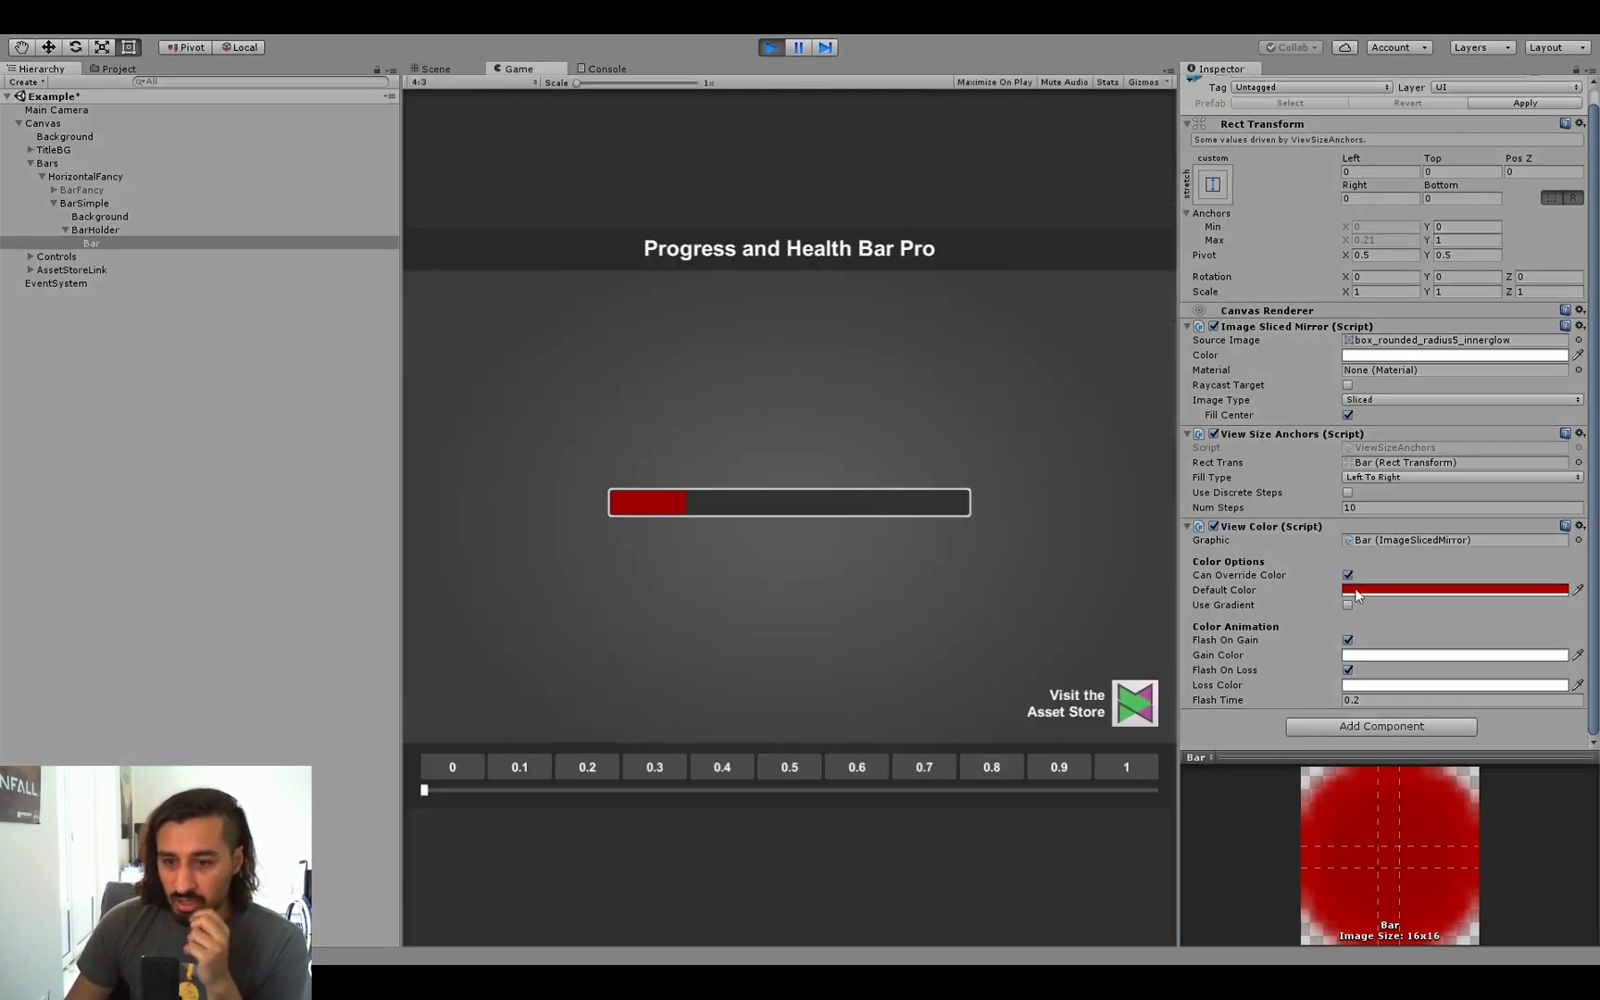
{"action": "left_click", "coordinate": [1002, 771]}
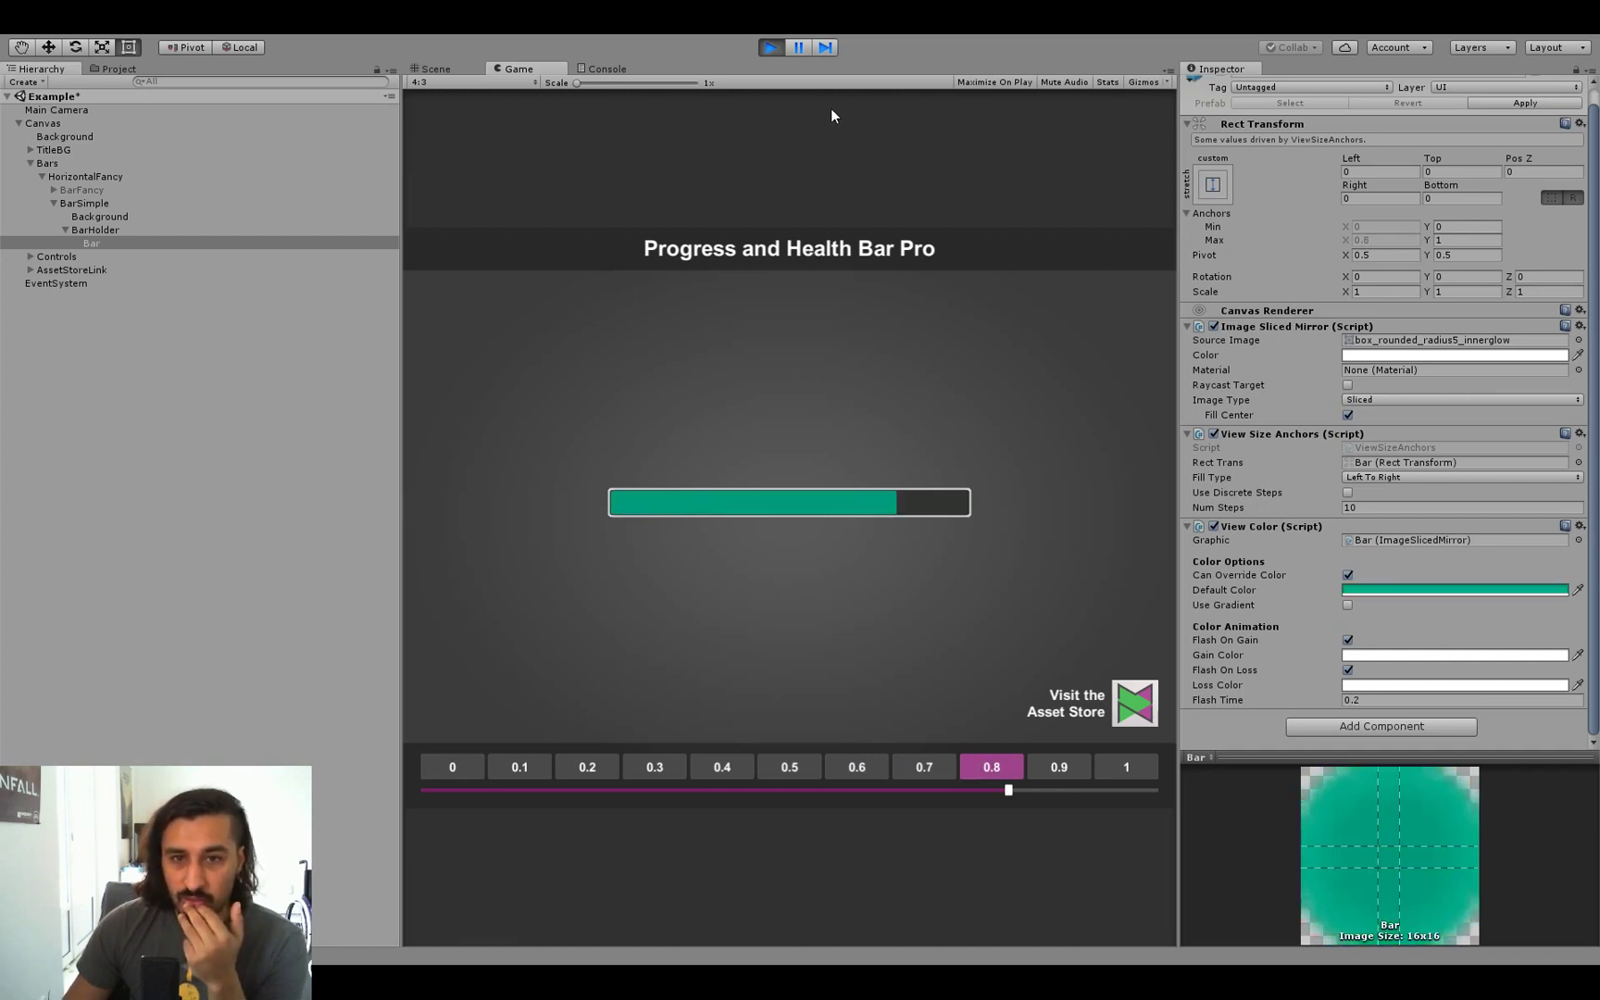
{"action": "left_click", "coordinate": [663, 763]}
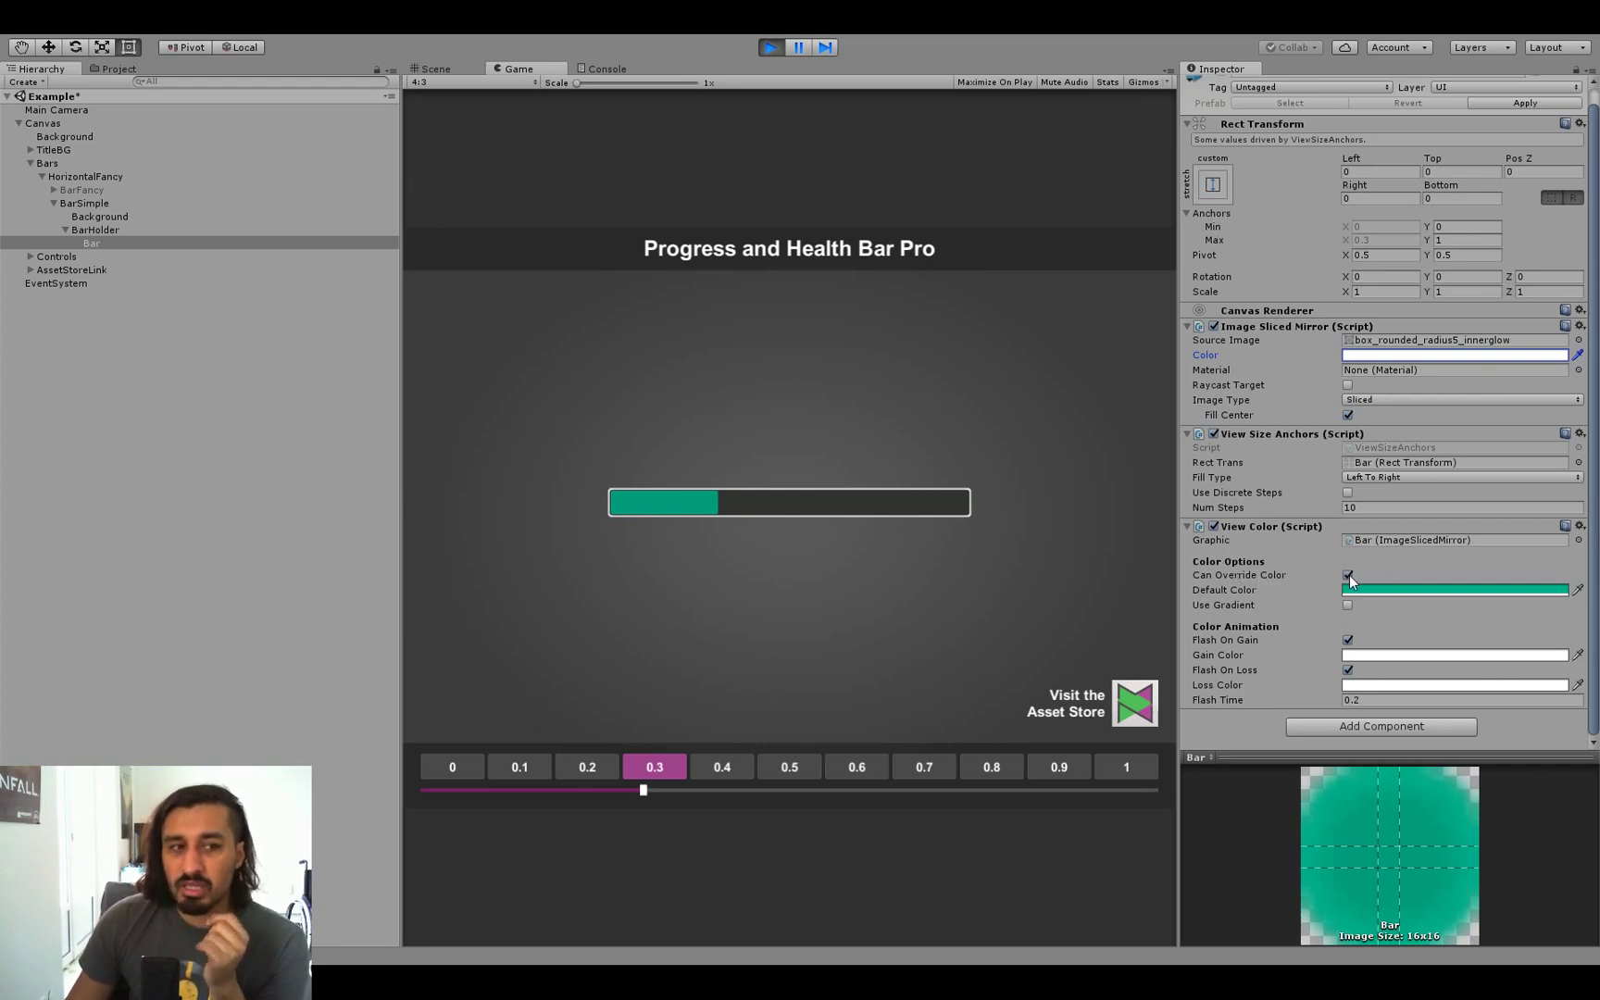
{"action": "left_click", "coordinate": [91, 202]}
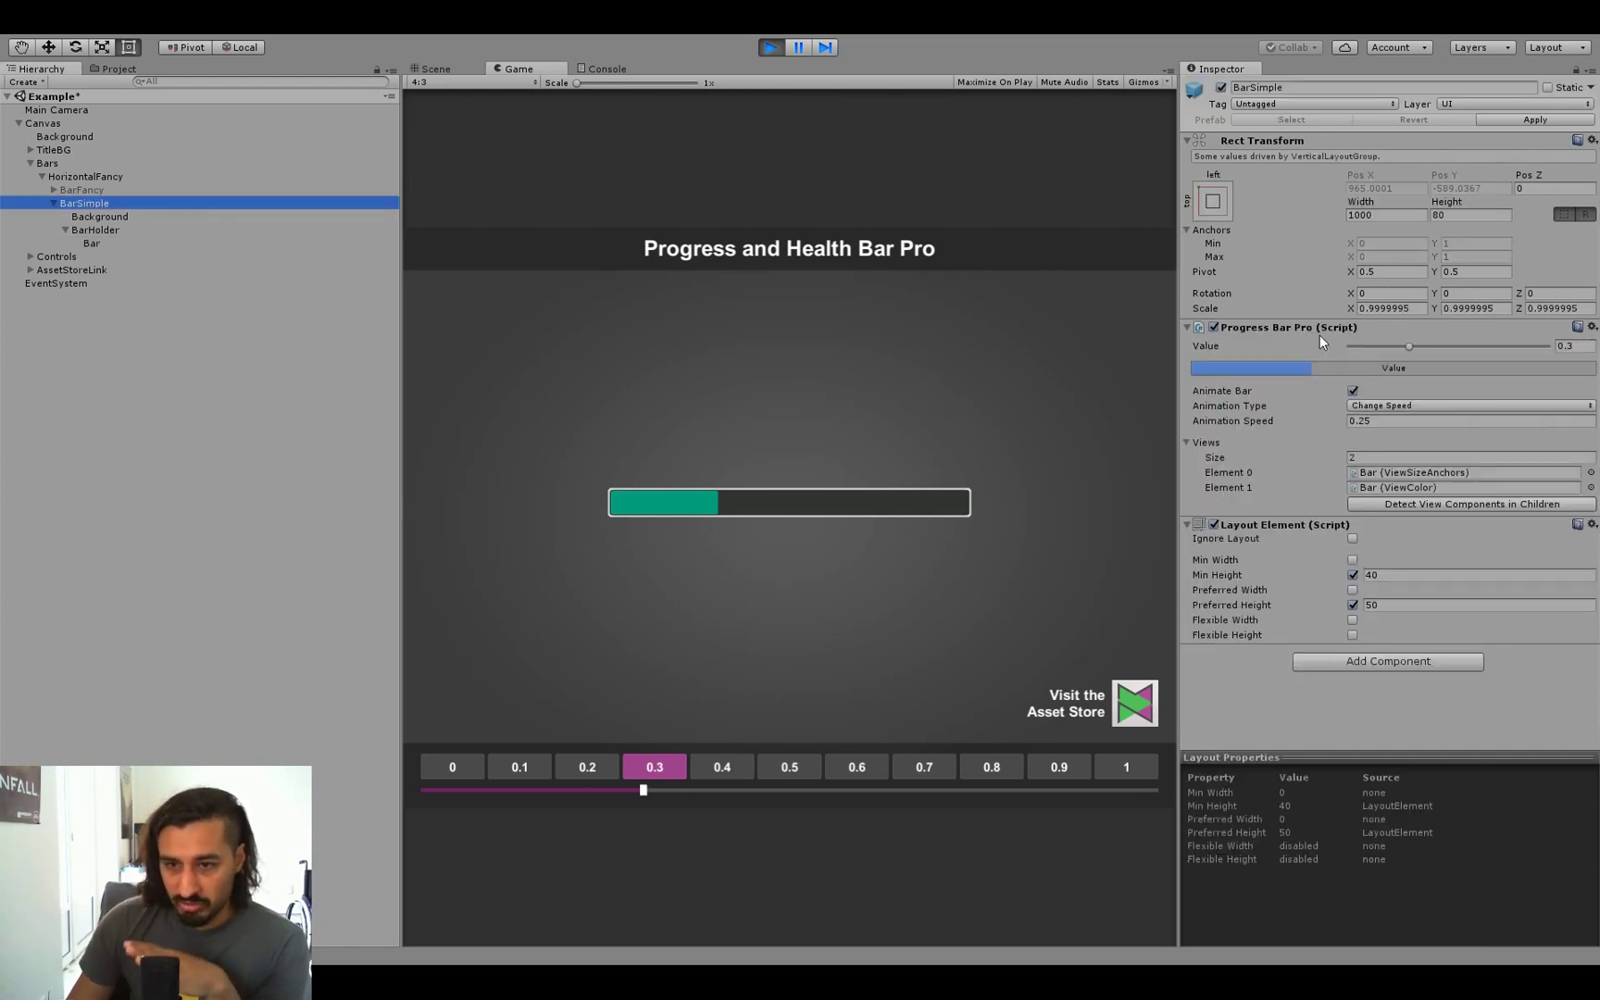
{"action": "left_click", "coordinate": [111, 244]}
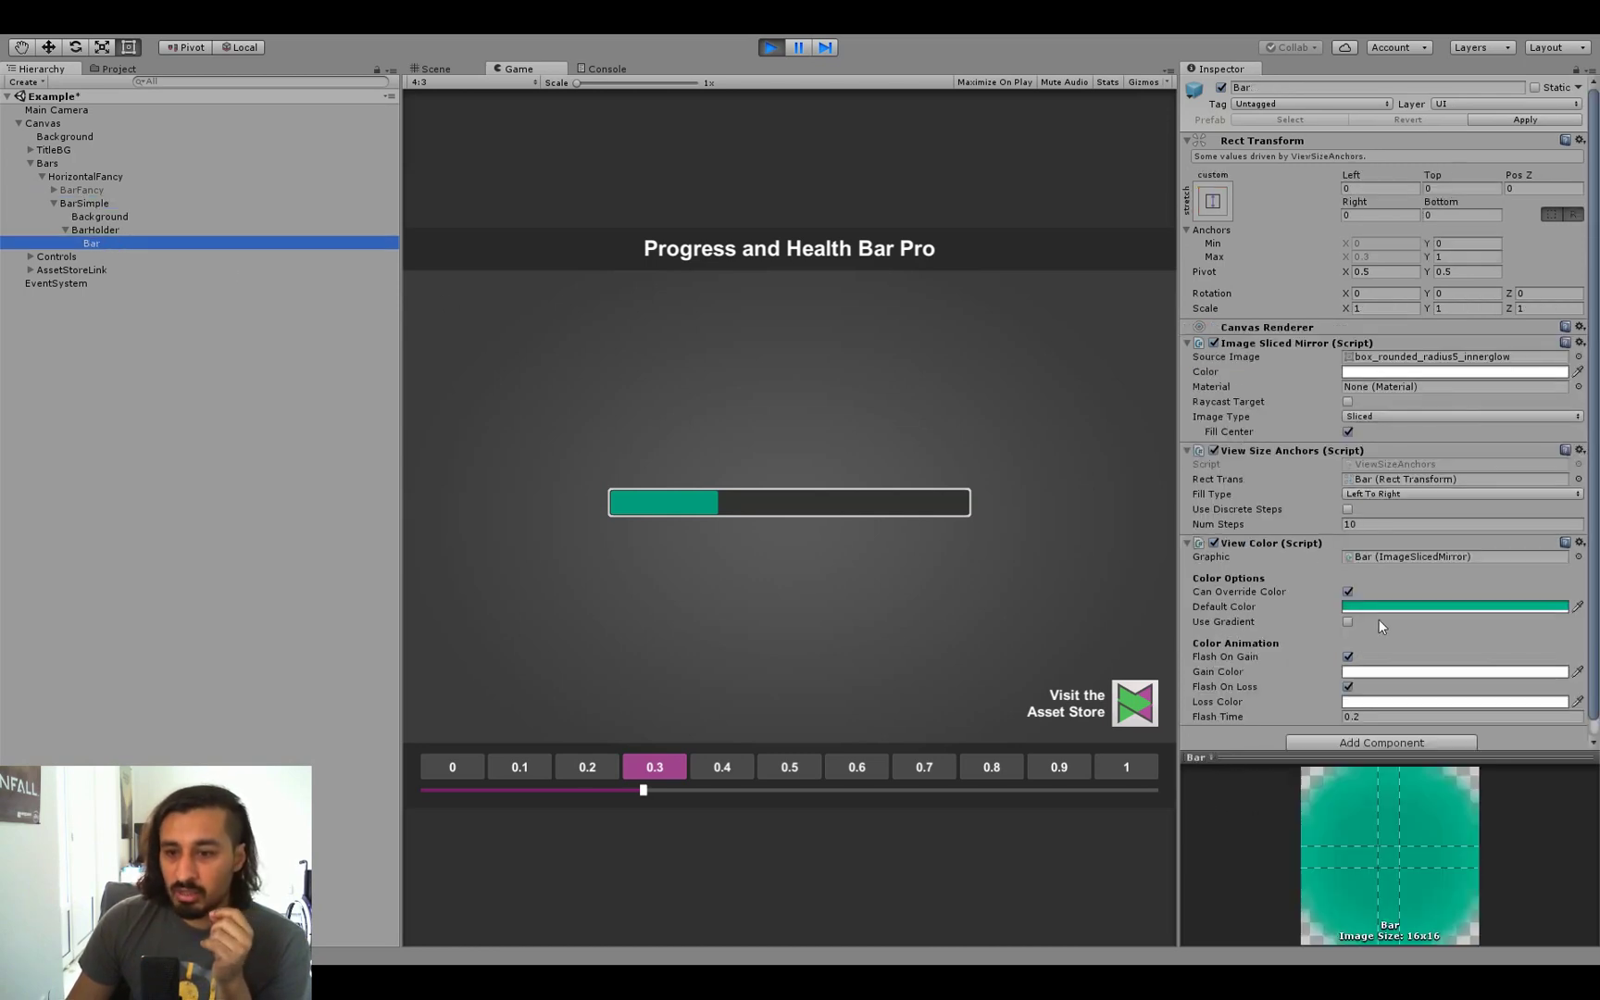
{"action": "scroll", "coordinate": [1269, 574], "scroll_direction": "down", "scroll_amount": 1}
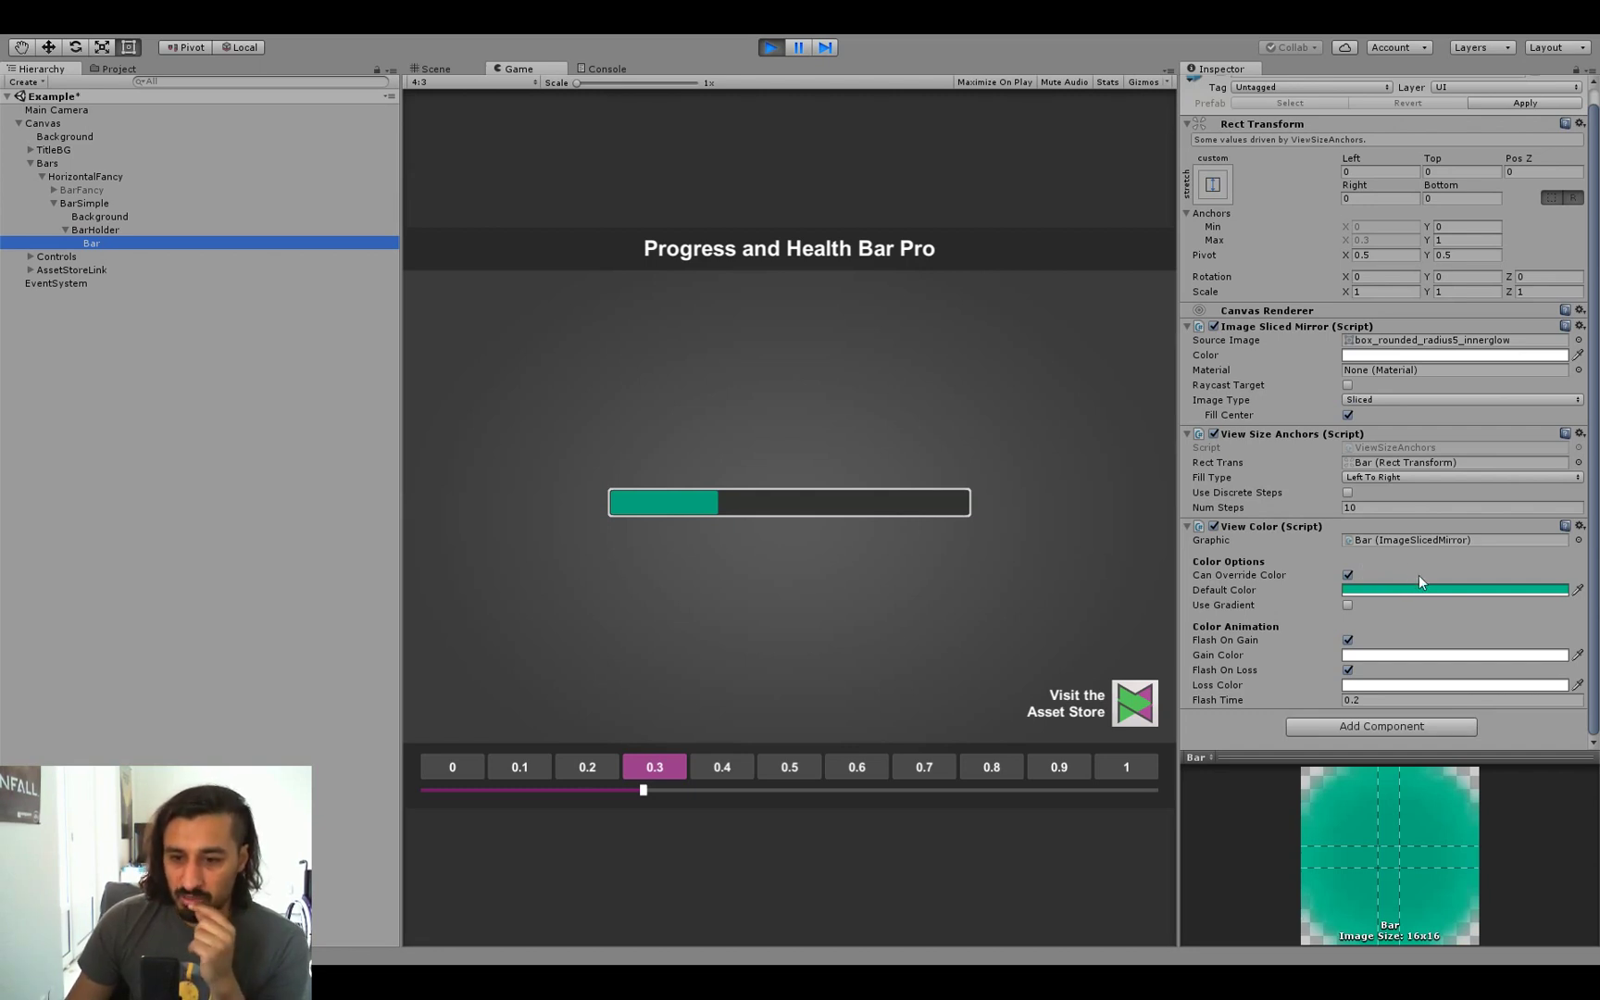
Step: Enable Use Gradient for the bar colour and test values 1, 0 and 0.9
{"action": "left_click", "coordinate": [1347, 606]}
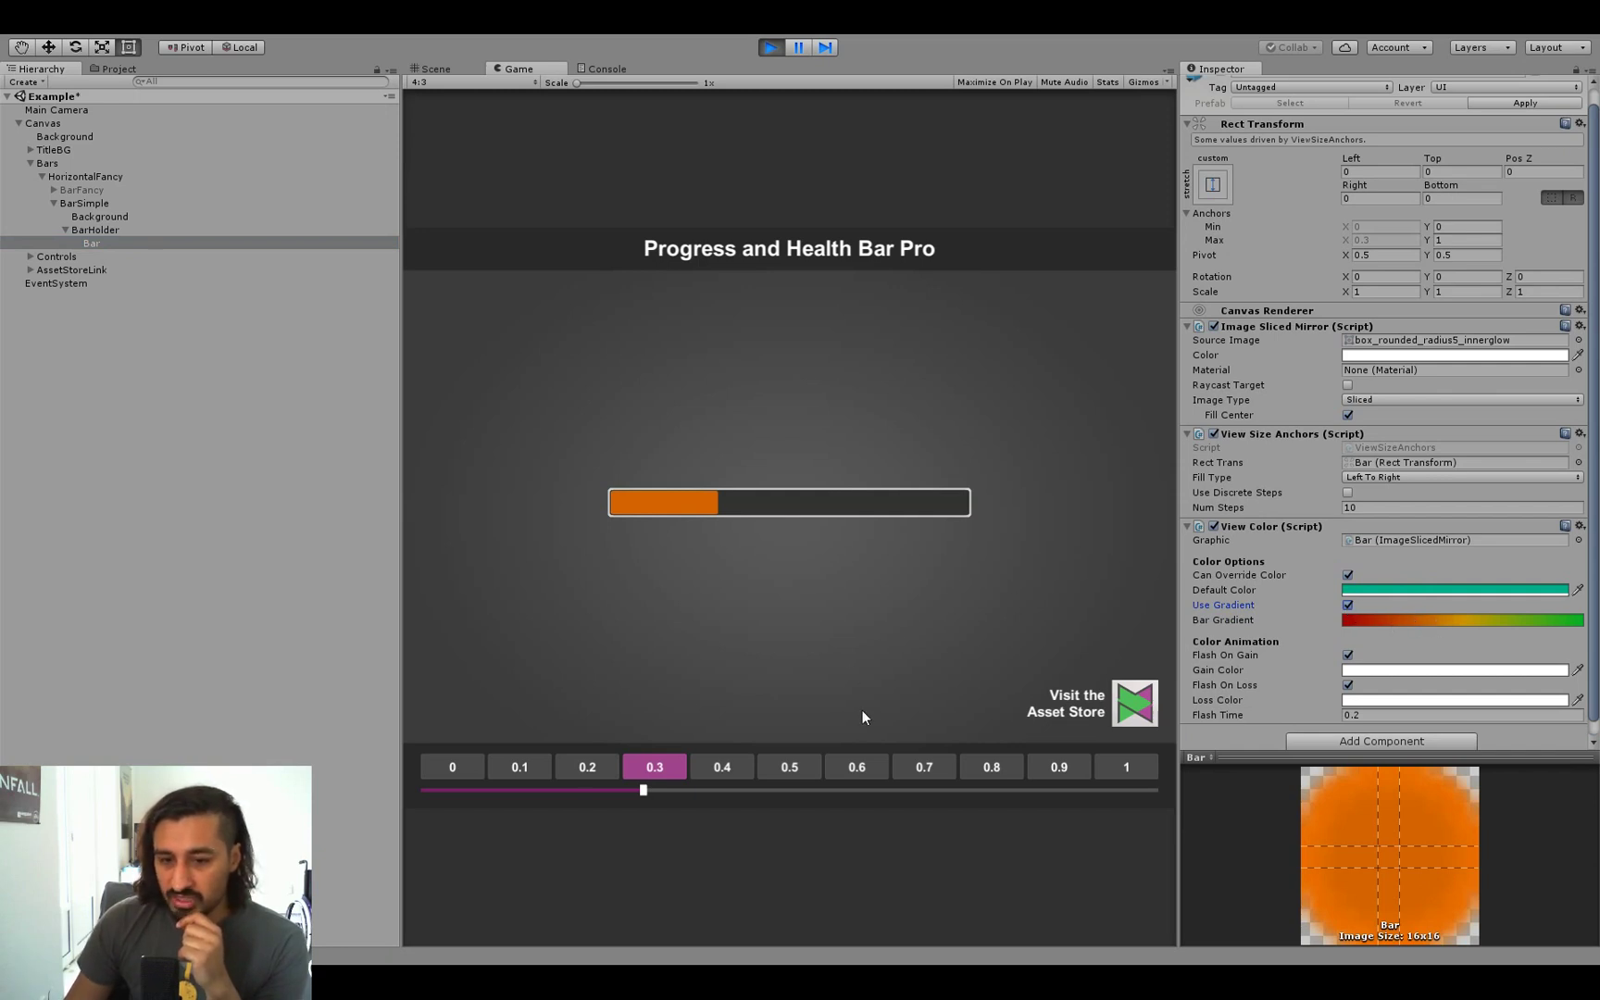
{"action": "left_click", "coordinate": [1132, 776]}
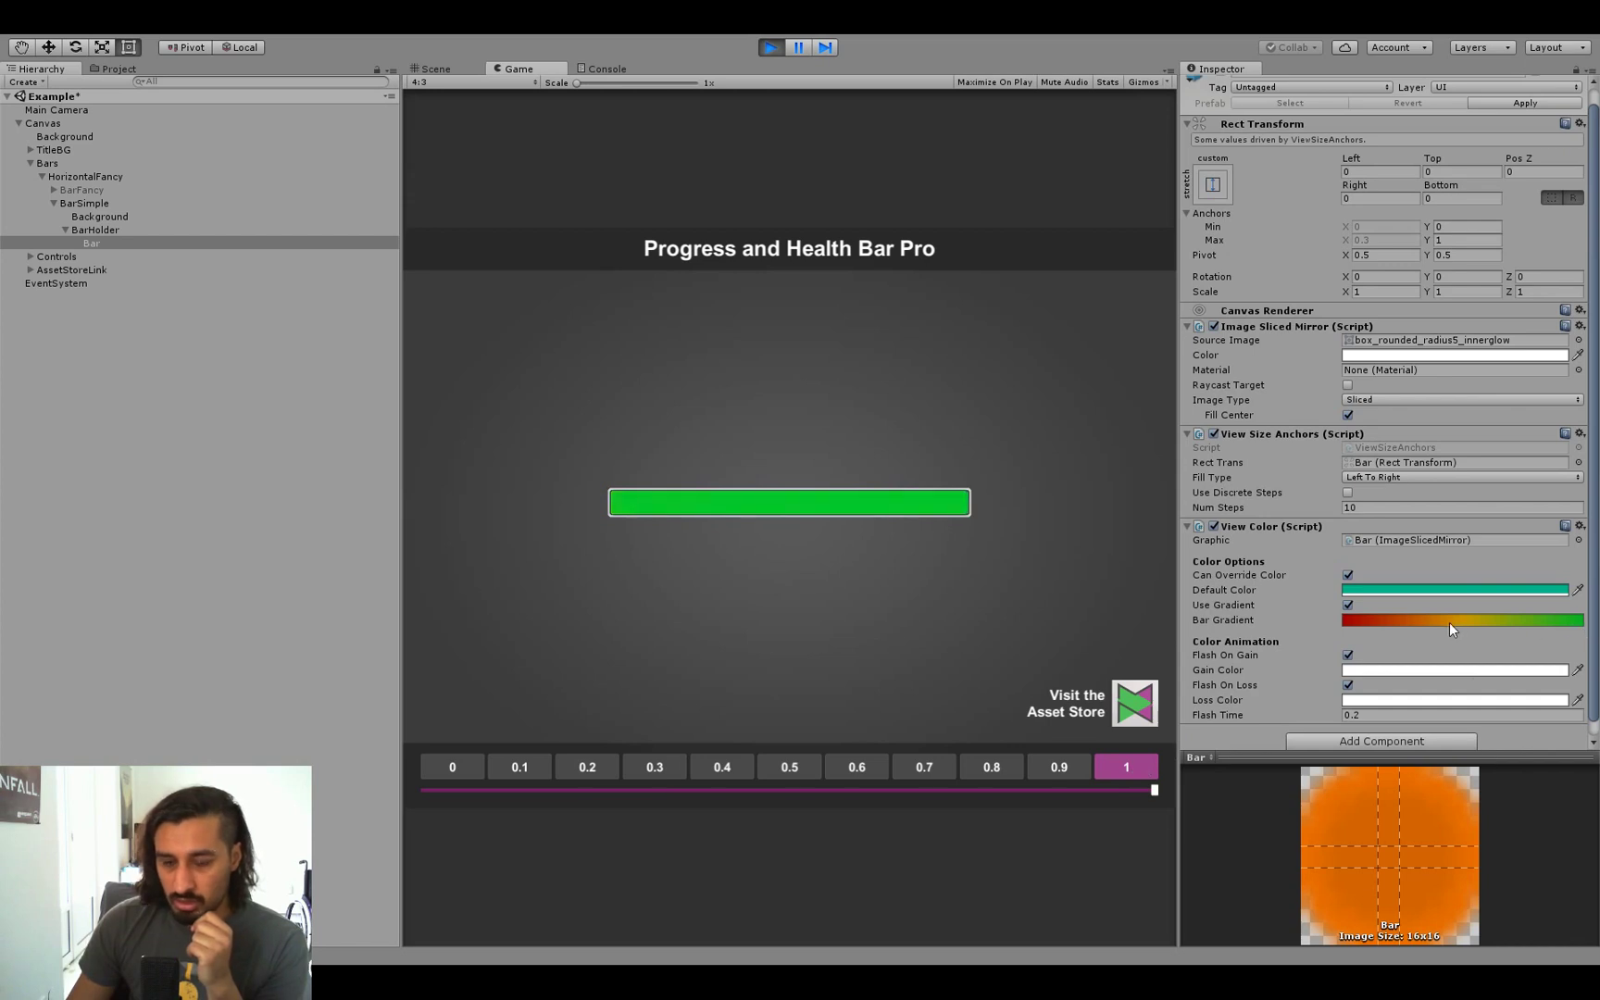
{"action": "left_click", "coordinate": [470, 761]}
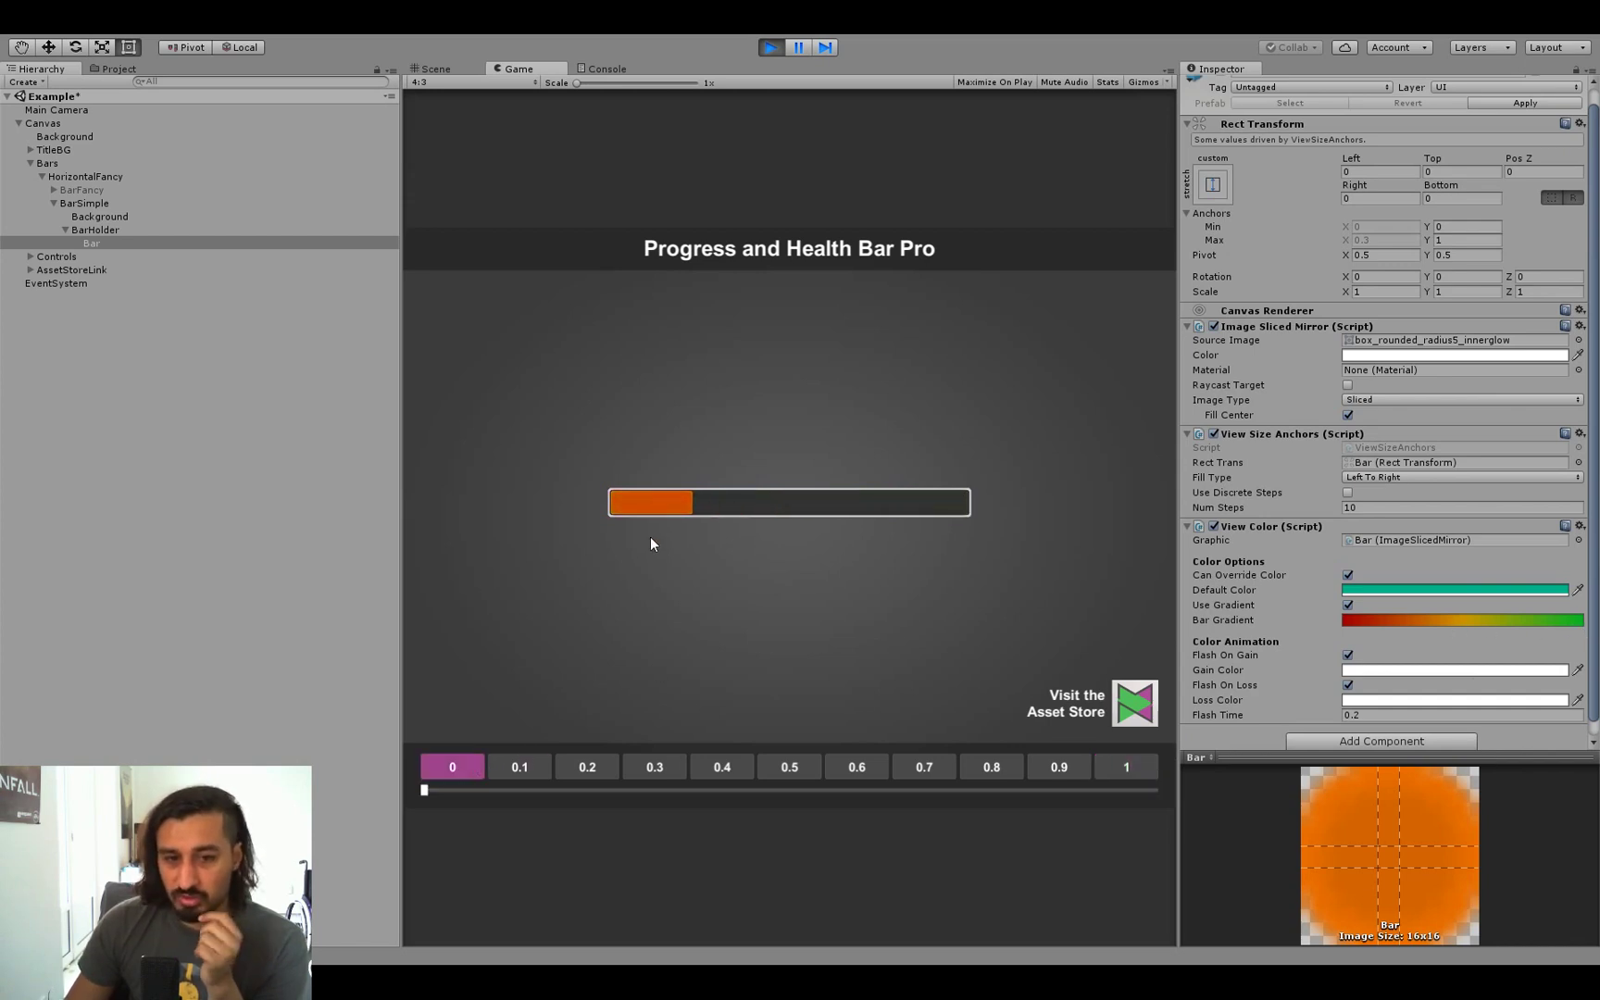
{"action": "left_click", "coordinate": [1079, 767]}
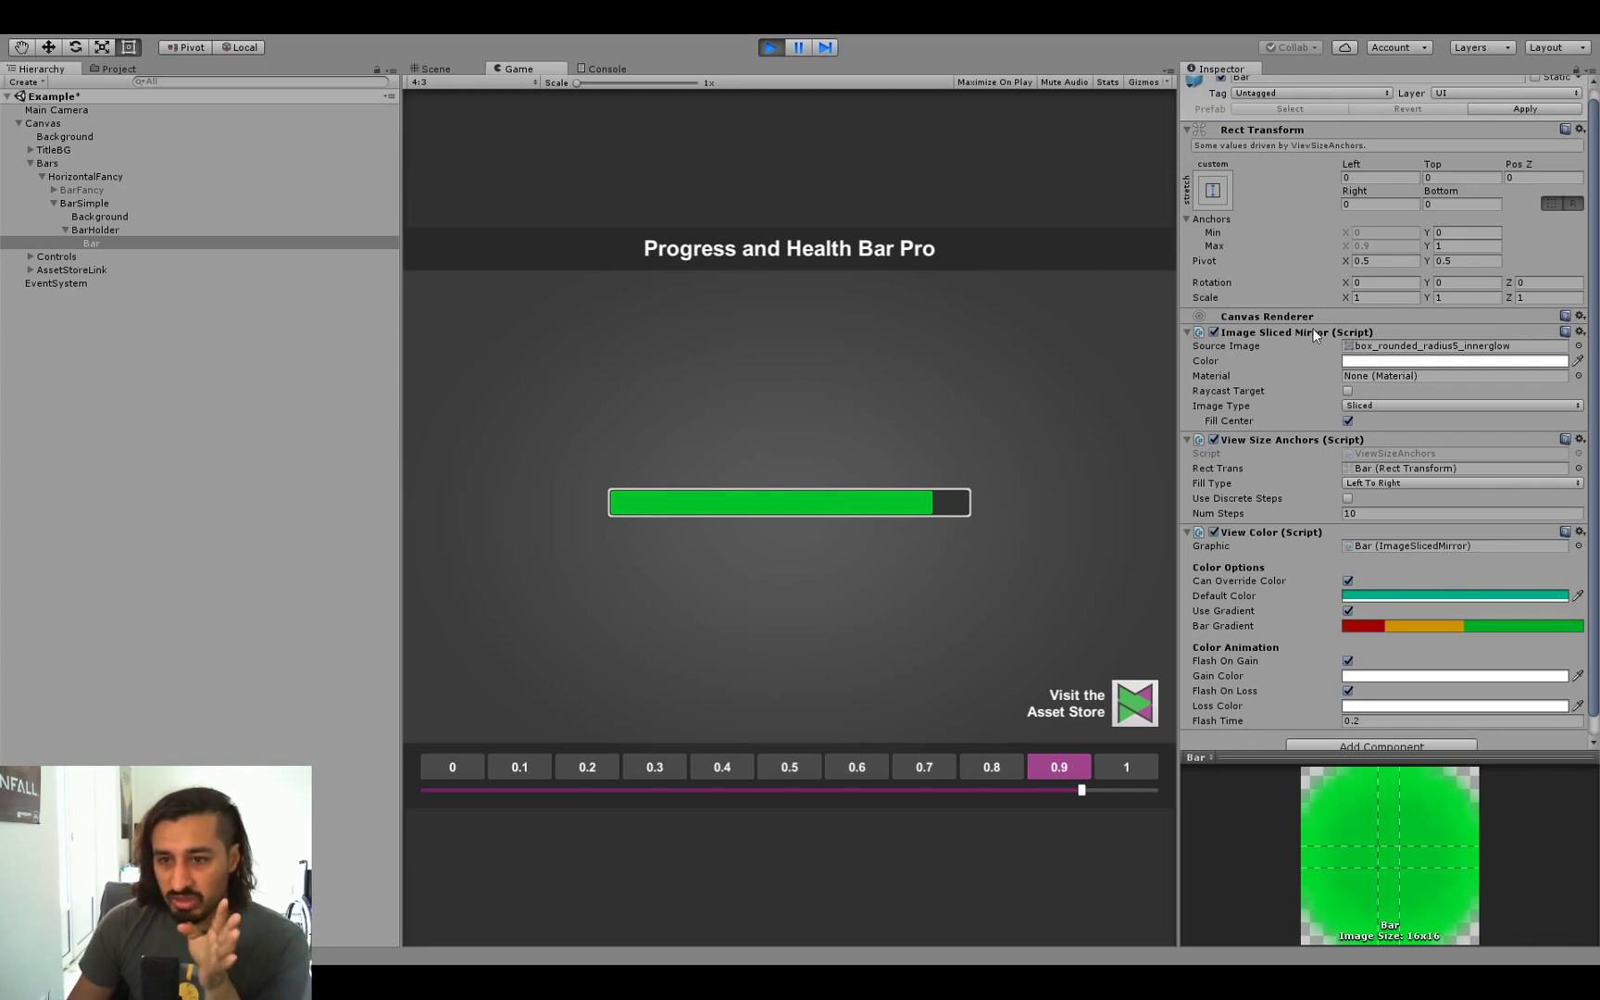
Step: Test the gradient bar at 0.5, 0.4, 0.3, 0.2, 0.1, 0.4, 1, 0.4, 0.8 and 0.2
{"action": "left_click", "coordinate": [763, 767]}
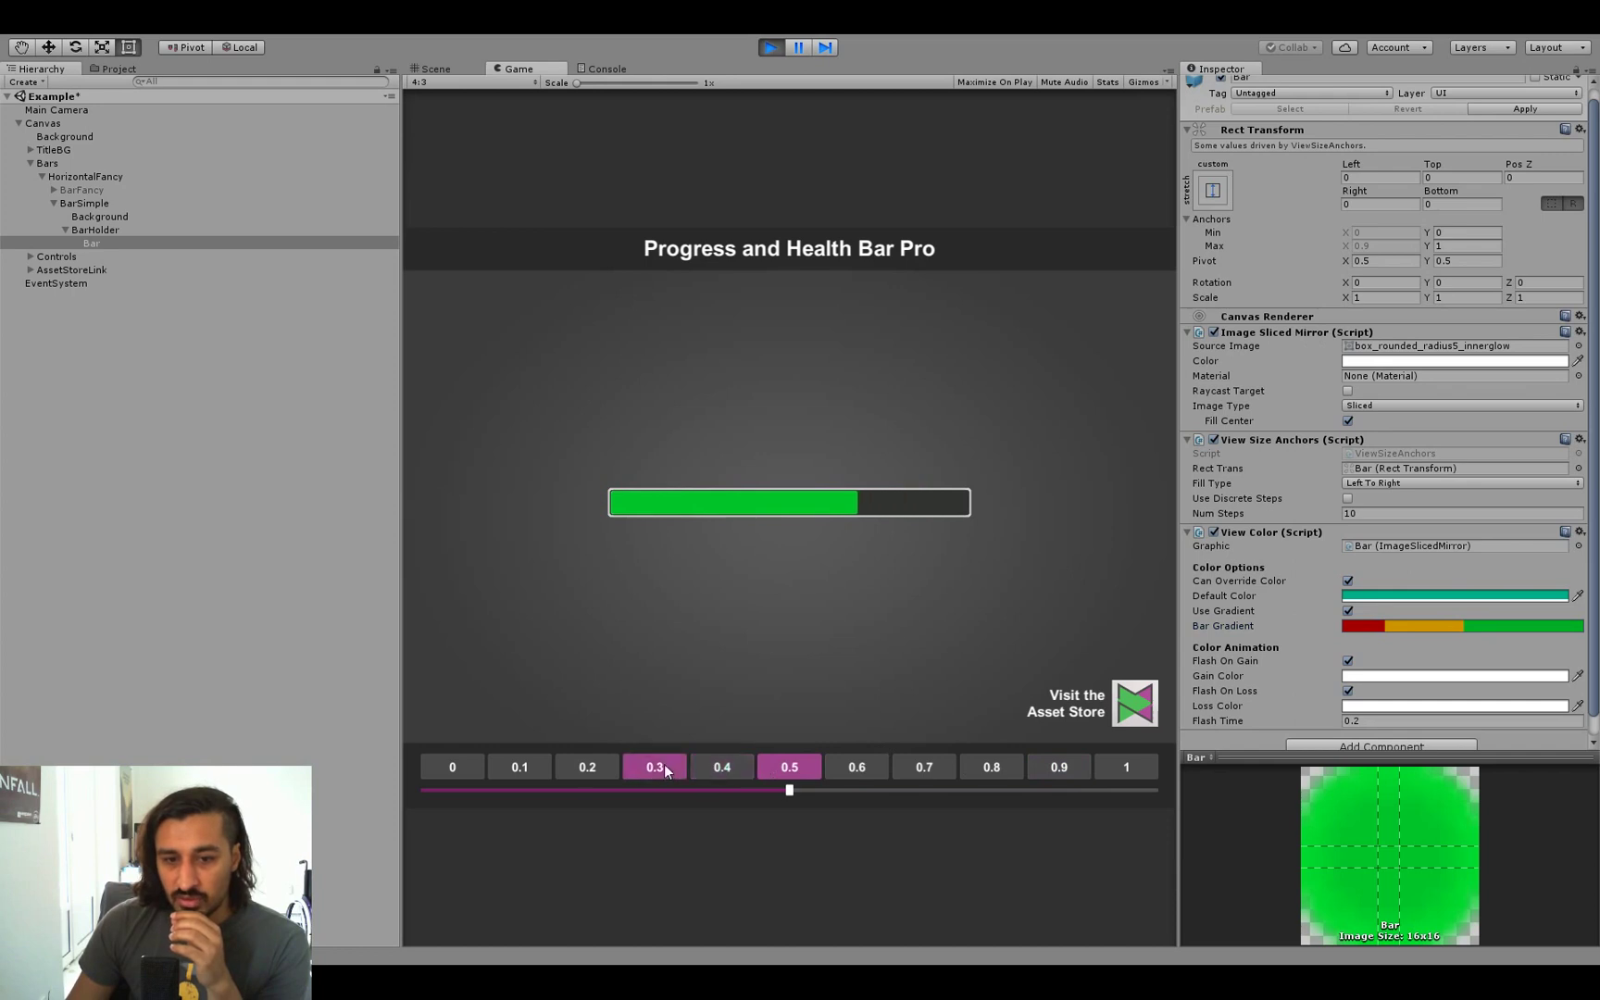
{"action": "left_click", "coordinate": [703, 767]}
{"action": "left_click", "coordinate": [672, 769]}
{"action": "left_click", "coordinate": [560, 765]}
{"action": "left_click", "coordinate": [530, 765]}
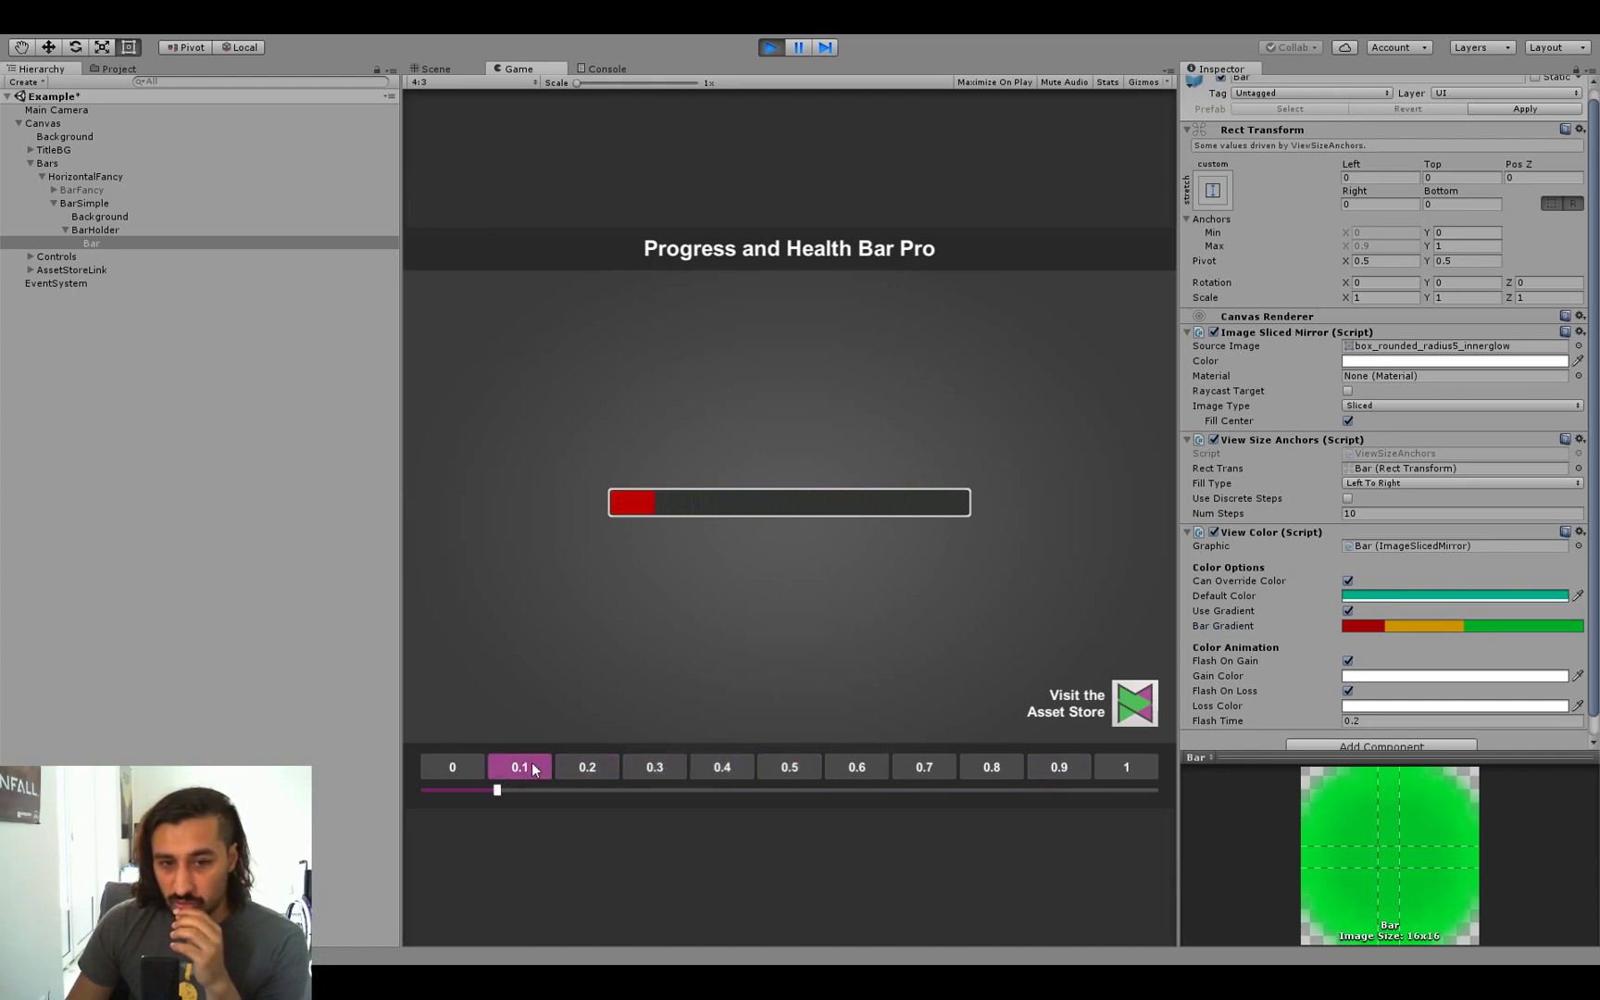
{"action": "left_click", "coordinate": [727, 765]}
{"action": "left_click", "coordinate": [1127, 767]}
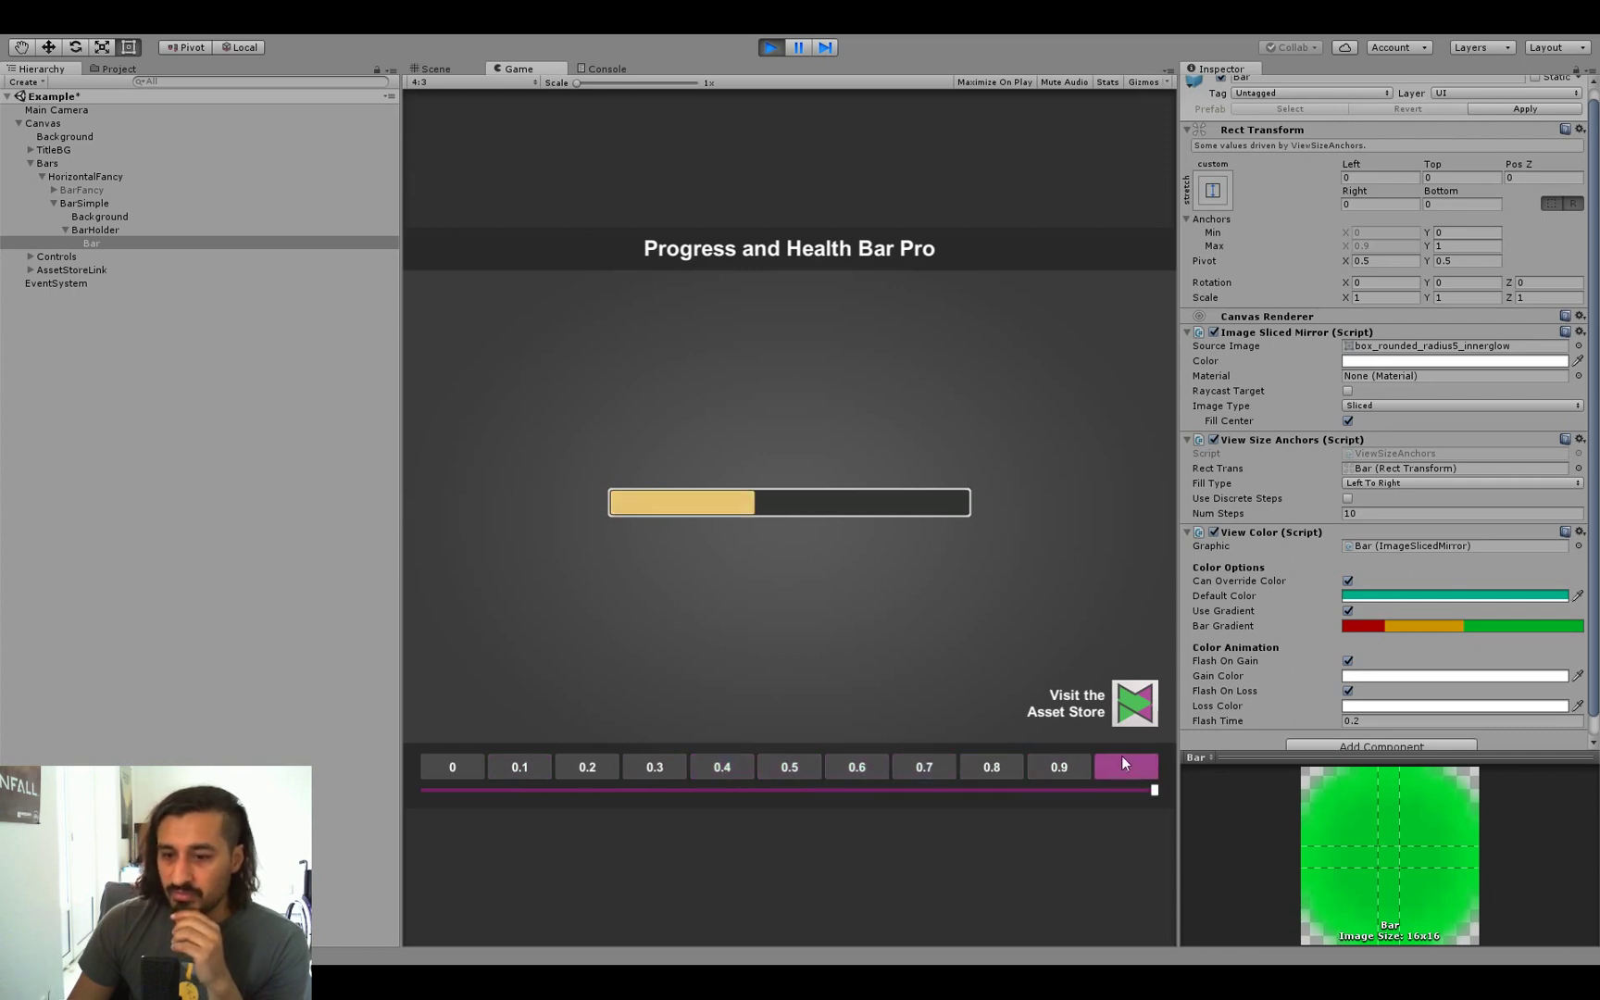
{"action": "scroll", "coordinate": [1442, 537], "scroll_direction": "down", "scroll_amount": 1}
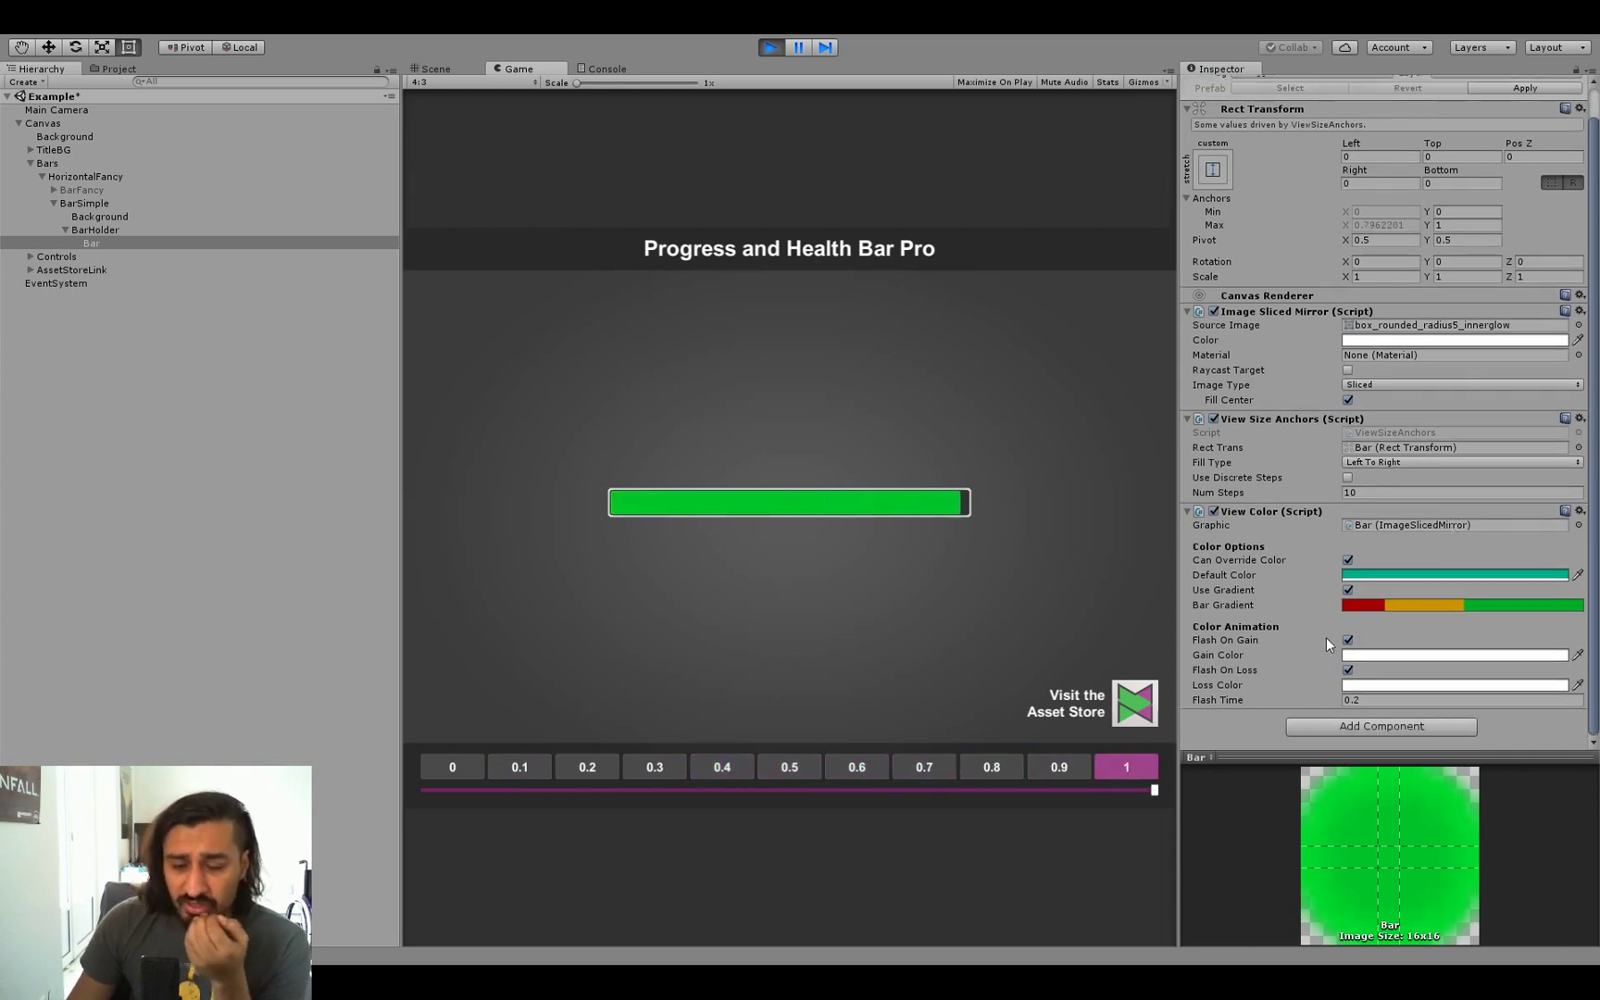
{"action": "left_click", "coordinate": [736, 767]}
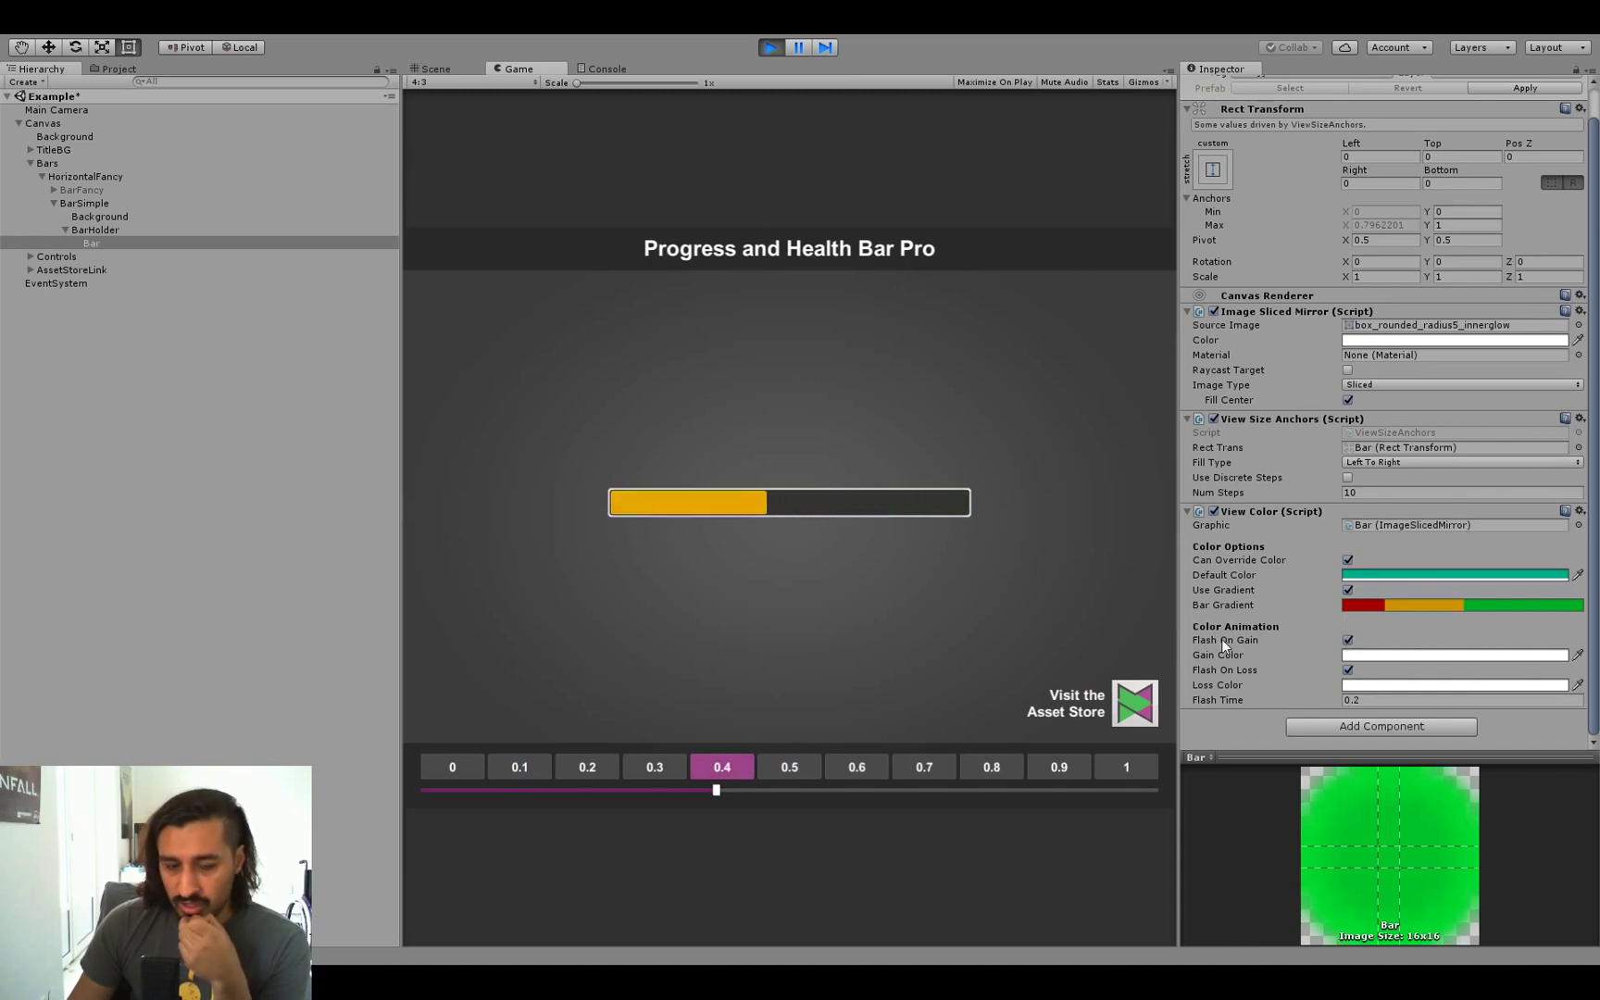
{"action": "left_click", "coordinate": [996, 769]}
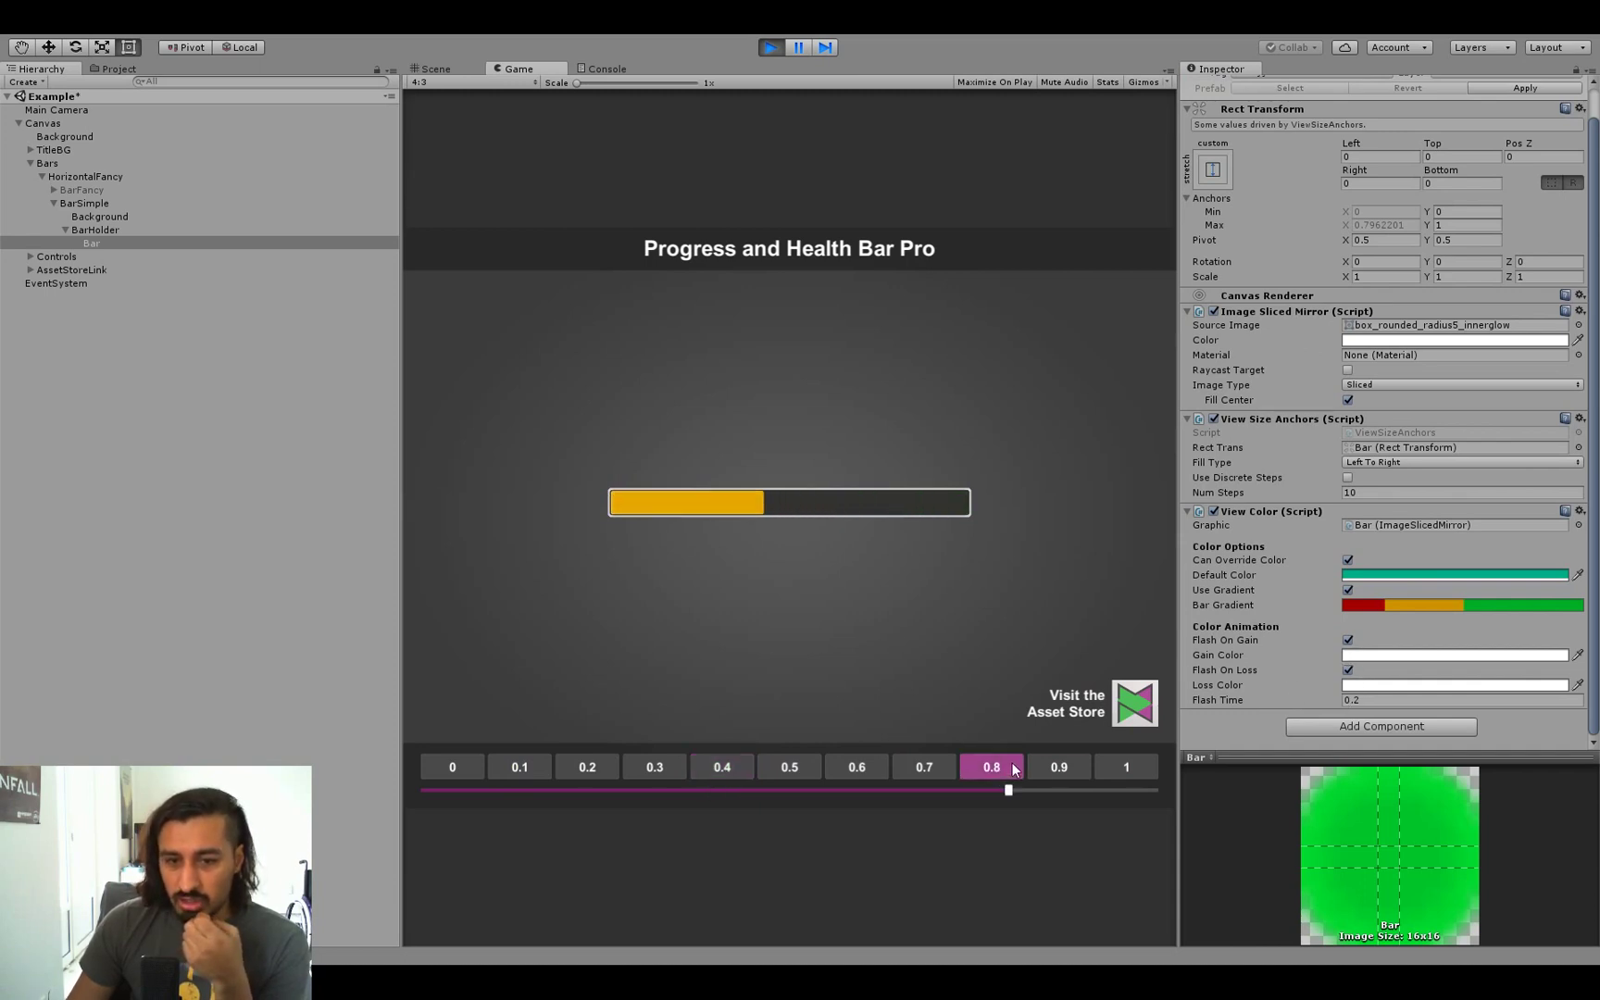
{"action": "left_click", "coordinate": [600, 762]}
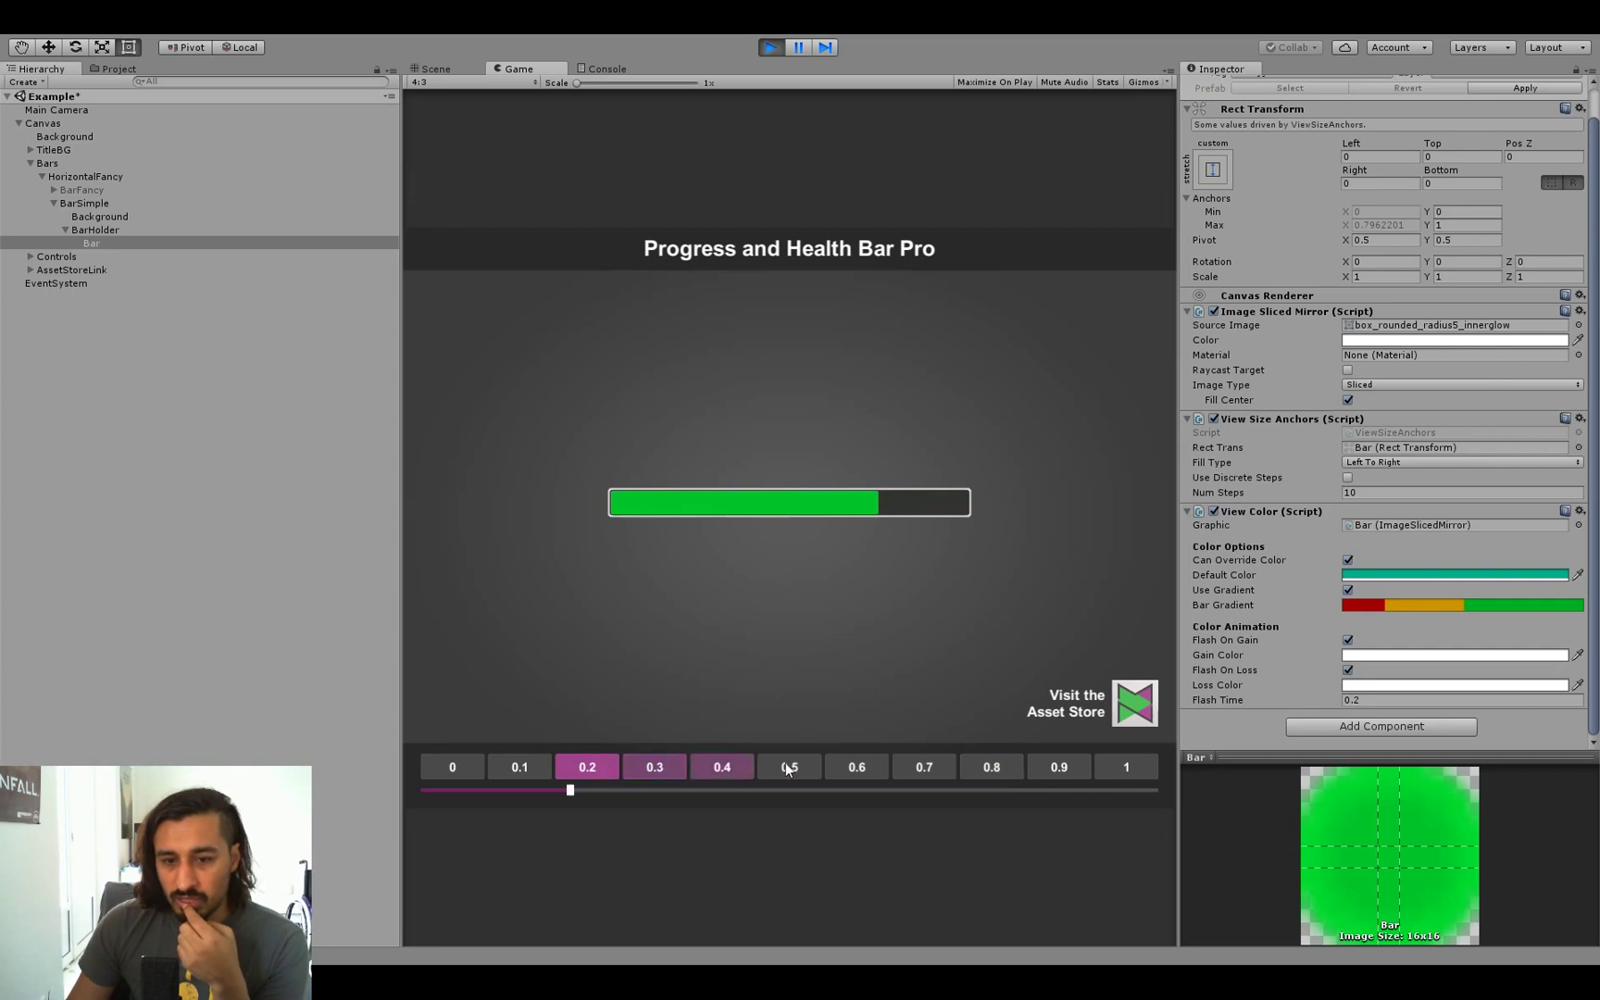
Step: Set Flash Time to 1 and test the flash by dropping to 0.2 and back to 0.8
{"action": "left_click", "coordinate": [999, 768]}
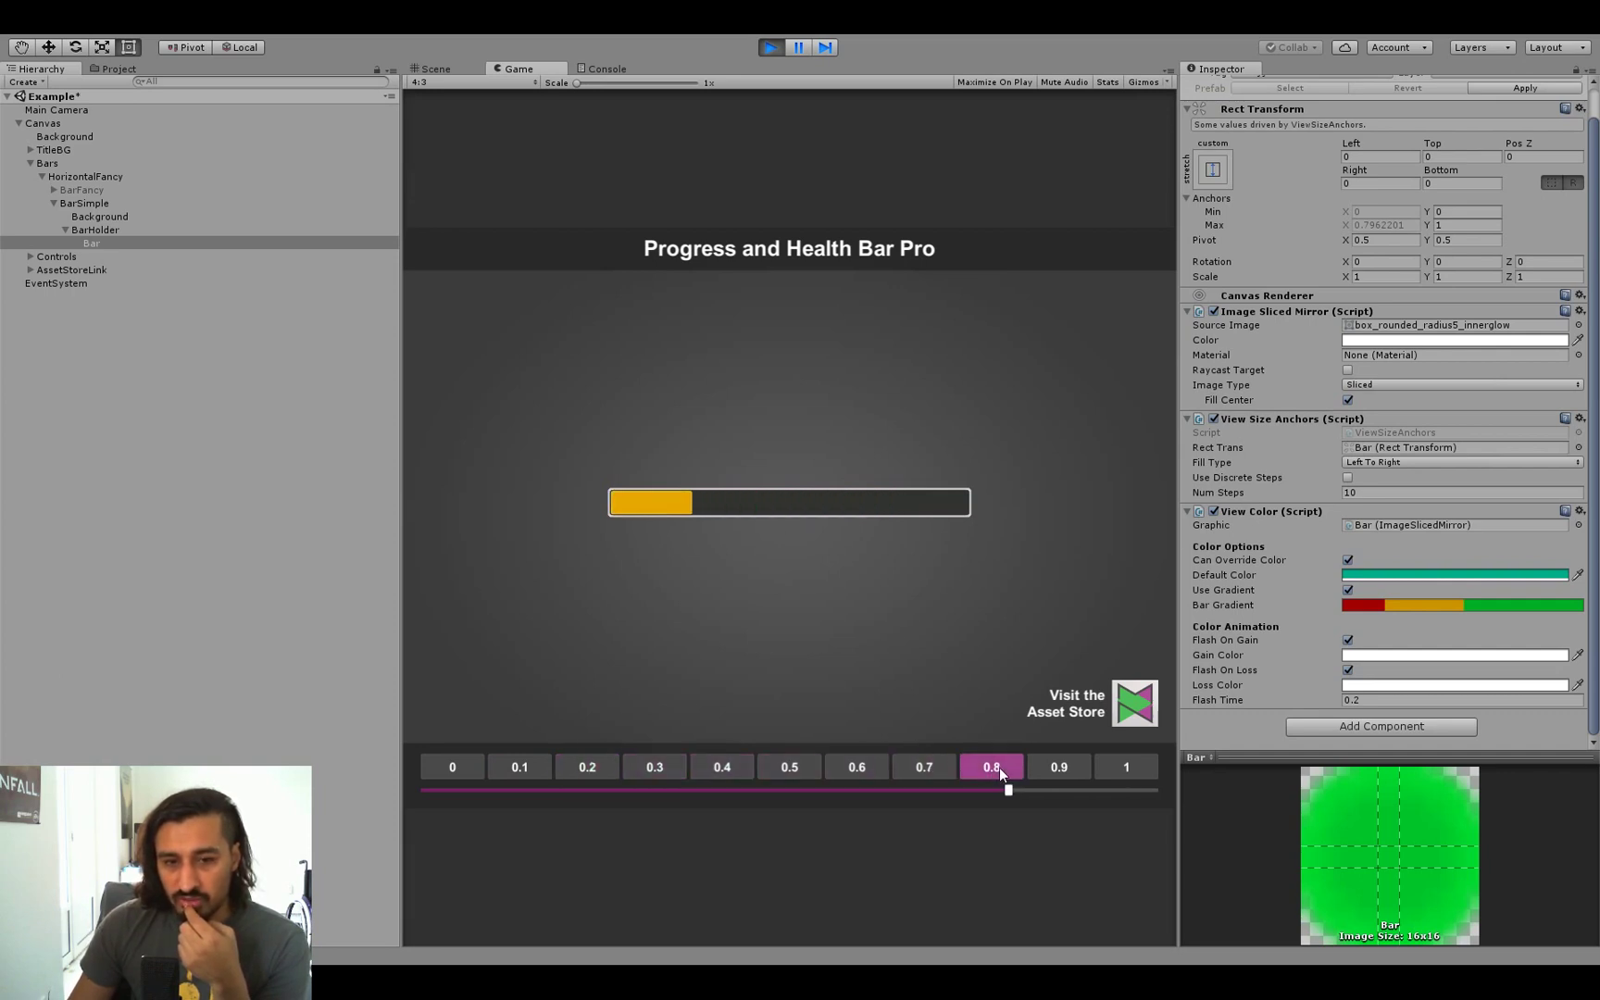
{"action": "left_click", "coordinate": [1387, 697]}
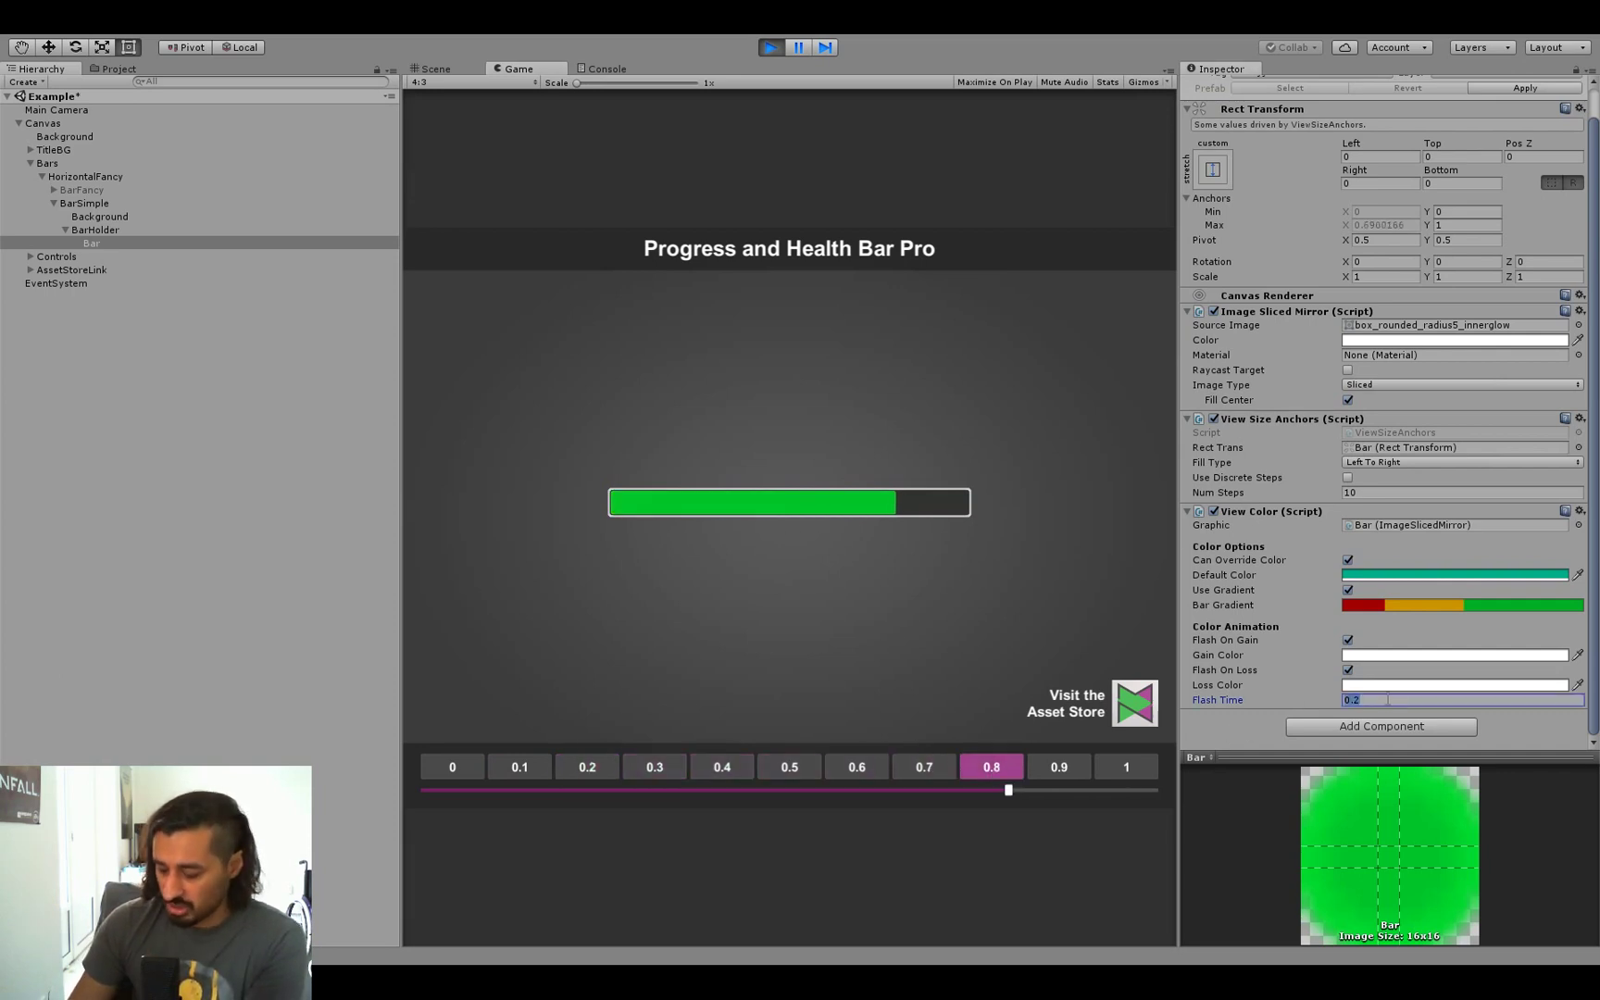
{"action": "type", "text": "1"}
{"action": "key", "text": "Return"}
{"action": "left_click", "coordinate": [560, 762]}
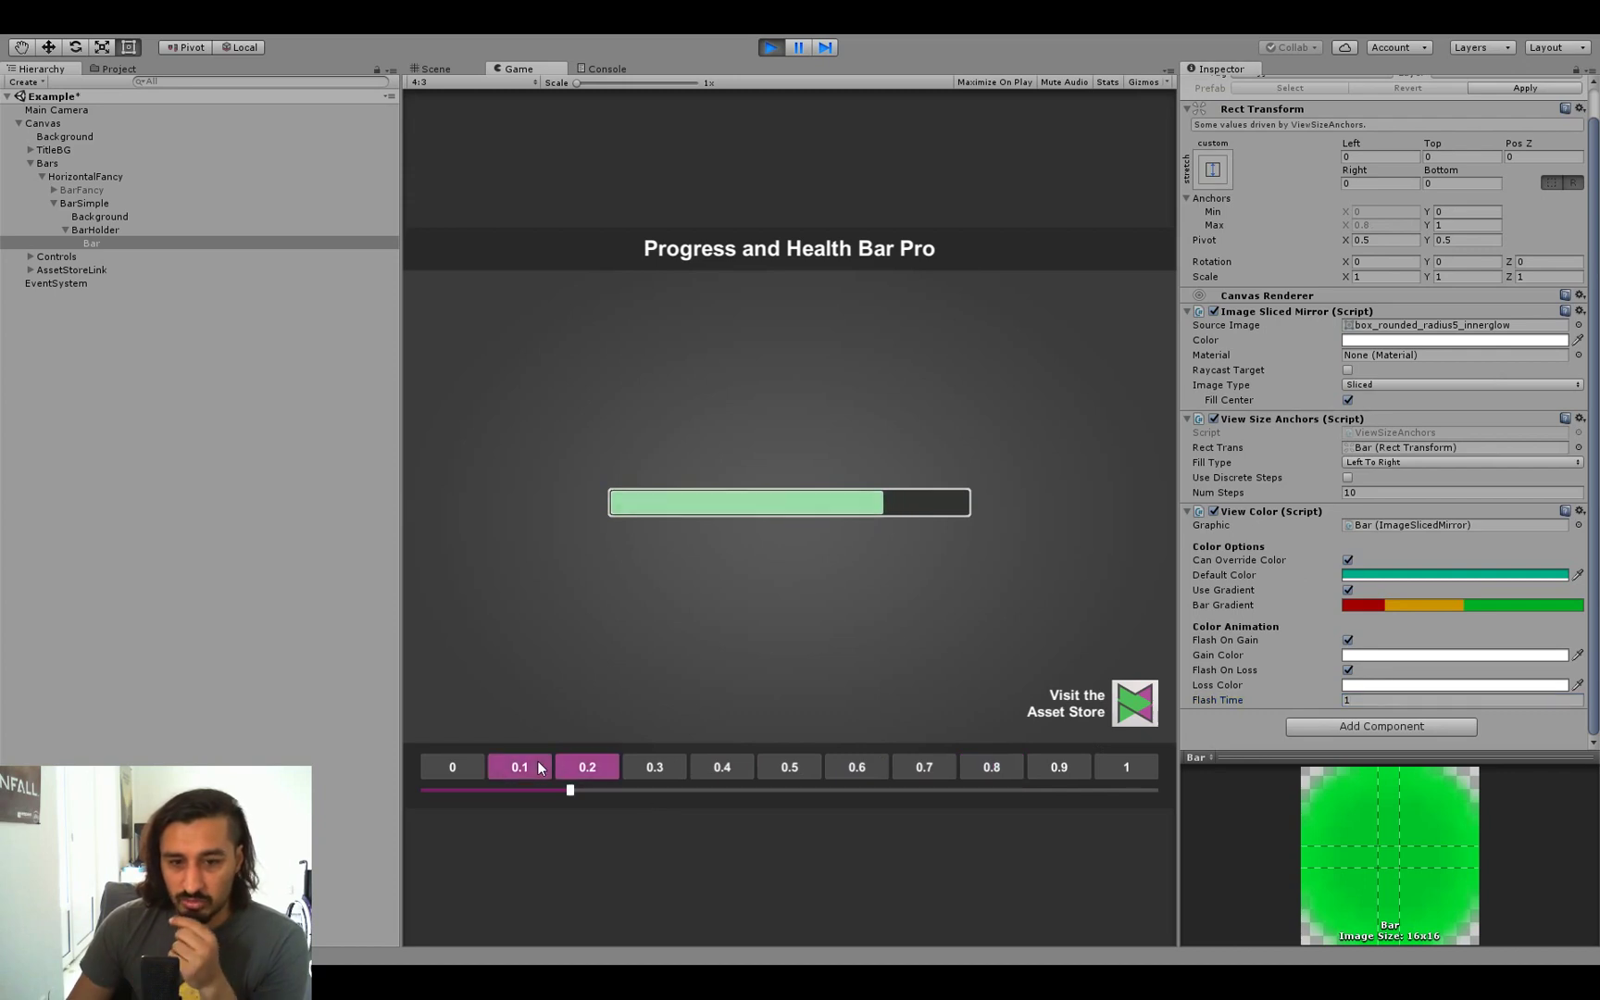
{"action": "left_click", "coordinate": [998, 765]}
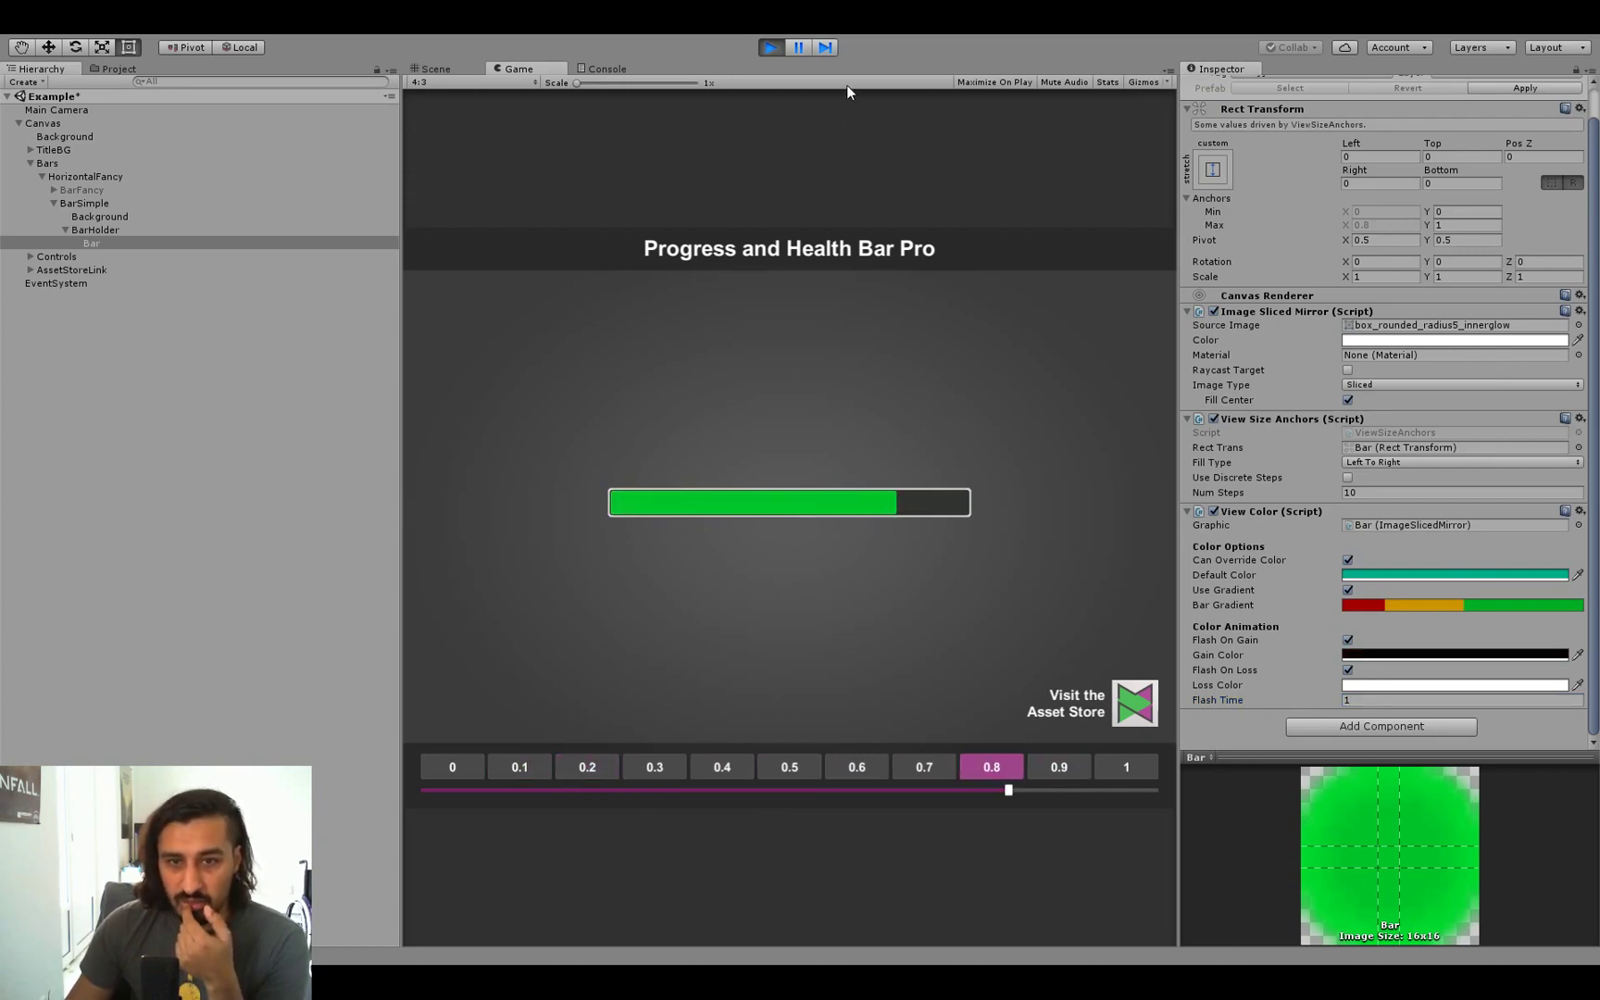
Step: Test loss flashes at 0.3 and 0.5, then turn off Flash On Loss and retest at 0.4
{"action": "left_click", "coordinate": [638, 764]}
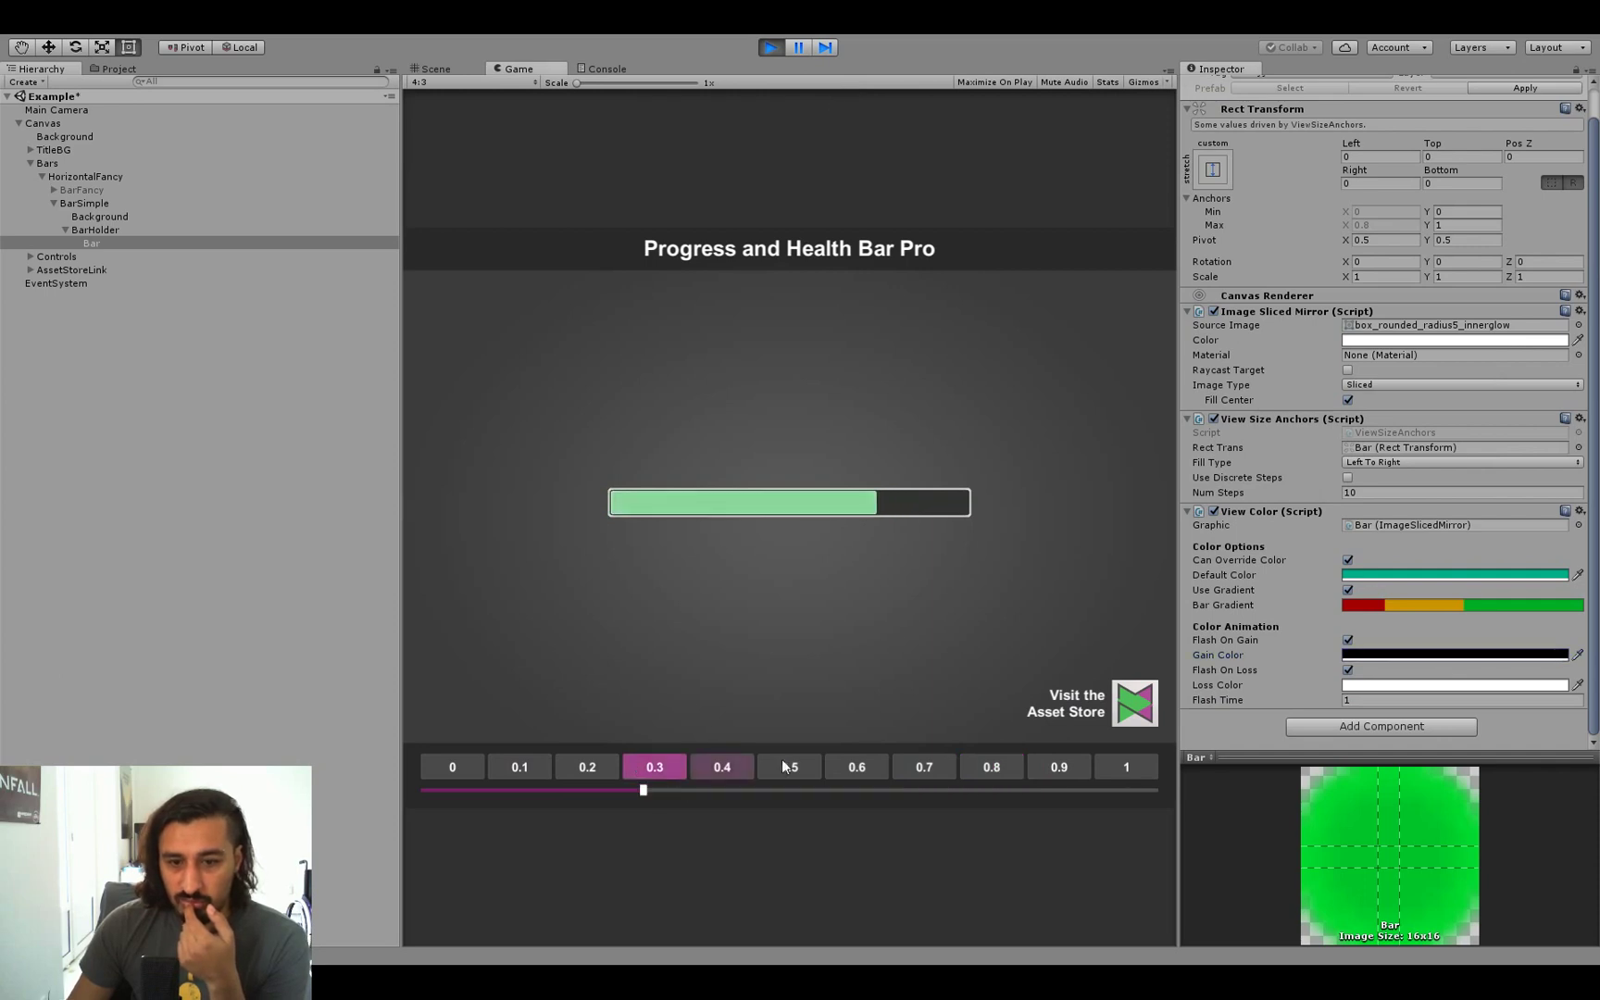
{"action": "left_click", "coordinate": [1004, 770]}
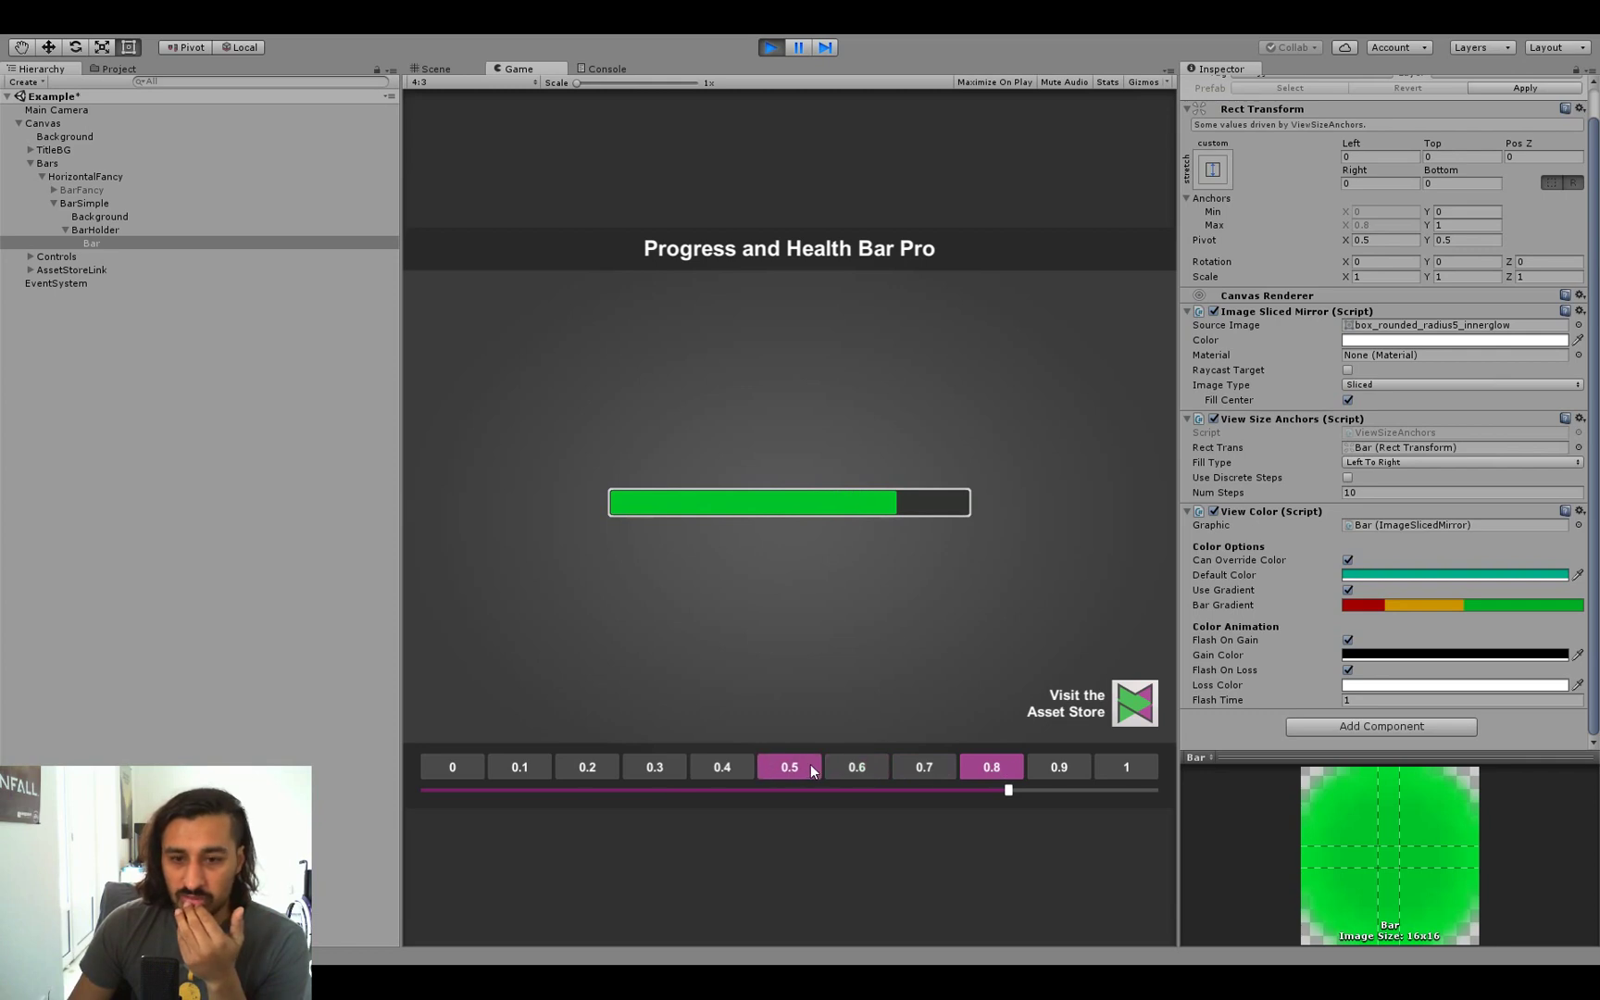
{"action": "left_click", "coordinate": [813, 770]}
{"action": "left_click", "coordinate": [996, 770]}
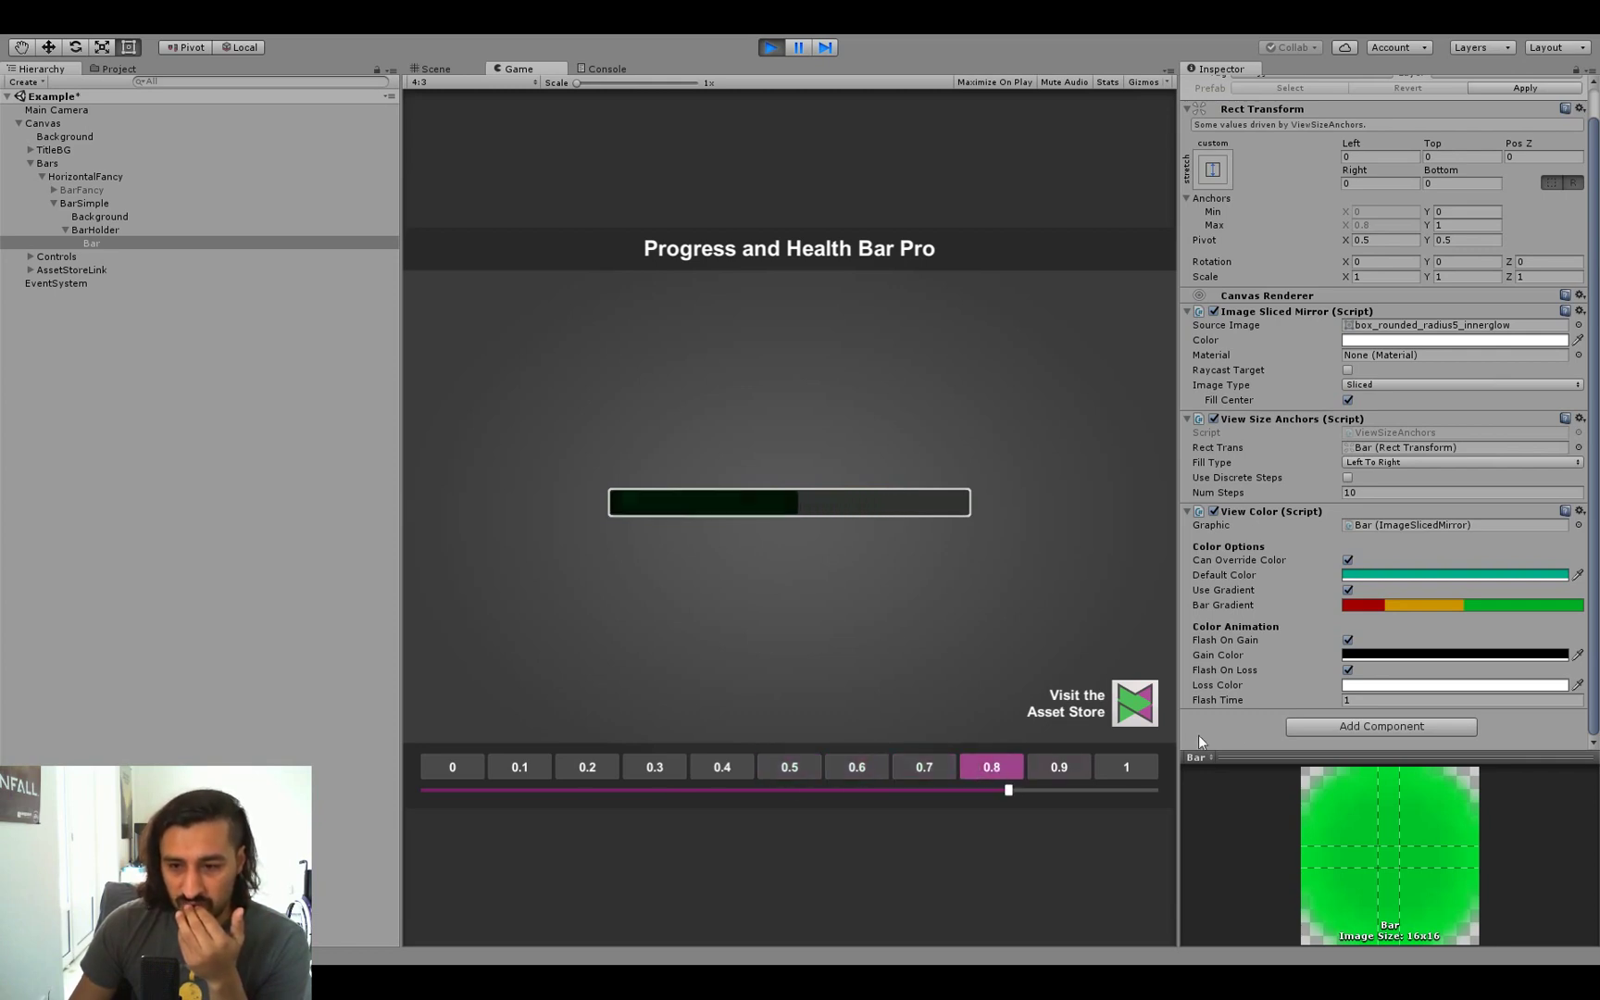
{"action": "left_click", "coordinate": [1347, 669]}
{"action": "scroll", "coordinate": [1348, 648], "scroll_direction": "up", "scroll_amount": 1}
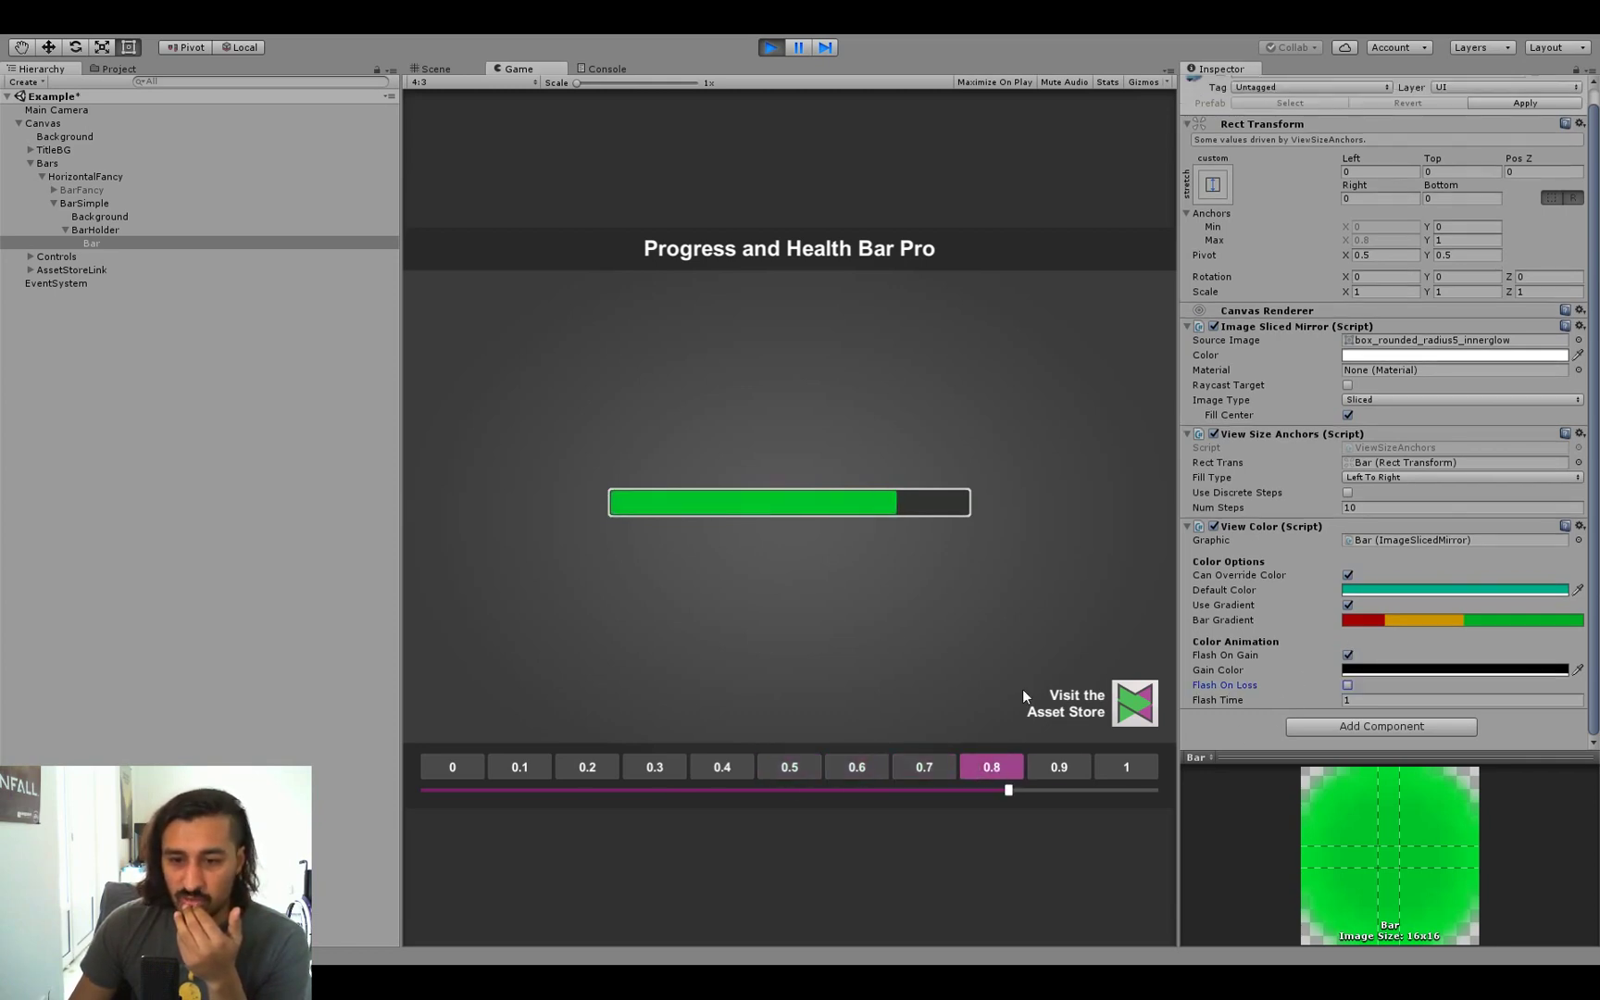
{"action": "left_click", "coordinate": [710, 766]}
{"action": "left_click", "coordinate": [992, 766]}
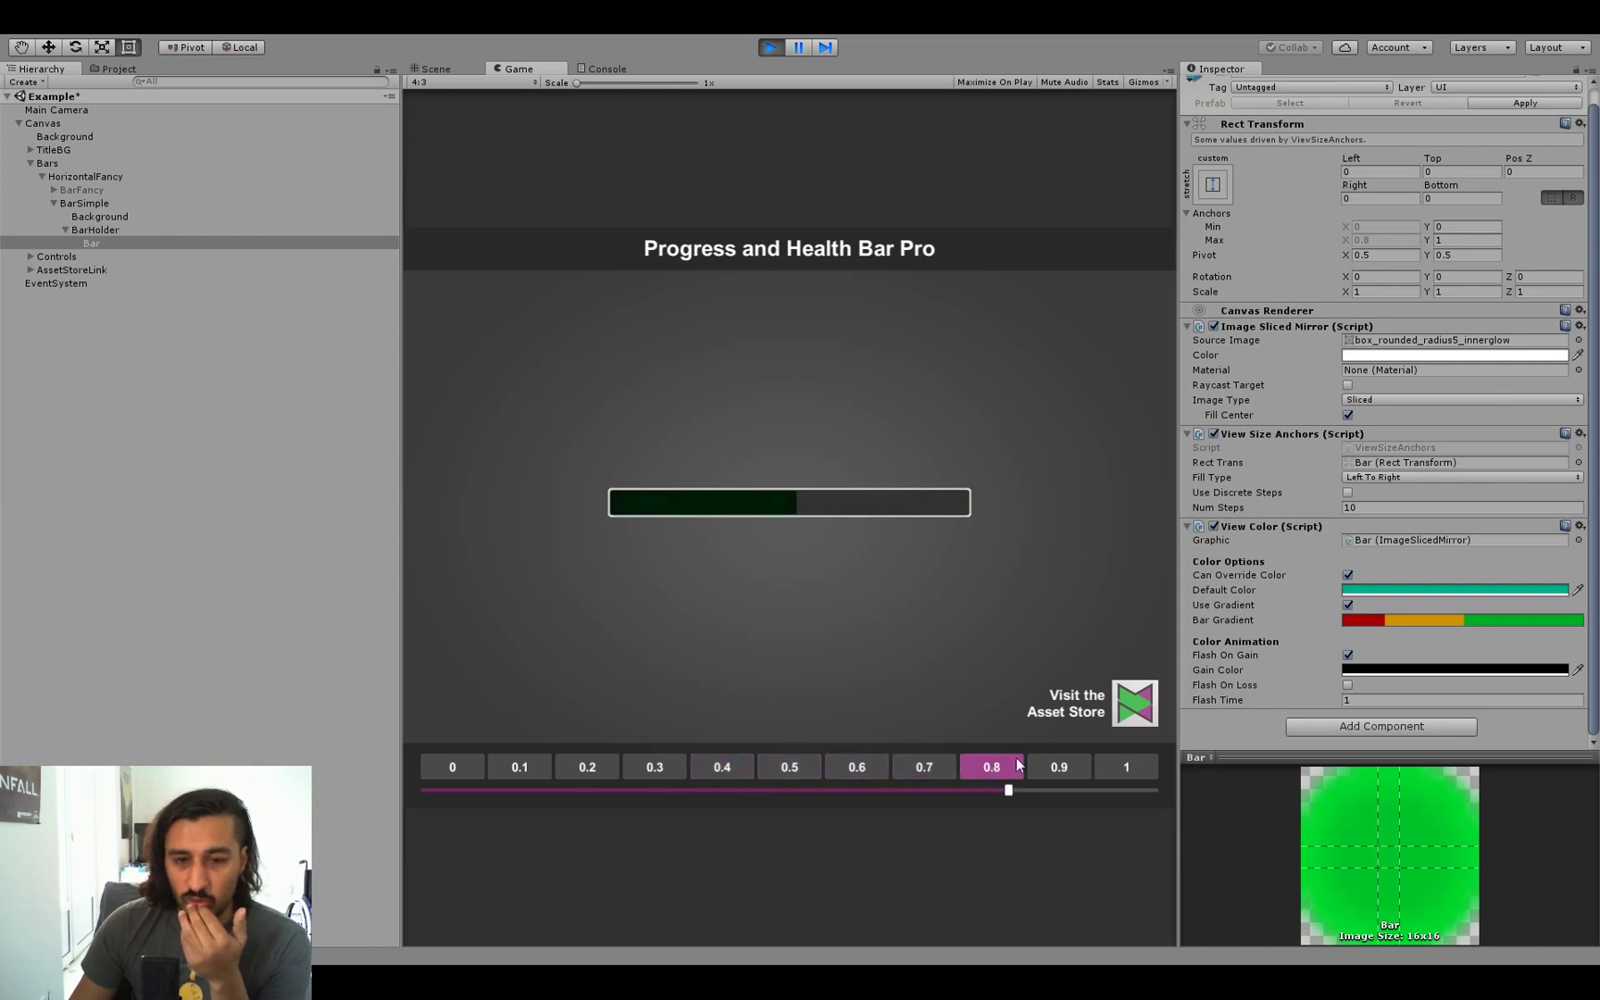
Step: Turn off Flash On Gain, re-enable Flash On Loss, test values 0.3 to 0.9, then stop Play mode
{"action": "left_click", "coordinate": [1347, 655]}
{"action": "left_click", "coordinate": [1348, 686]}
{"action": "left_click", "coordinate": [655, 767]}
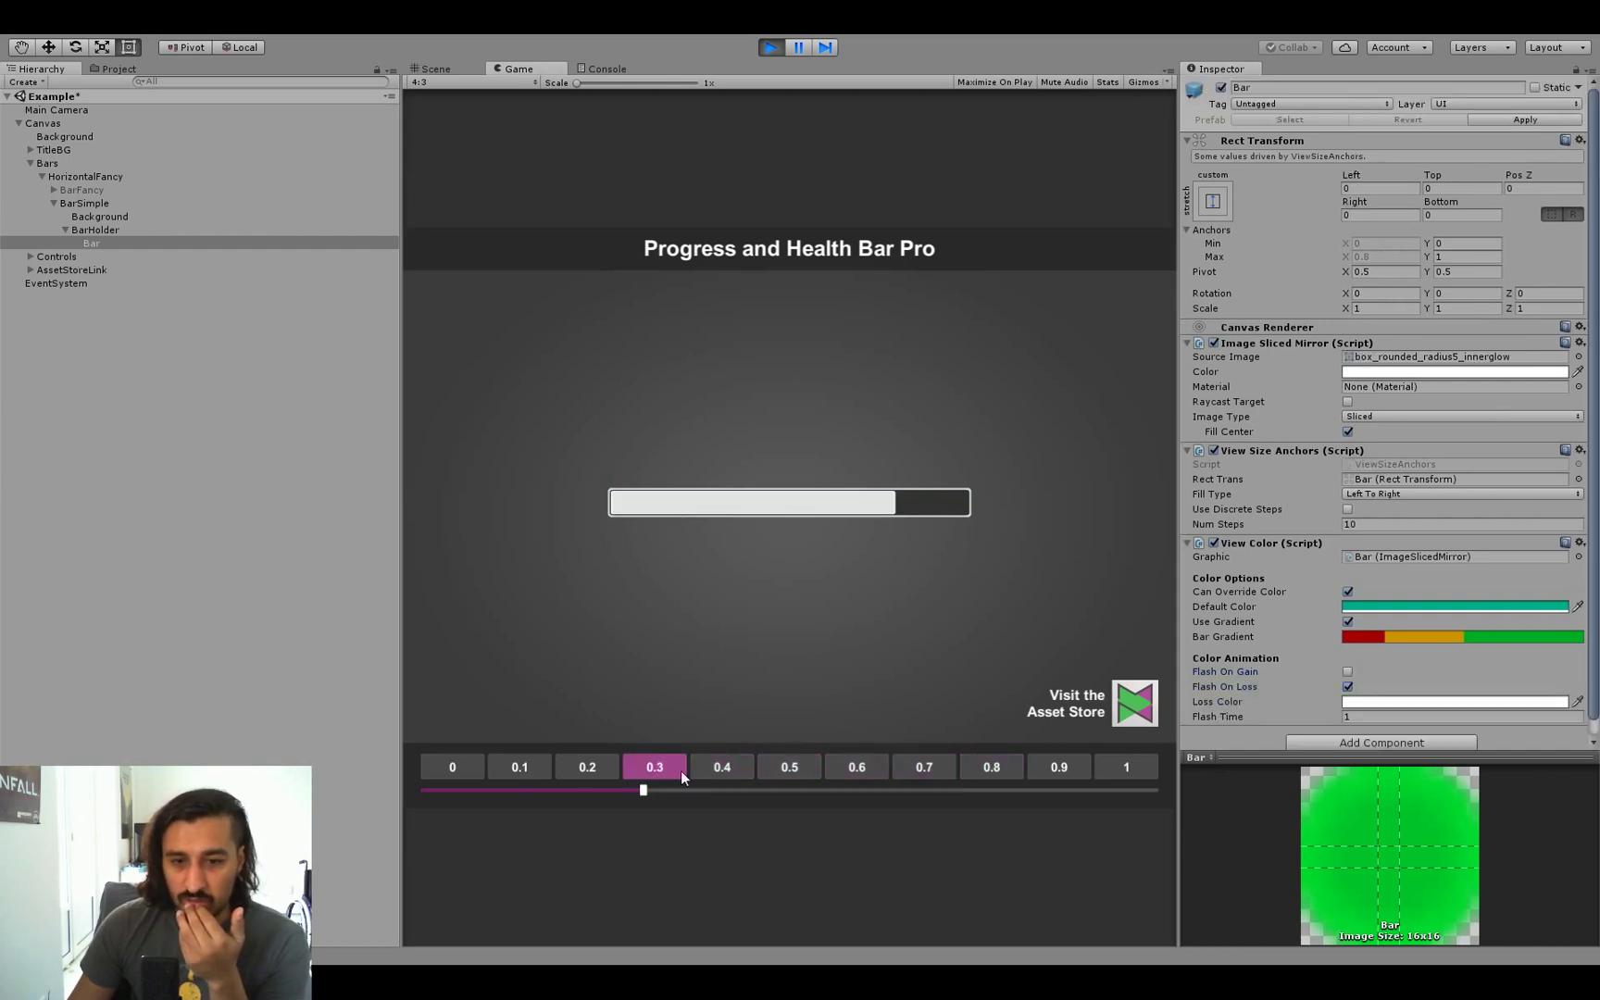
{"action": "left_click", "coordinate": [1008, 769]}
{"action": "left_click", "coordinate": [856, 767]}
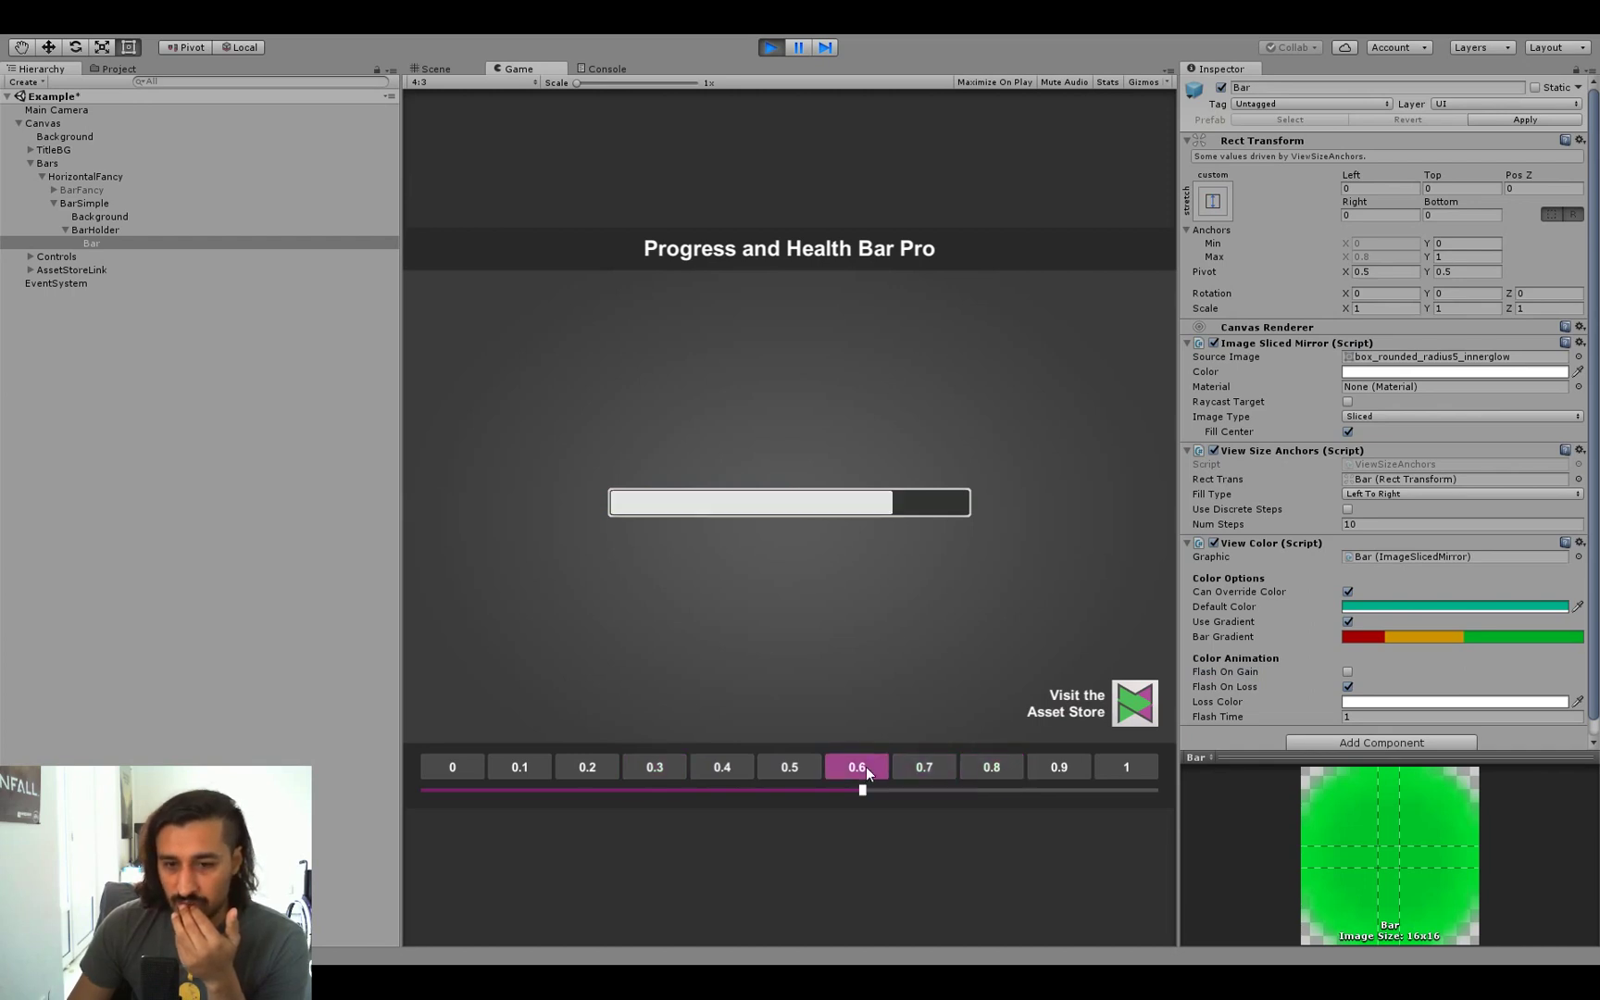
{"action": "left_click", "coordinate": [719, 767]}
{"action": "left_click", "coordinate": [1005, 765]}
{"action": "left_click", "coordinate": [1044, 765]}
{"action": "left_click", "coordinate": [643, 763]}
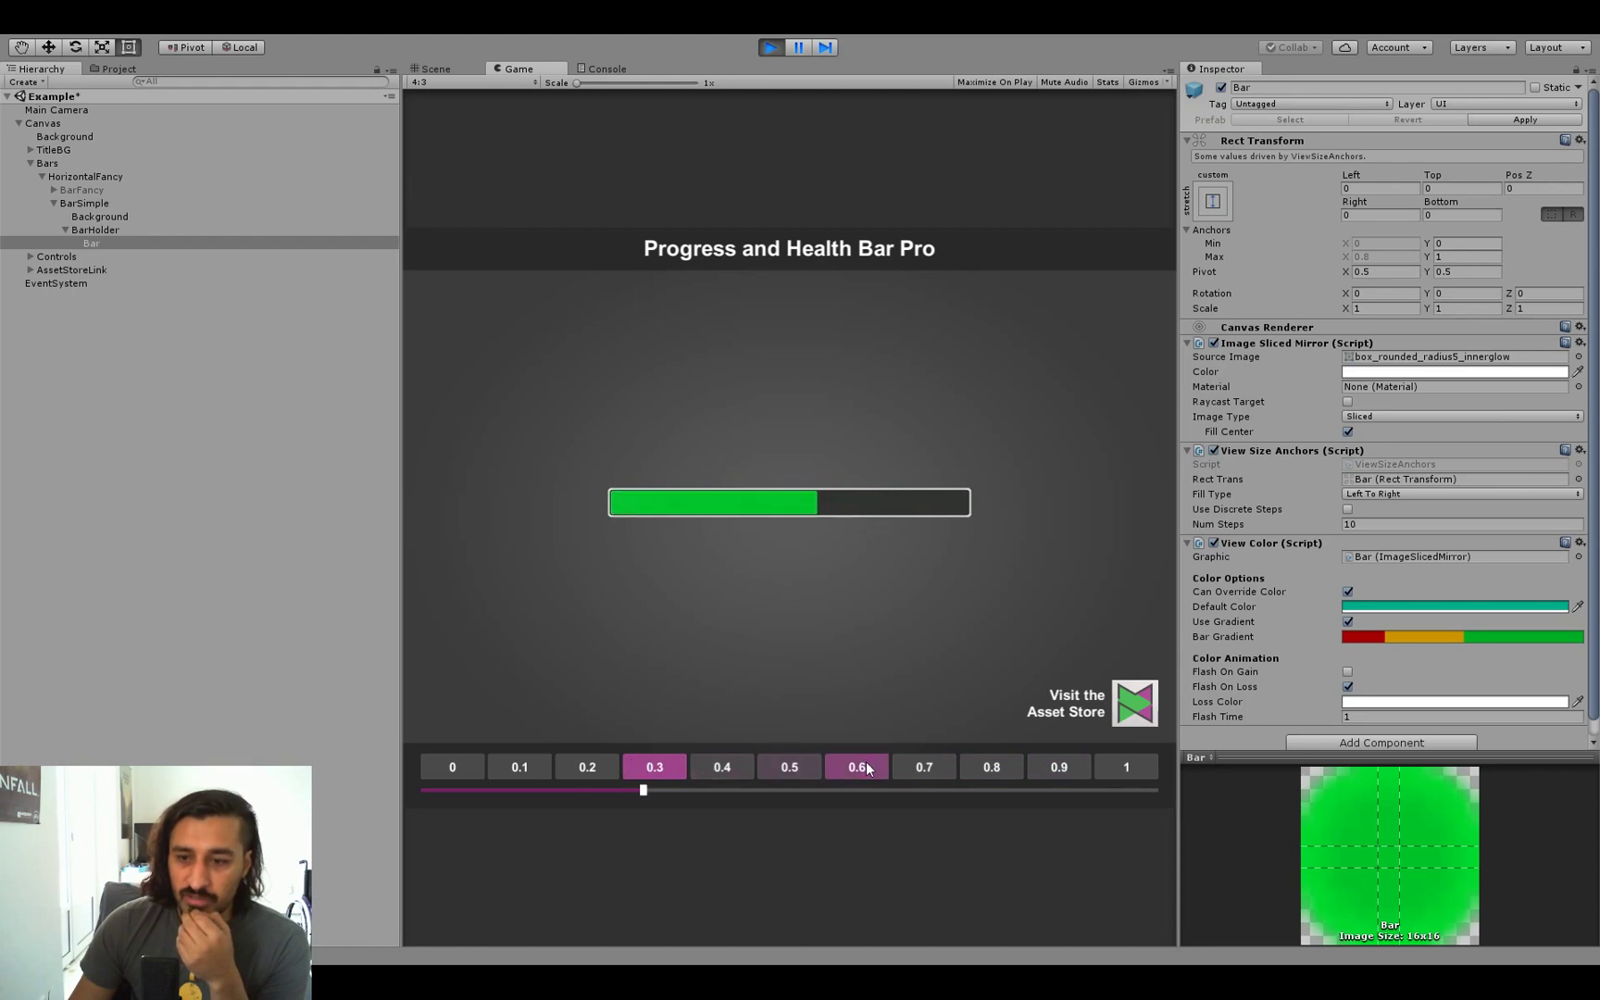
{"action": "left_click", "coordinate": [771, 46]}
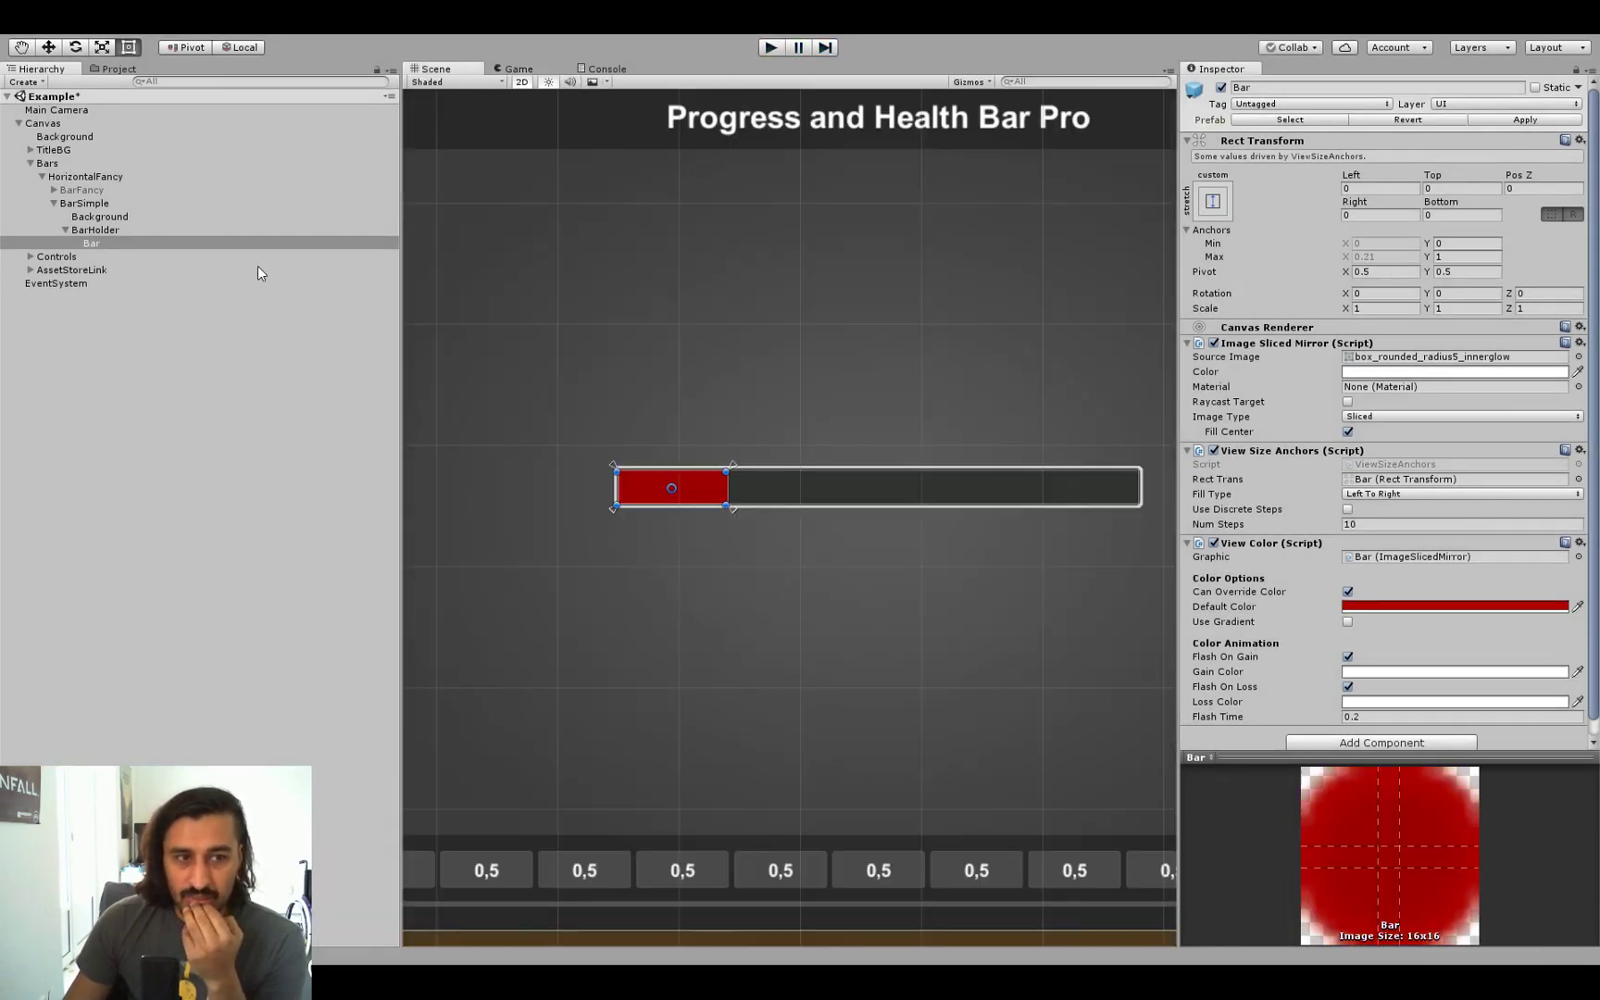
Step: Deactivate BarSimple and activate BarFancy so the fancy bar appears
{"action": "left_click", "coordinate": [78, 202]}
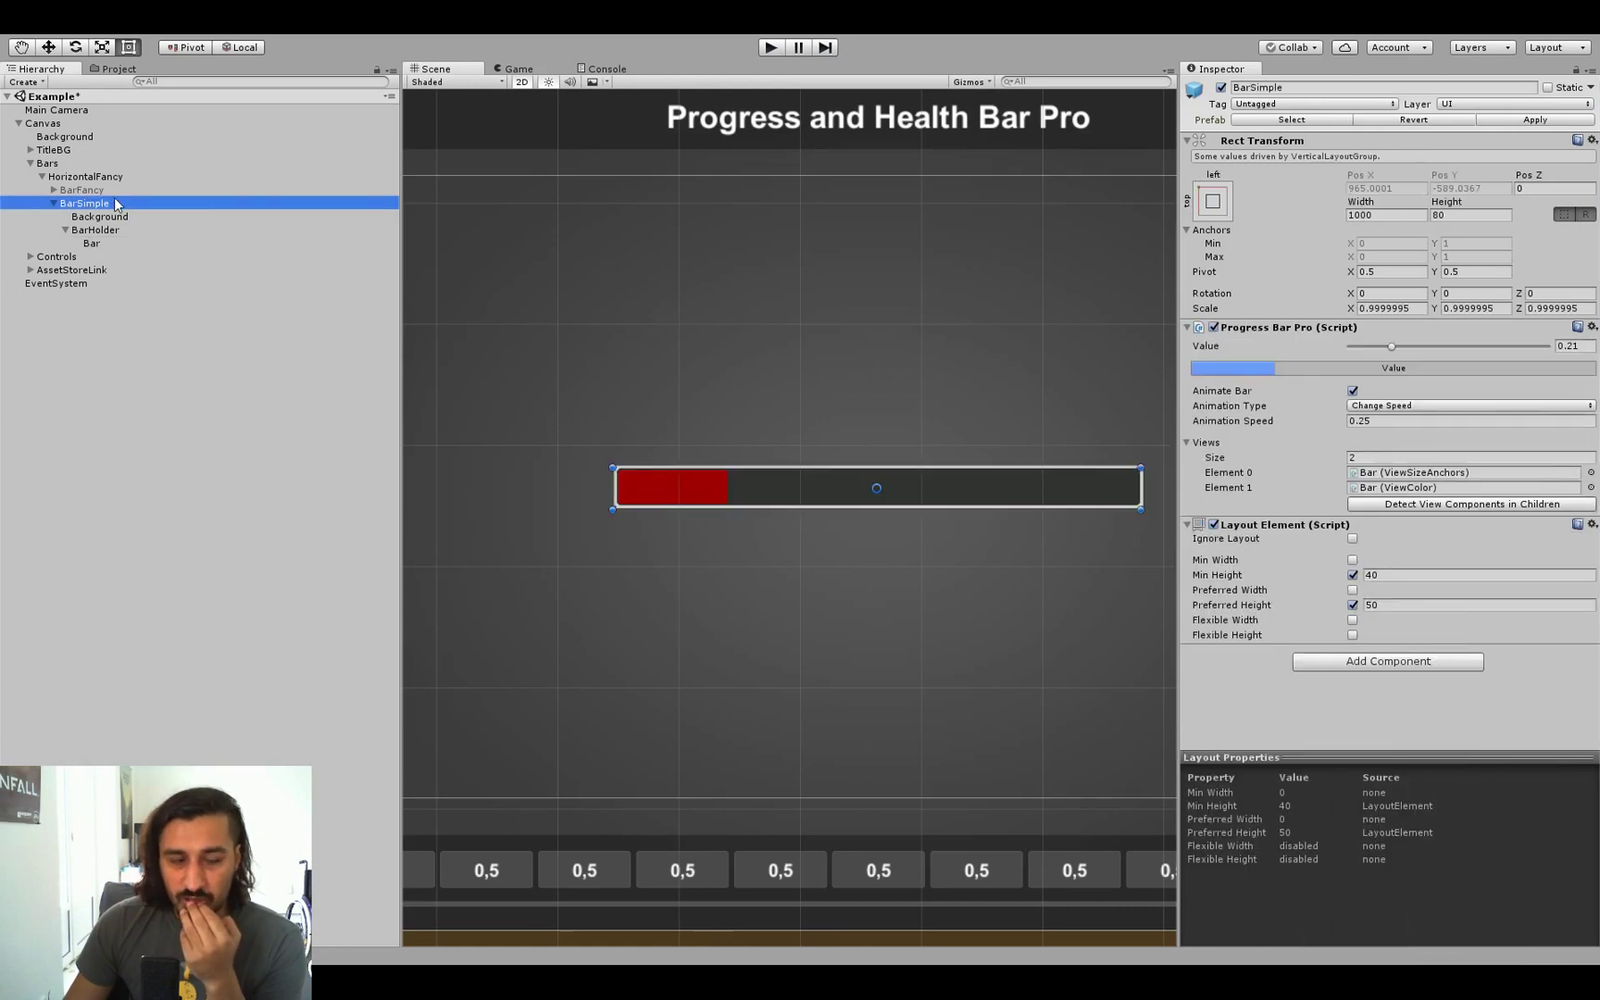
{"action": "left_click", "coordinate": [108, 244]}
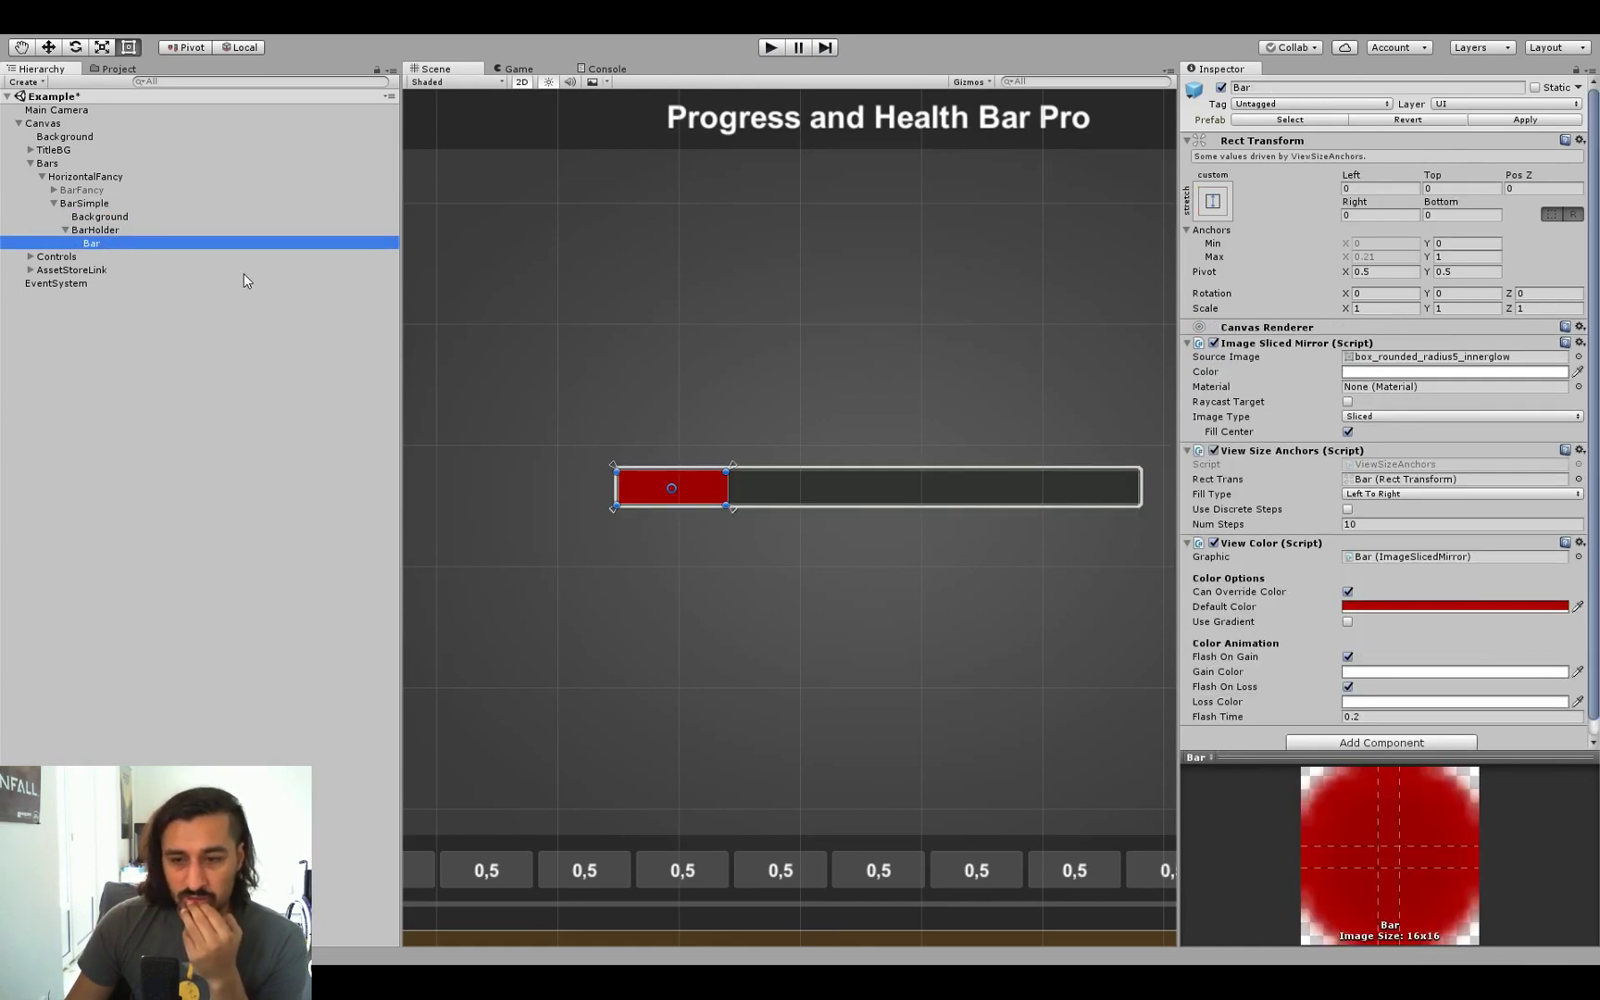
{"action": "left_click", "coordinate": [72, 204]}
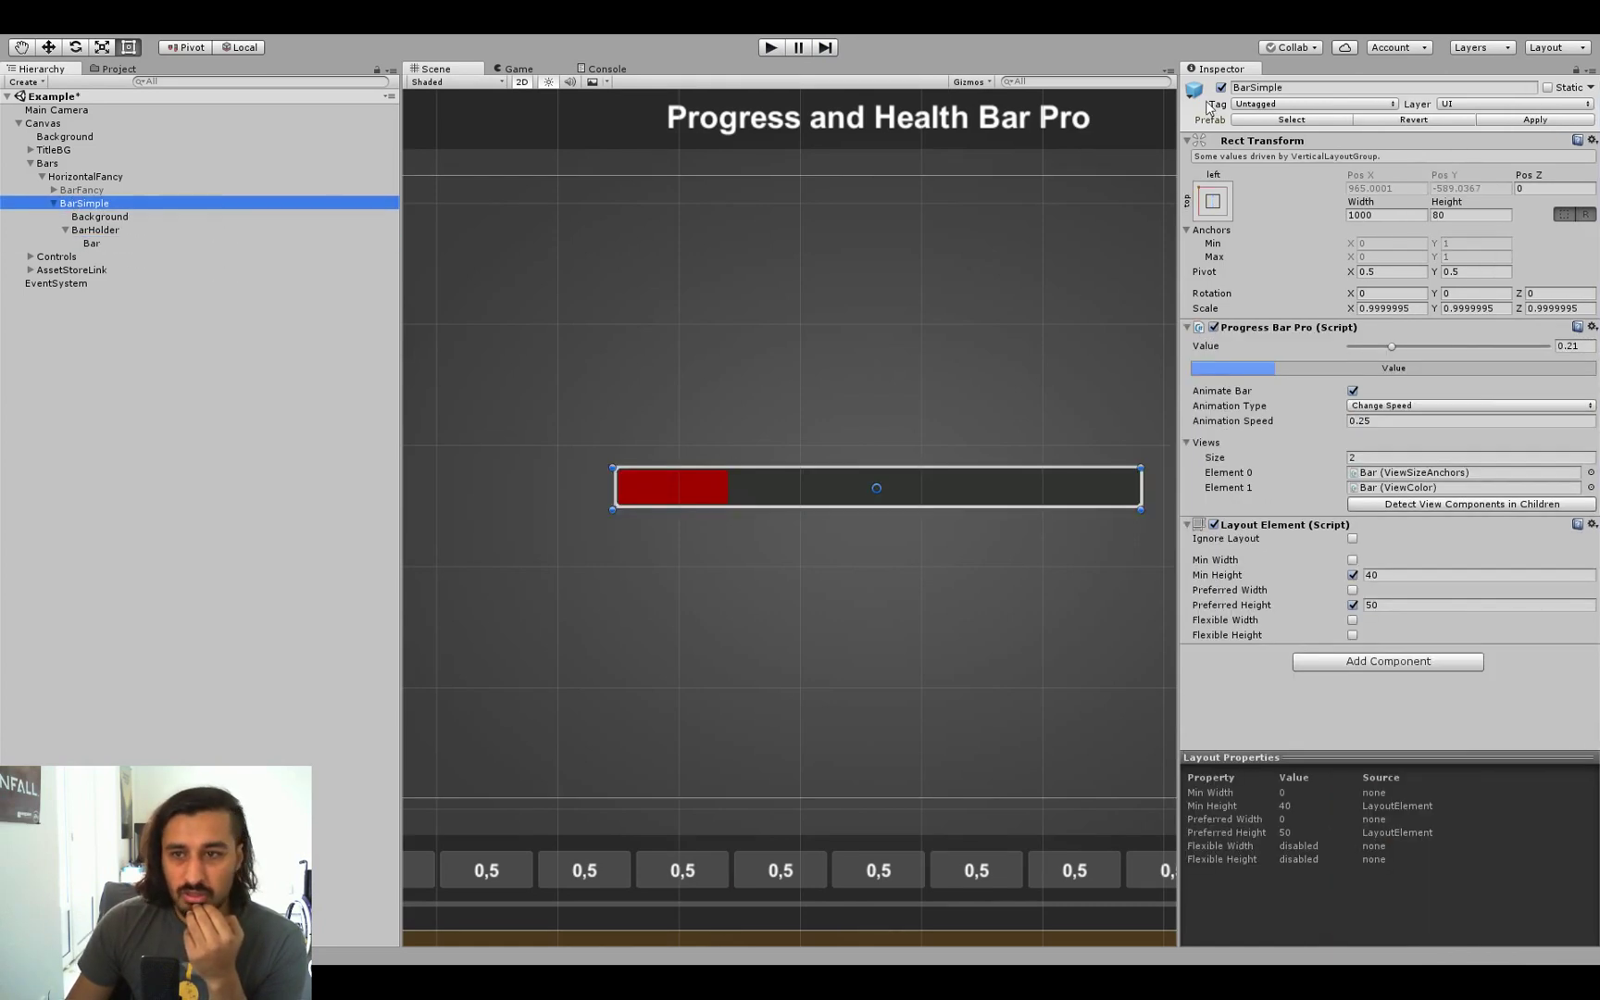
{"action": "left_click", "coordinate": [1222, 87]}
{"action": "left_click", "coordinate": [134, 190]}
{"action": "left_click", "coordinate": [1222, 87]}
Step: Expand BarFancy, select its Edge marker object and frame the whole bar in the Scene view
{"action": "left_click", "coordinate": [54, 189]}
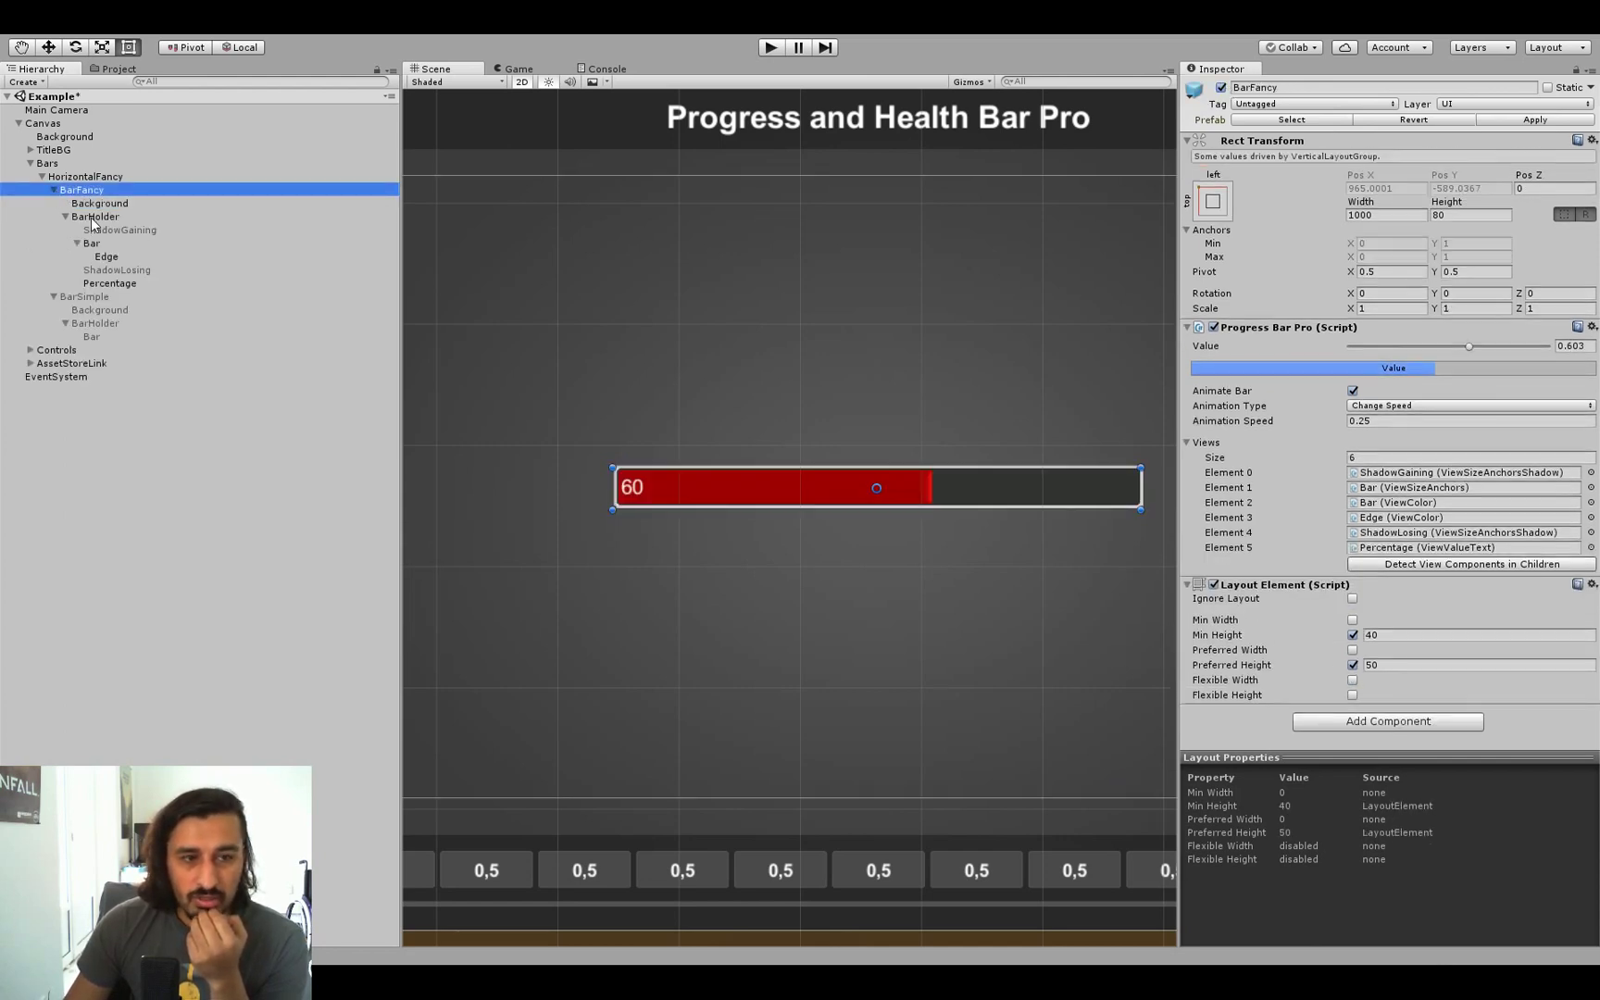
{"action": "left_click", "coordinate": [96, 217]}
{"action": "left_click", "coordinate": [102, 229]}
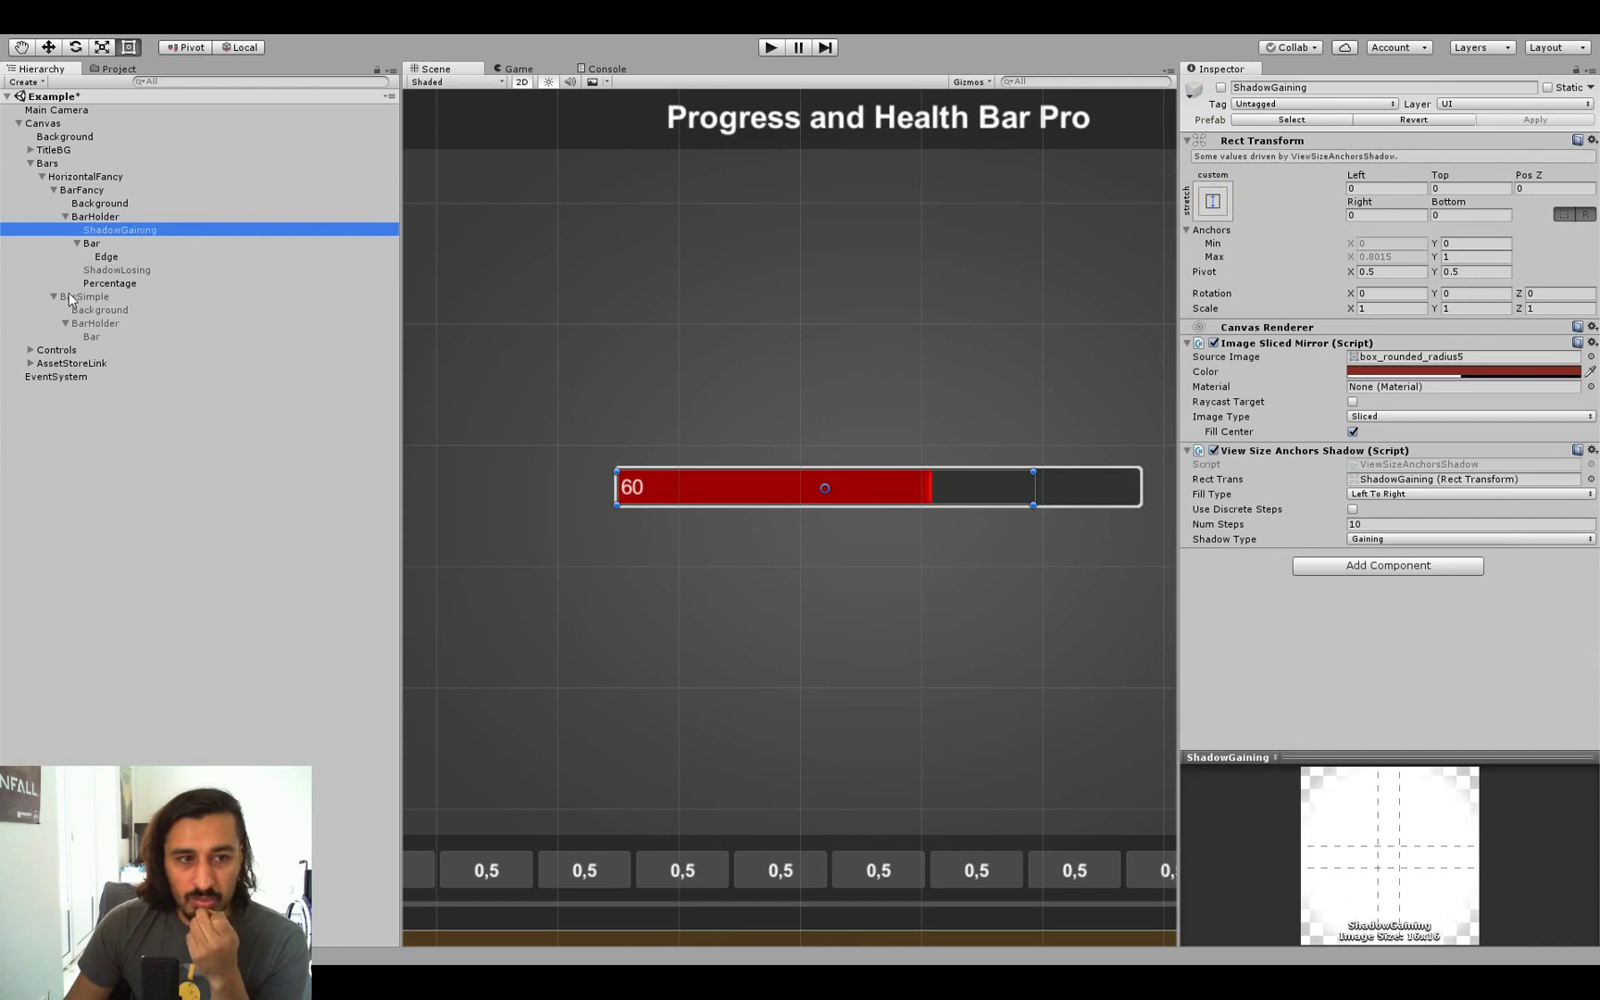
{"action": "left_click", "coordinate": [55, 296]}
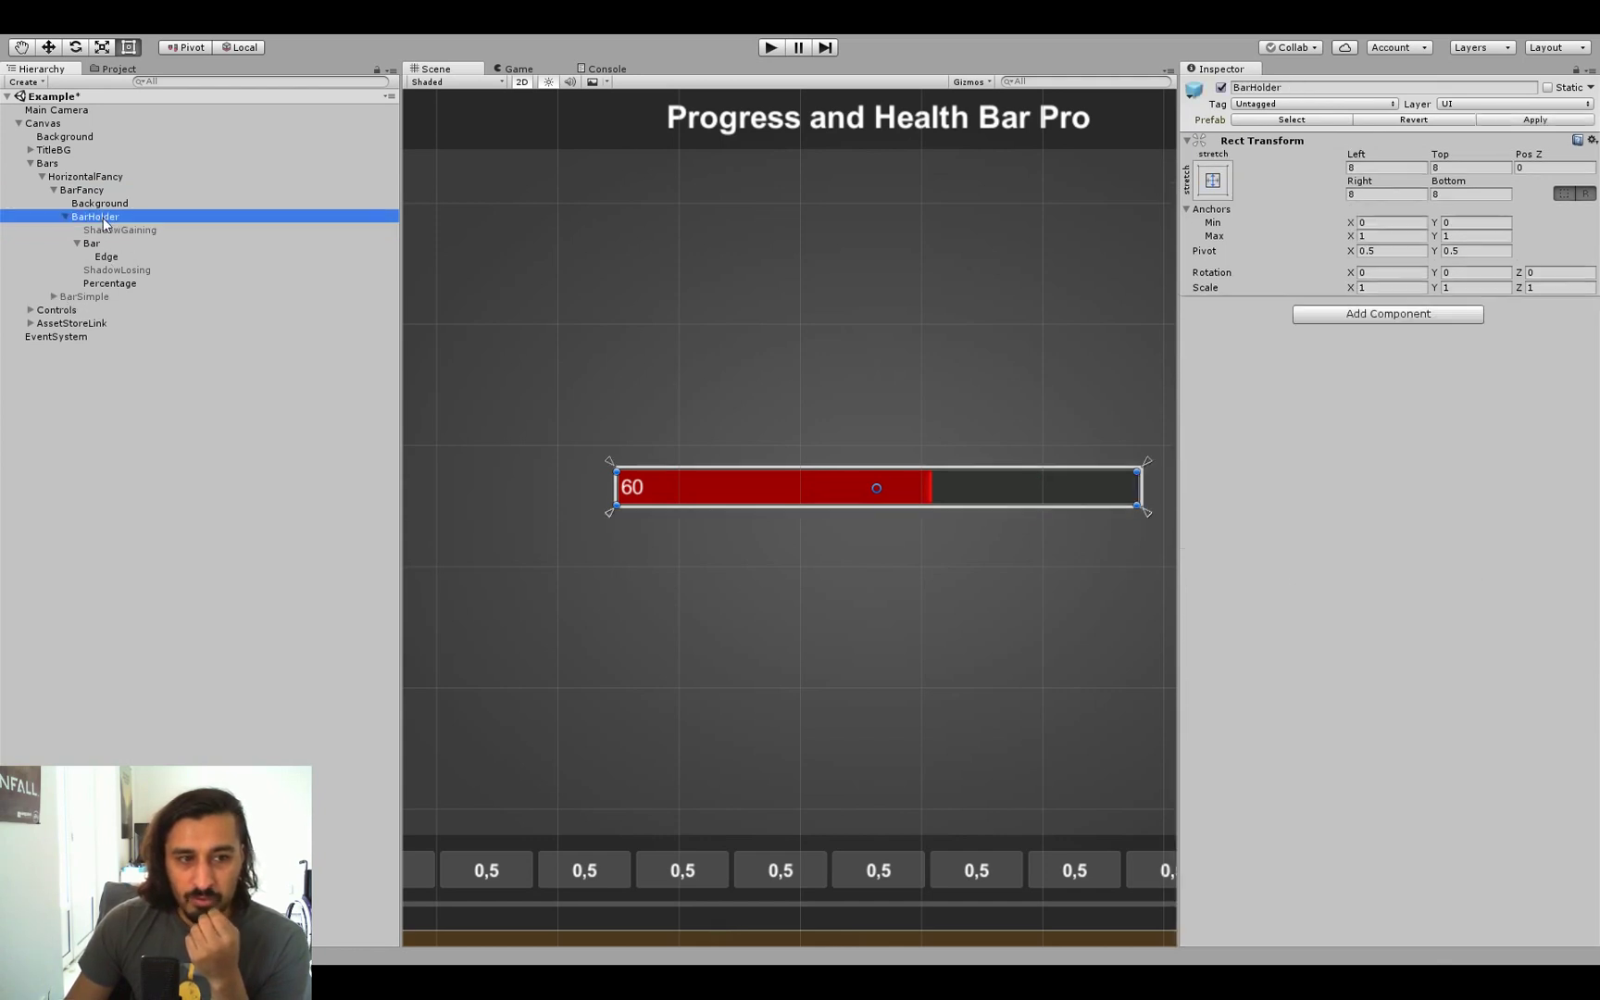
{"action": "left_click", "coordinate": [117, 246]}
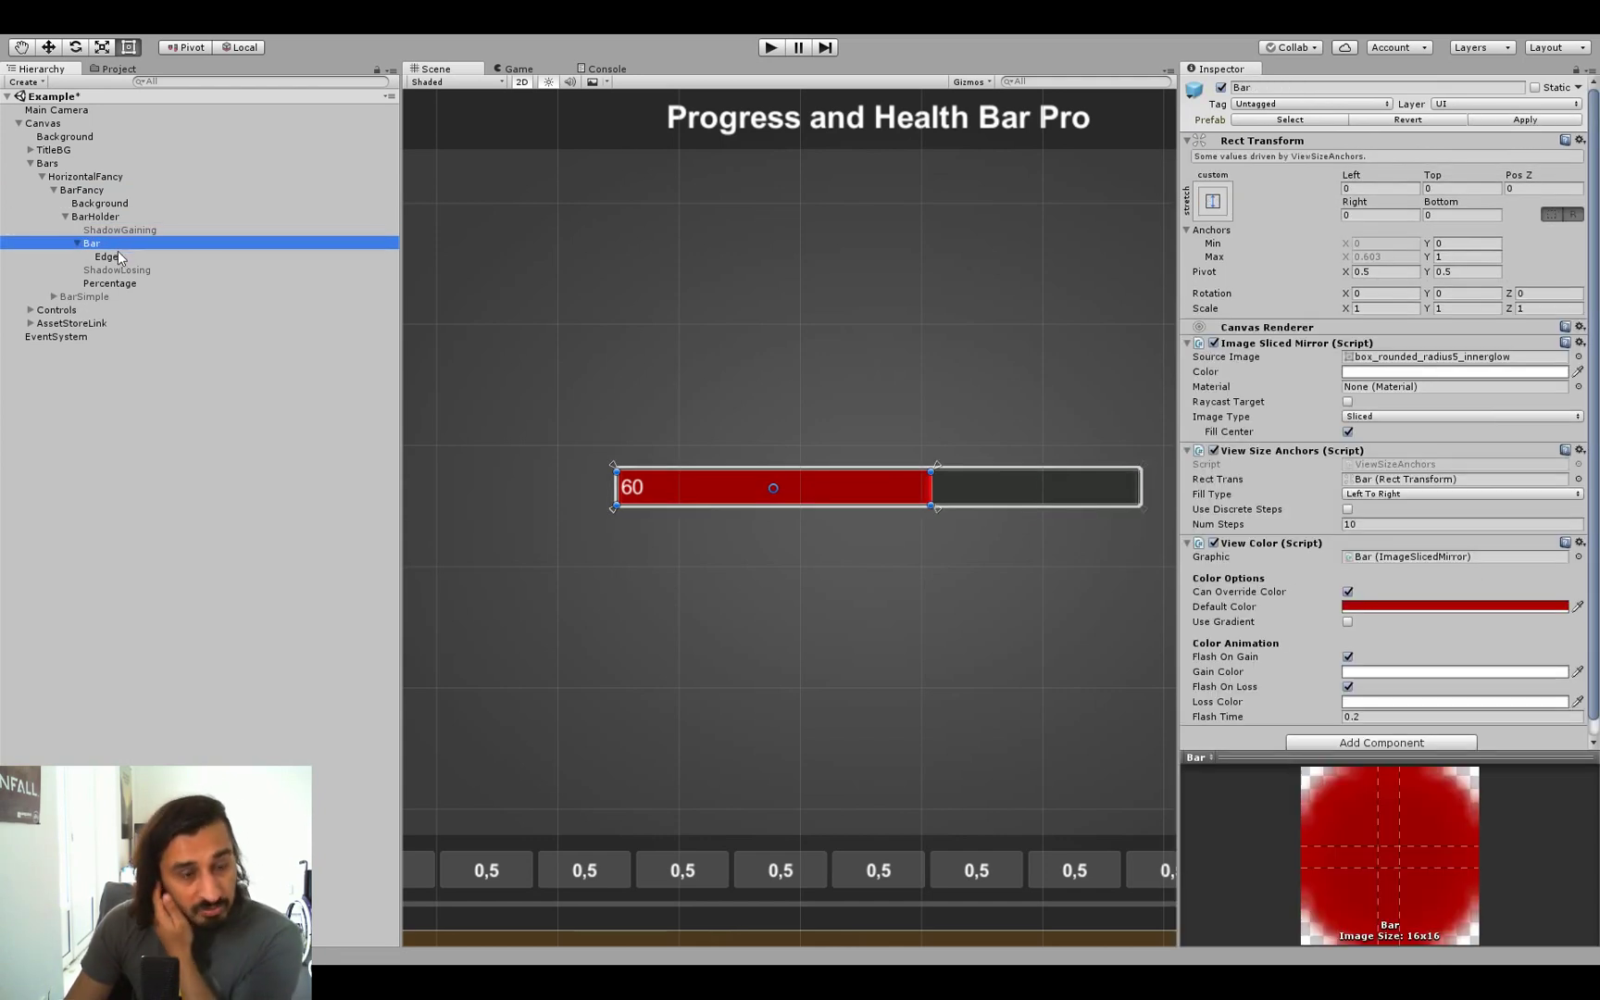
{"action": "left_click", "coordinate": [121, 255]}
{"action": "scroll", "coordinate": [990, 500], "scroll_direction": "up", "scroll_amount": 1}
{"action": "scroll", "coordinate": [990, 500], "scroll_direction": "up", "scroll_amount": 4}
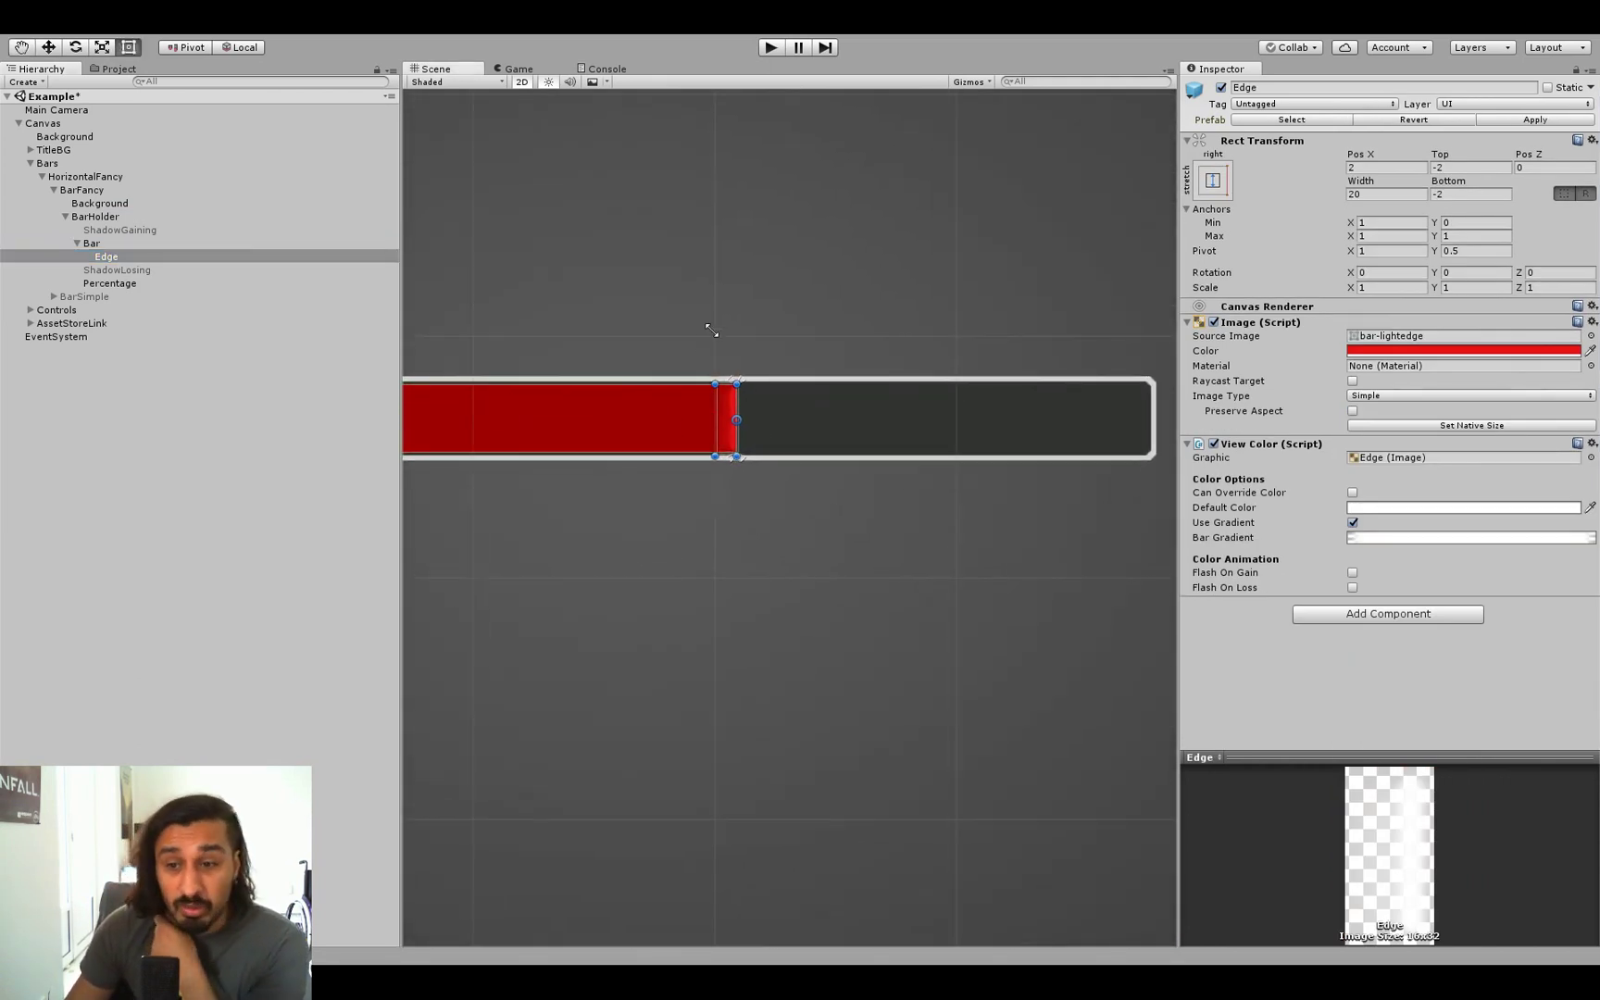
{"action": "scroll", "coordinate": [903, 420], "scroll_direction": "down", "scroll_amount": 1}
{"action": "mouse_move", "coordinate": [880, 397]}
{"action": "middle_mouse_down"}
{"action": "mouse_move", "coordinate": [902, 544]}
{"action": "mouse_move", "coordinate": [964, 510]}
{"action": "middle_mouse_up"}
Step: Run the demo and set the fancy bar to 1, 0.8, 1, then 0.3
{"action": "left_click", "coordinate": [769, 47]}
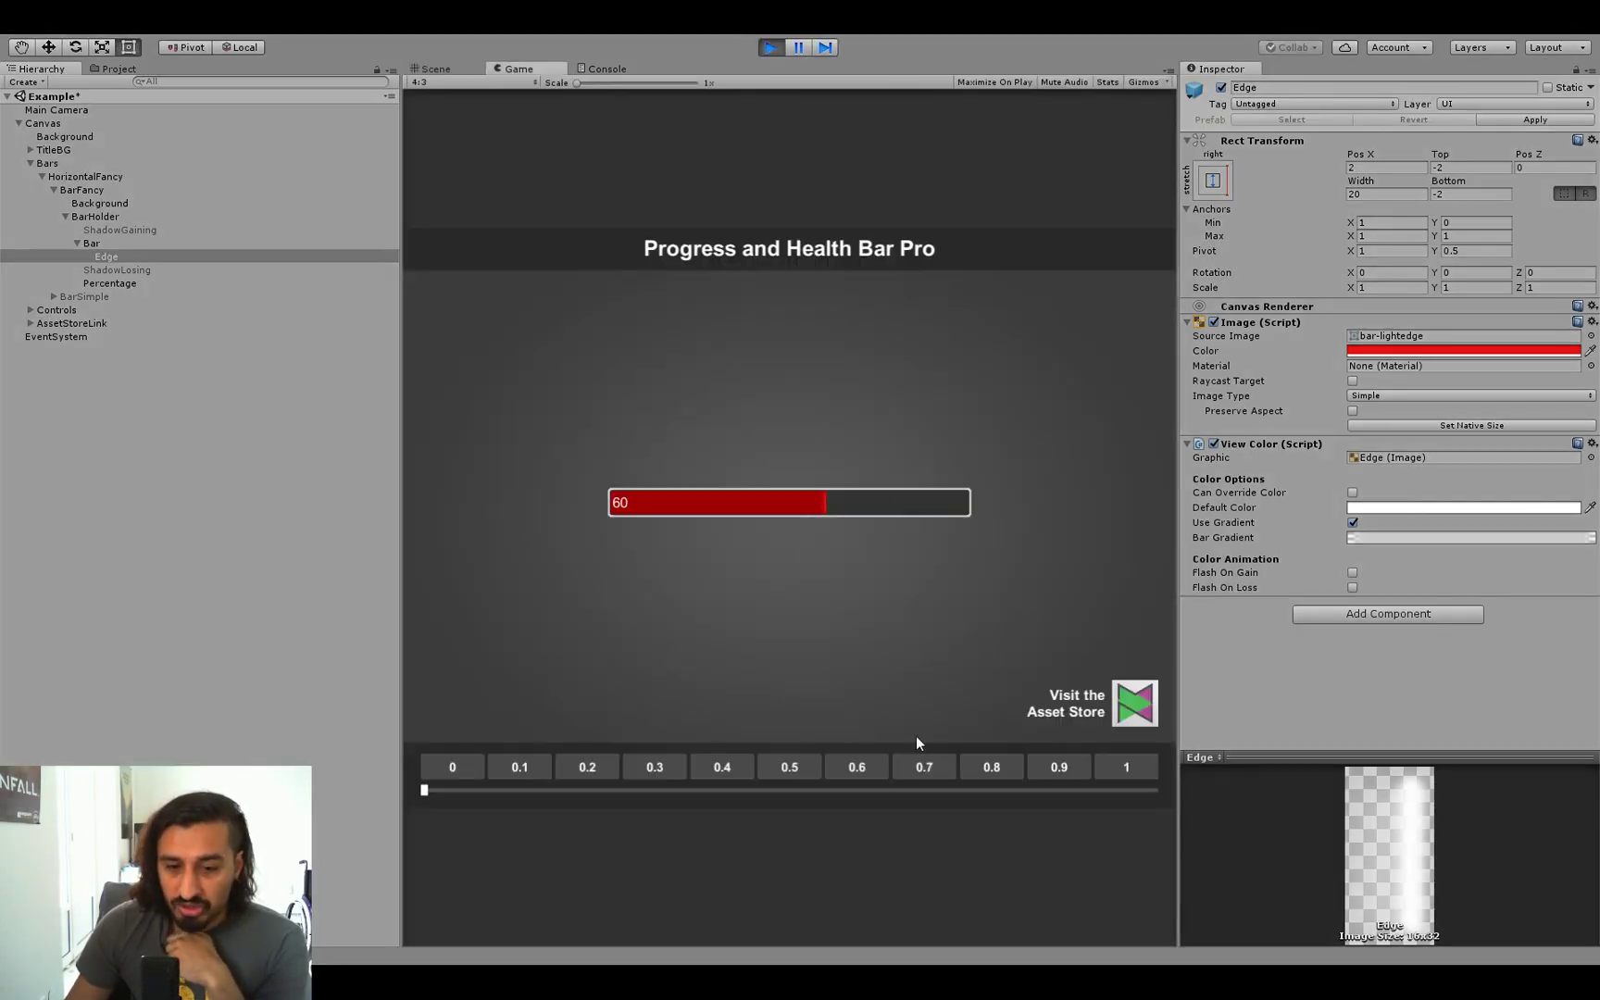
{"action": "left_click", "coordinate": [1141, 776]}
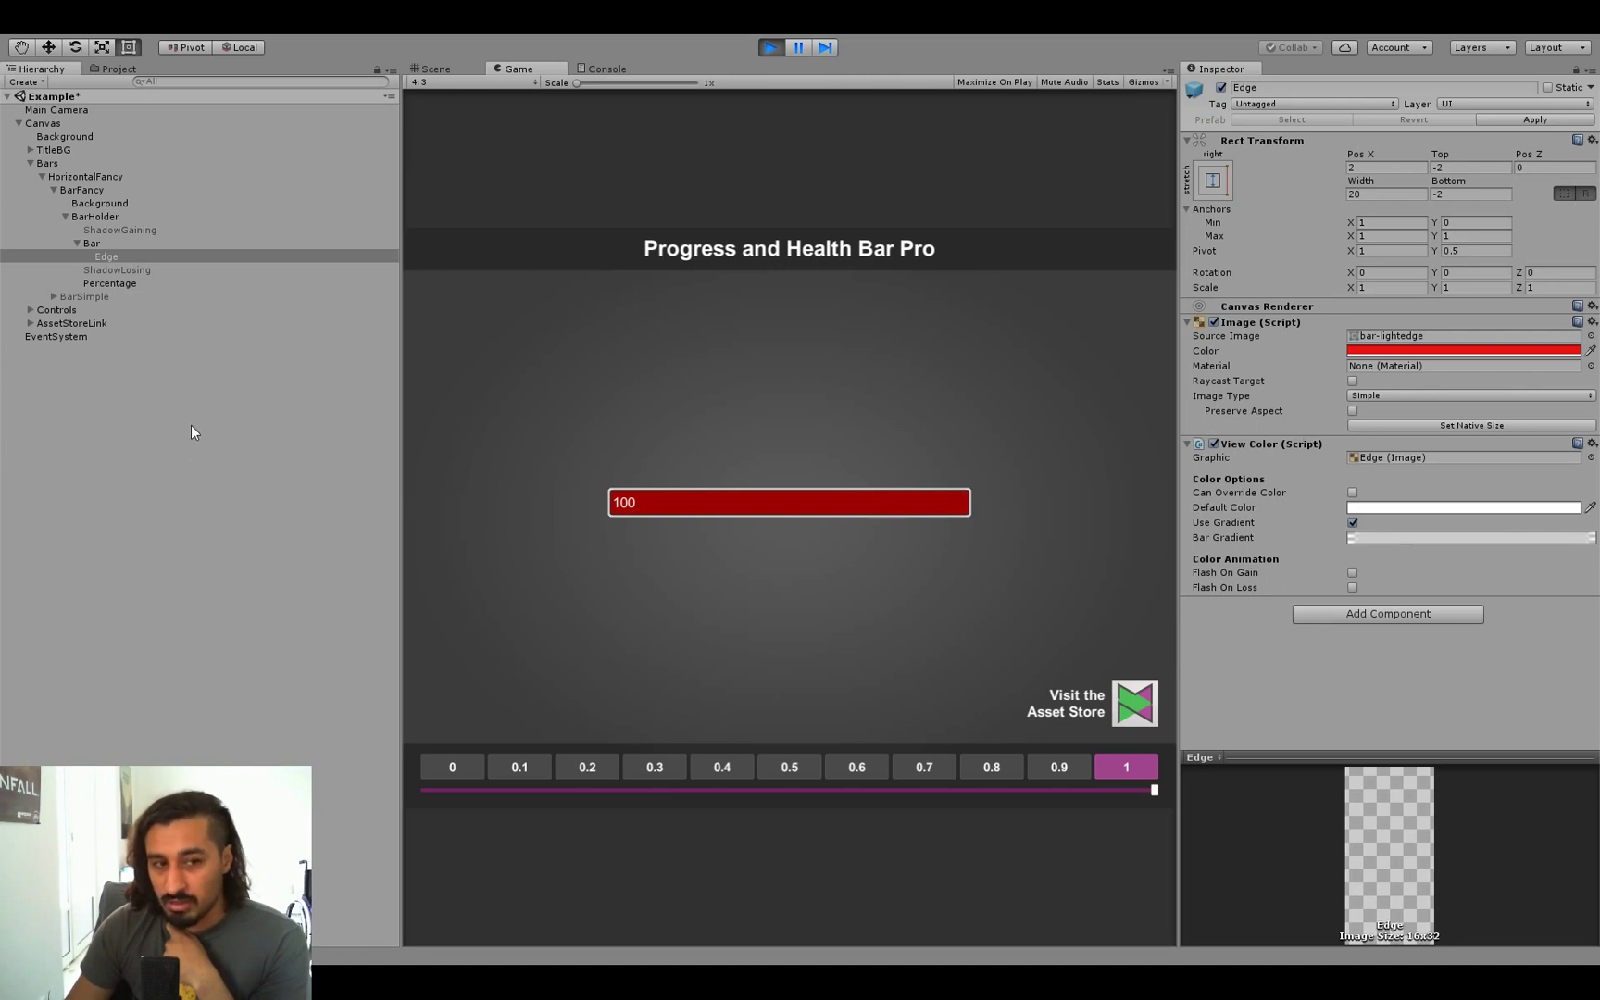
{"action": "left_click", "coordinate": [987, 766]}
{"action": "left_click", "coordinate": [1121, 769]}
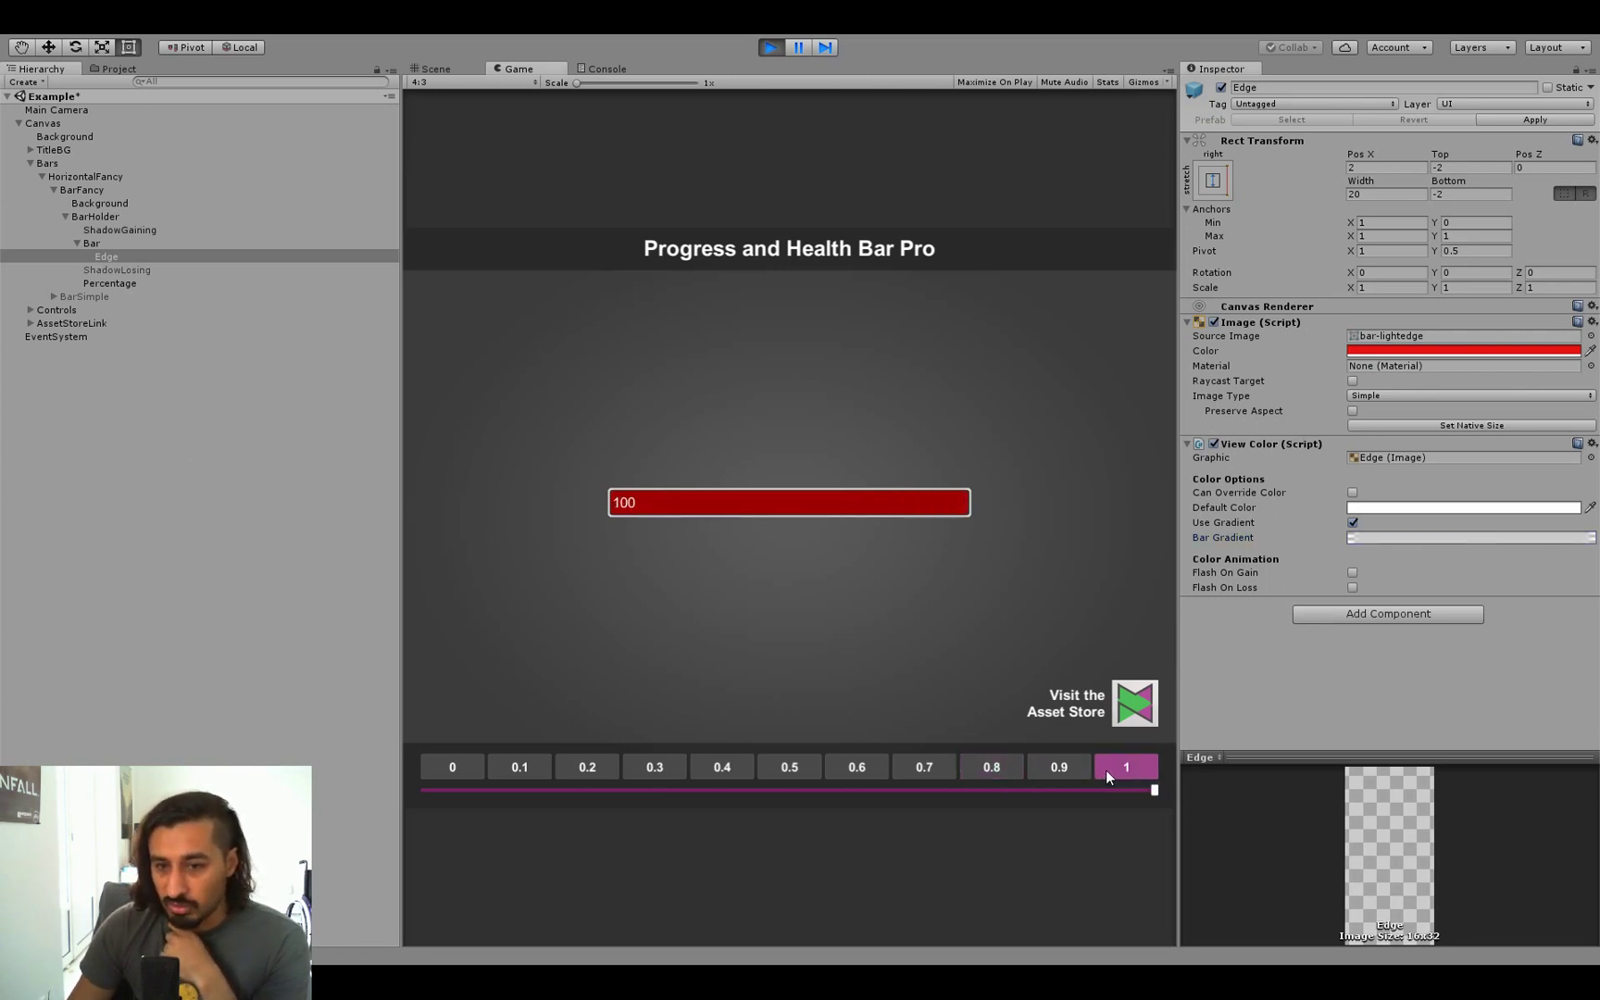
{"action": "left_click", "coordinate": [673, 766]}
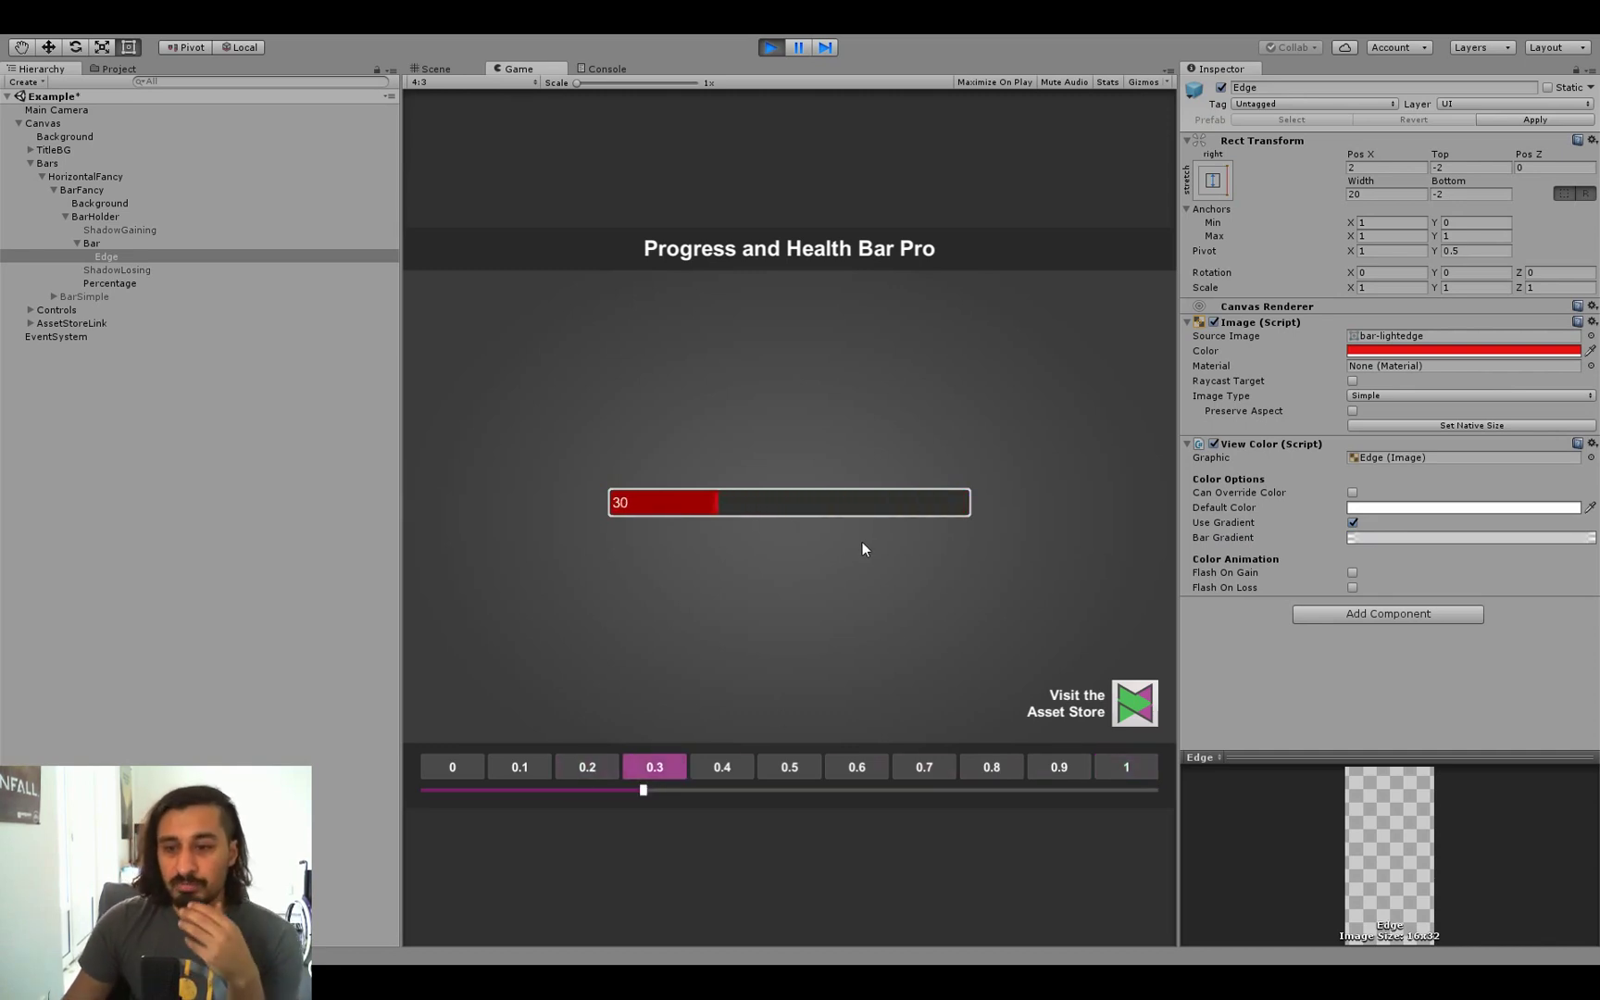
Step: Compare ShadowGaining's red shadow with ShadowLosing's black shadow, also checking Edge and Bar, ending on ShadowGaining
{"action": "left_click", "coordinate": [130, 231]}
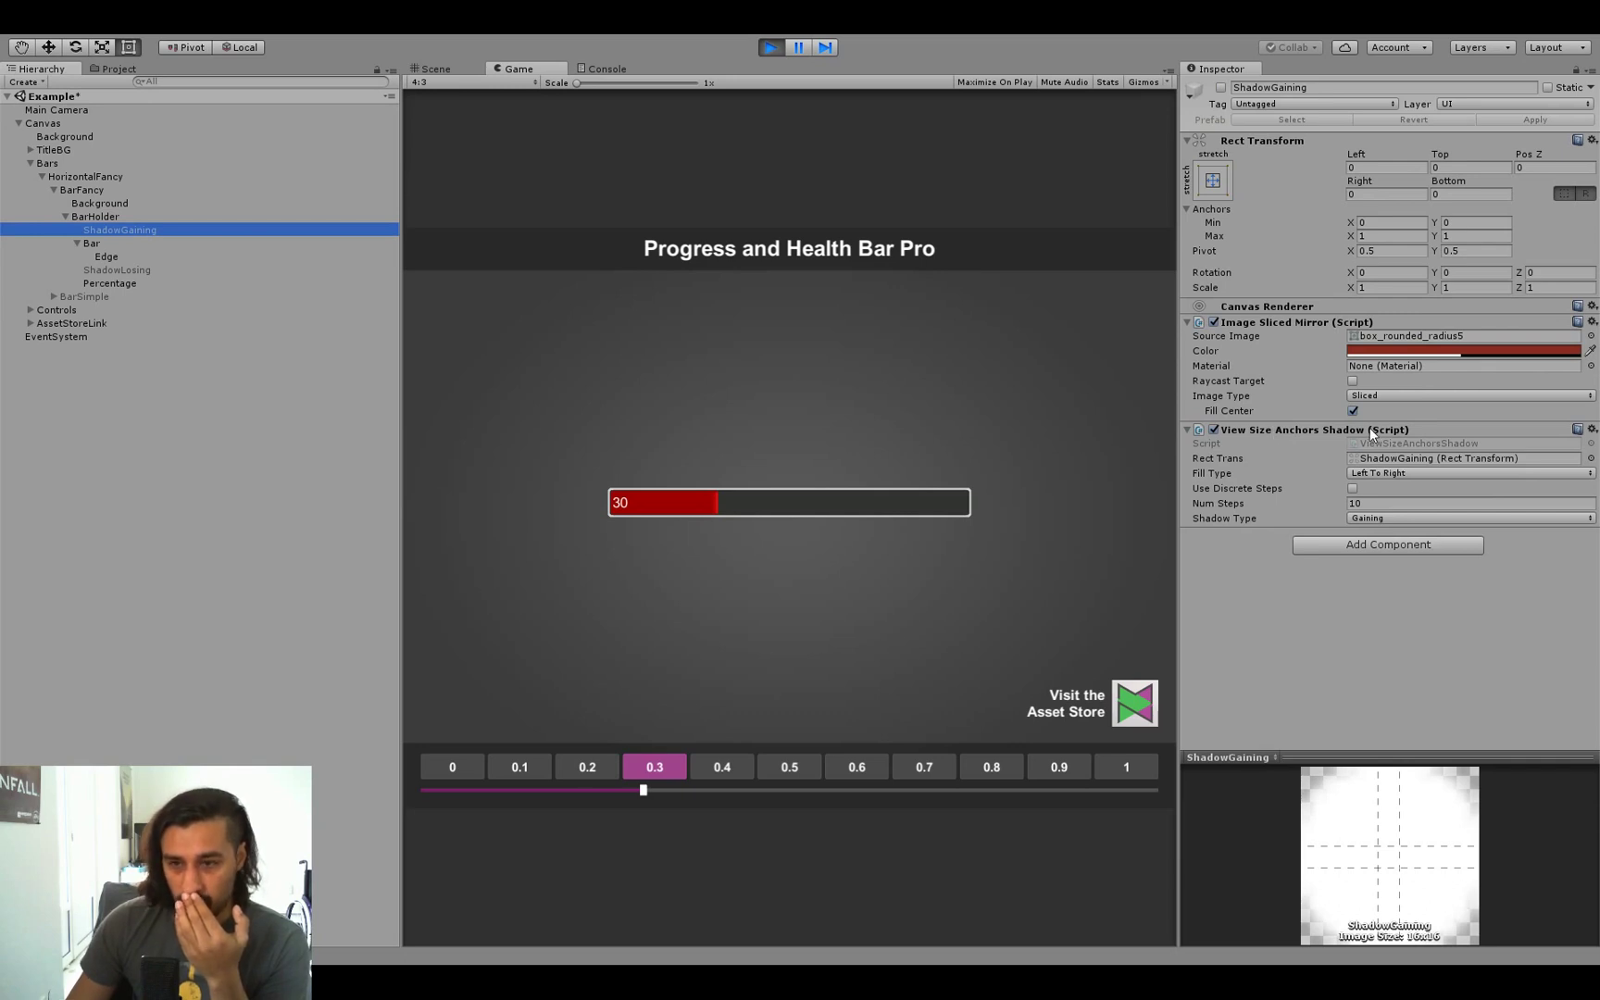
{"action": "left_click", "coordinate": [109, 256]}
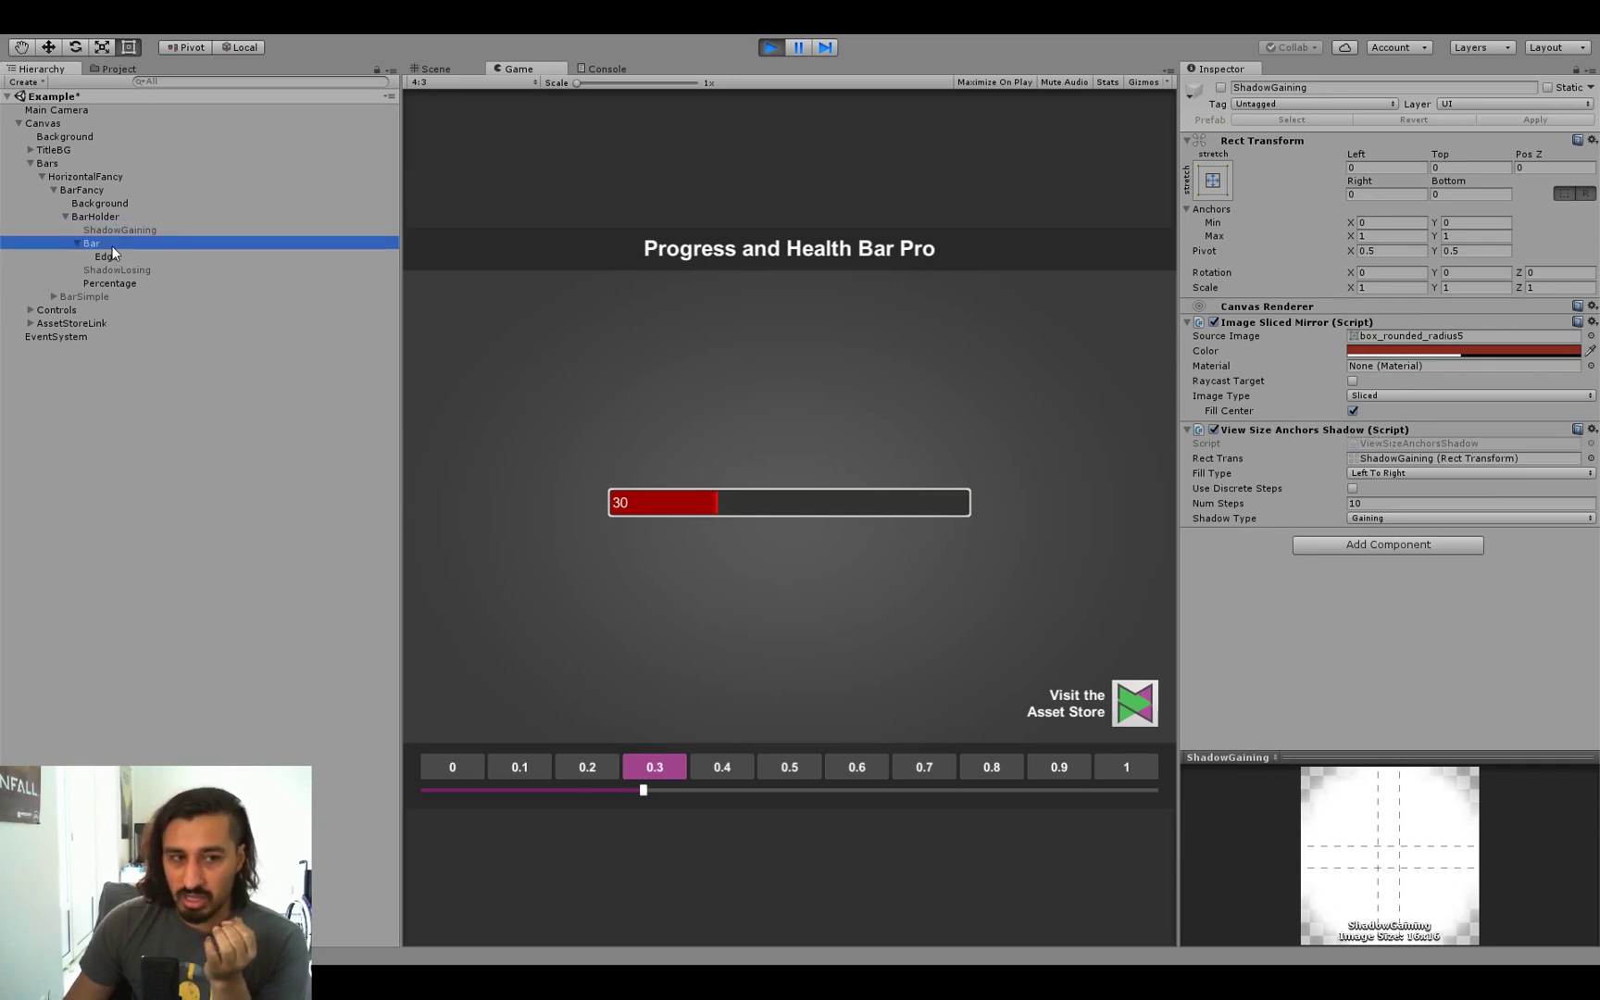
{"action": "left_click", "coordinate": [117, 245]}
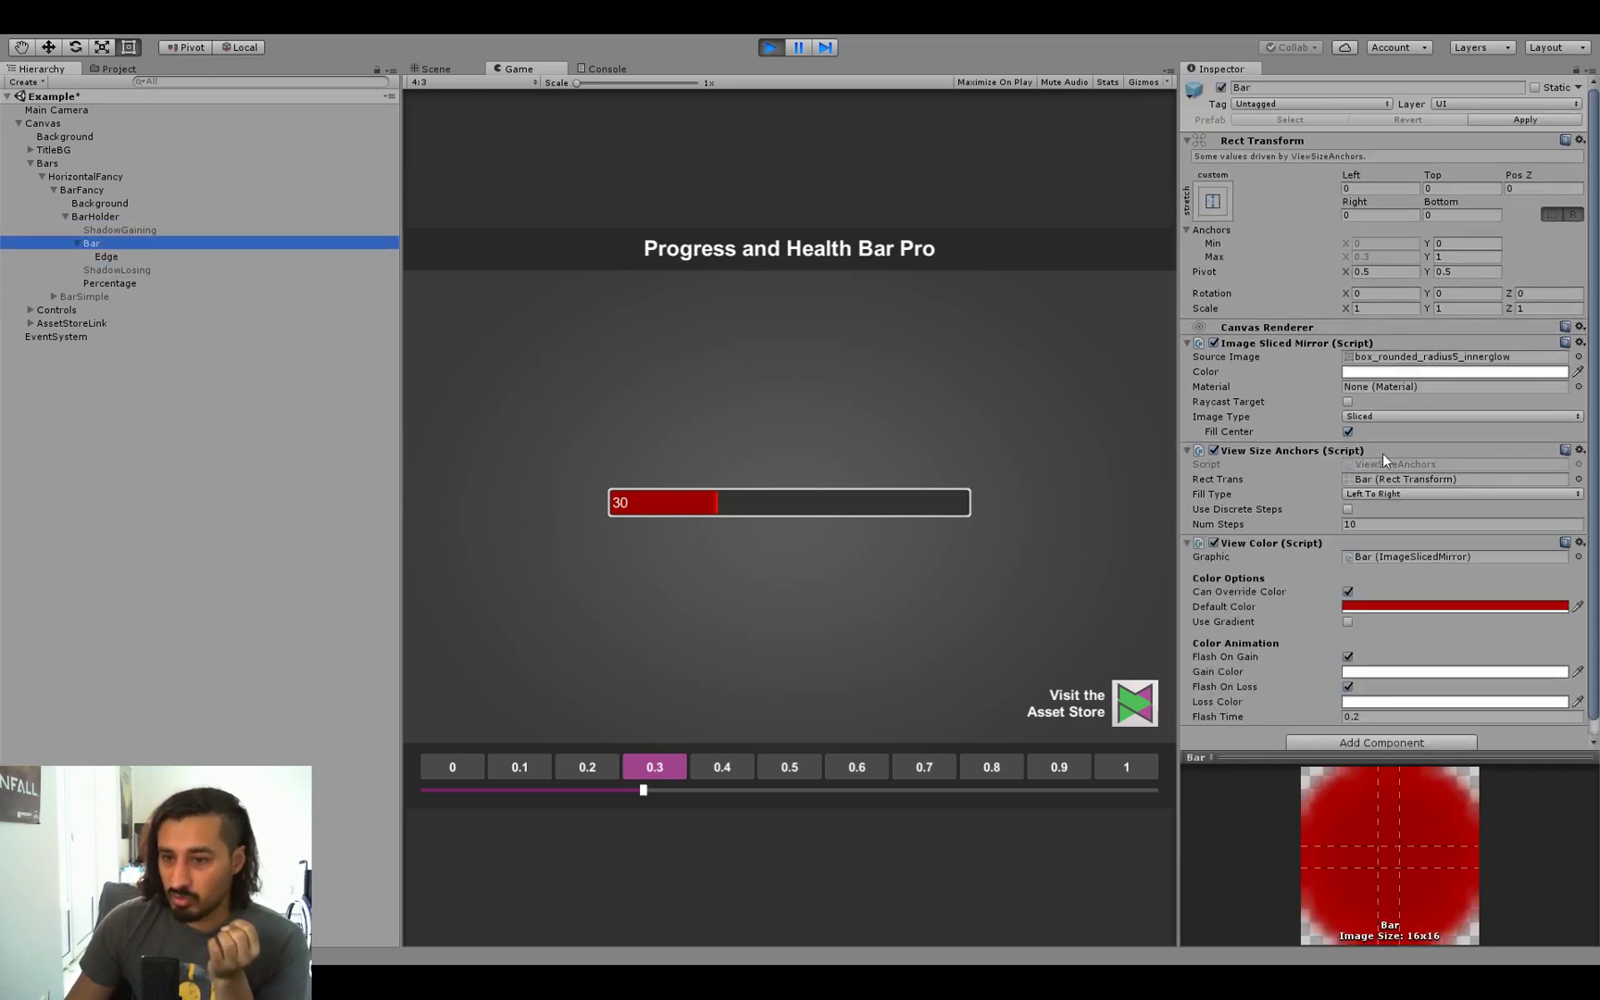
{"action": "left_click", "coordinate": [146, 231]}
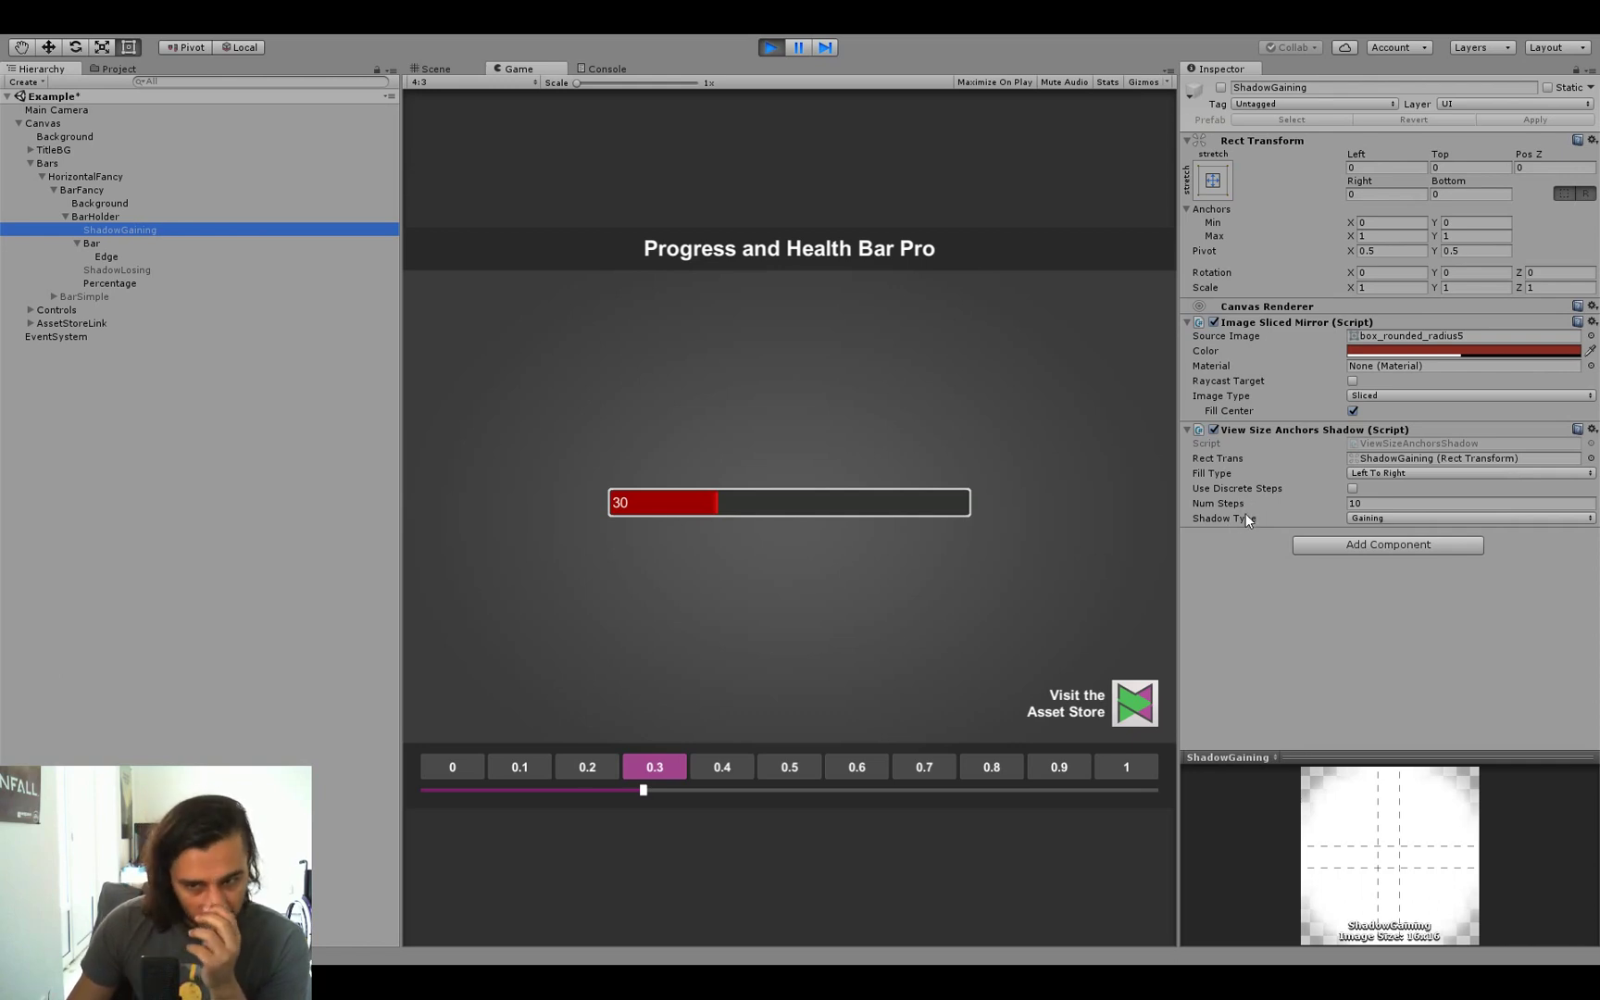
{"action": "left_click", "coordinate": [120, 270]}
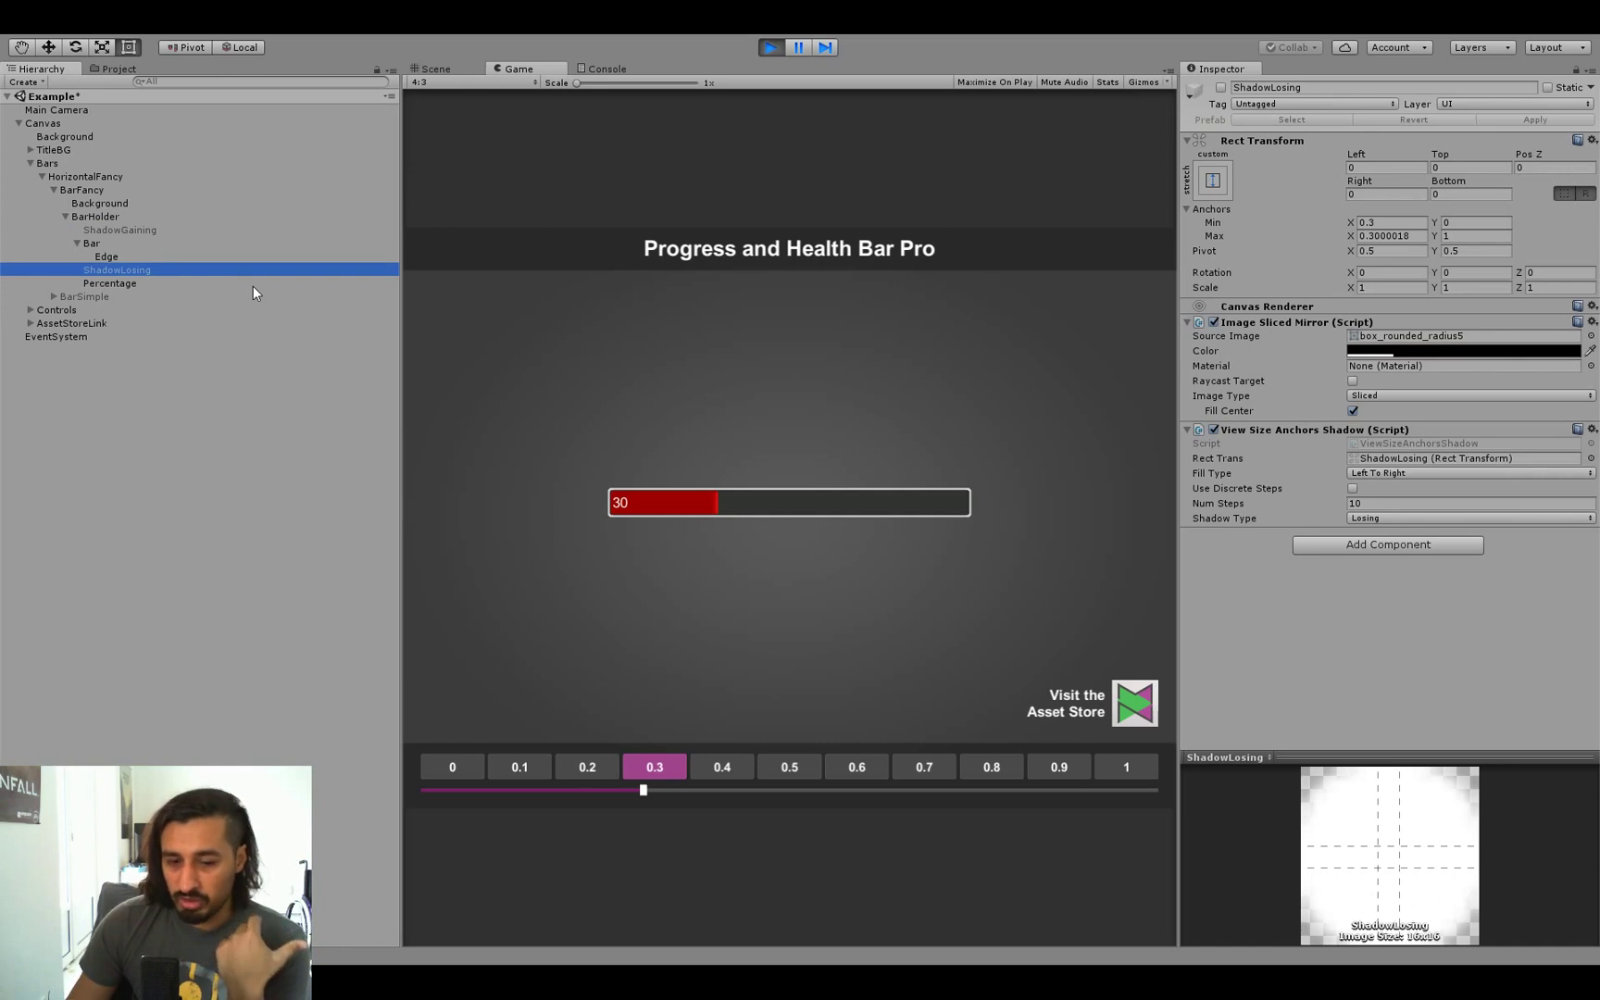
{"action": "left_click", "coordinate": [130, 230]}
{"action": "left_click", "coordinate": [135, 269]}
{"action": "left_click", "coordinate": [137, 230]}
{"action": "left_click", "coordinate": [137, 270]}
{"action": "left_click", "coordinate": [142, 230]}
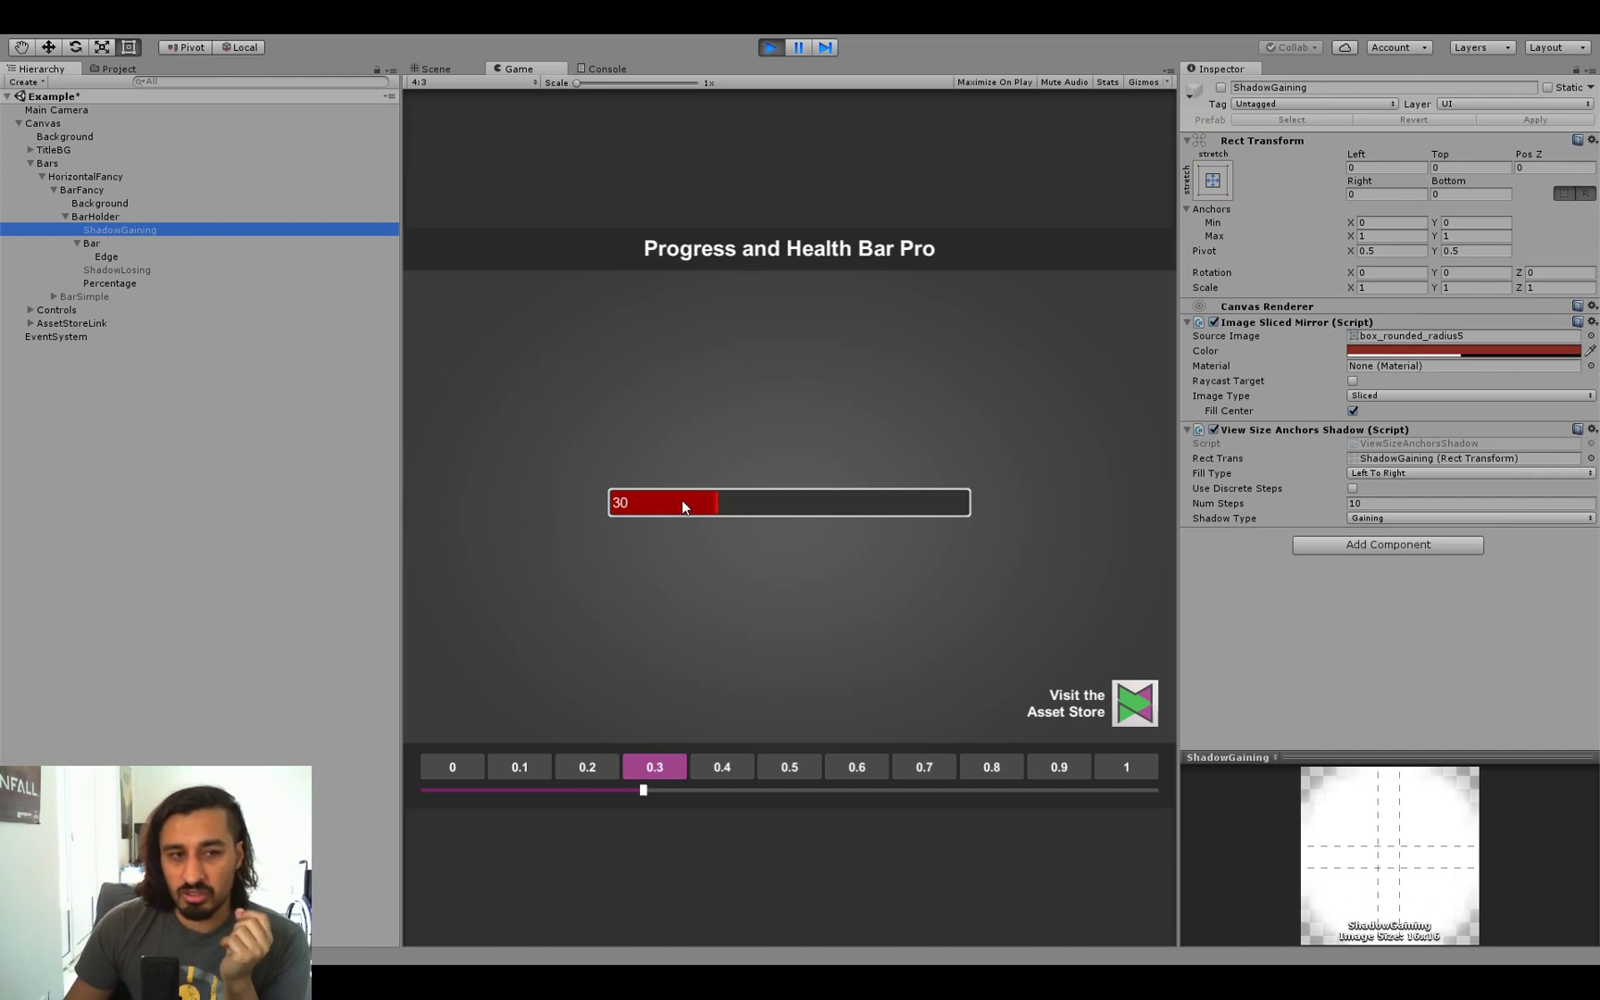
{"action": "left_click", "coordinate": [135, 268]}
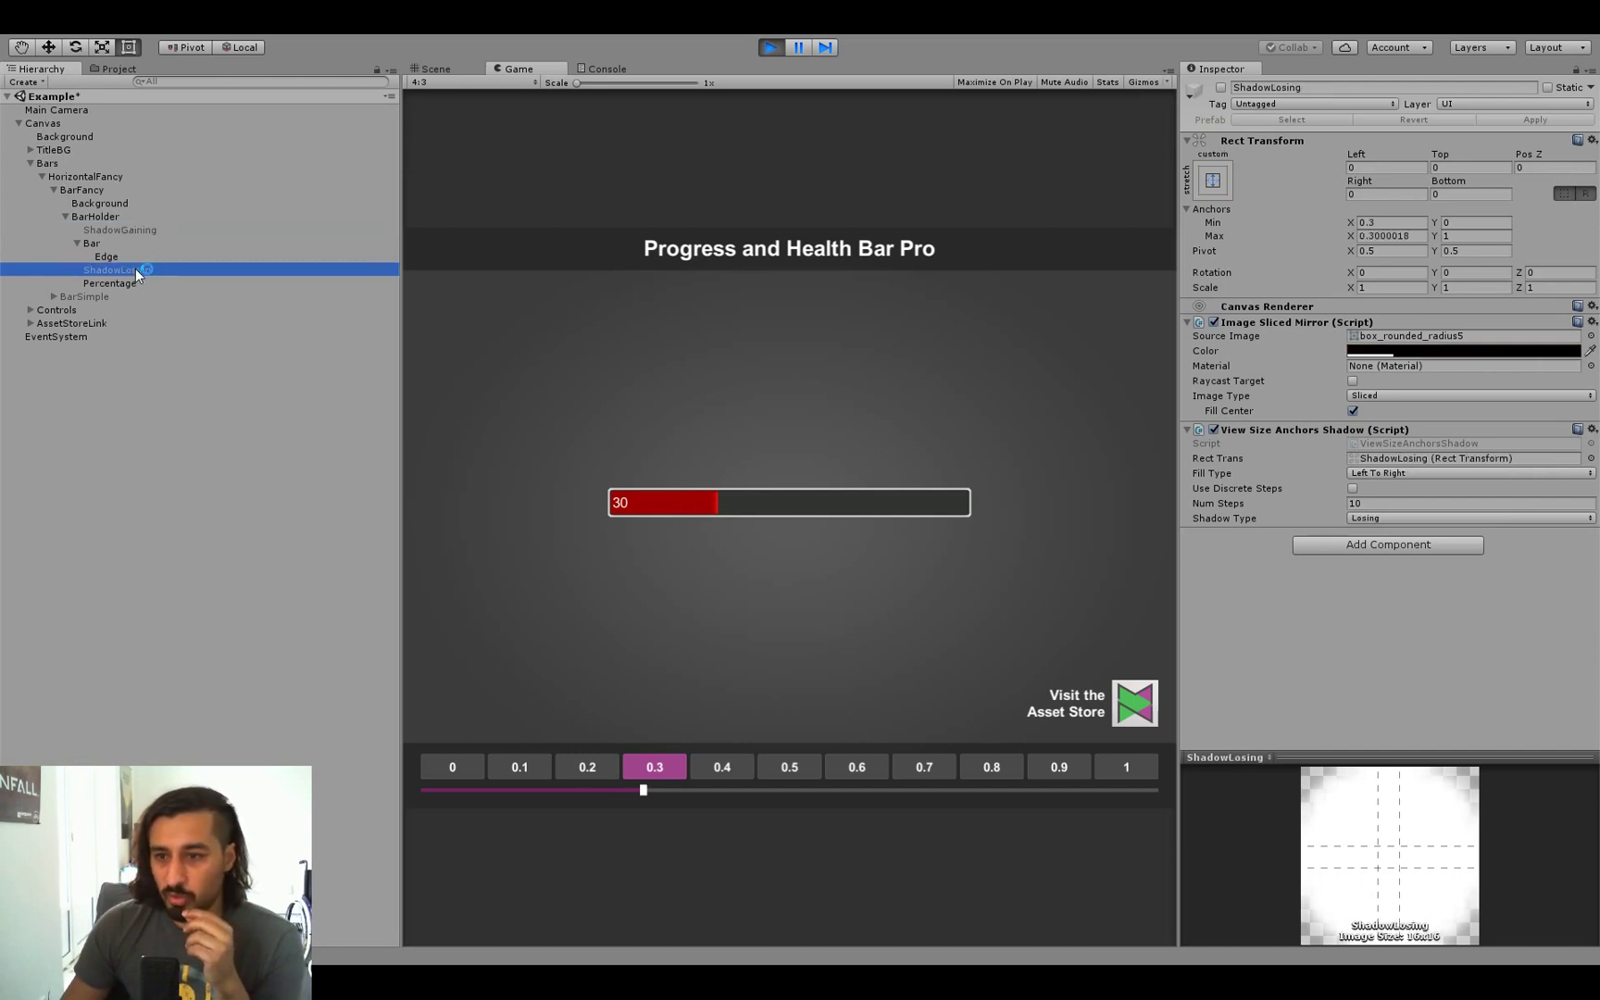
{"action": "left_click", "coordinate": [150, 229]}
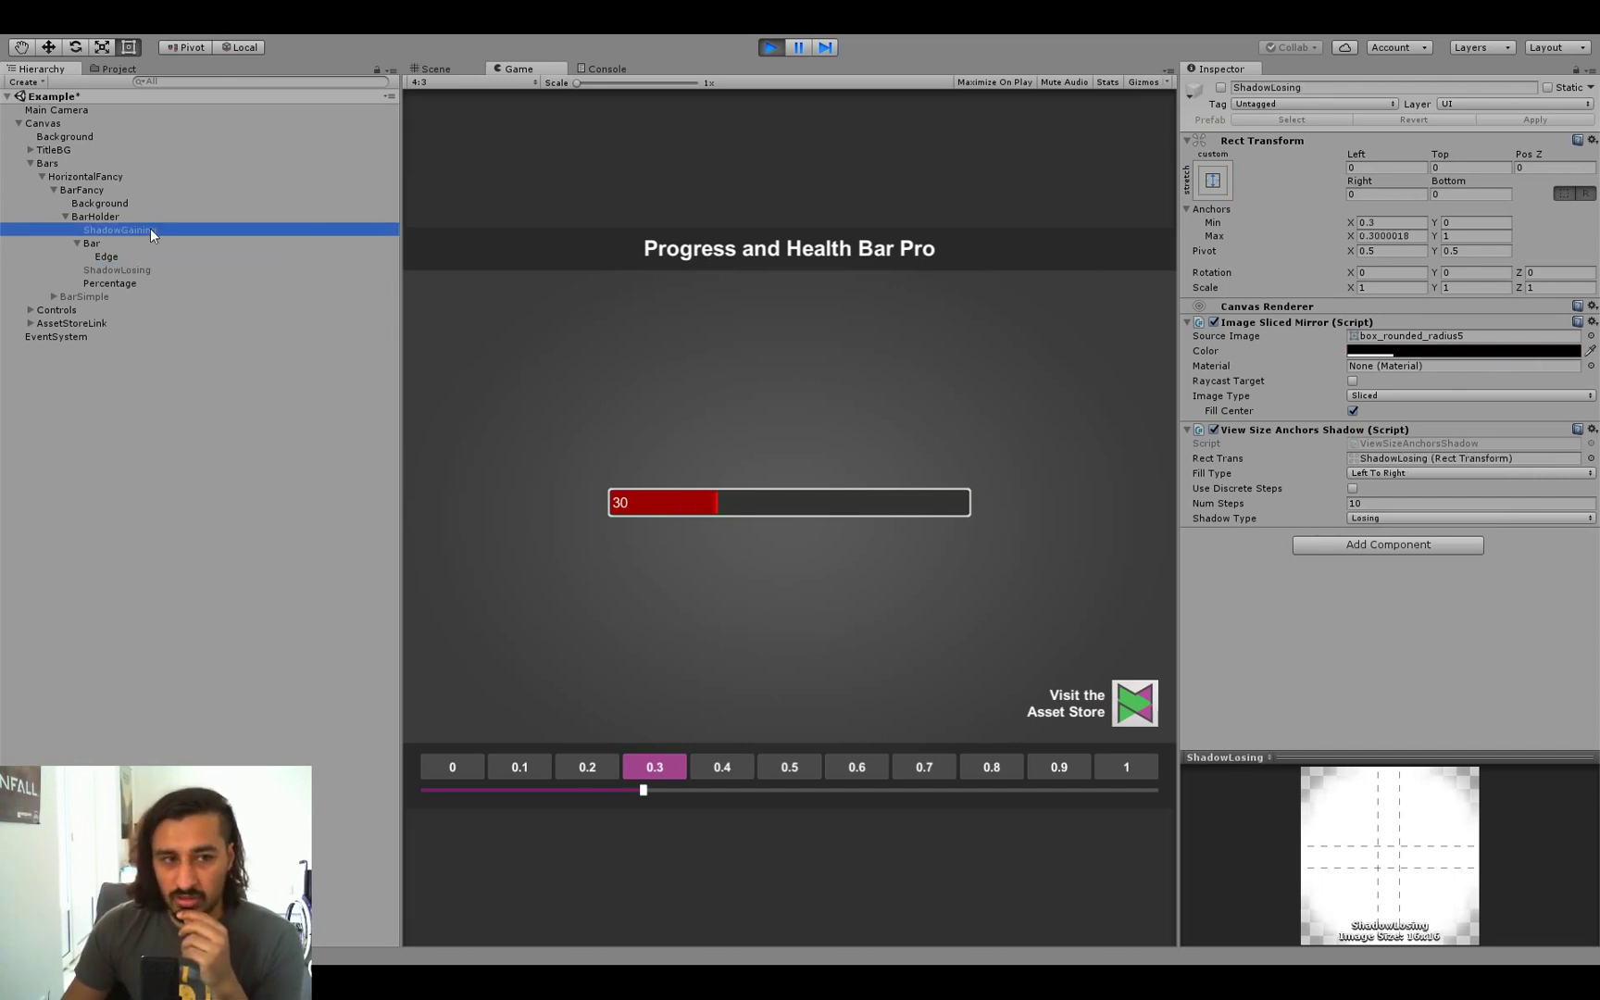
Step: Watch the shadows while moving the bar between 0.8 and 0.3 twice
{"action": "left_click", "coordinate": [1001, 768]}
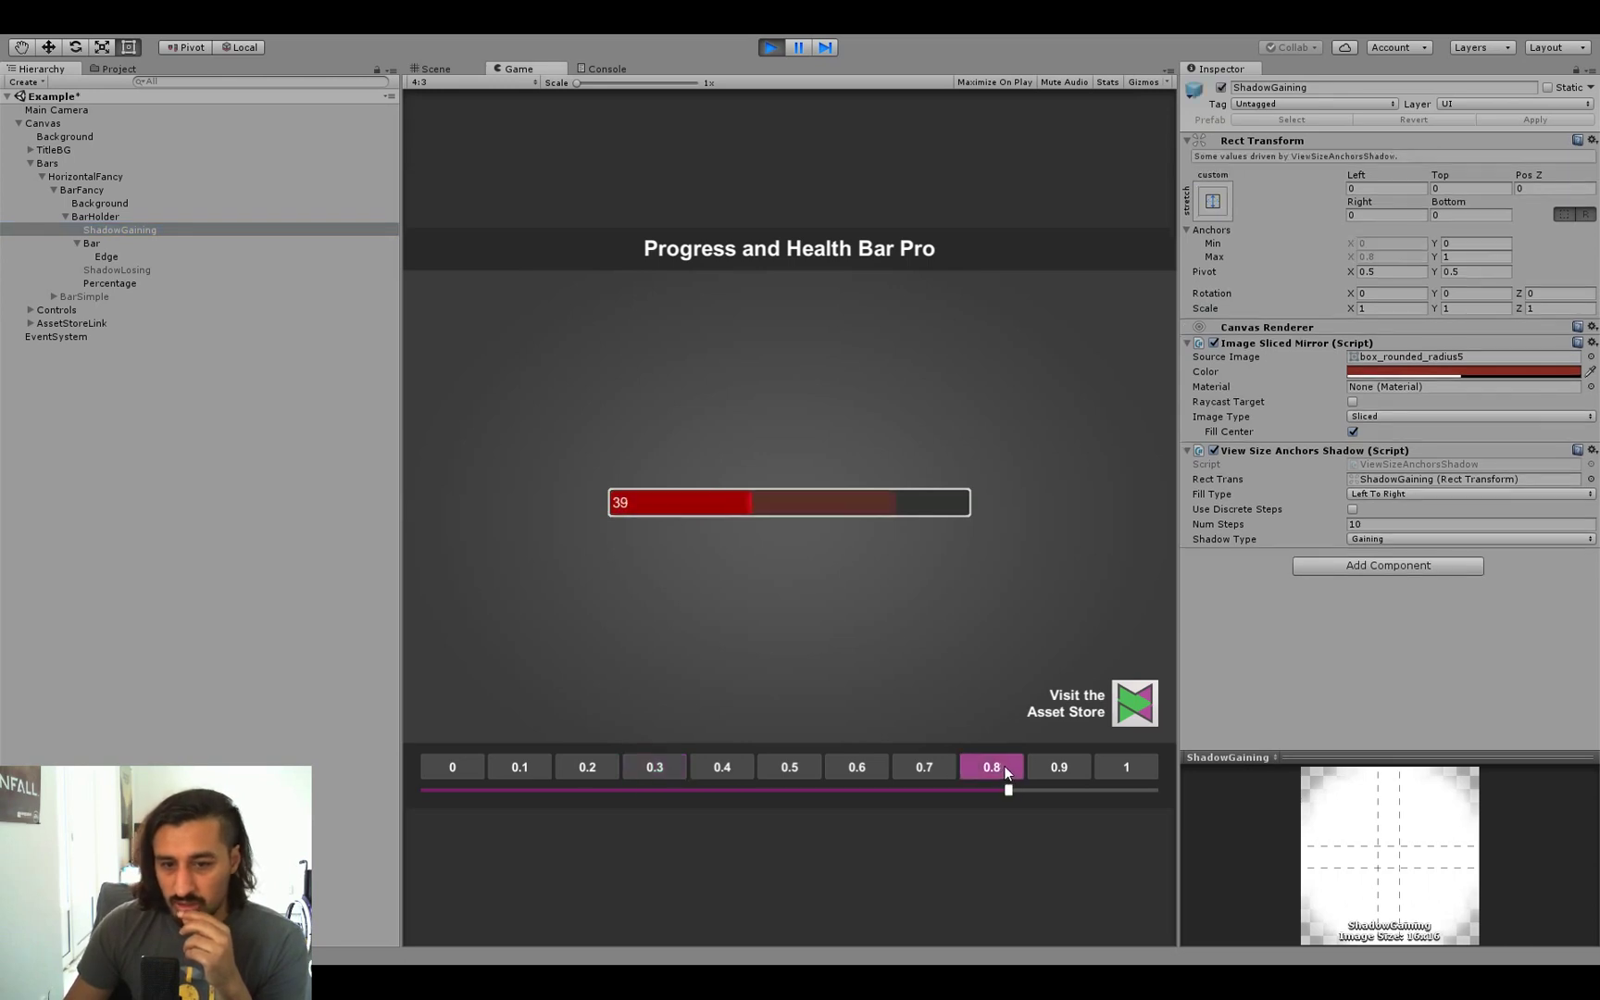
{"action": "left_click", "coordinate": [639, 770]}
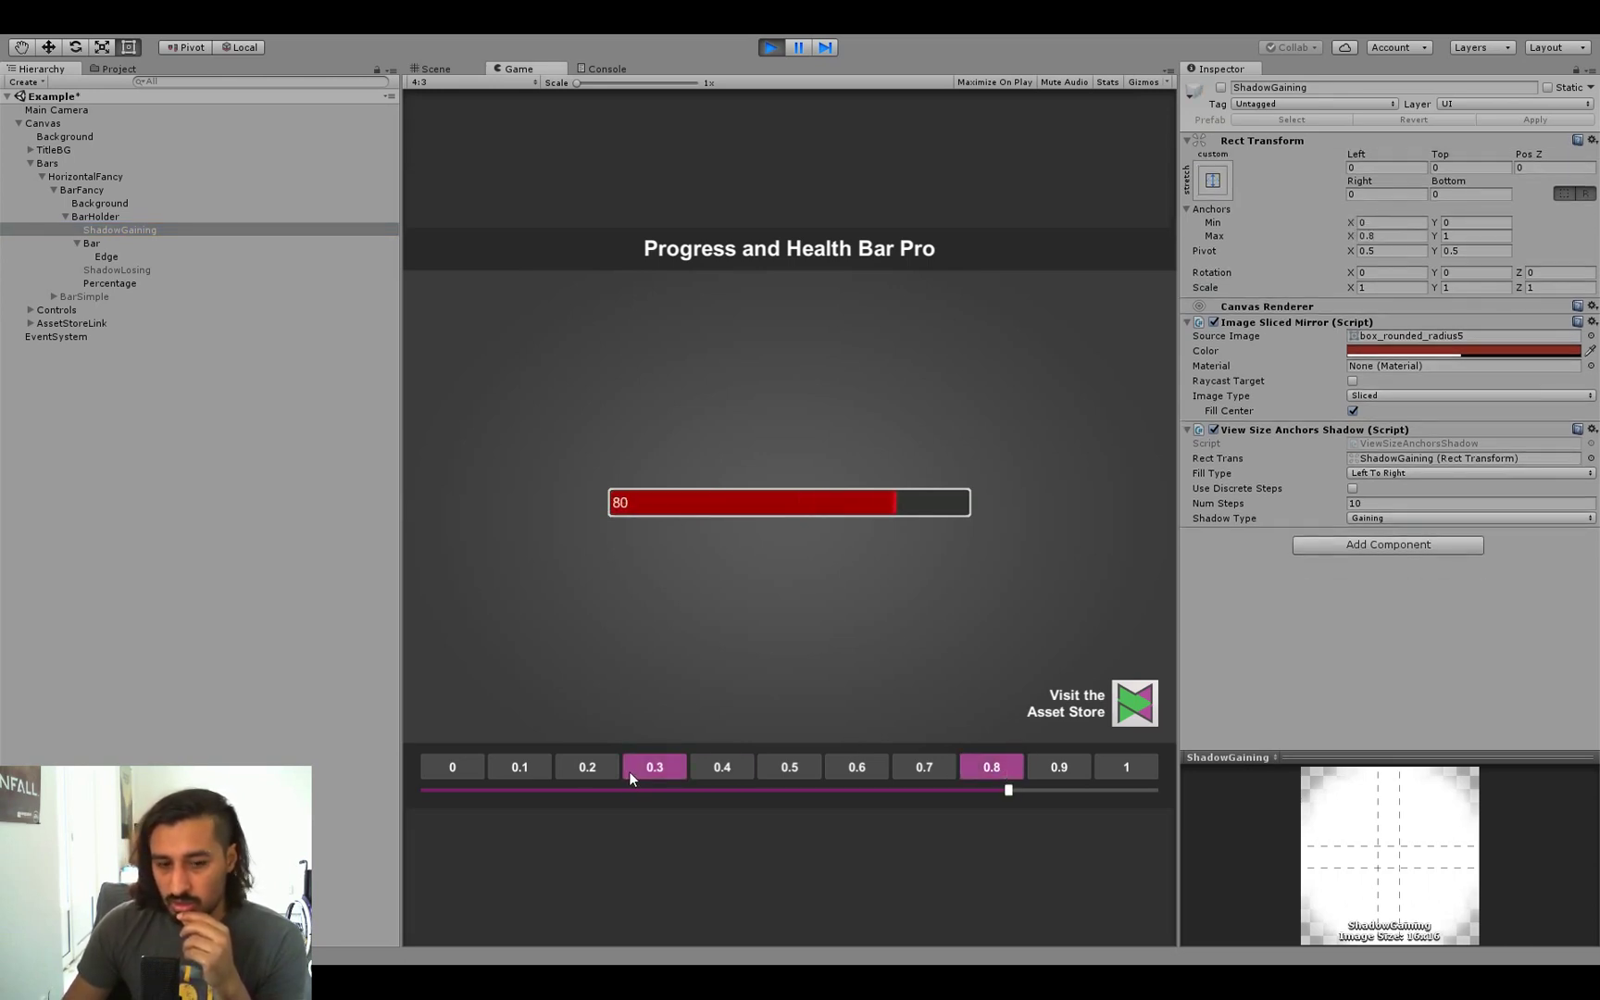
{"action": "left_click", "coordinate": [983, 768]}
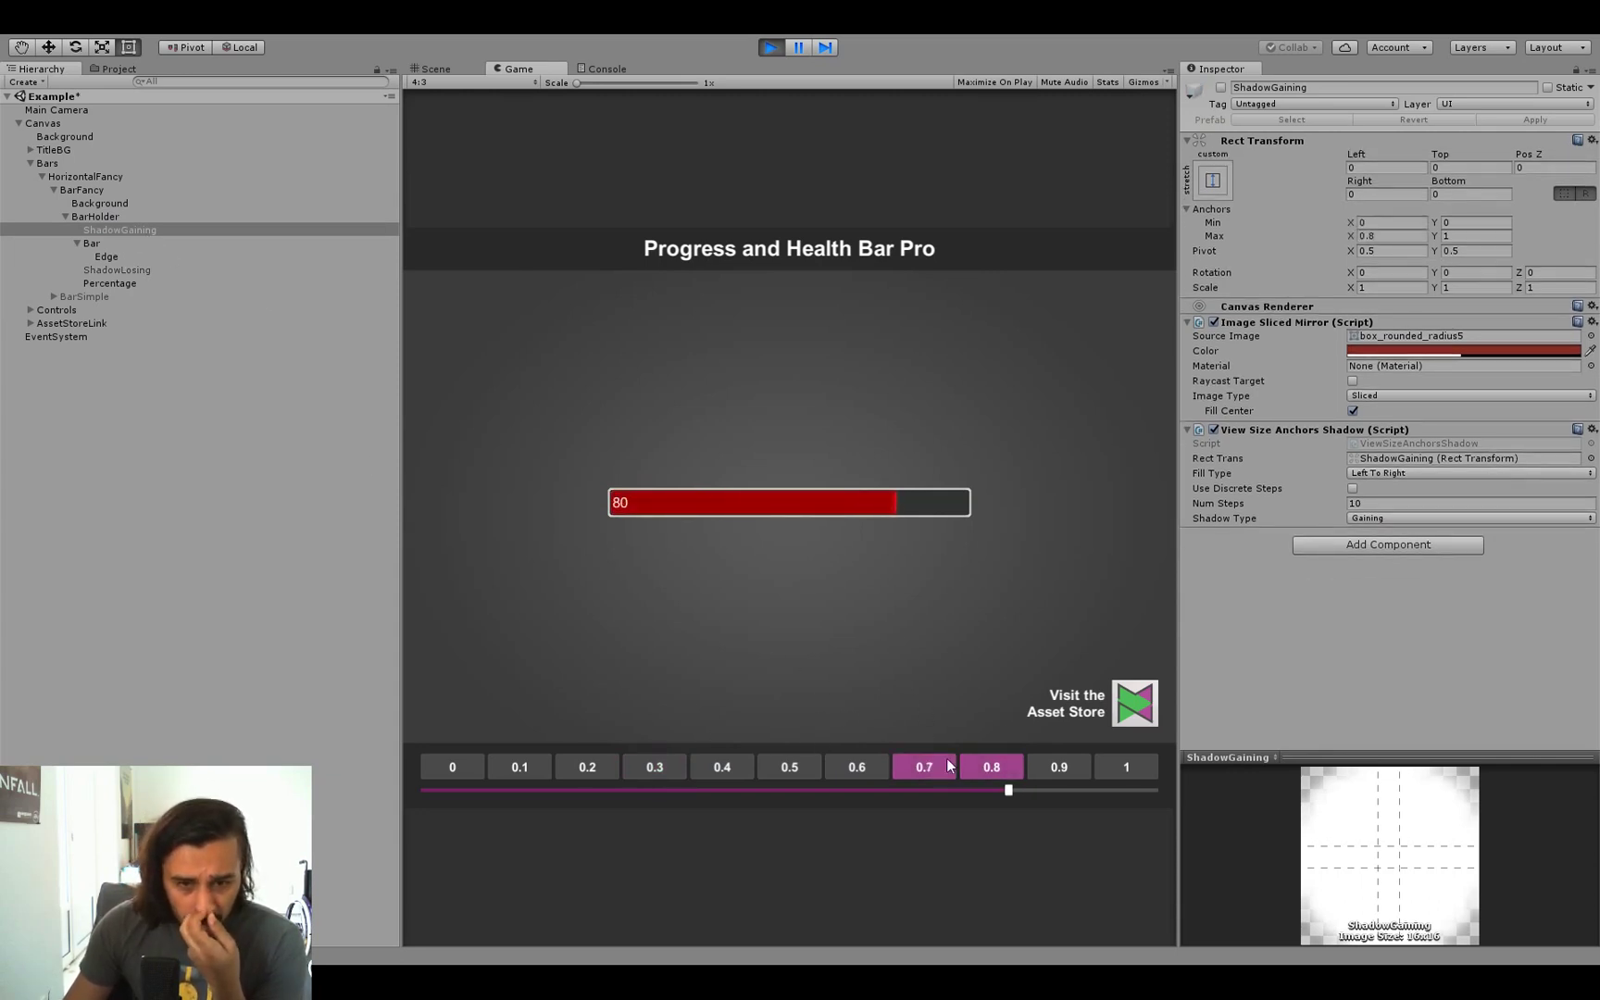
{"action": "left_click", "coordinate": [670, 767]}
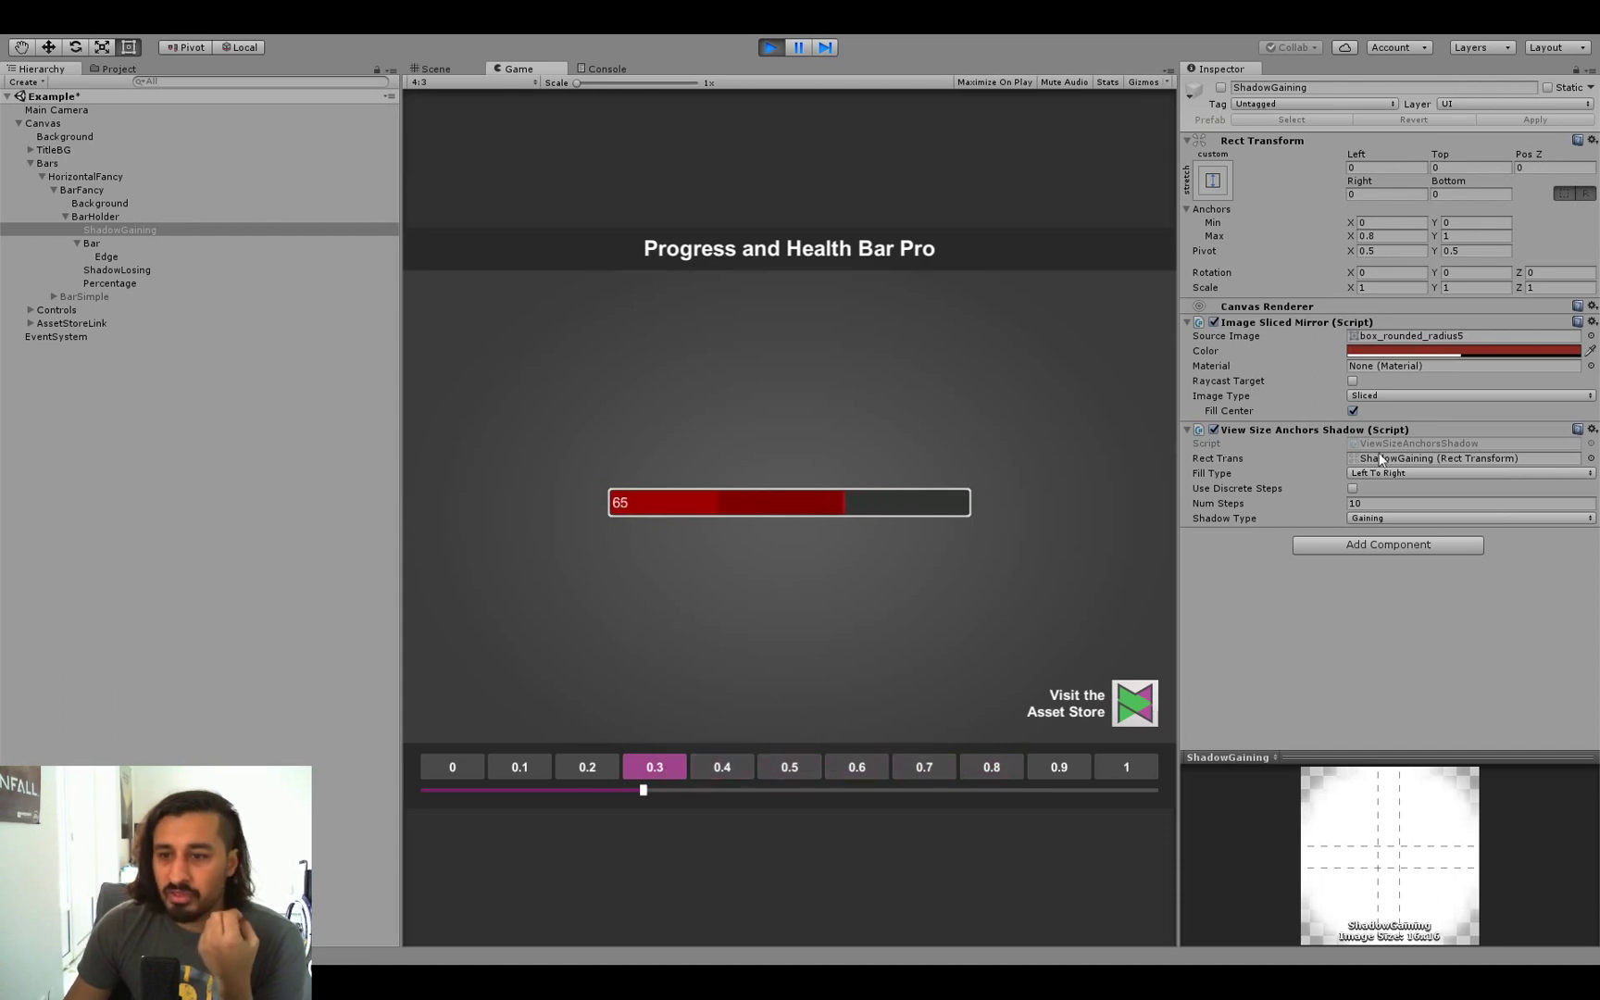
Step: Find the Percentage text's value display and set its Min Value to 20, testing at 0.7, 1 and 0
{"action": "left_click", "coordinate": [129, 281]}
{"action": "scroll", "coordinate": [1444, 518], "scroll_direction": "down", "scroll_amount": 2}
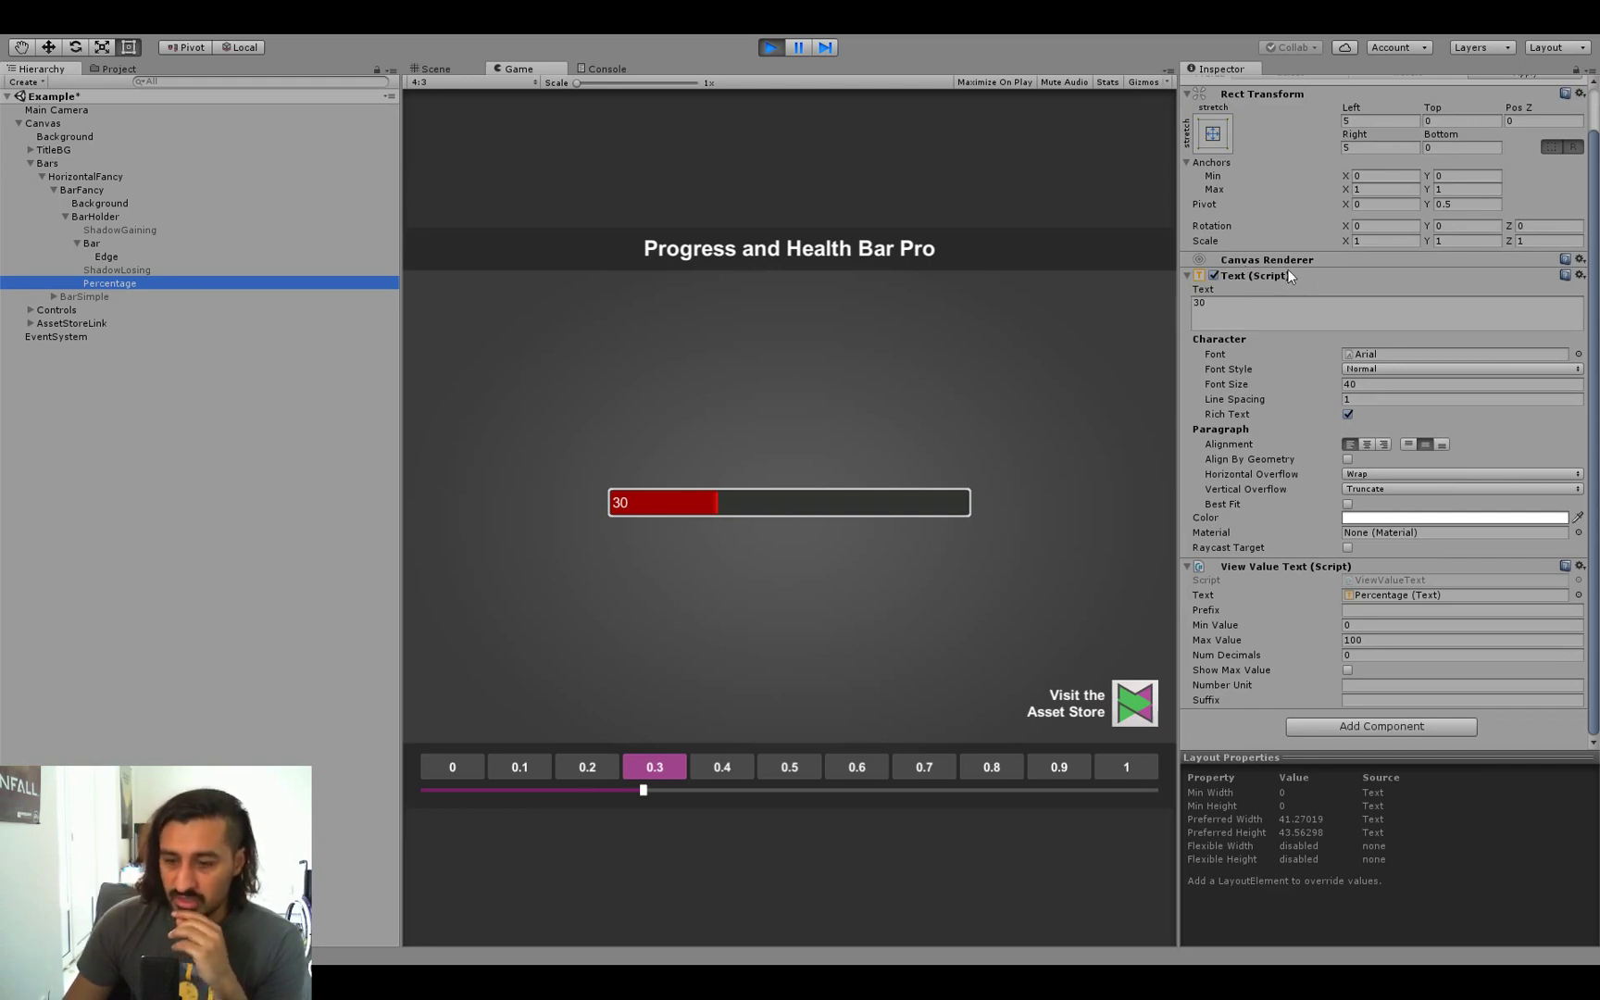
{"action": "left_click", "coordinate": [1412, 593]}
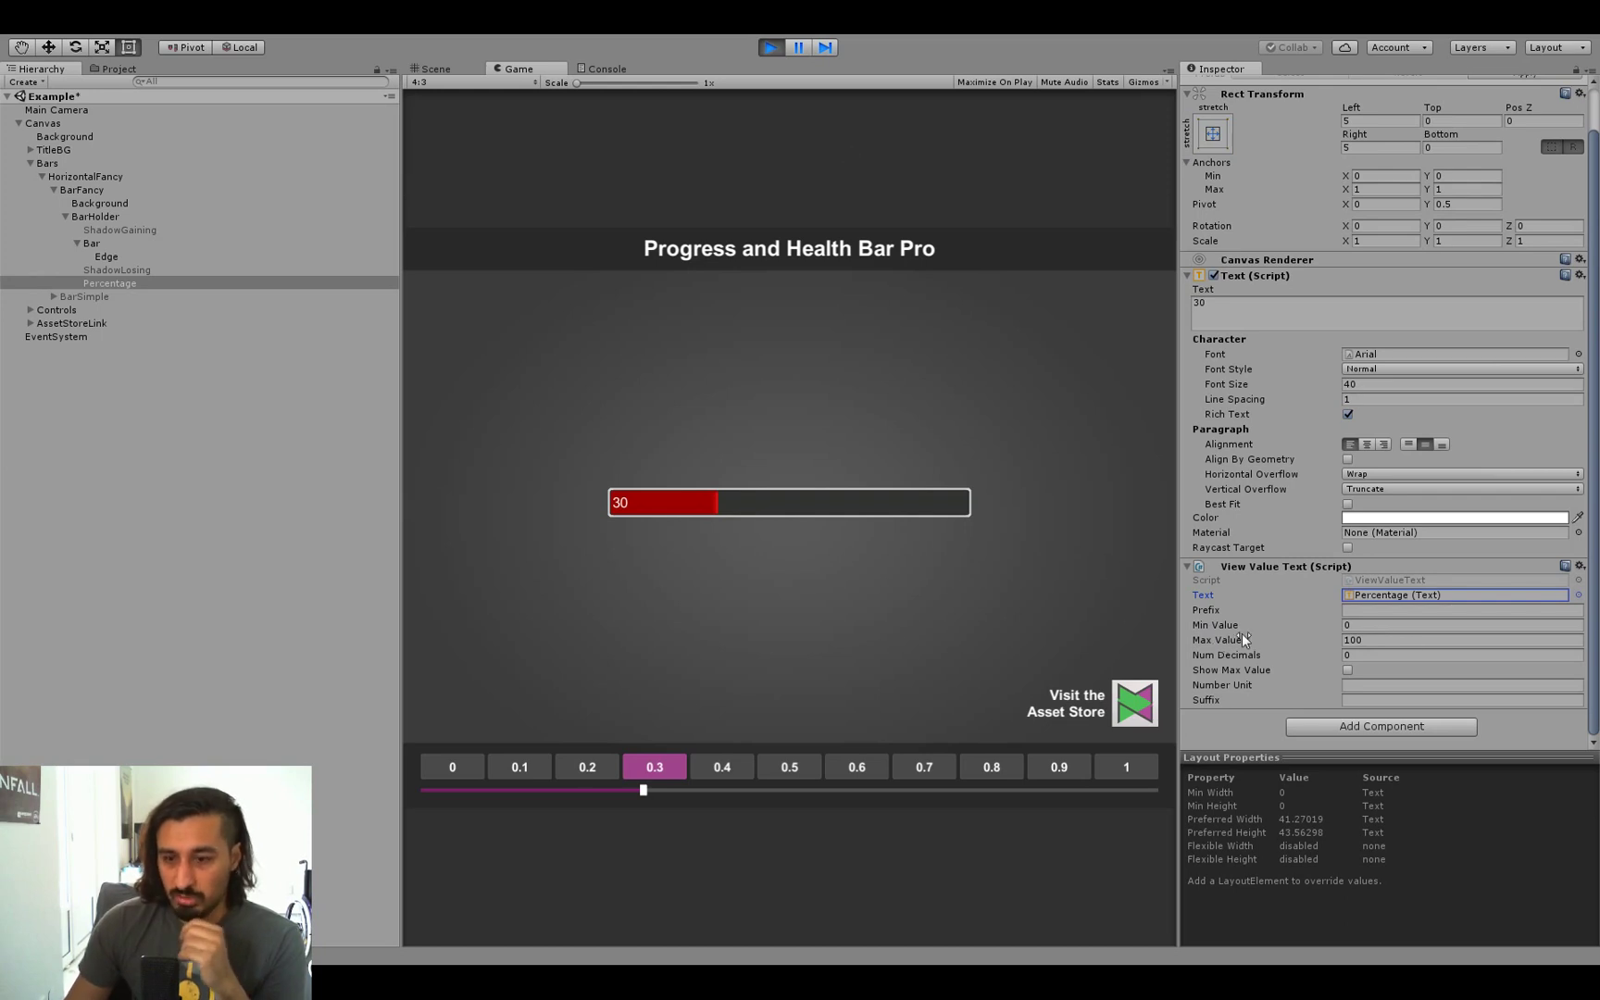
{"action": "left_click", "coordinate": [925, 767]}
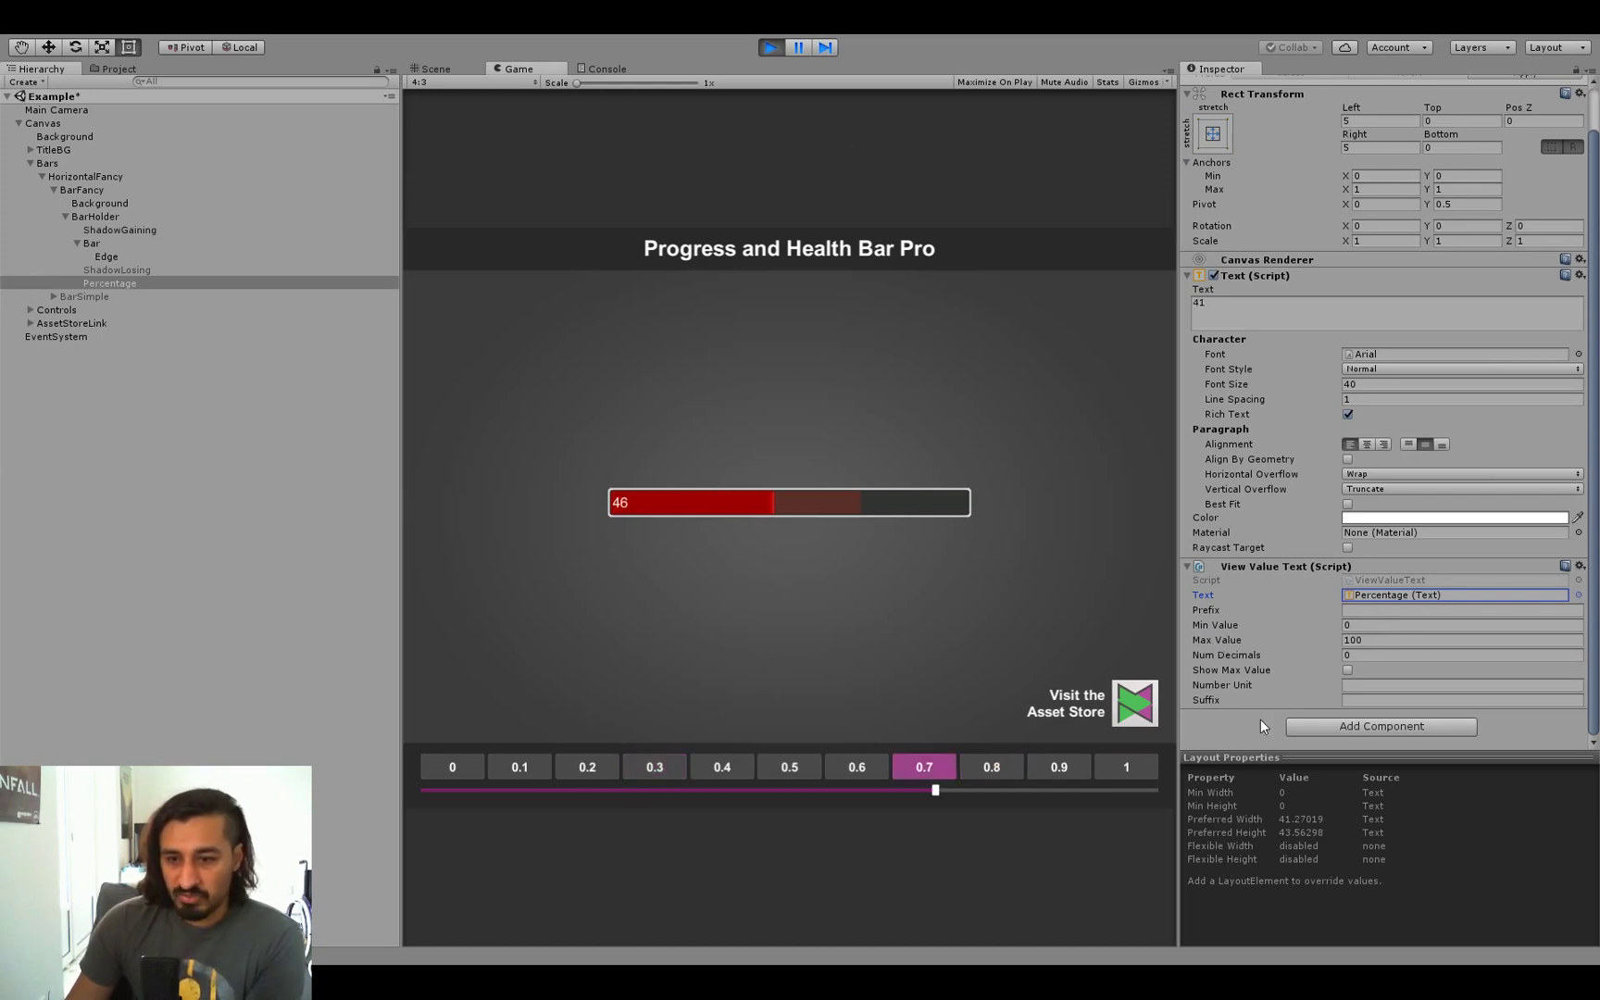
{"action": "left_click", "coordinate": [1126, 767]}
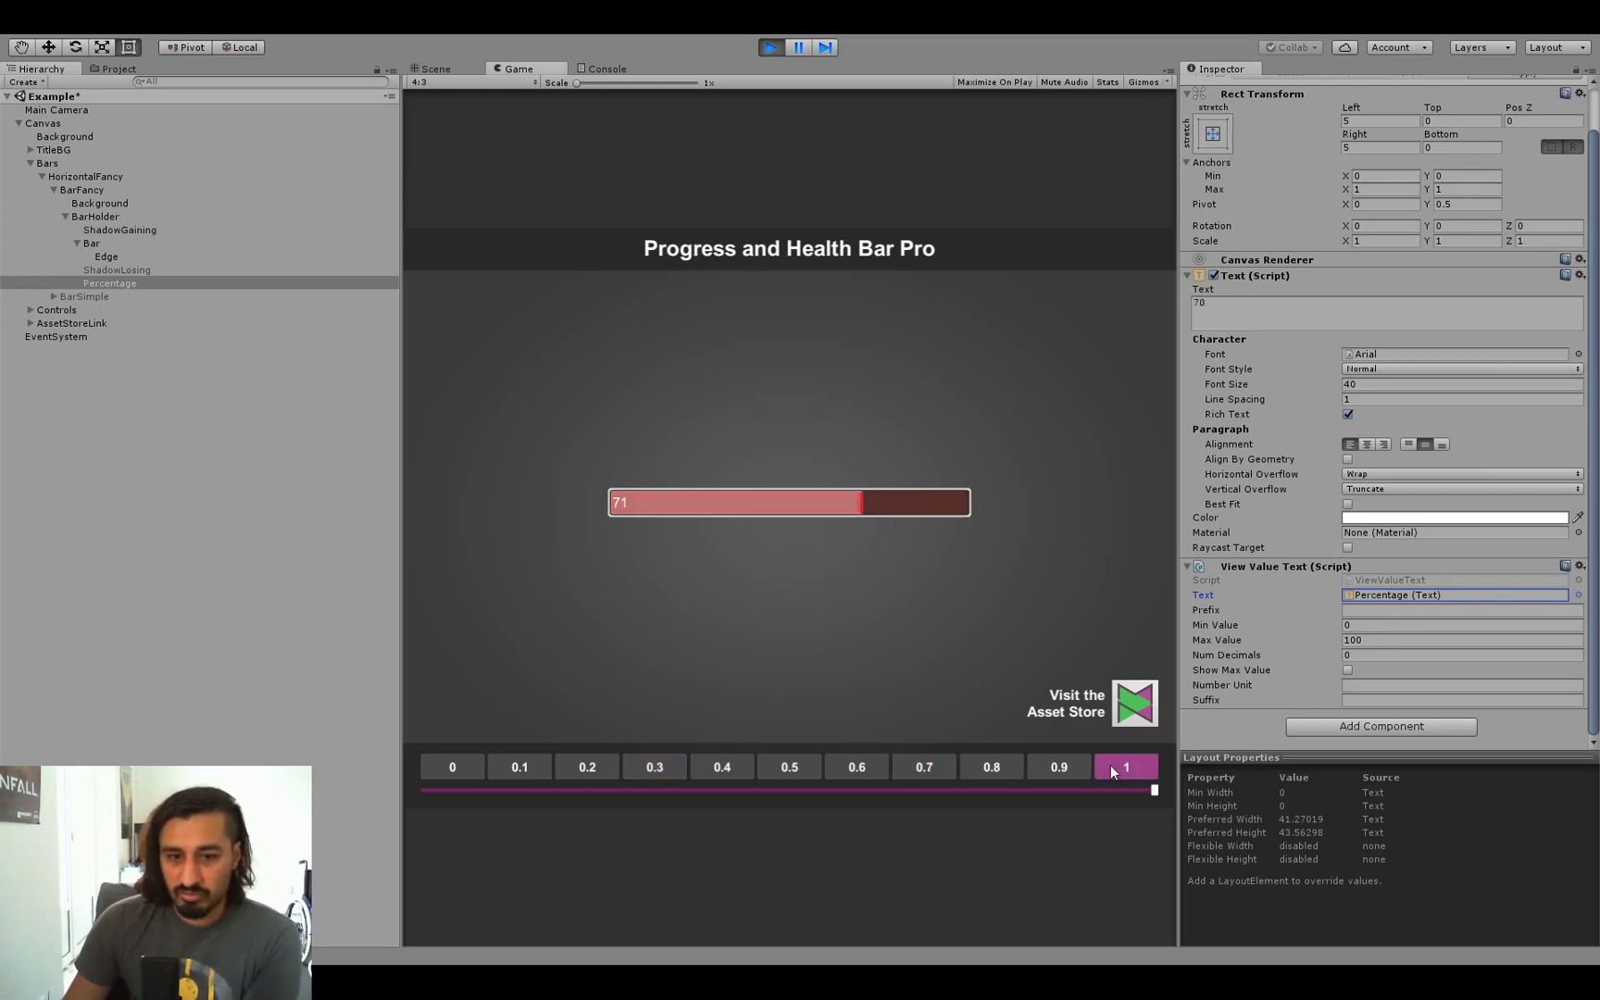
{"action": "left_click", "coordinate": [1371, 626]}
{"action": "type", "text": "20"}
{"action": "left_click", "coordinate": [1372, 637]}
{"action": "left_click", "coordinate": [477, 766]}
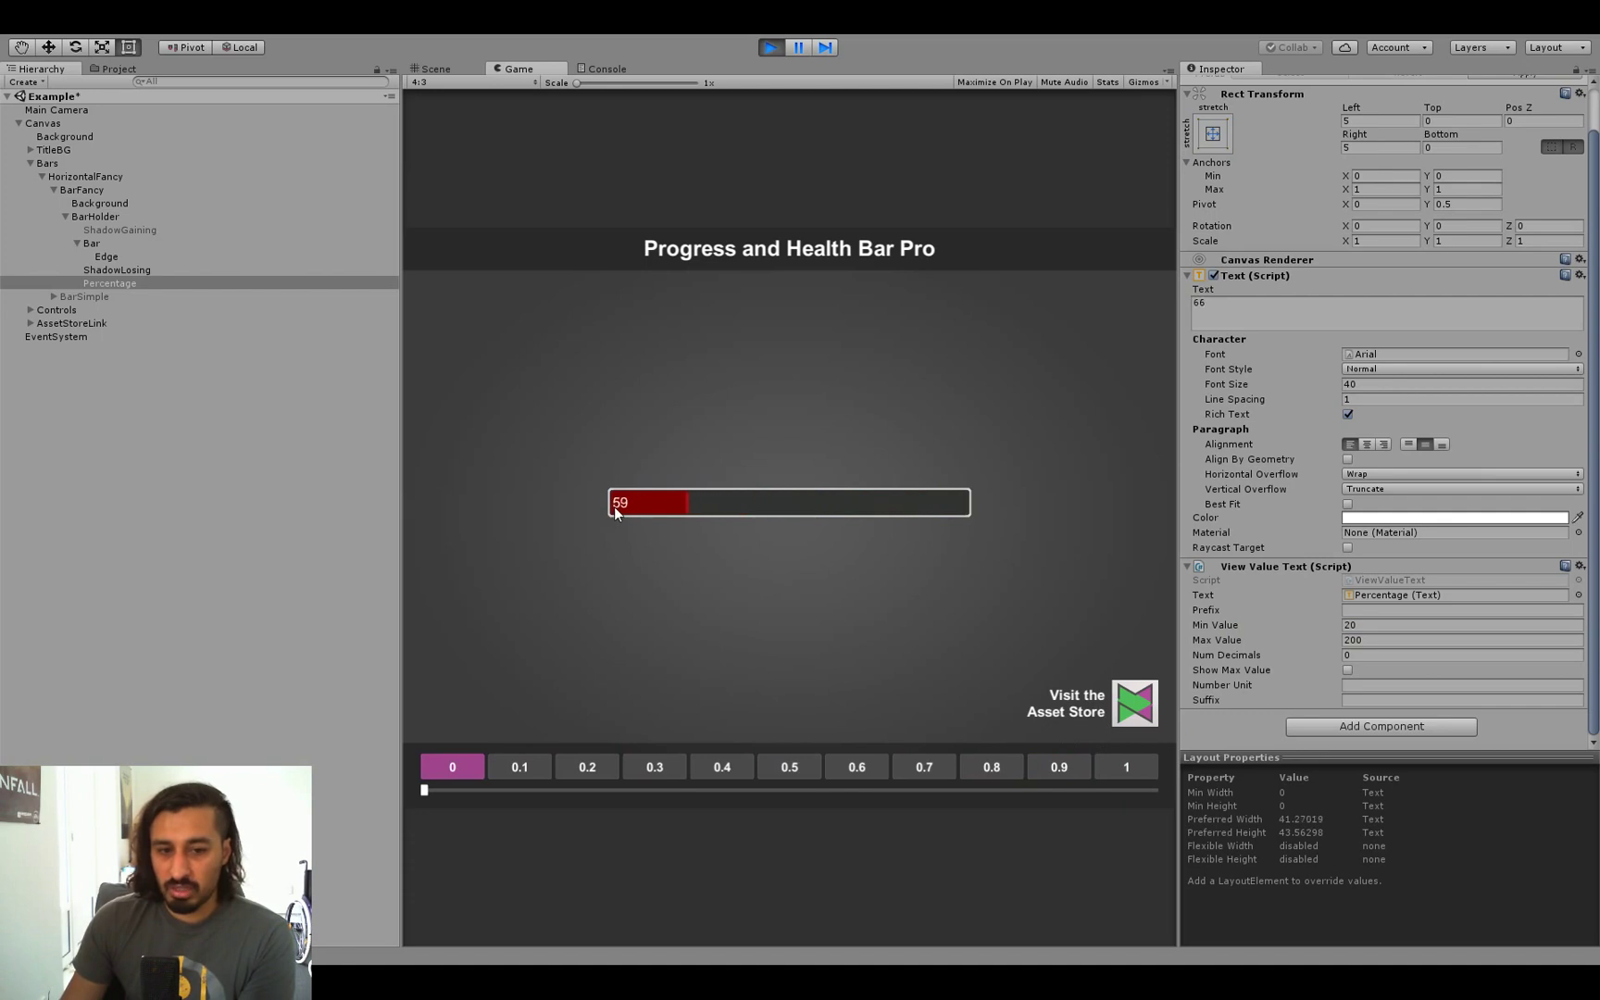
{"action": "left_click", "coordinate": [1131, 774]}
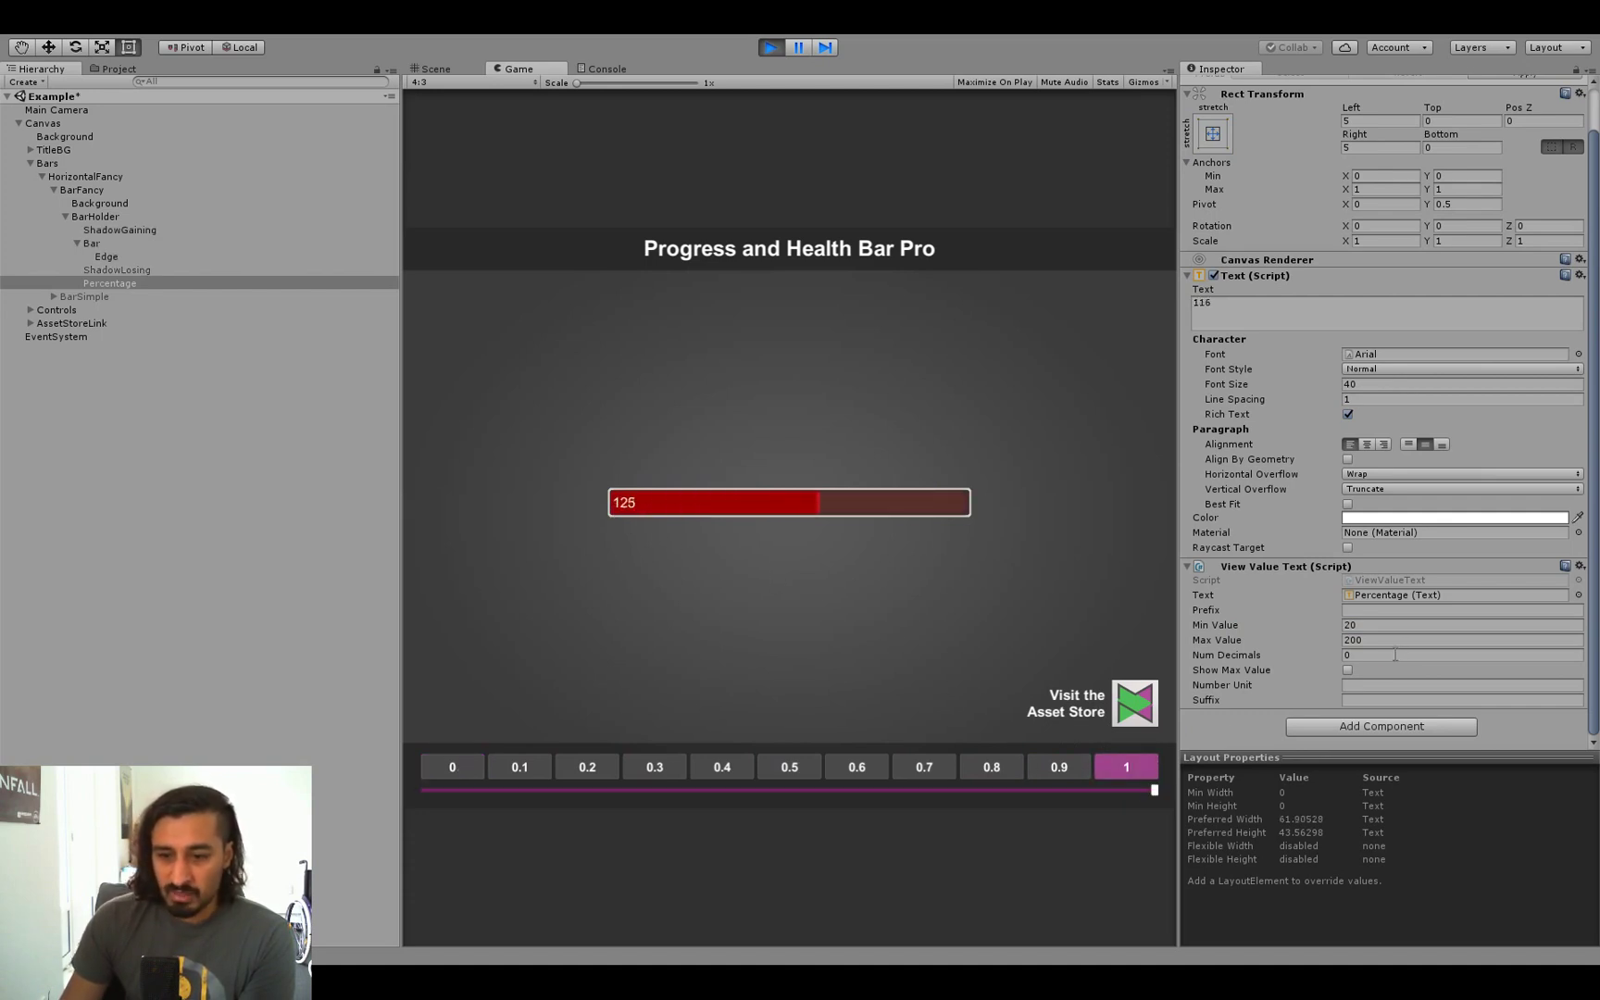
Step: Set the label's decimals to 0, previewing at 0.6
{"action": "left_click", "coordinate": [1403, 653]}
{"action": "type", "text": "2"}
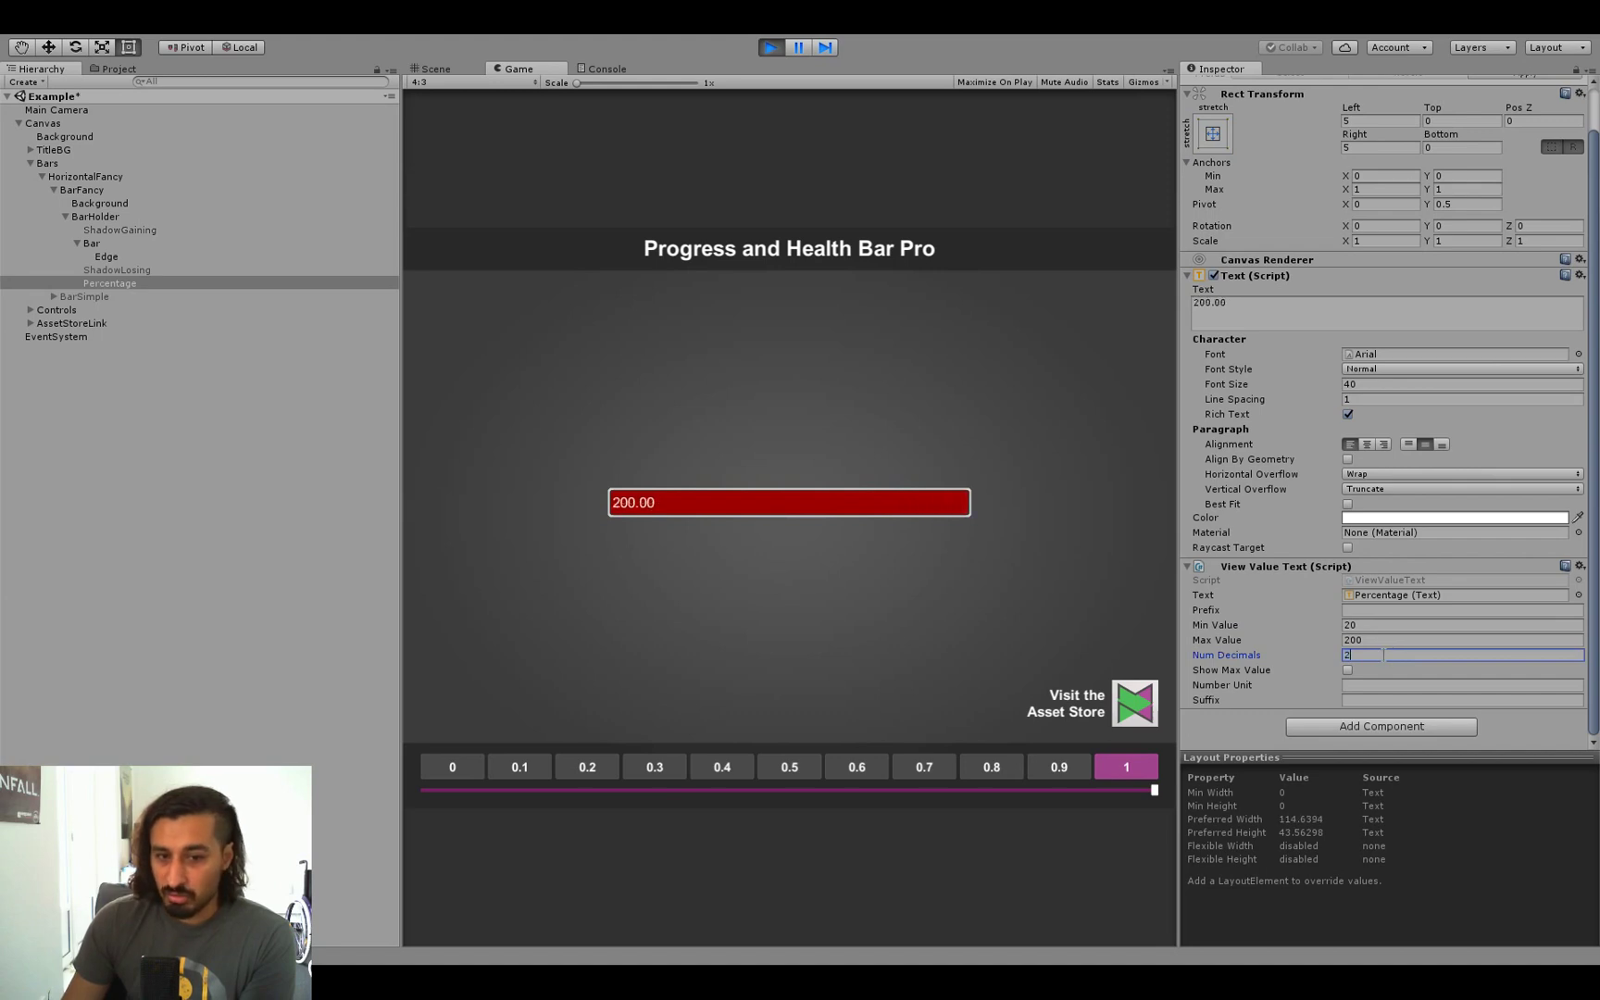
{"action": "key", "text": "BackSpace"}
{"action": "type", "text": "1"}
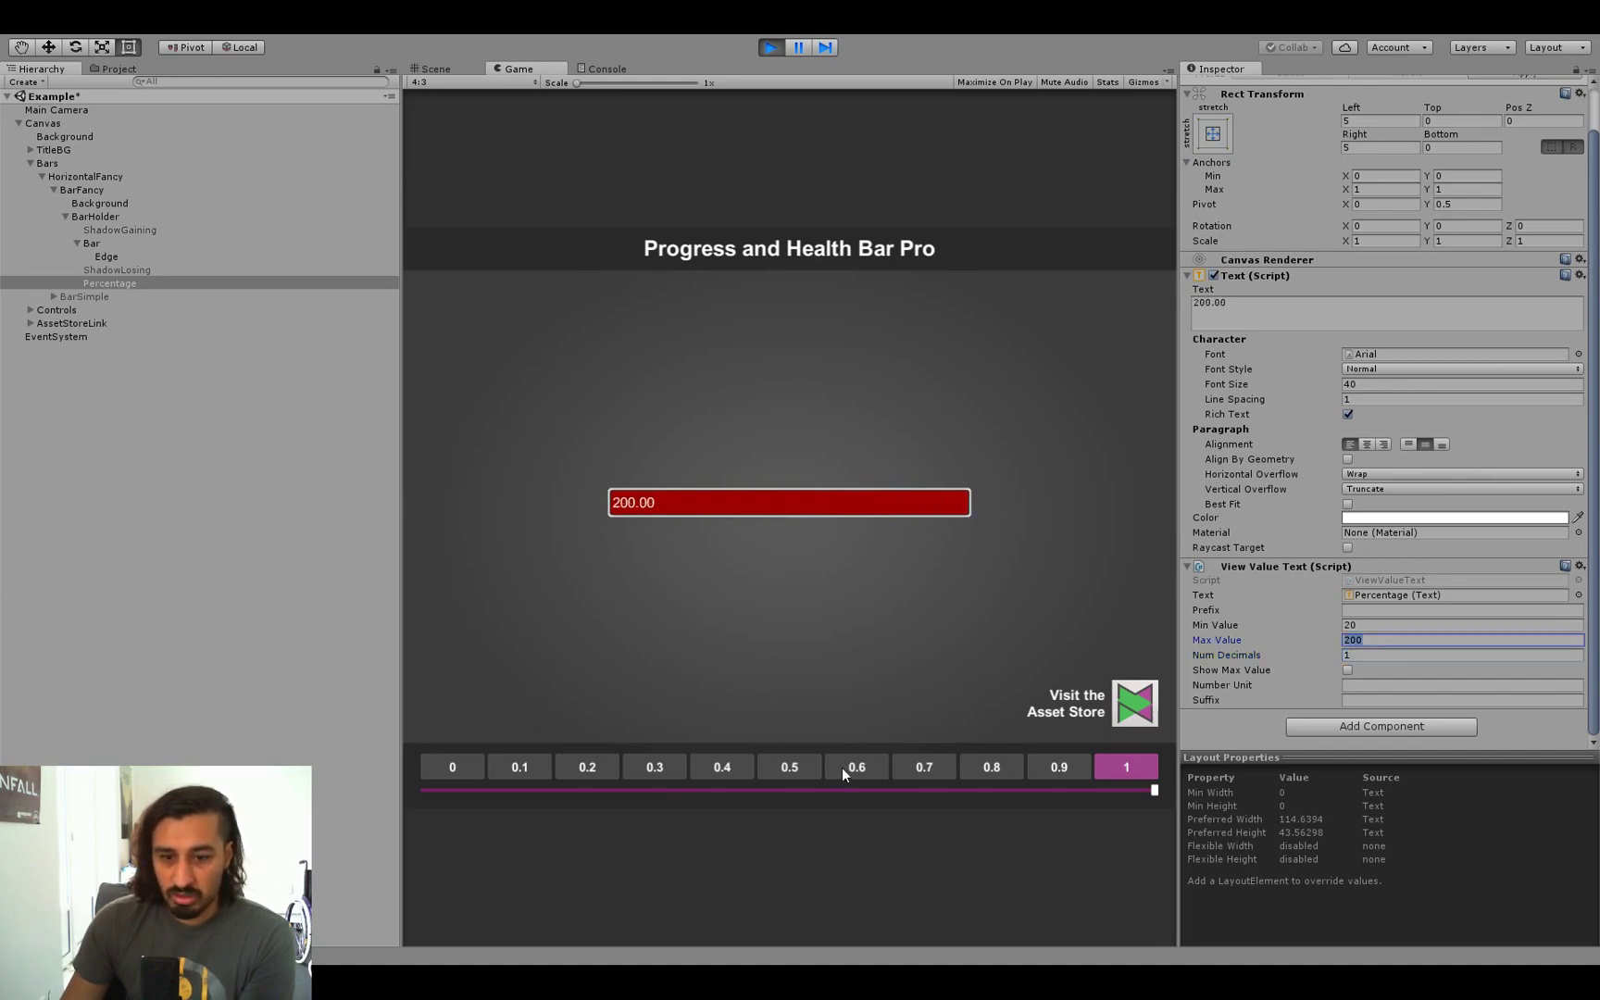
{"action": "left_click", "coordinate": [842, 767]}
{"action": "key", "text": "BackSpace"}
{"action": "type", "text": "0"}
Step: Show the maximum value and add an 'HP' unit with a leading space, previewing at 0.8, 0.2, 0.7 and 0.3
{"action": "left_click", "coordinate": [1347, 669]}
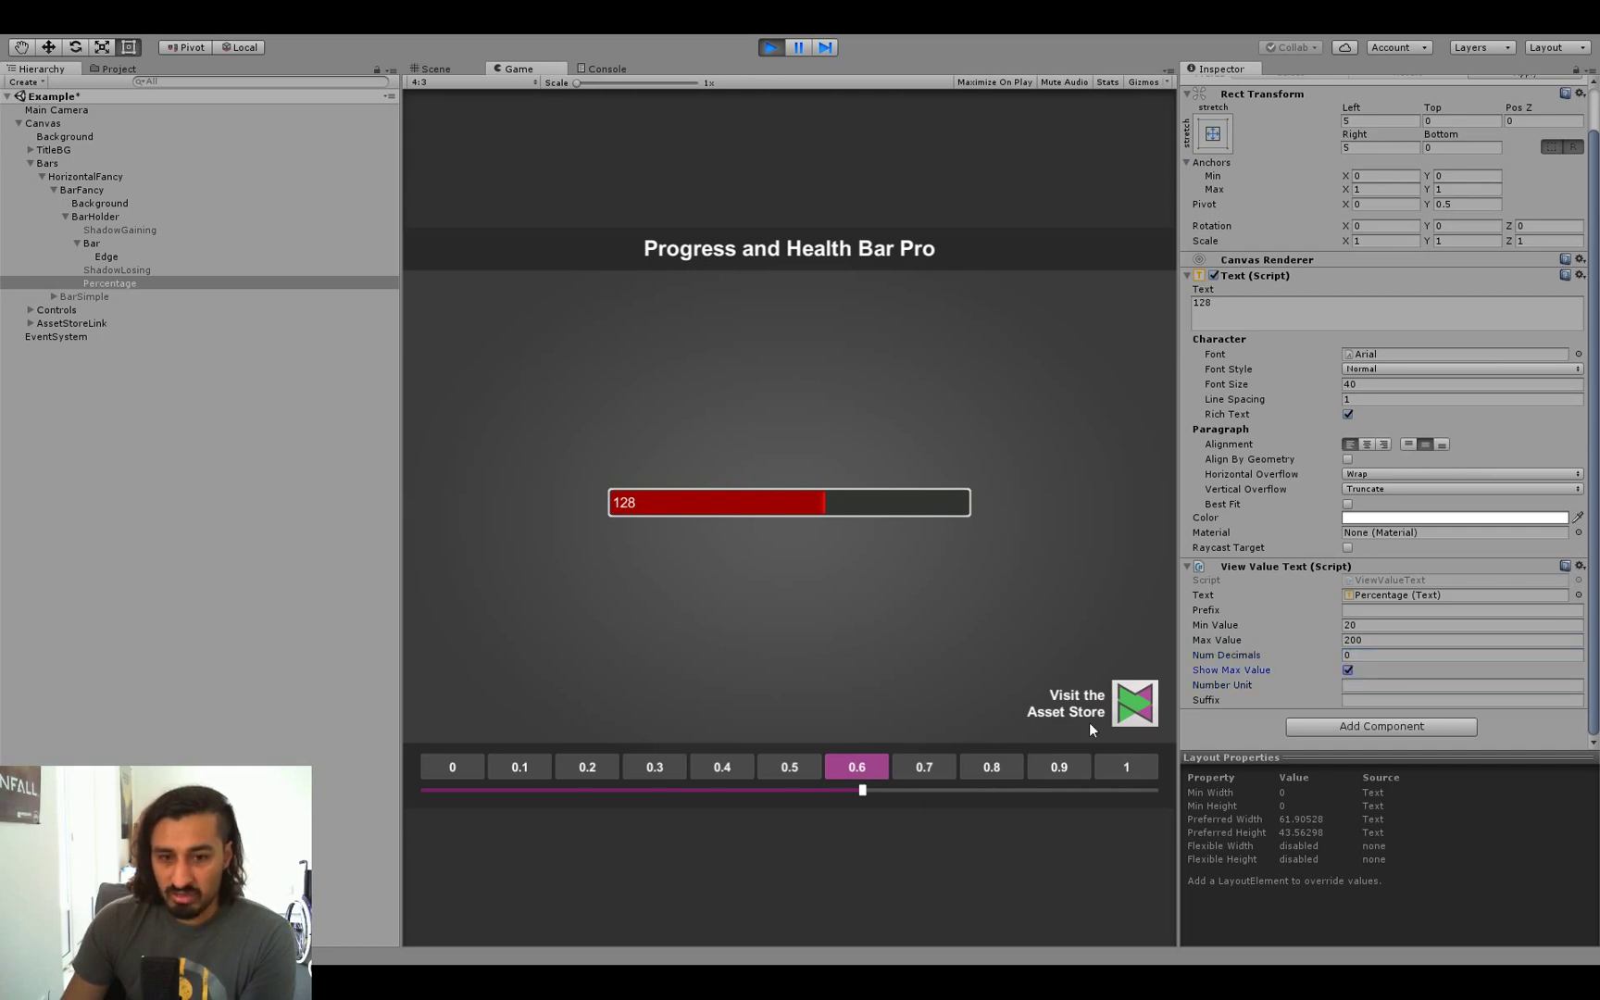
{"action": "left_click", "coordinate": [974, 769]}
{"action": "left_click", "coordinate": [597, 769]}
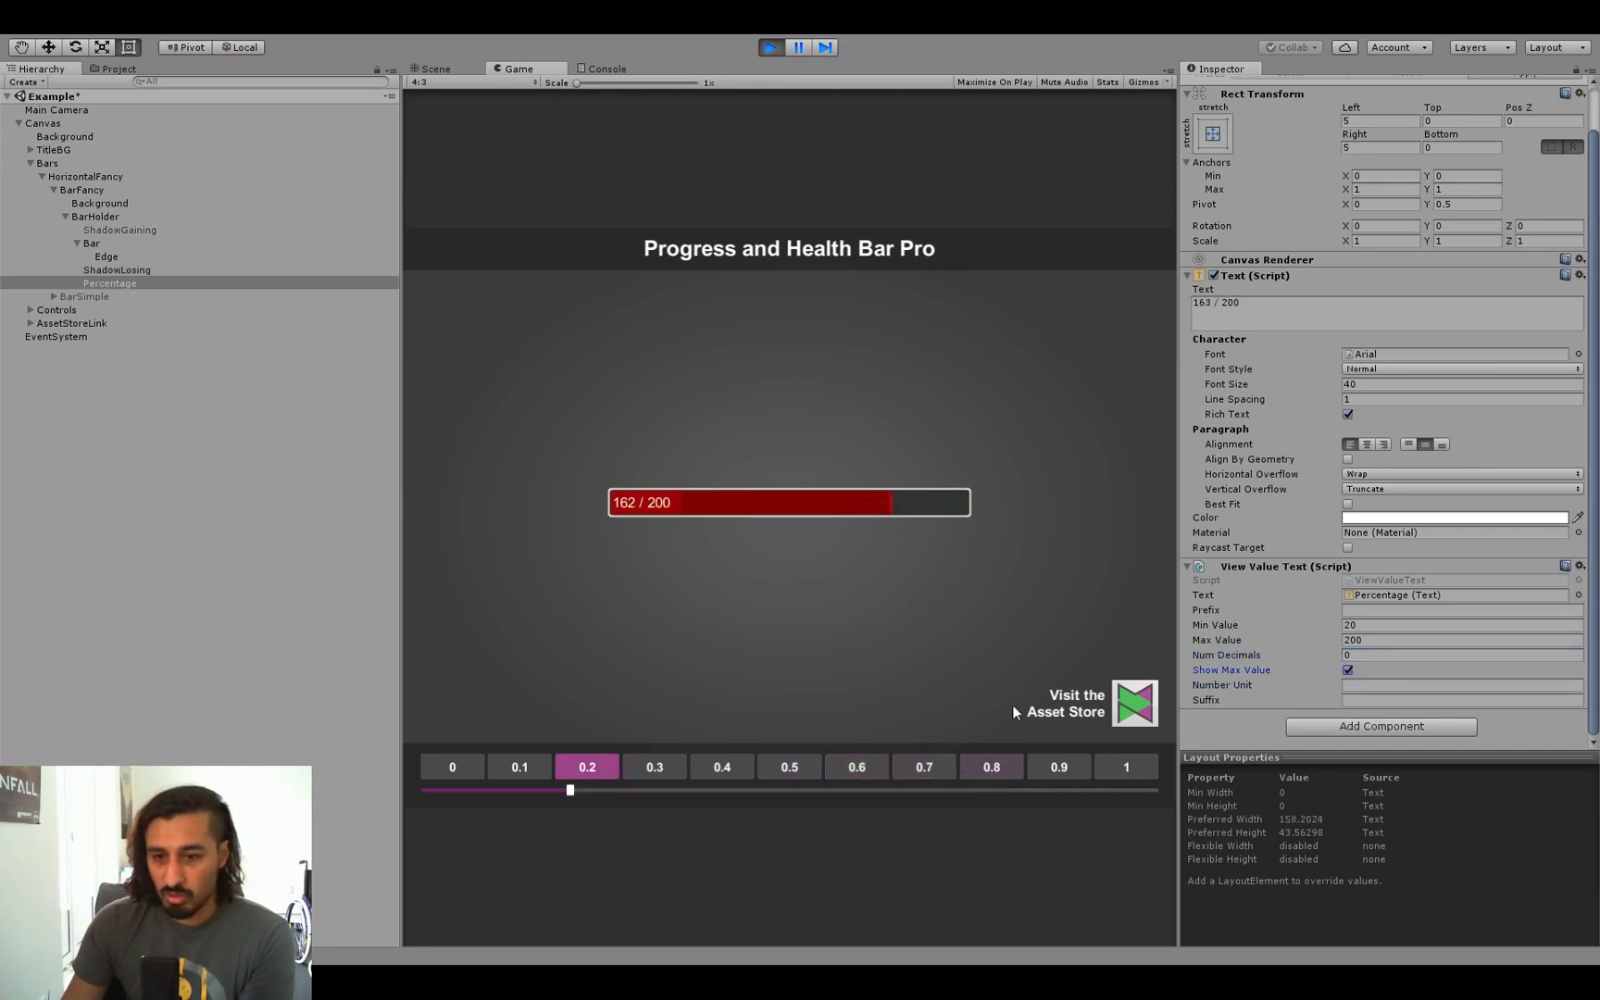
{"action": "left_click", "coordinate": [1375, 687]}
{"action": "type", "text": "hP"}
{"action": "left_click", "coordinate": [920, 771]}
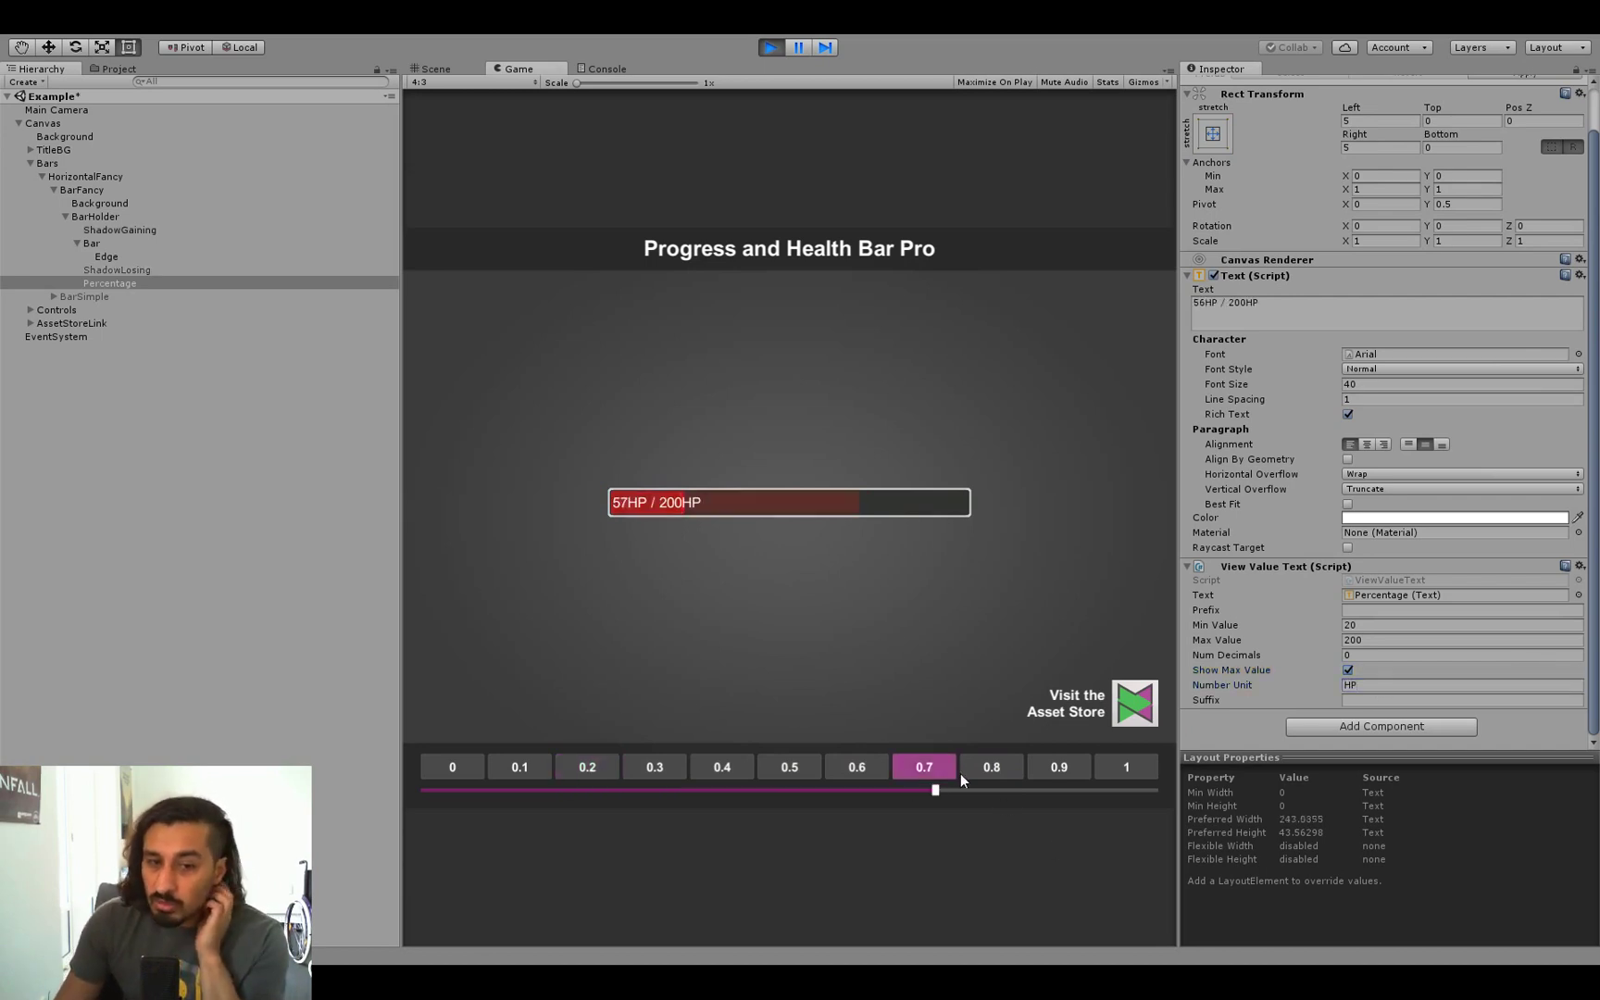
{"action": "left_click", "coordinate": [1348, 687]}
{"action": "key", "text": "Left"}
{"action": "left_click", "coordinate": [667, 768]}
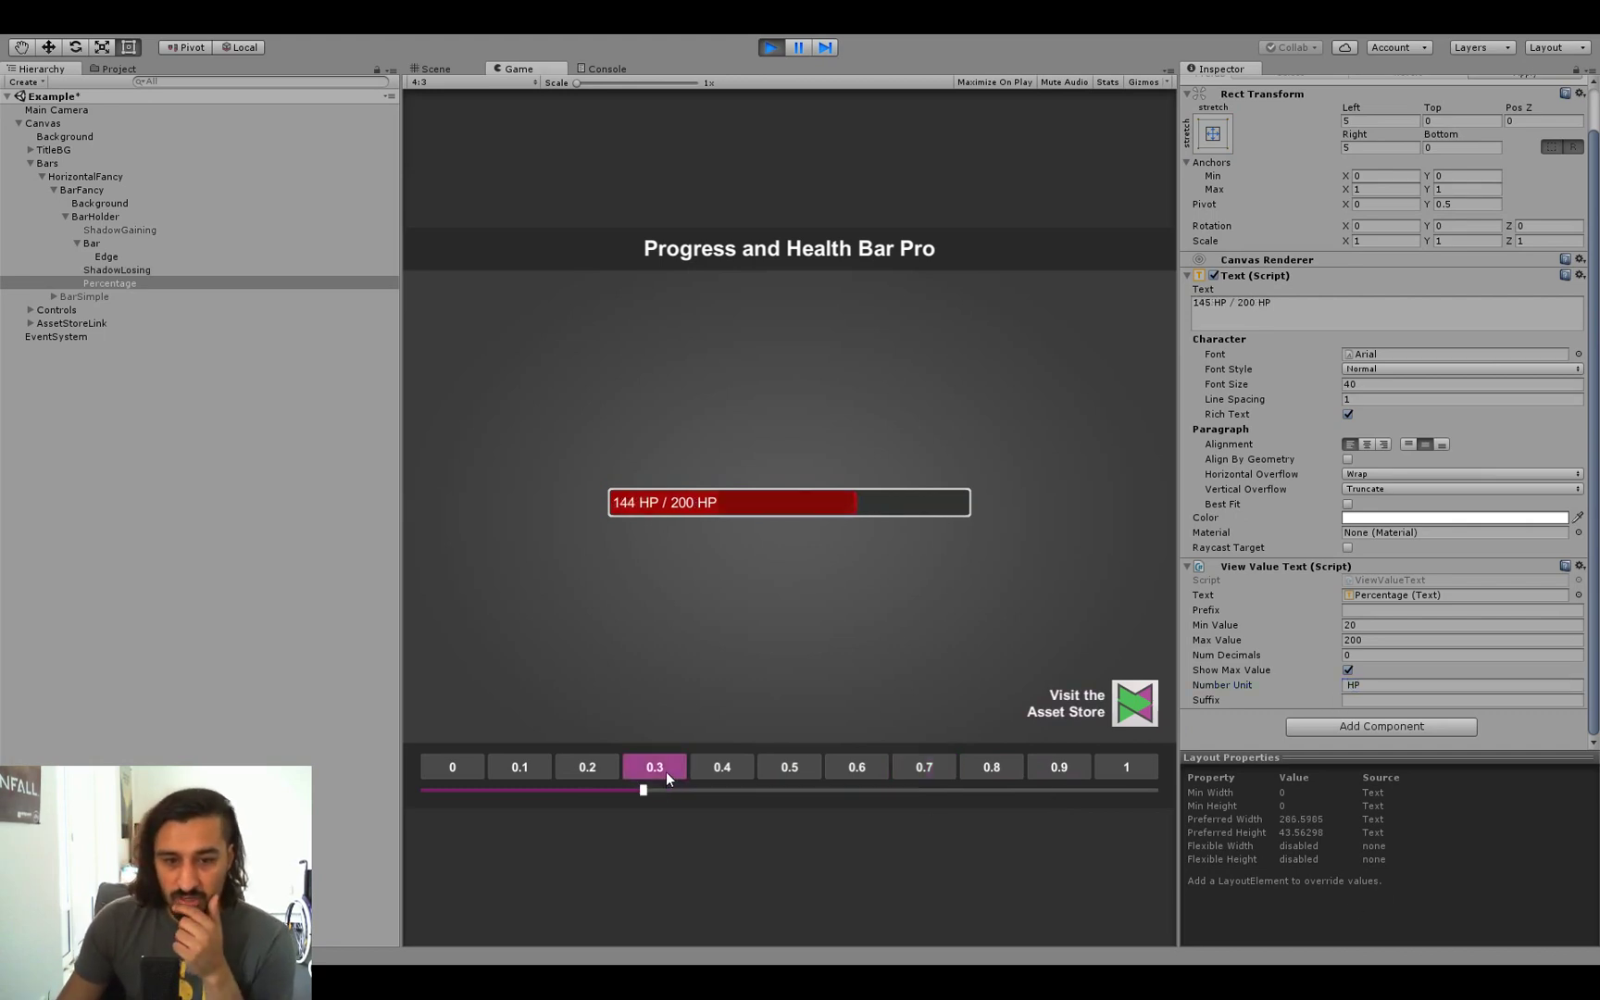
{"action": "left_click", "coordinate": [989, 767]}
Step: Hide the maximum, set Prefix 'Health: ' and Suffix ' left', checking the label at 0.4, 0.8, 0.1 and 1
{"action": "left_click", "coordinate": [1385, 700]}
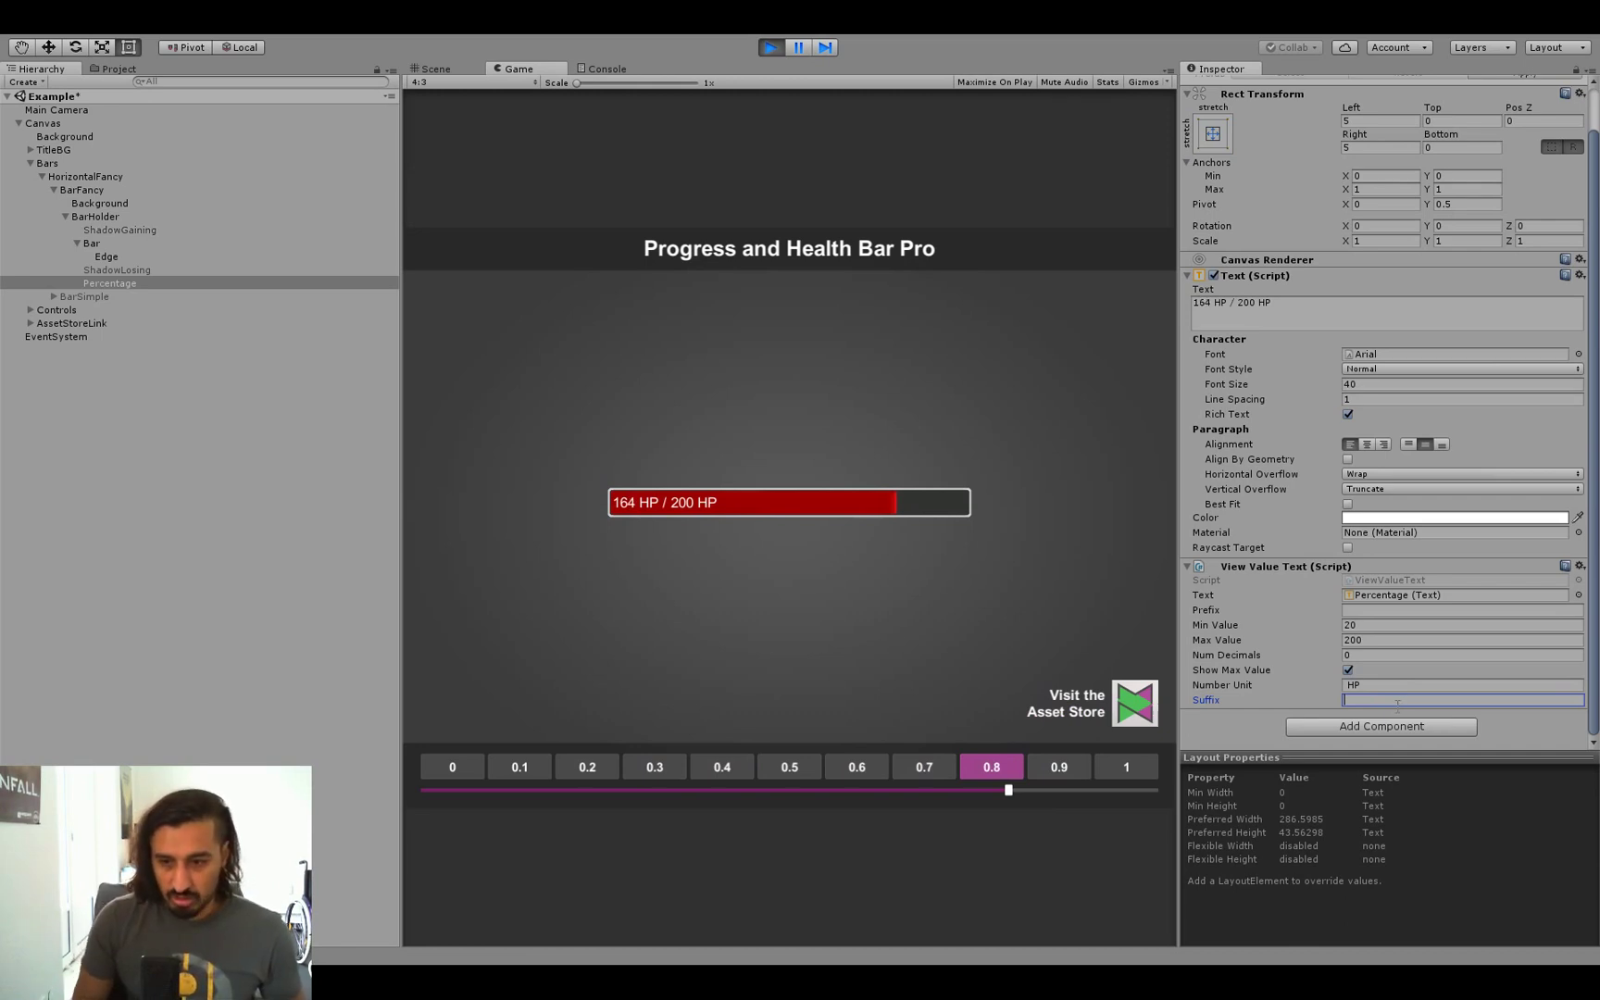
{"action": "left_click", "coordinate": [1348, 669]}
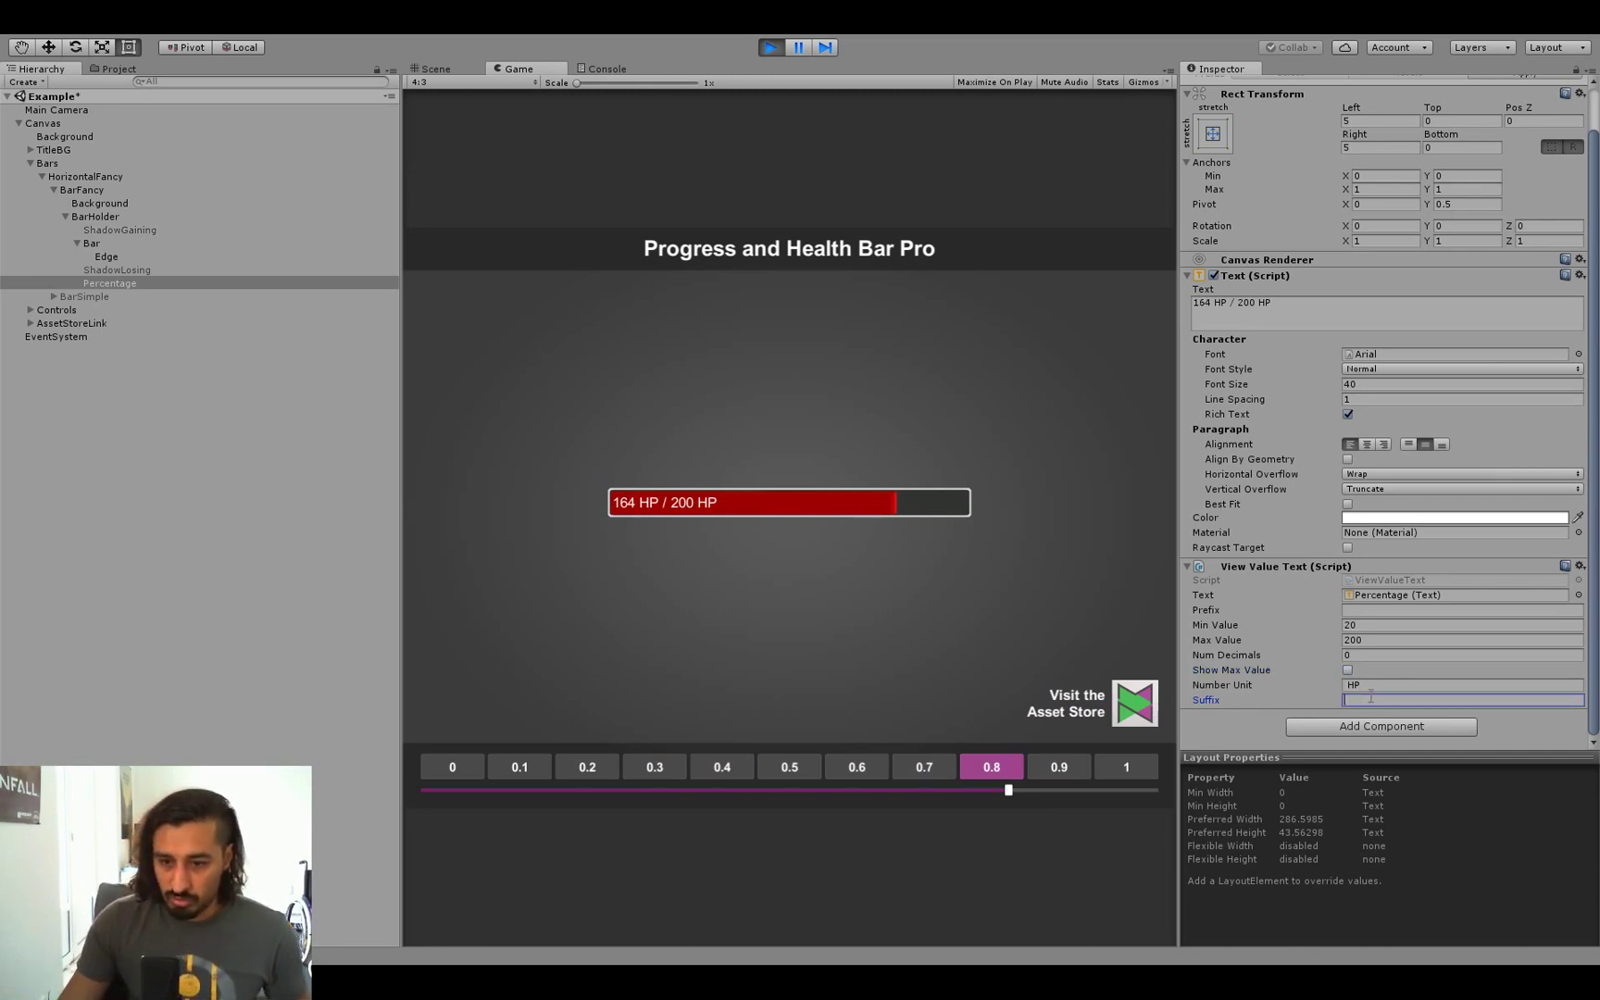
{"action": "type", "text": "left"}
{"action": "left_click", "coordinate": [1365, 613]}
{"action": "type", "text": "Health:"}
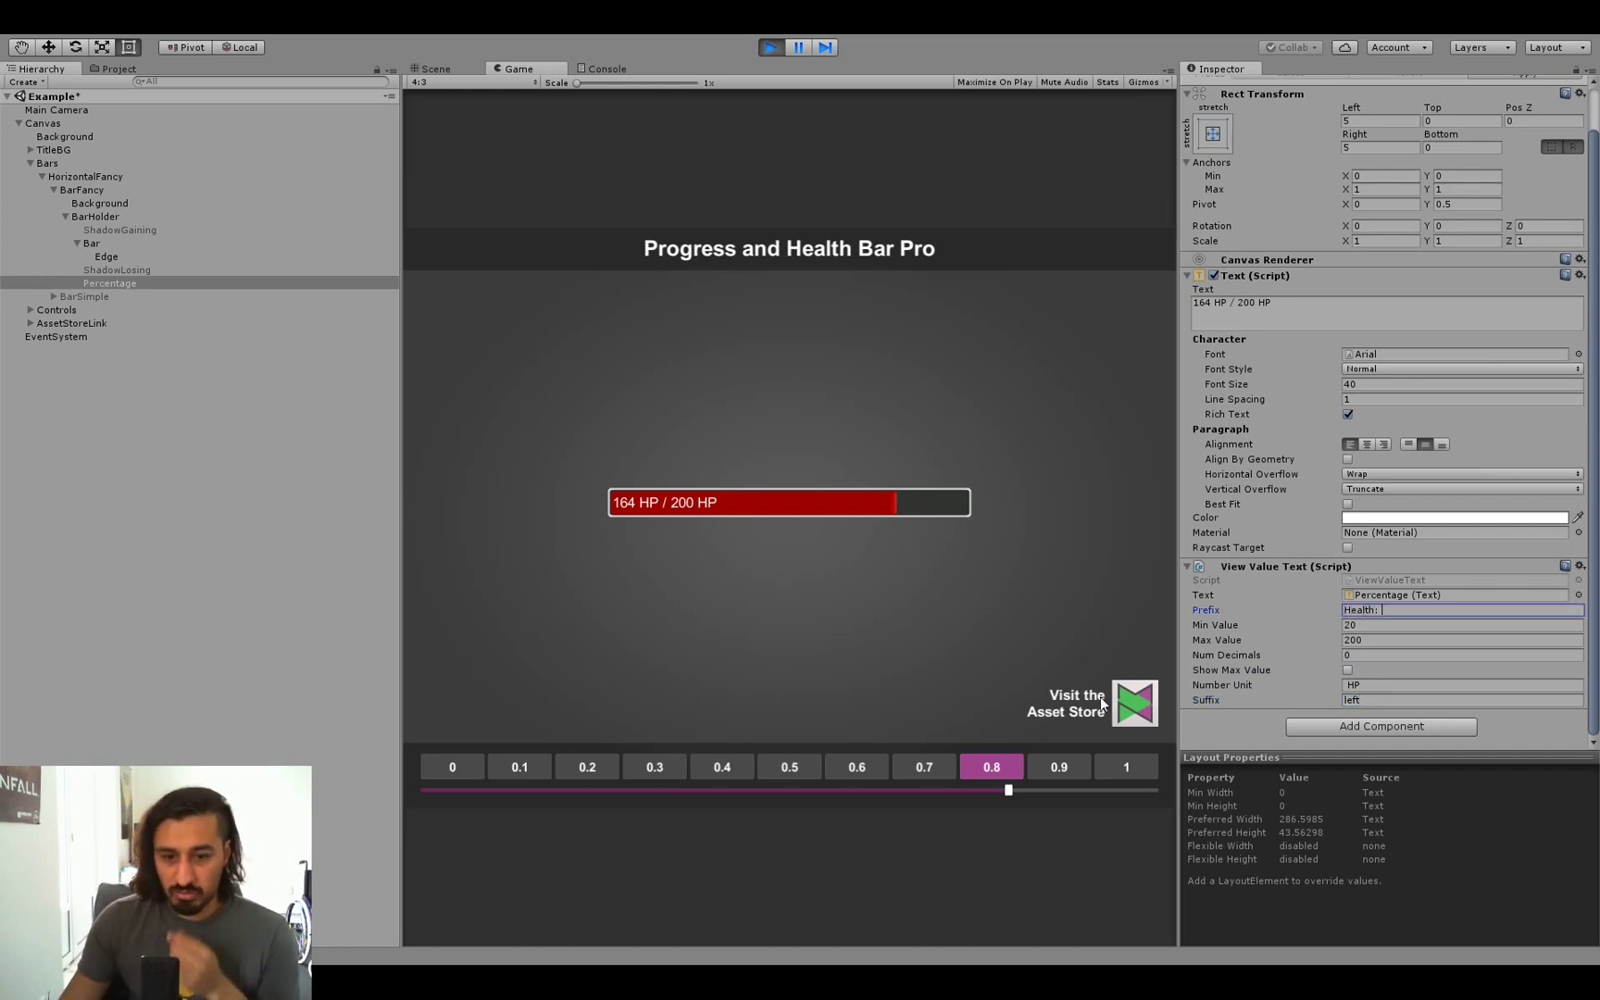
{"action": "left_click", "coordinate": [733, 768]}
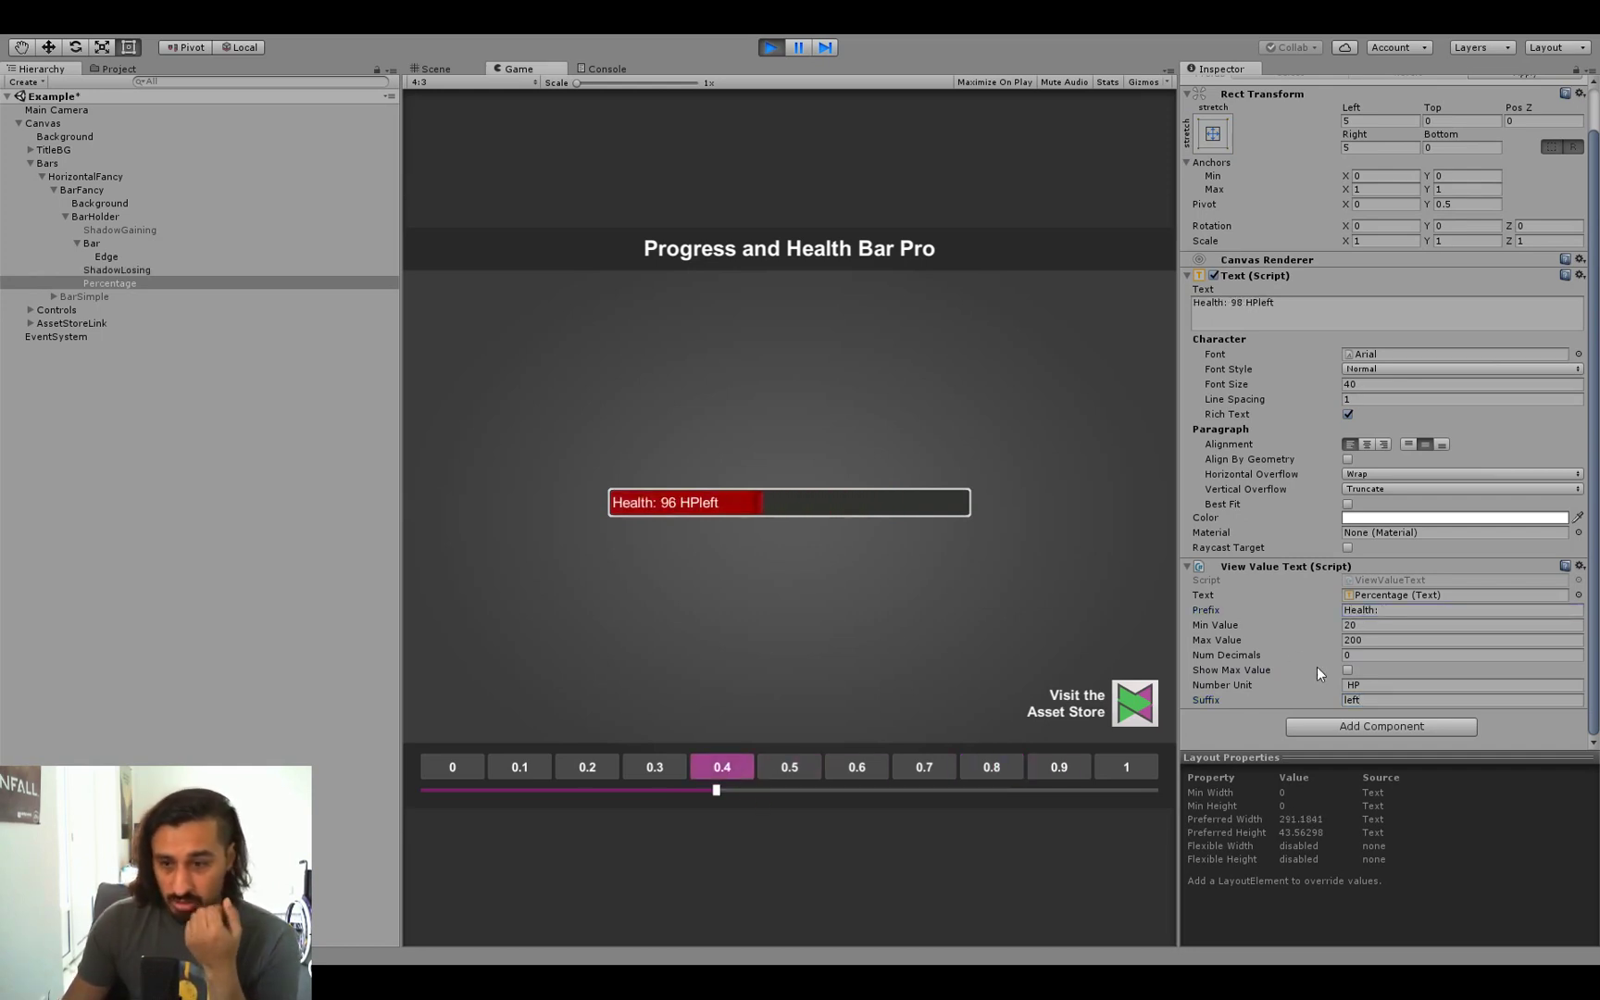
{"action": "left_click", "coordinate": [1375, 700]}
{"action": "type", "text": "left"}
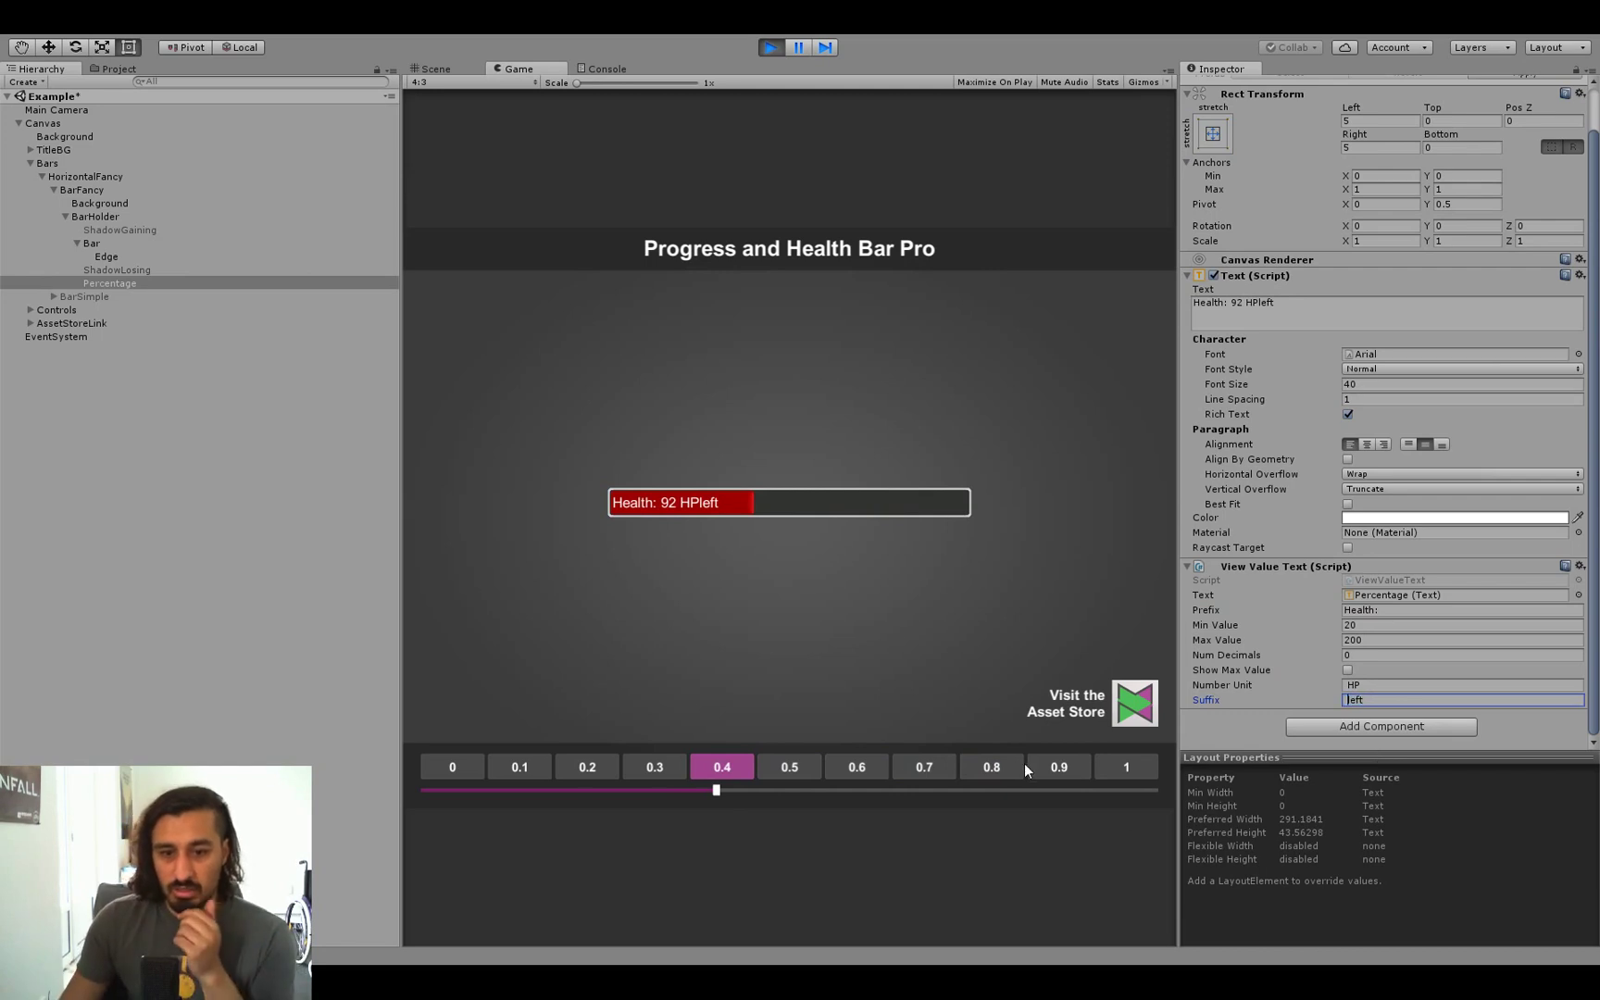
{"action": "left_click", "coordinate": [1019, 765]}
{"action": "left_click", "coordinate": [523, 765]}
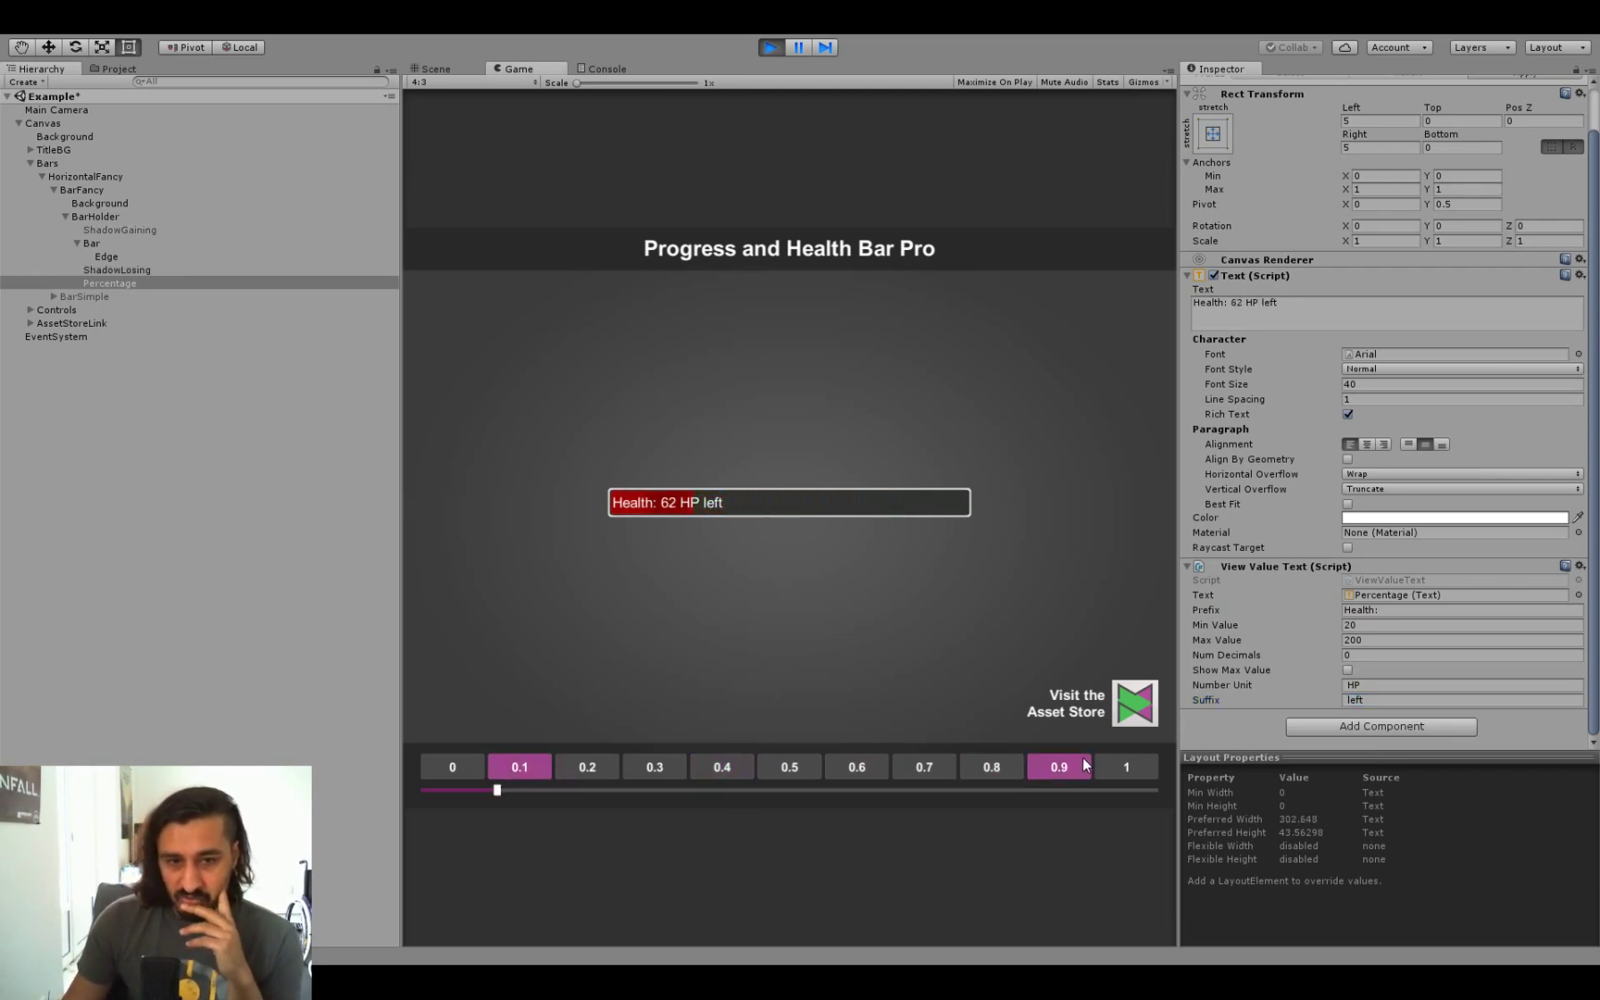
{"action": "left_click", "coordinate": [1122, 765]}
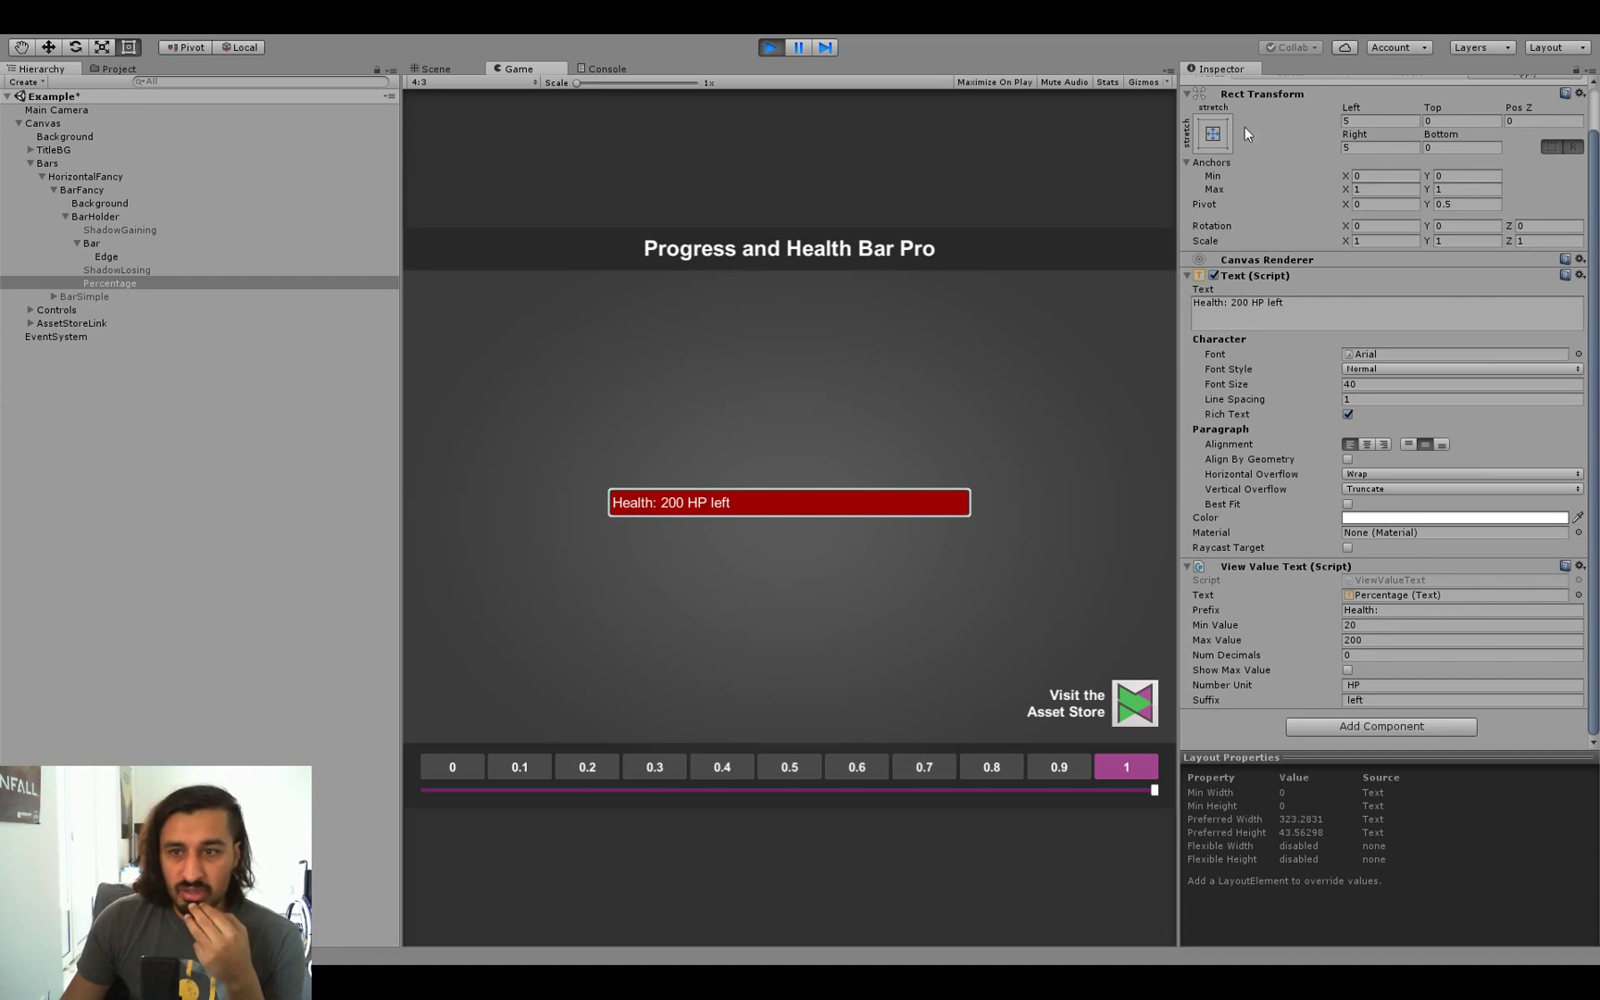
Step: Dock the Project browser beside the Inspector, open PS-ProgressBar/Scripts, set the bar to 0.6 and select Bar
{"action": "scroll", "coordinate": [1292, 84], "scroll_direction": "up", "scroll_amount": 1}
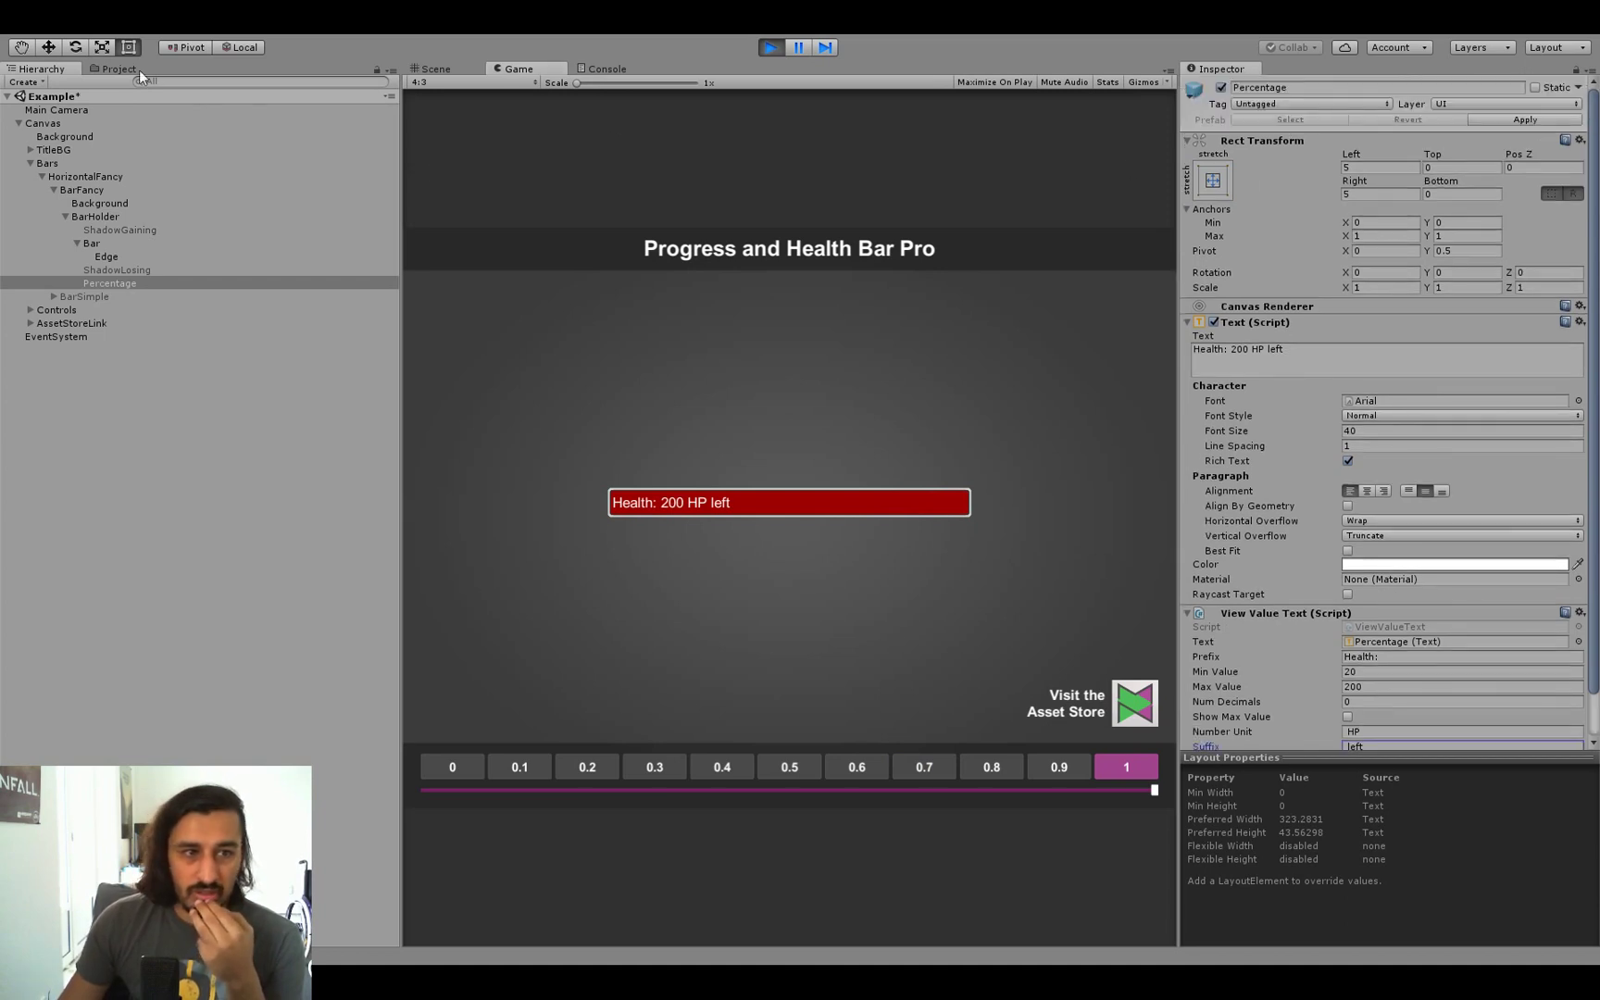
{"action": "left_click_drag", "start_coordinate": [111, 64], "coordinate": [1264, 71]}
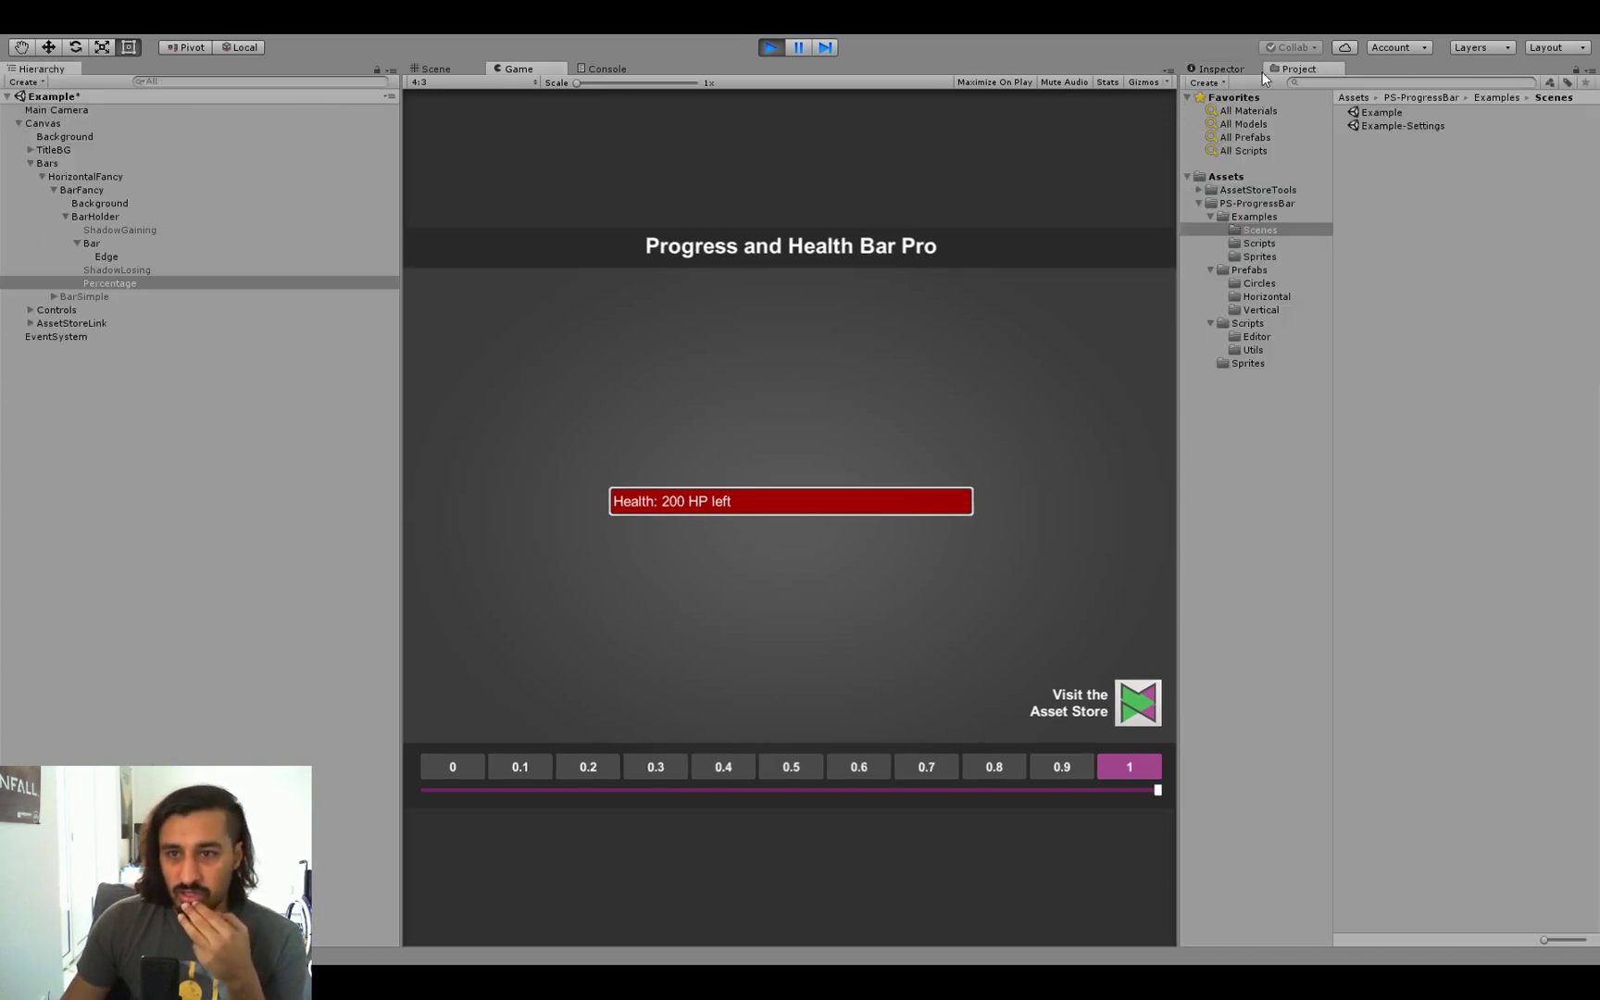
{"action": "left_click", "coordinate": [1247, 324]}
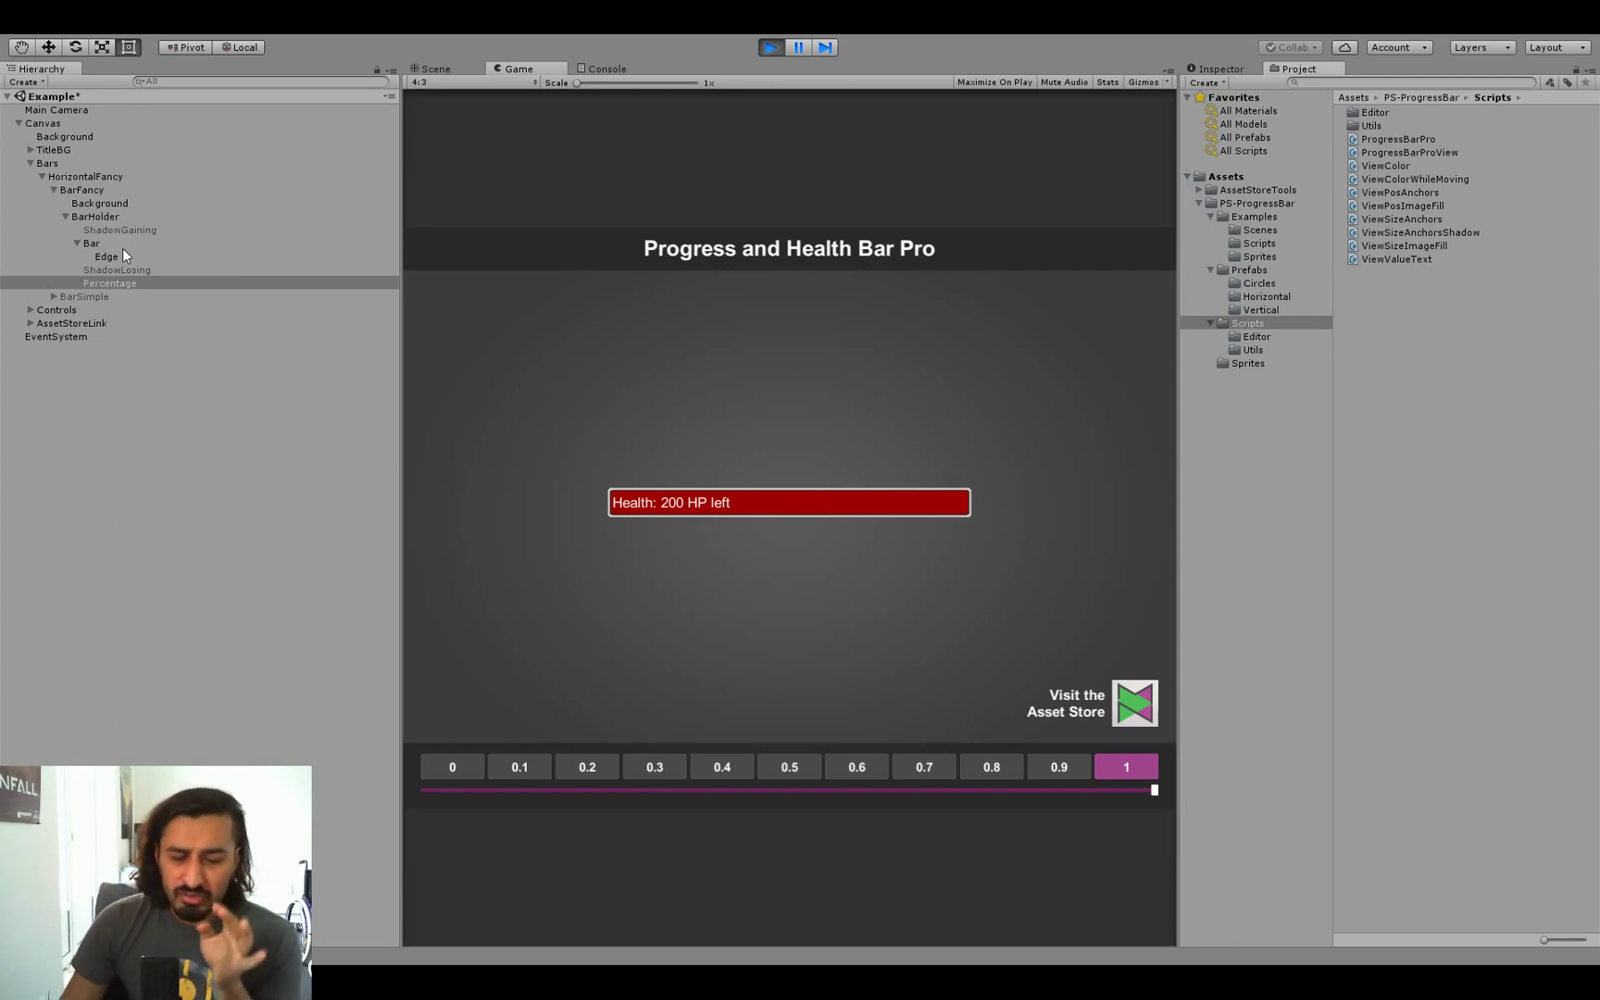
{"action": "left_click", "coordinate": [872, 769]}
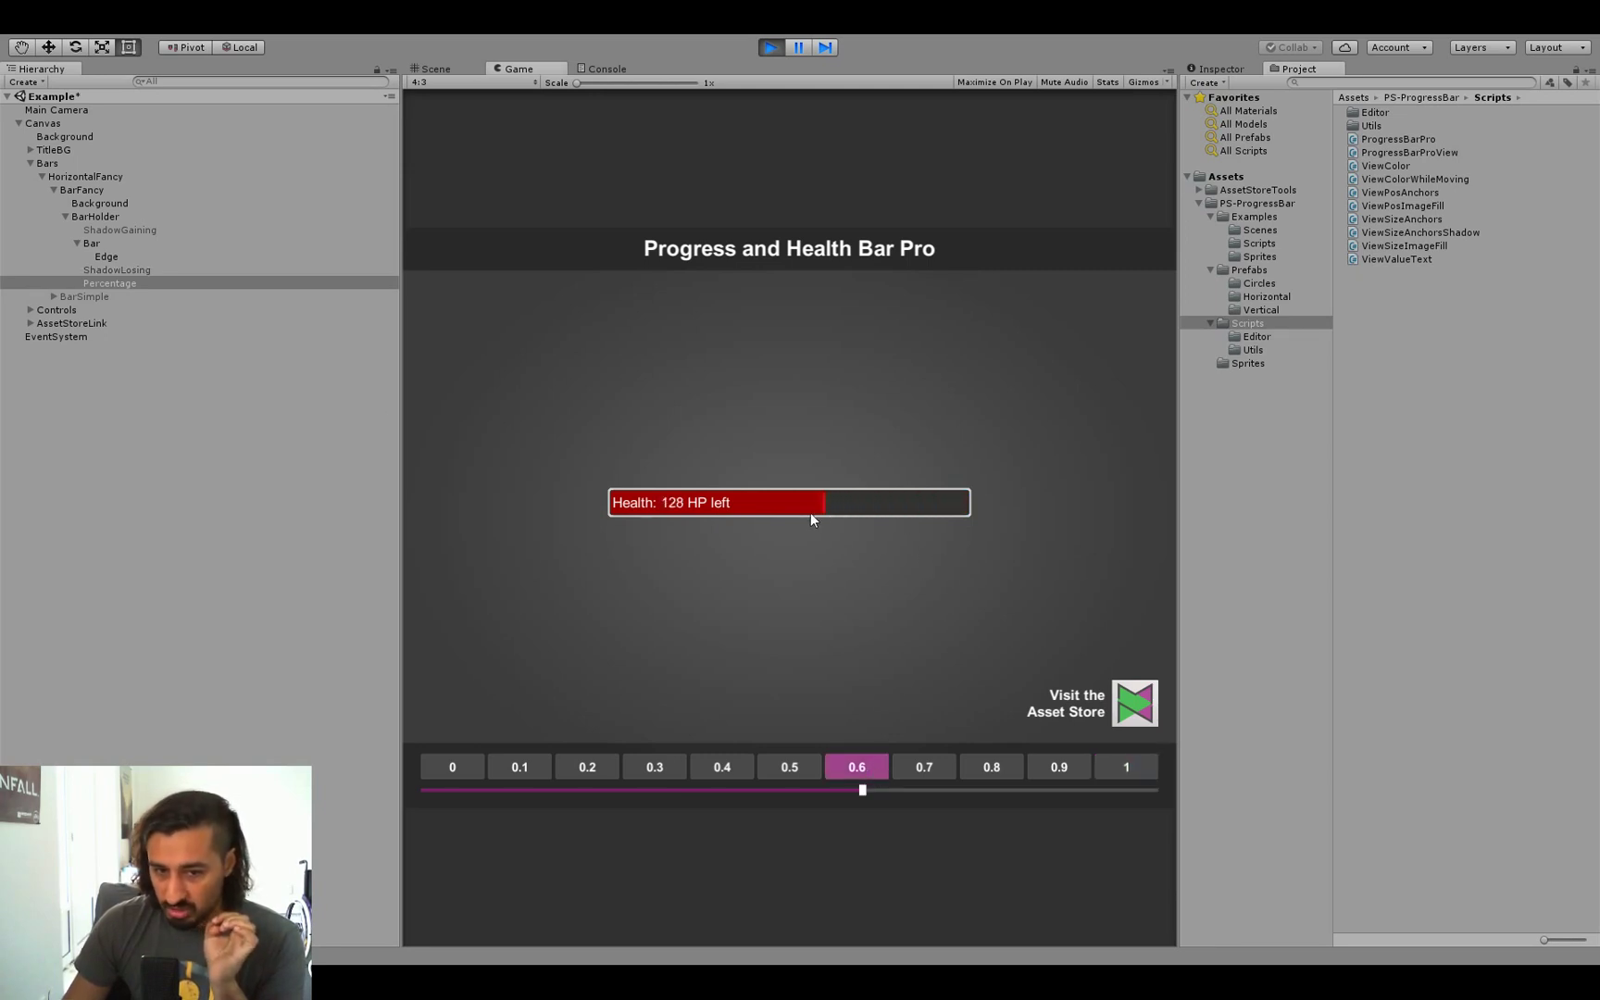
{"action": "left_click", "coordinate": [115, 239]}
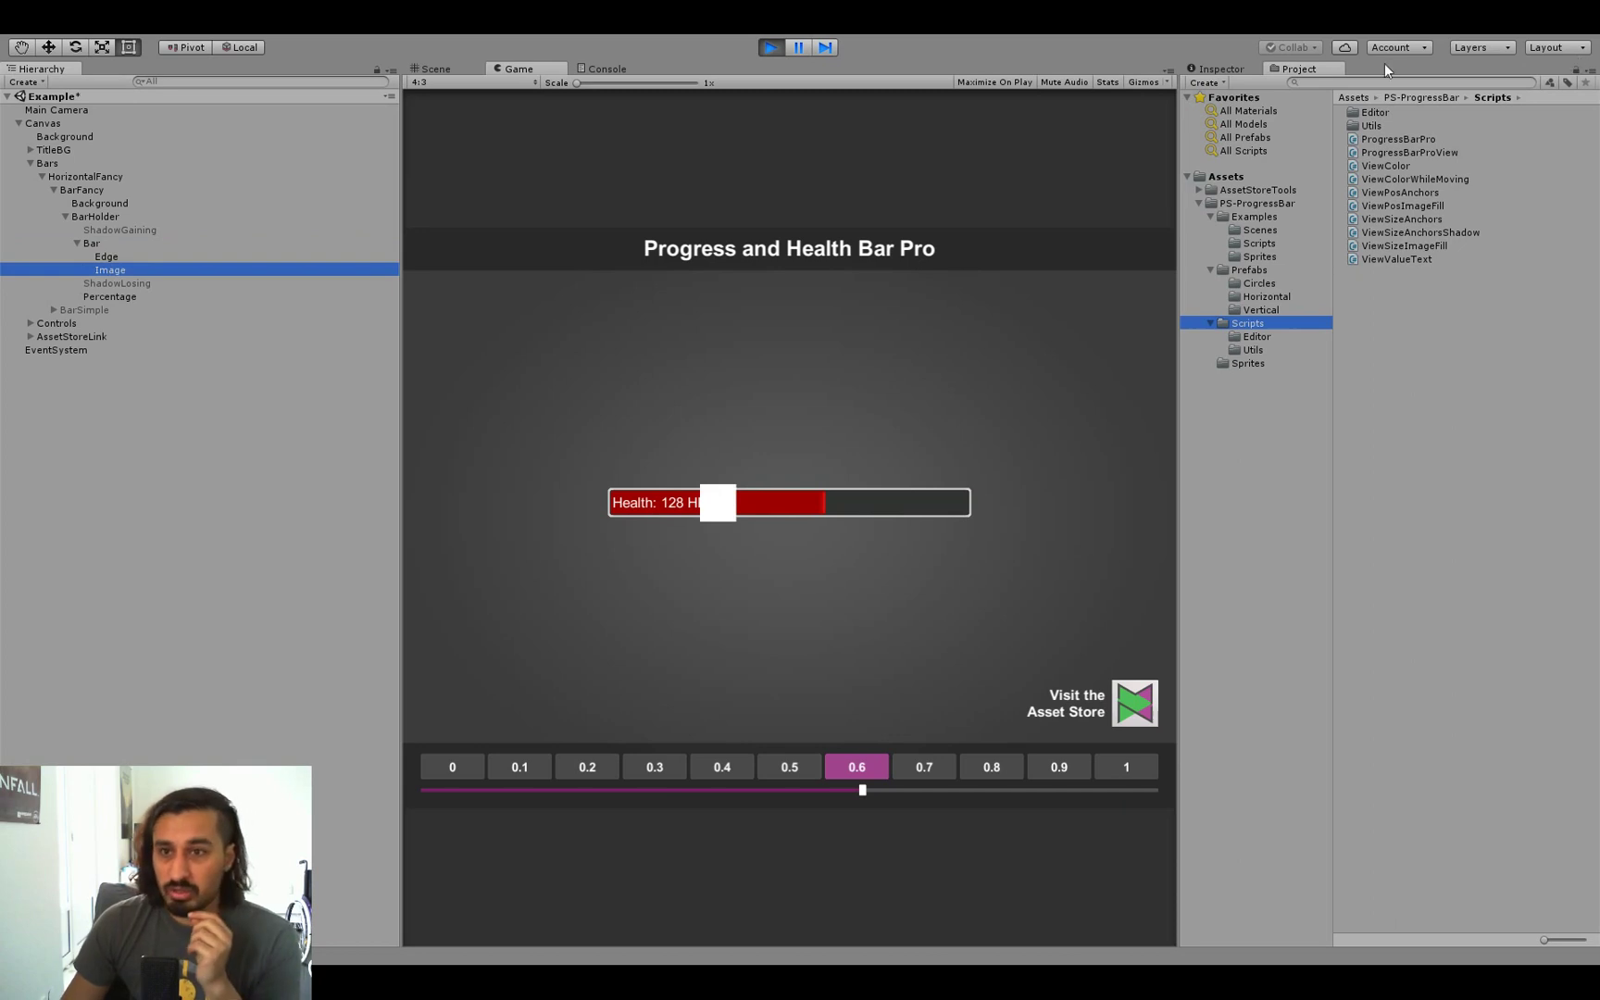
Step: Anchor the new Image to the Bar's right end with Anchors X set to 1
{"action": "left_click", "coordinate": [1239, 71]}
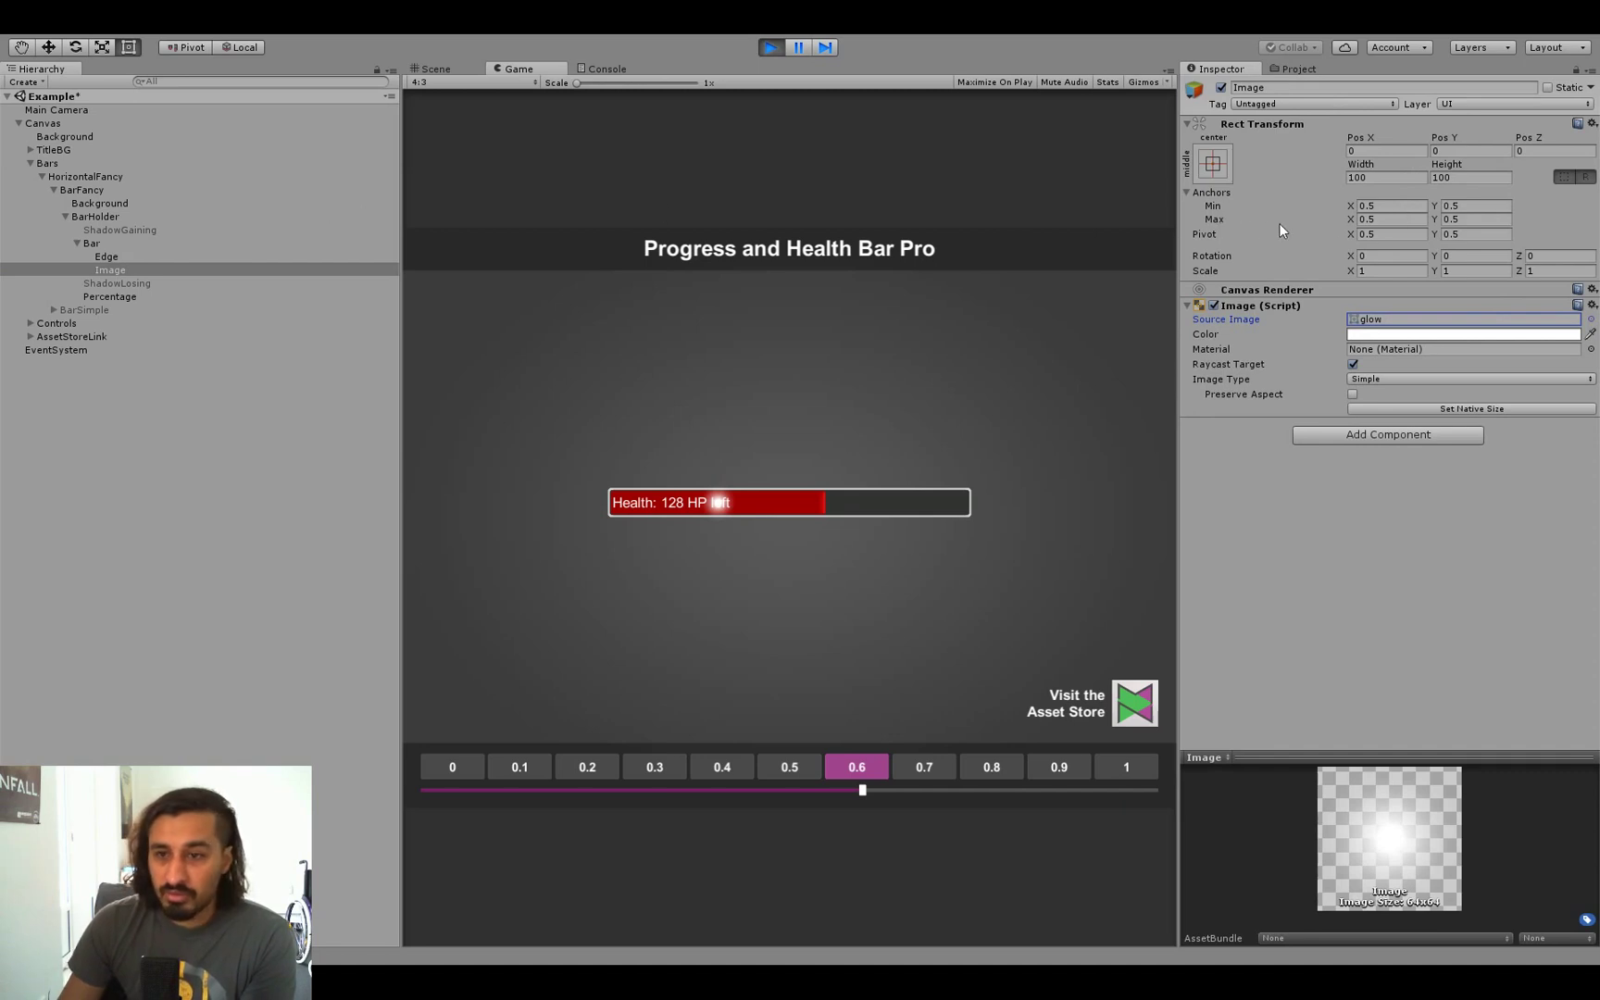
{"action": "left_click", "coordinate": [1388, 205]}
{"action": "type", "text": "1"}
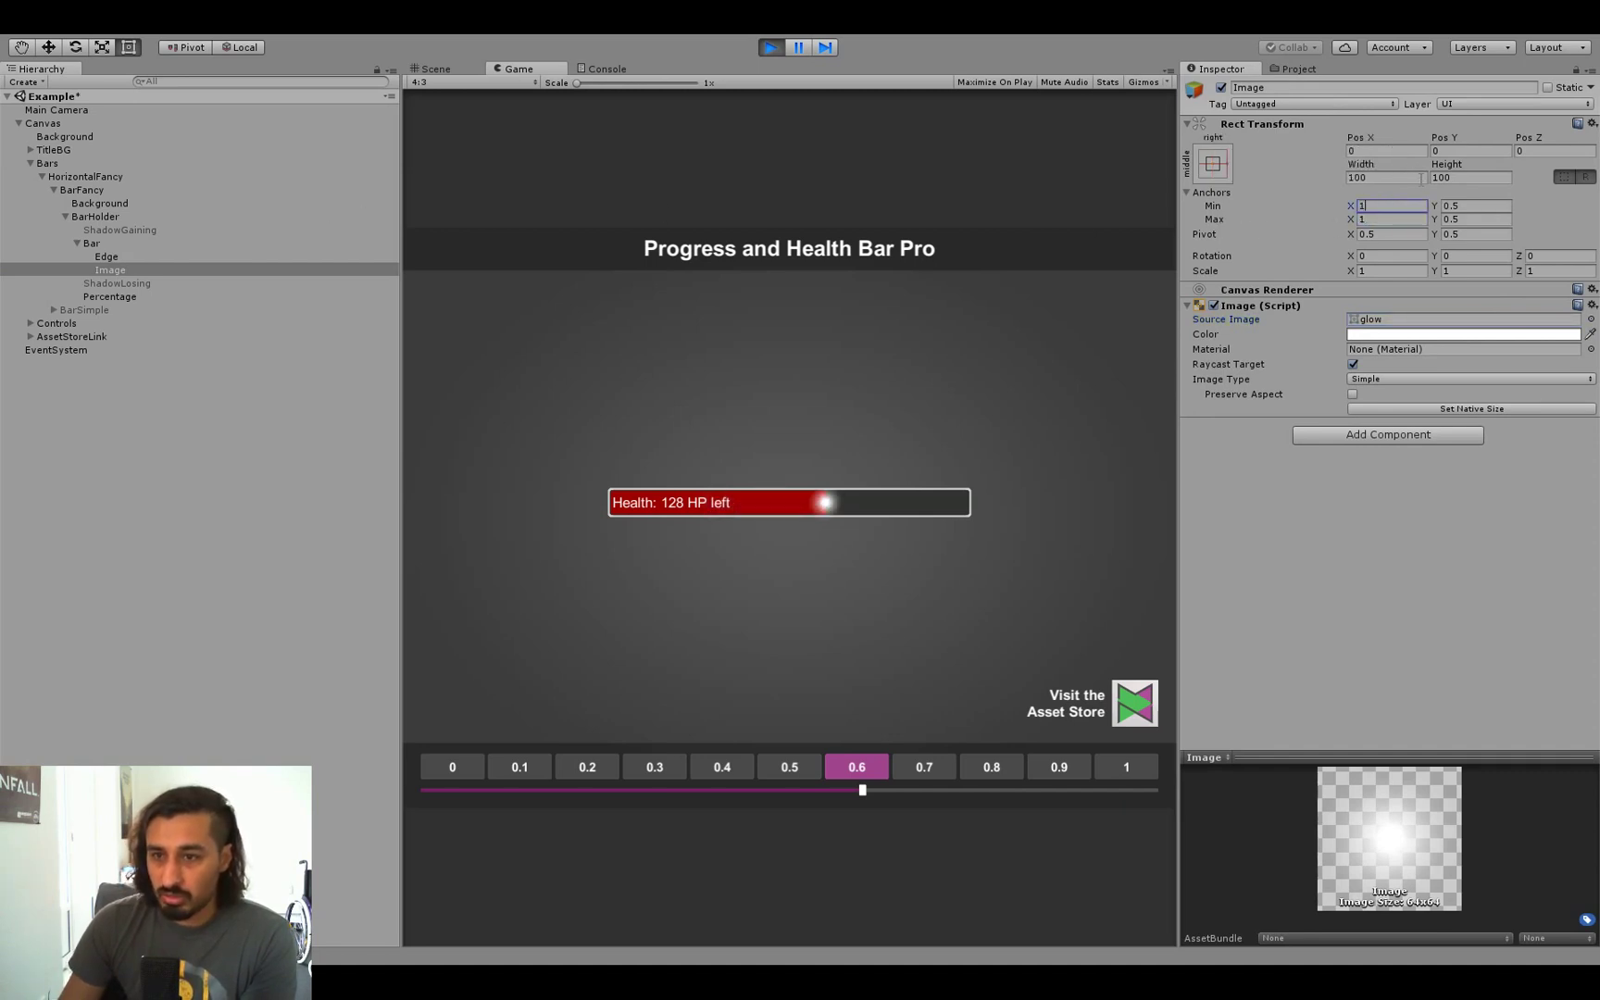
{"action": "type", "text": "120"}
Step: Size the glow Image to 128 wide by 128 high
{"action": "key", "text": "Tab"}
{"action": "type", "text": "120"}
{"action": "key", "text": "BackSpace"}
{"action": "key", "text": "BackSpace"}
{"action": "key", "text": "BackSpace"}
{"action": "type", "text": "200"}
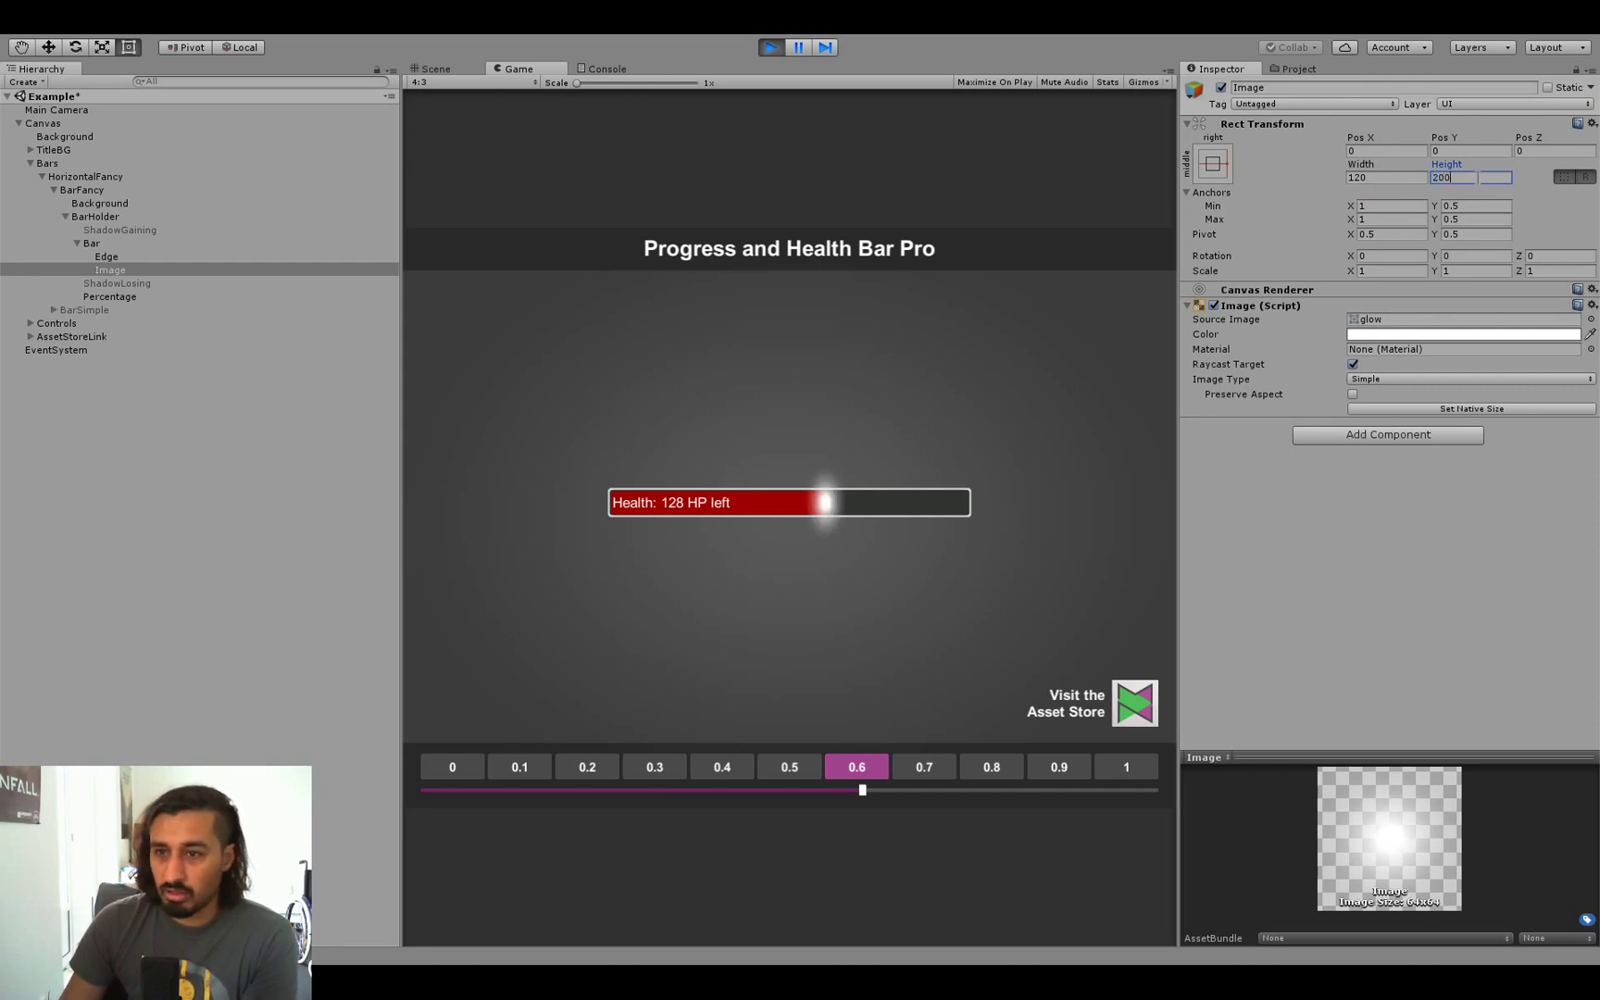
{"action": "key", "text": "BackSpace"}
{"action": "key", "text": "BackSpace"}
{"action": "key", "text": "BackSpace"}
{"action": "type", "text": "128"}
{"action": "key", "text": "shift+Tab"}
{"action": "type", "text": "142"}
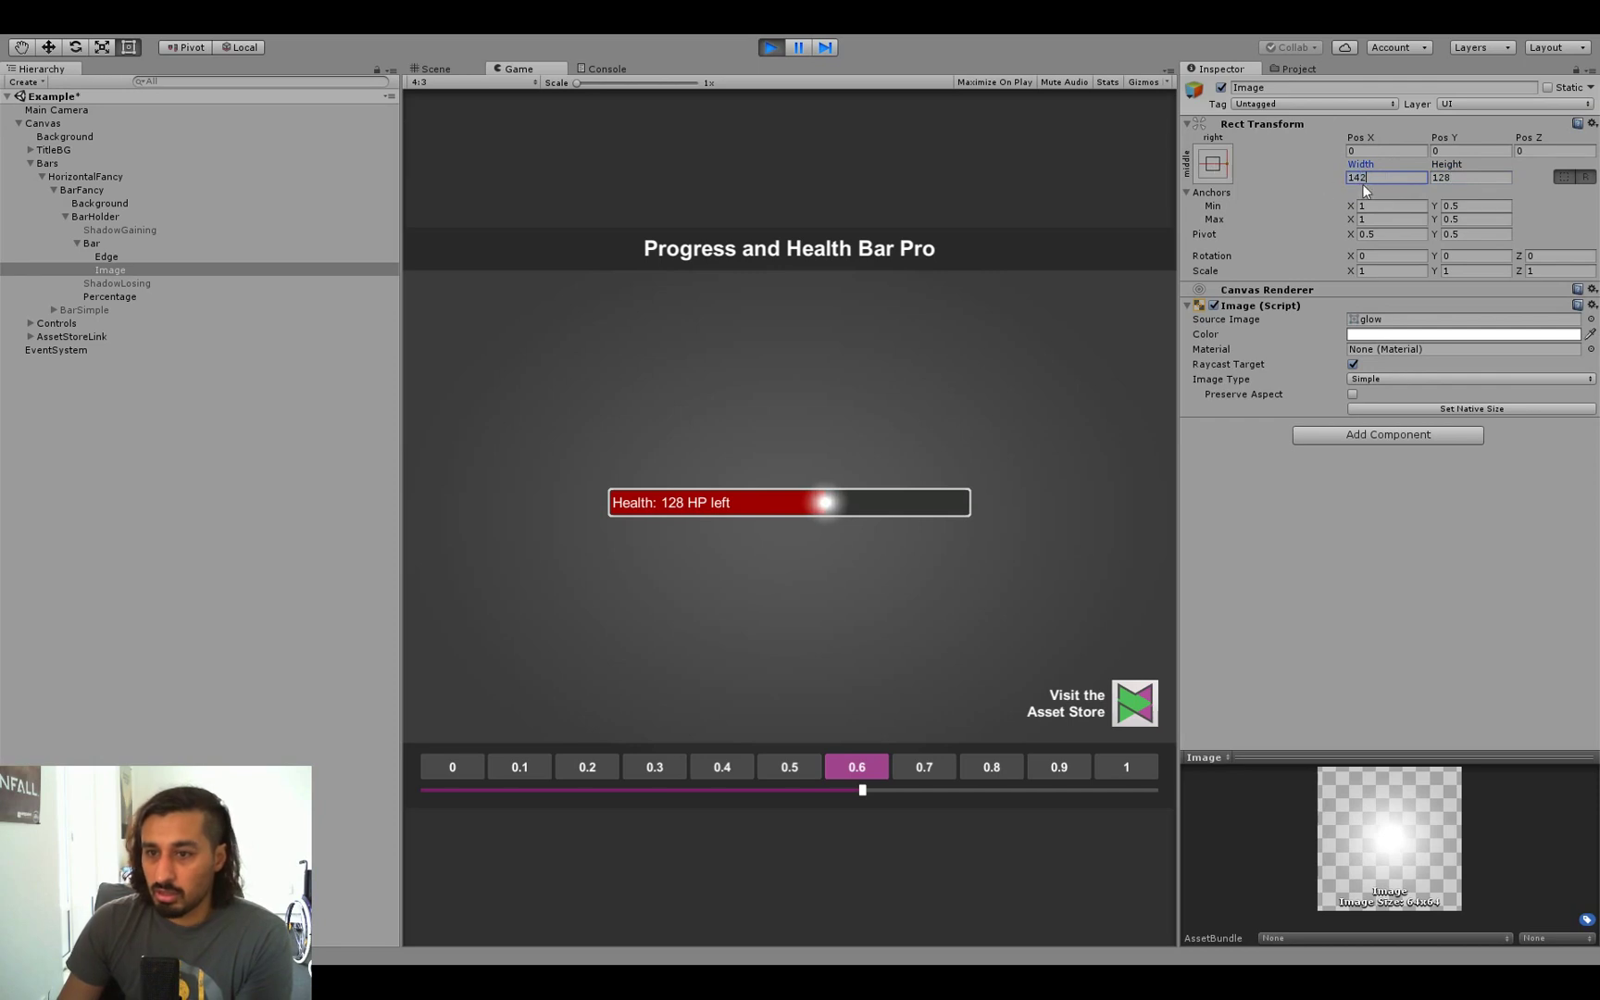
{"action": "key", "text": "BackSpace"}
{"action": "key", "text": "BackSpace"}
{"action": "key", "text": "BackSpace"}
{"action": "type", "text": "128"}
{"action": "key", "text": "Return"}
{"action": "left_click", "coordinate": [1298, 66]}
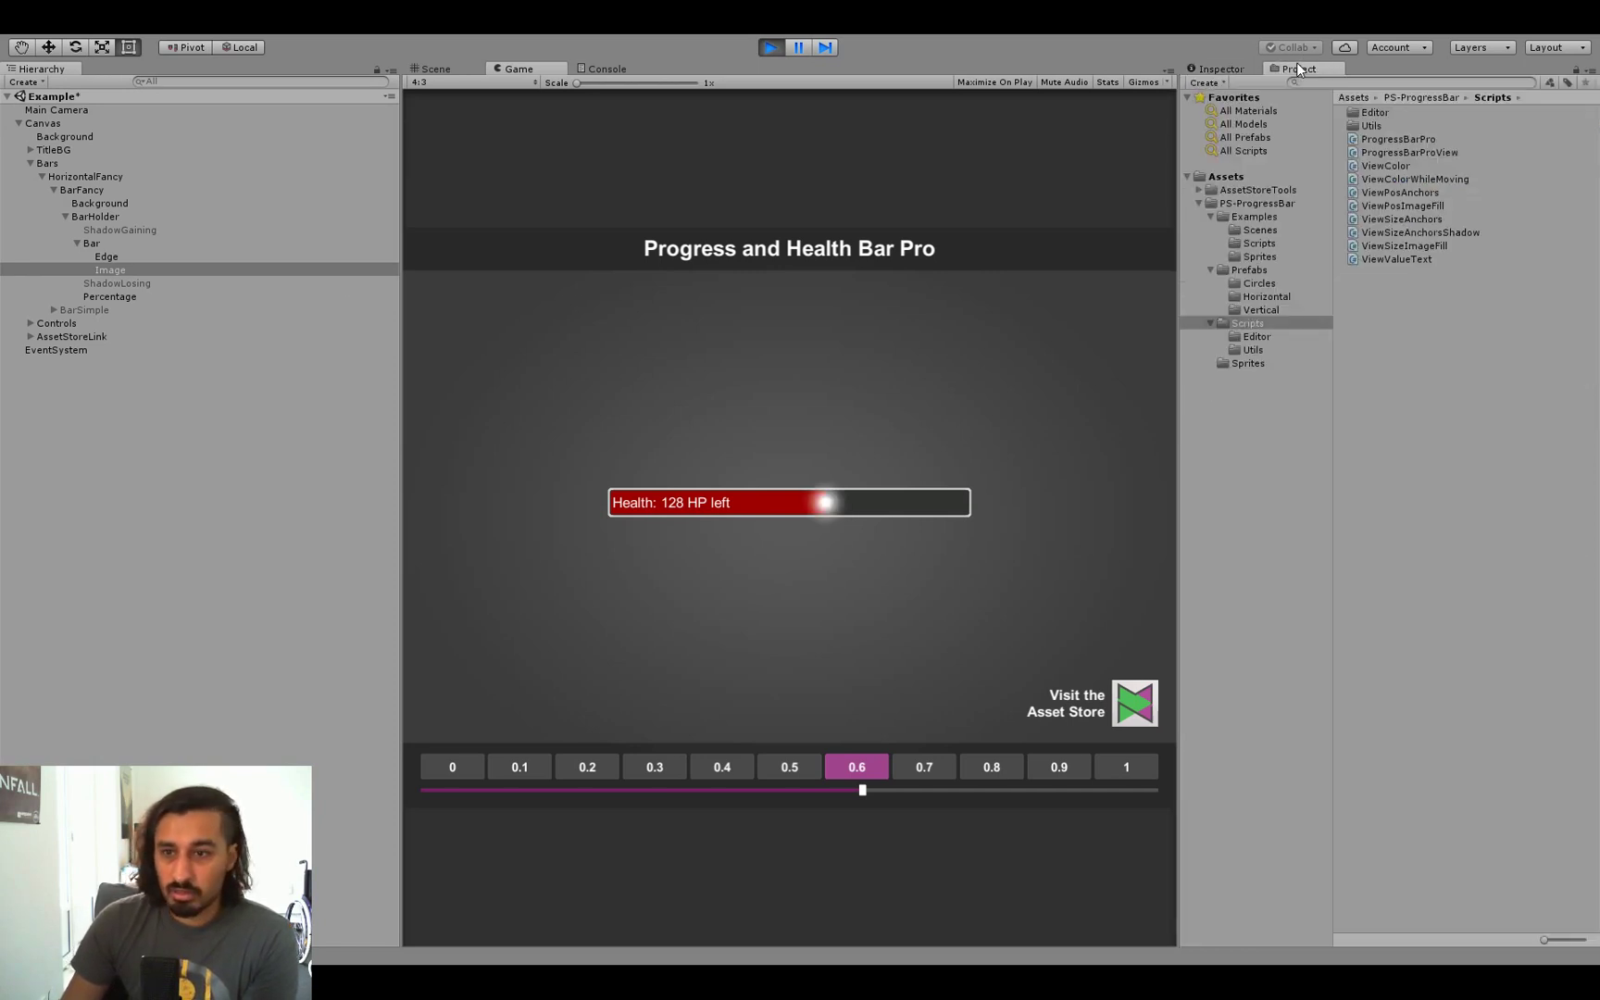
{"action": "left_click", "coordinate": [1221, 68]}
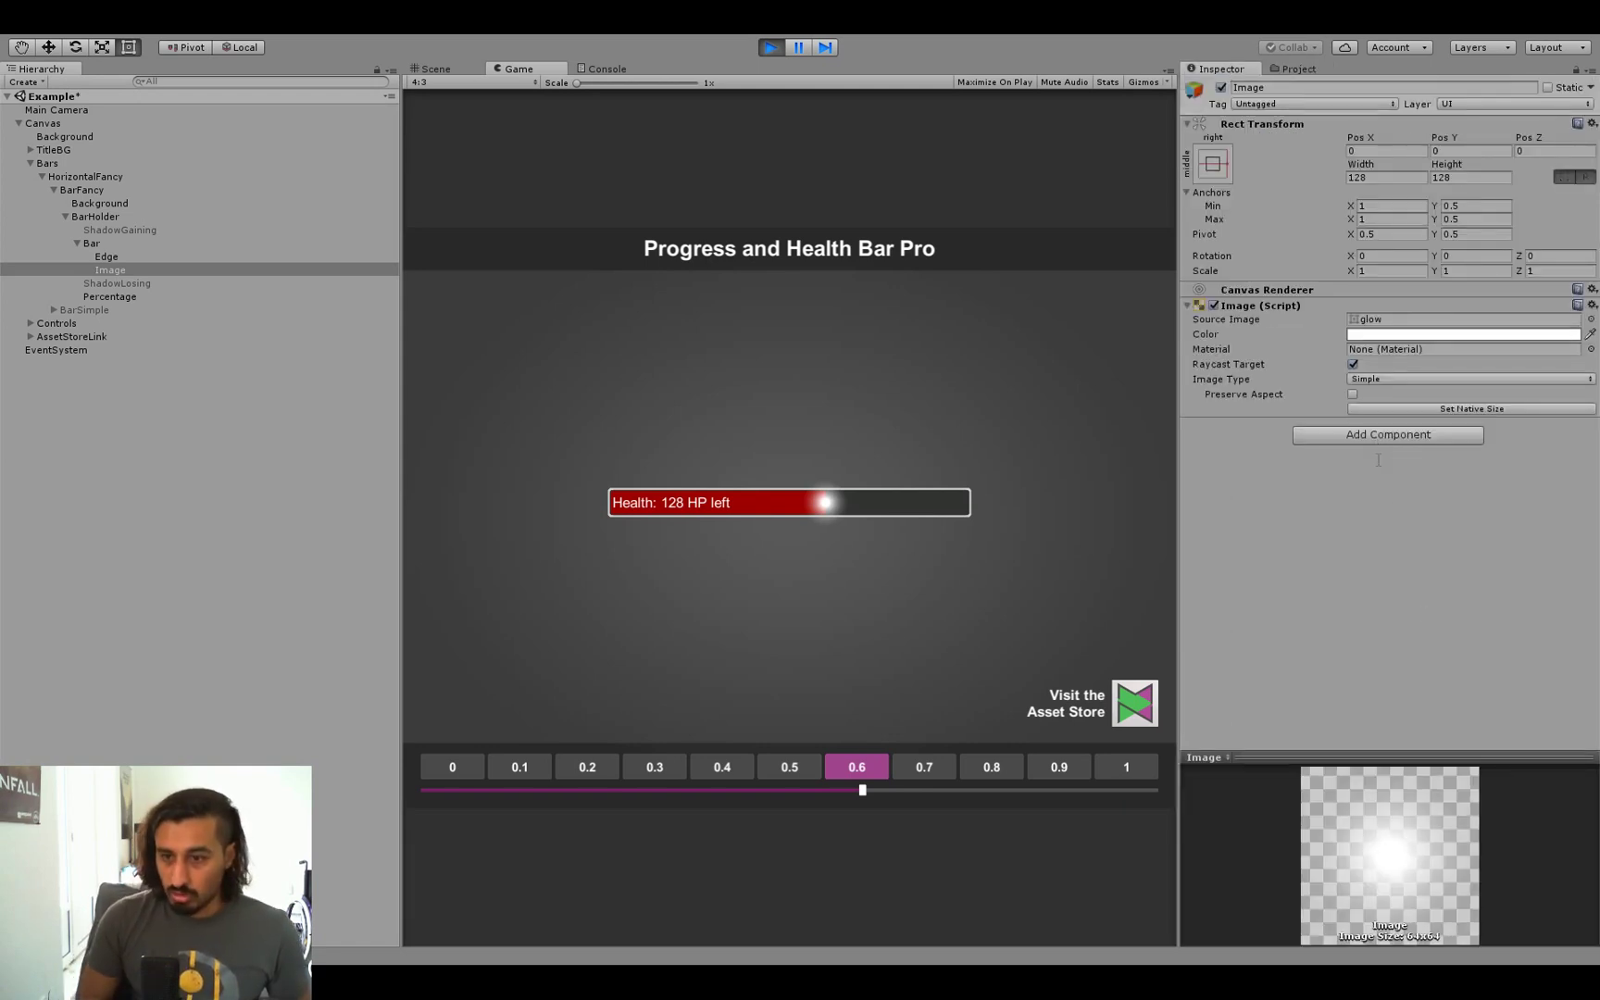
Step: Add View Color While Moving to the glow with its own Image as Graphic, then detect it in BarFancy's views
{"action": "left_click_drag", "start_coordinate": [1378, 460], "coordinate": [1378, 460]}
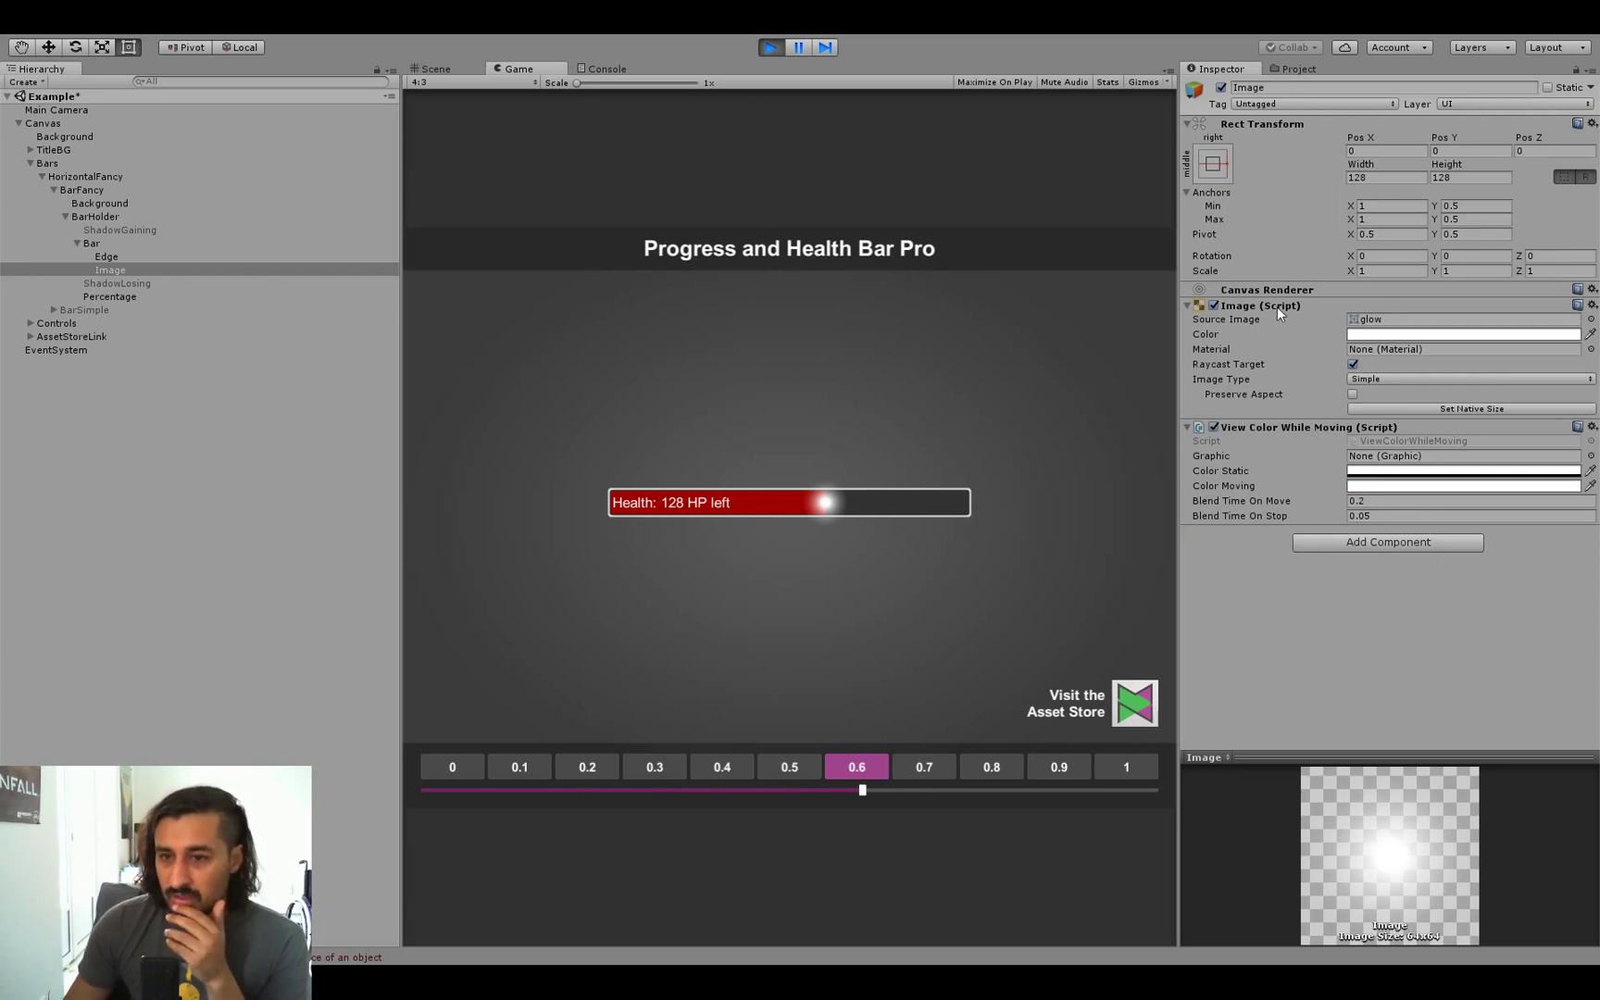
{"action": "left_click_drag", "start_coordinate": [1276, 307], "coordinate": [1425, 458]}
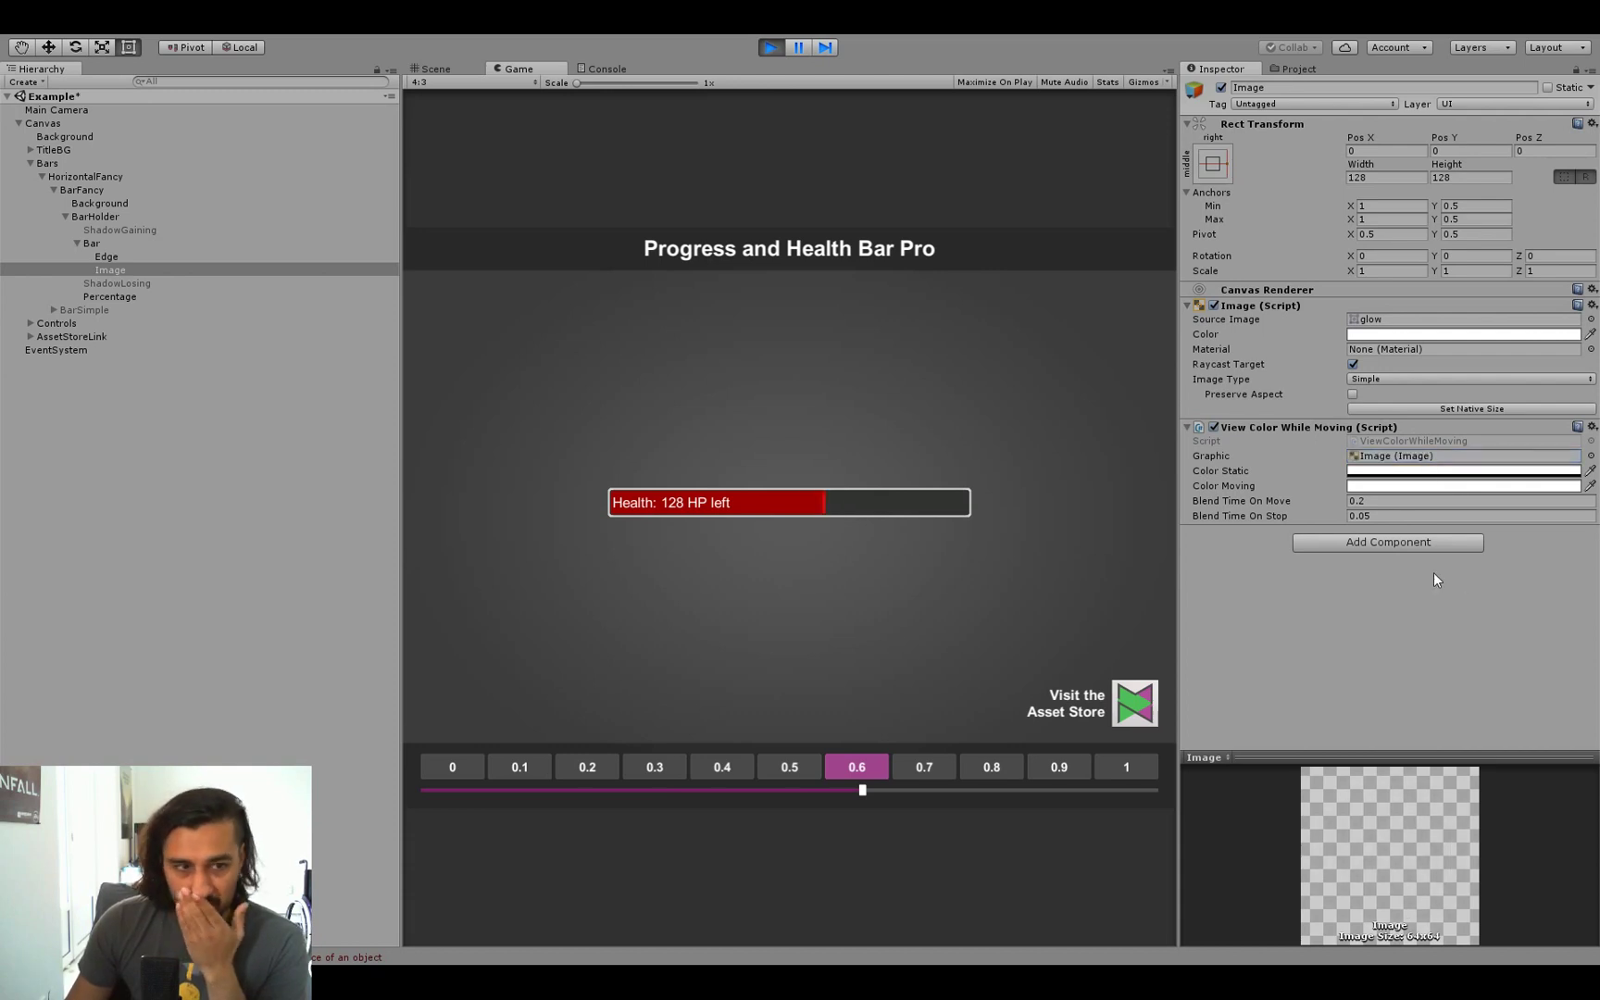
{"action": "left_click", "coordinate": [95, 188]}
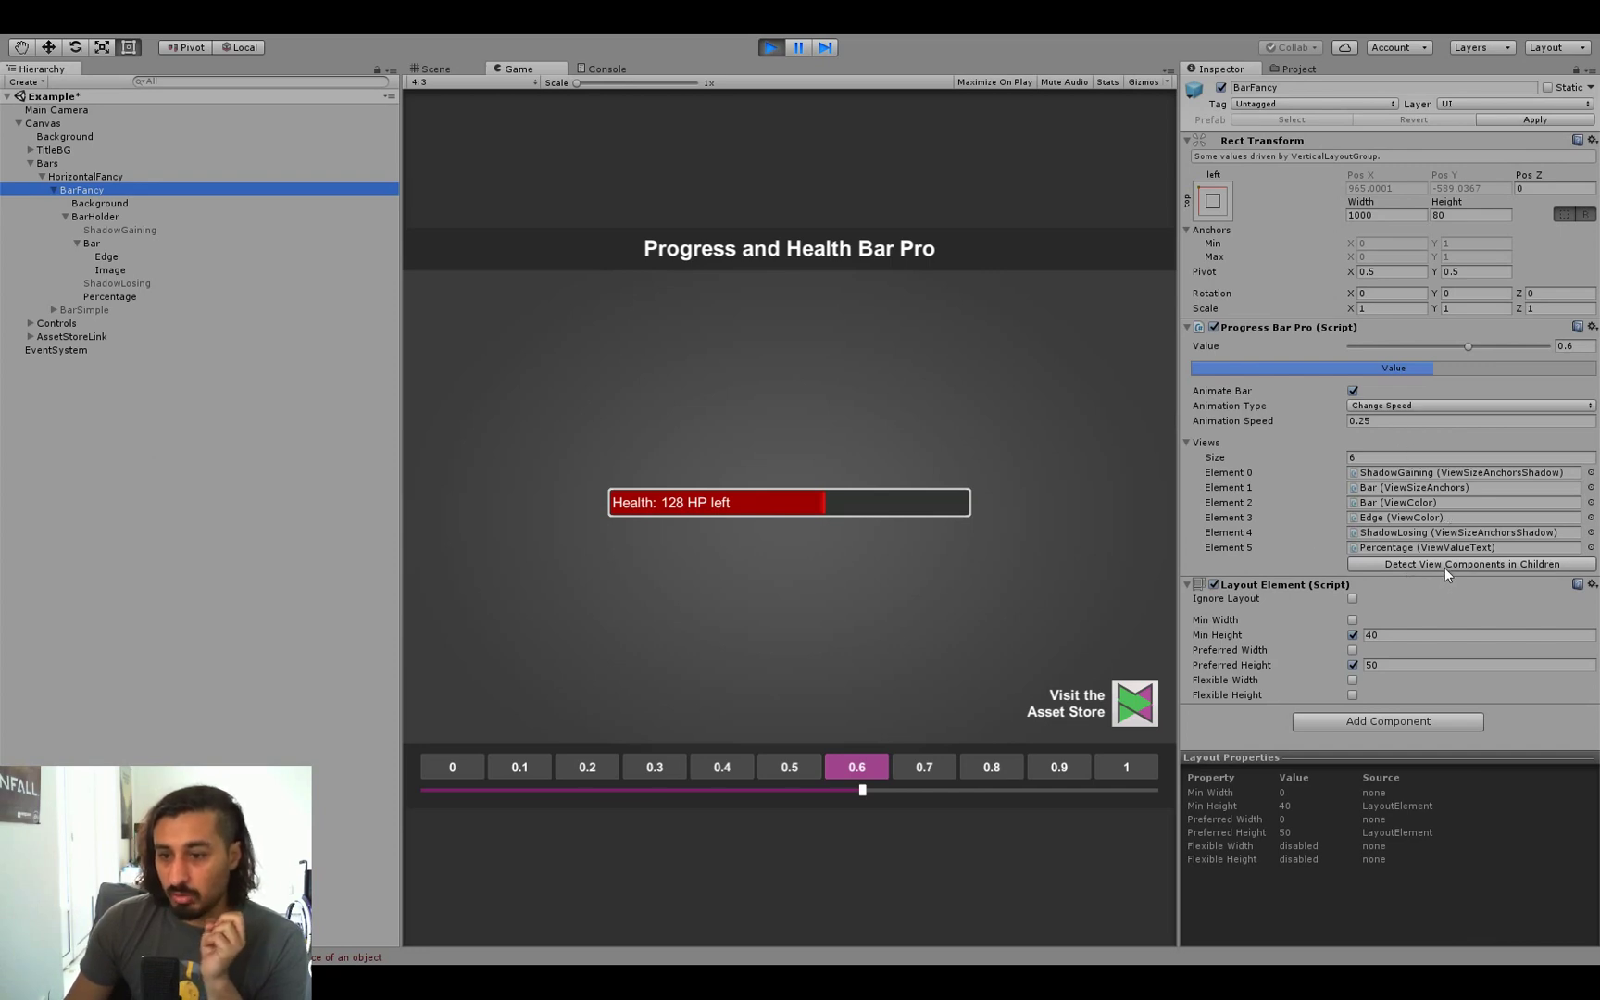
{"action": "left_click", "coordinate": [1446, 563]}
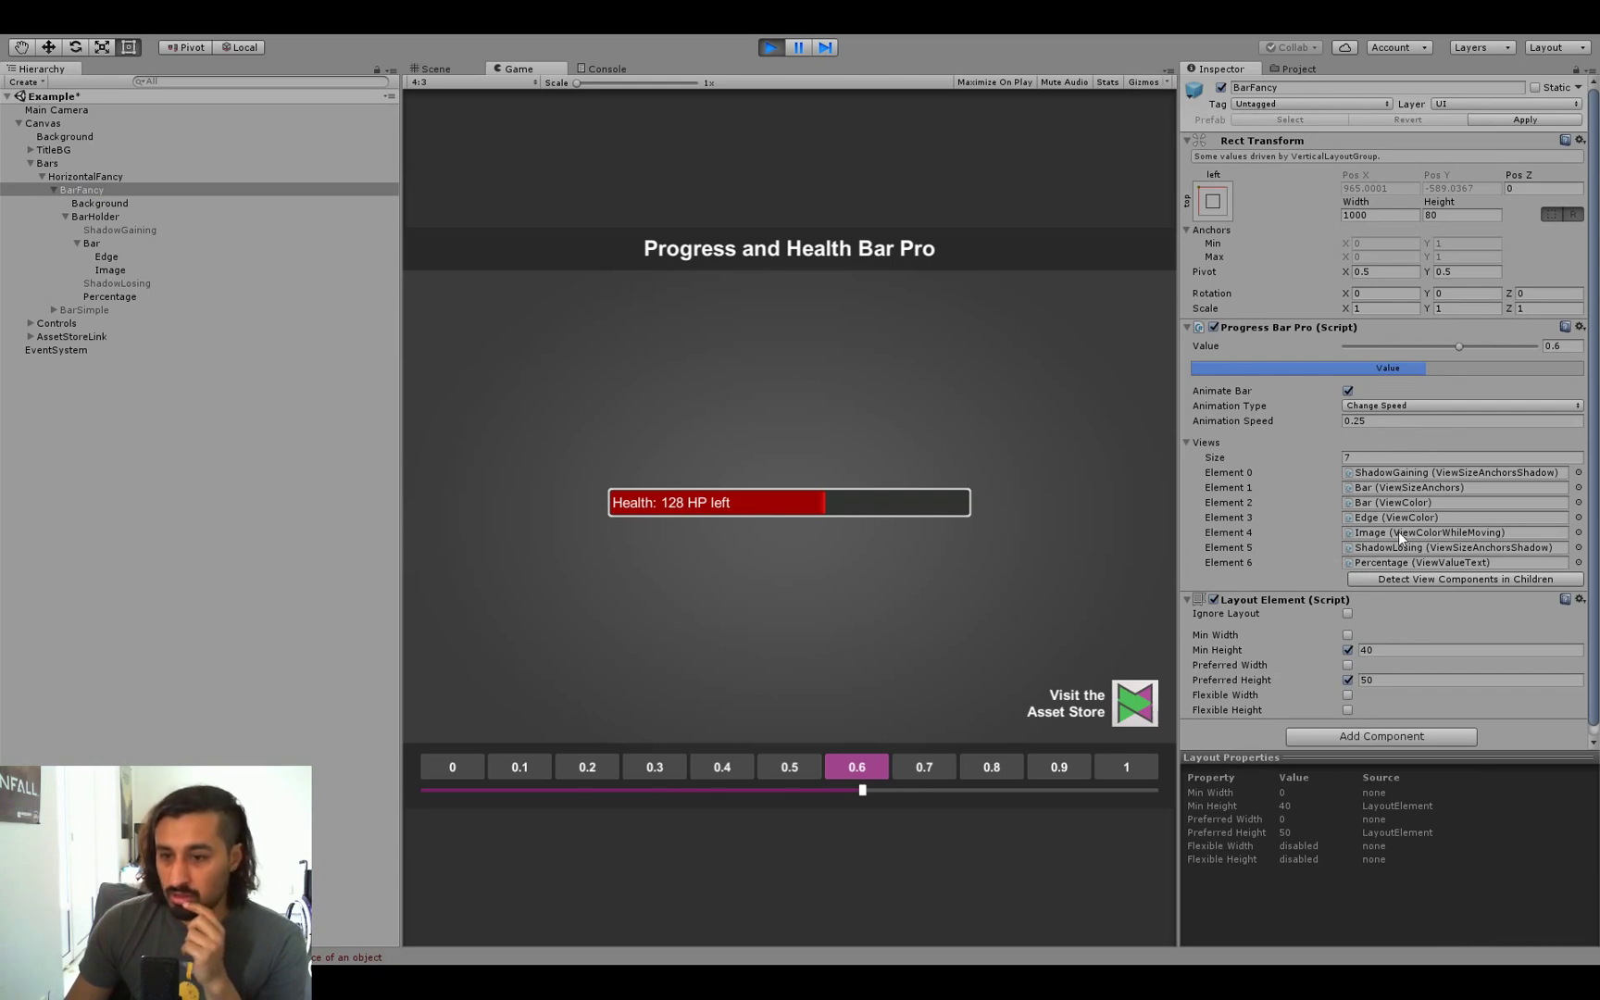
Step: Rename the Image object to GlowEffect with F2
{"action": "left_click", "coordinate": [151, 269]}
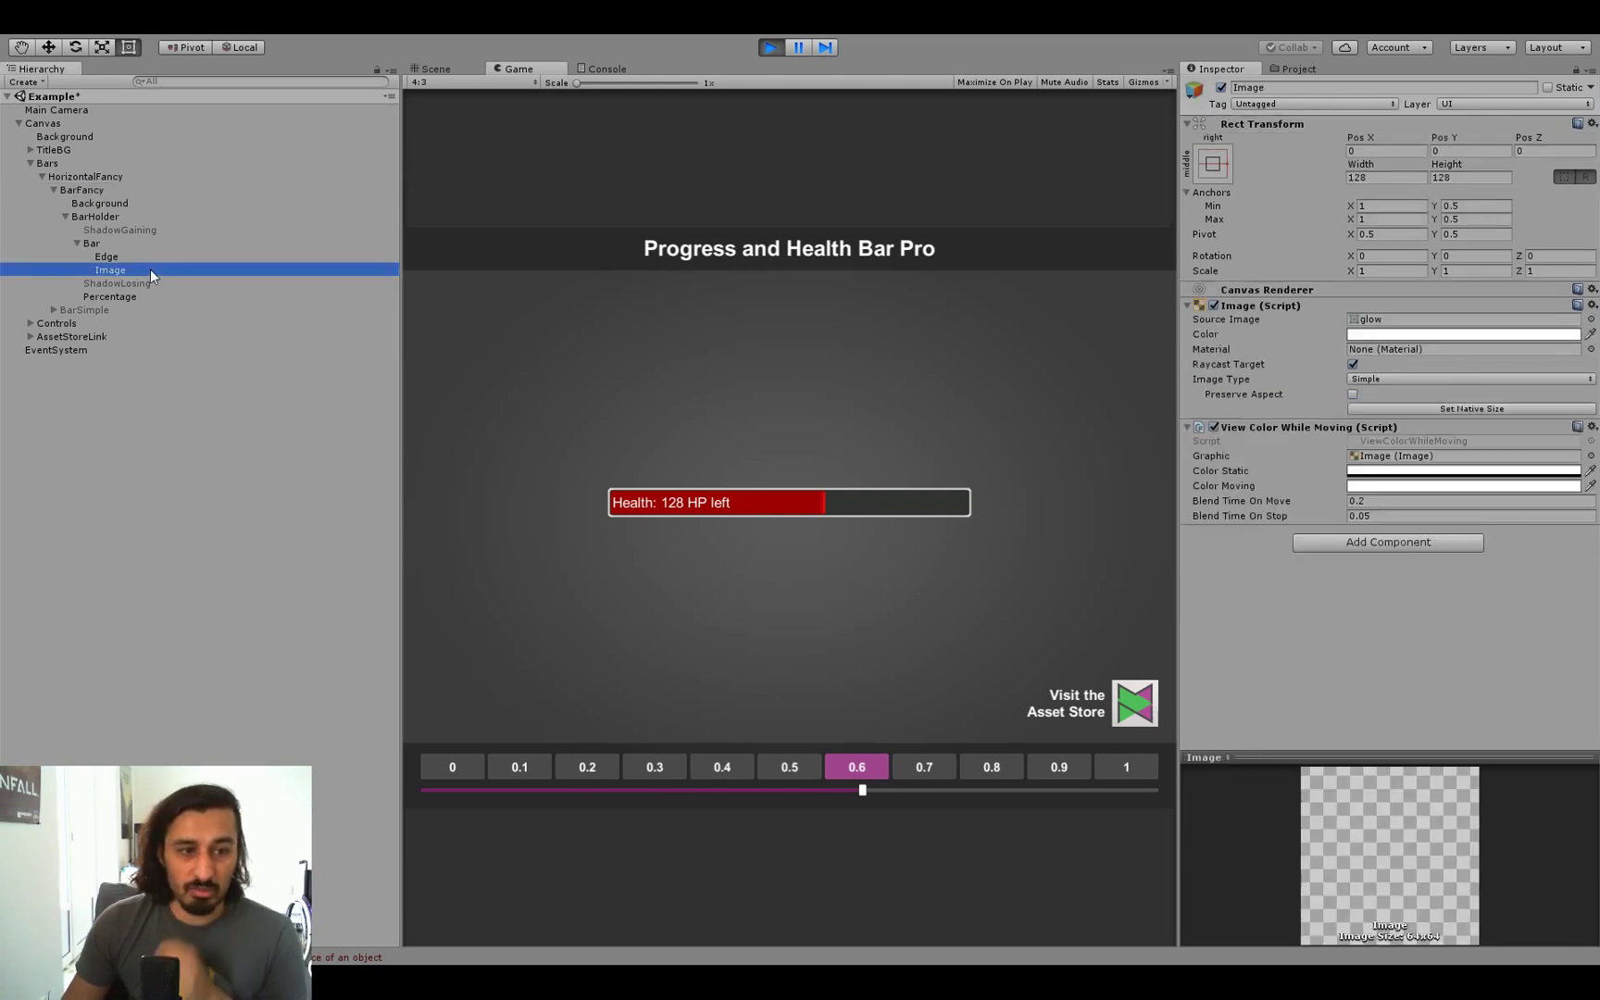
{"action": "key", "text": "F2"}
{"action": "type", "text": "GlowEffect"}
{"action": "key", "text": "Return"}
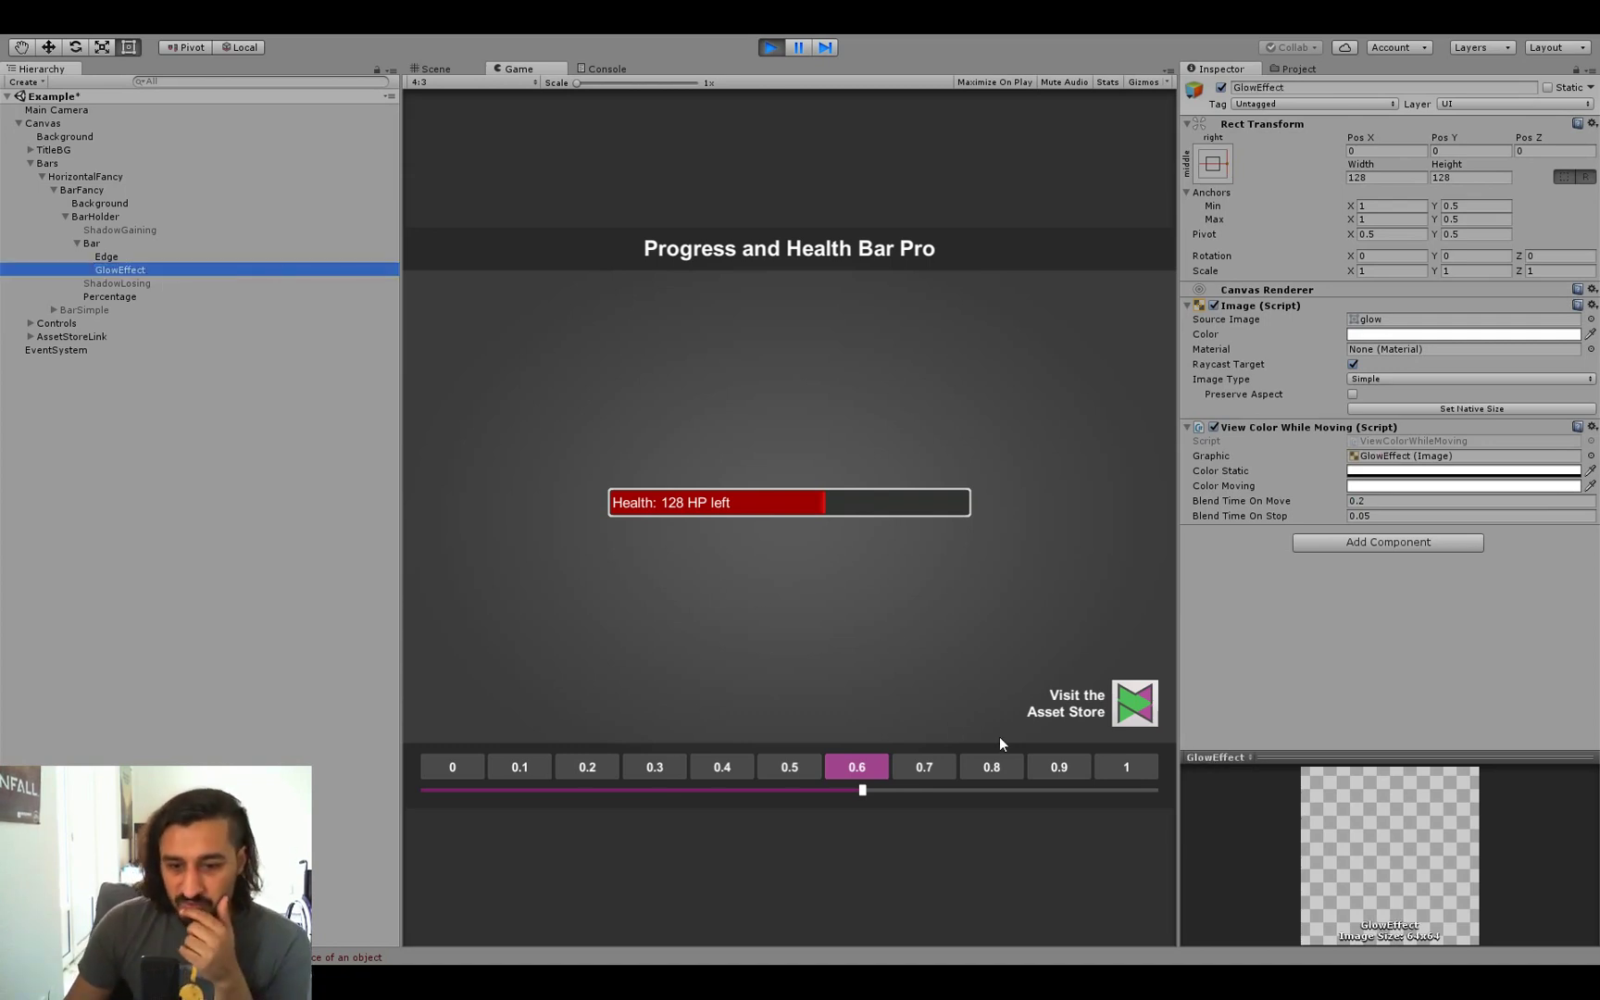
Step: Test the glow by setting the bar to 1, 0.2, 0.7 and 0.3
{"action": "left_click", "coordinate": [1101, 769]}
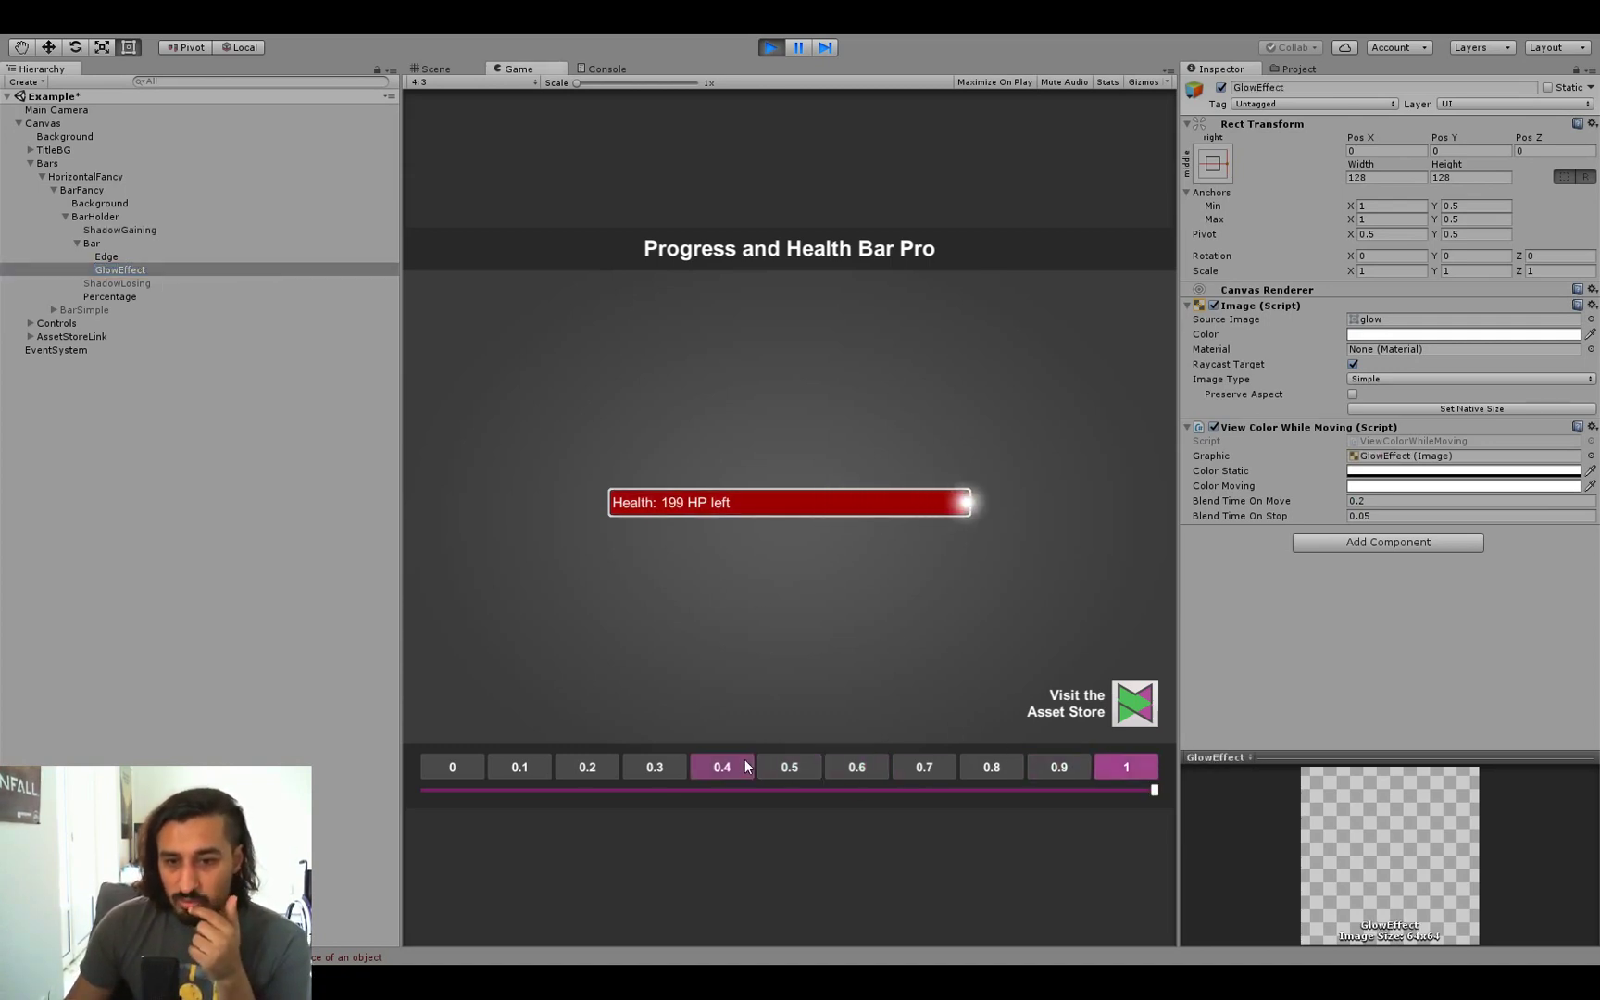
{"action": "left_click", "coordinate": [588, 765]}
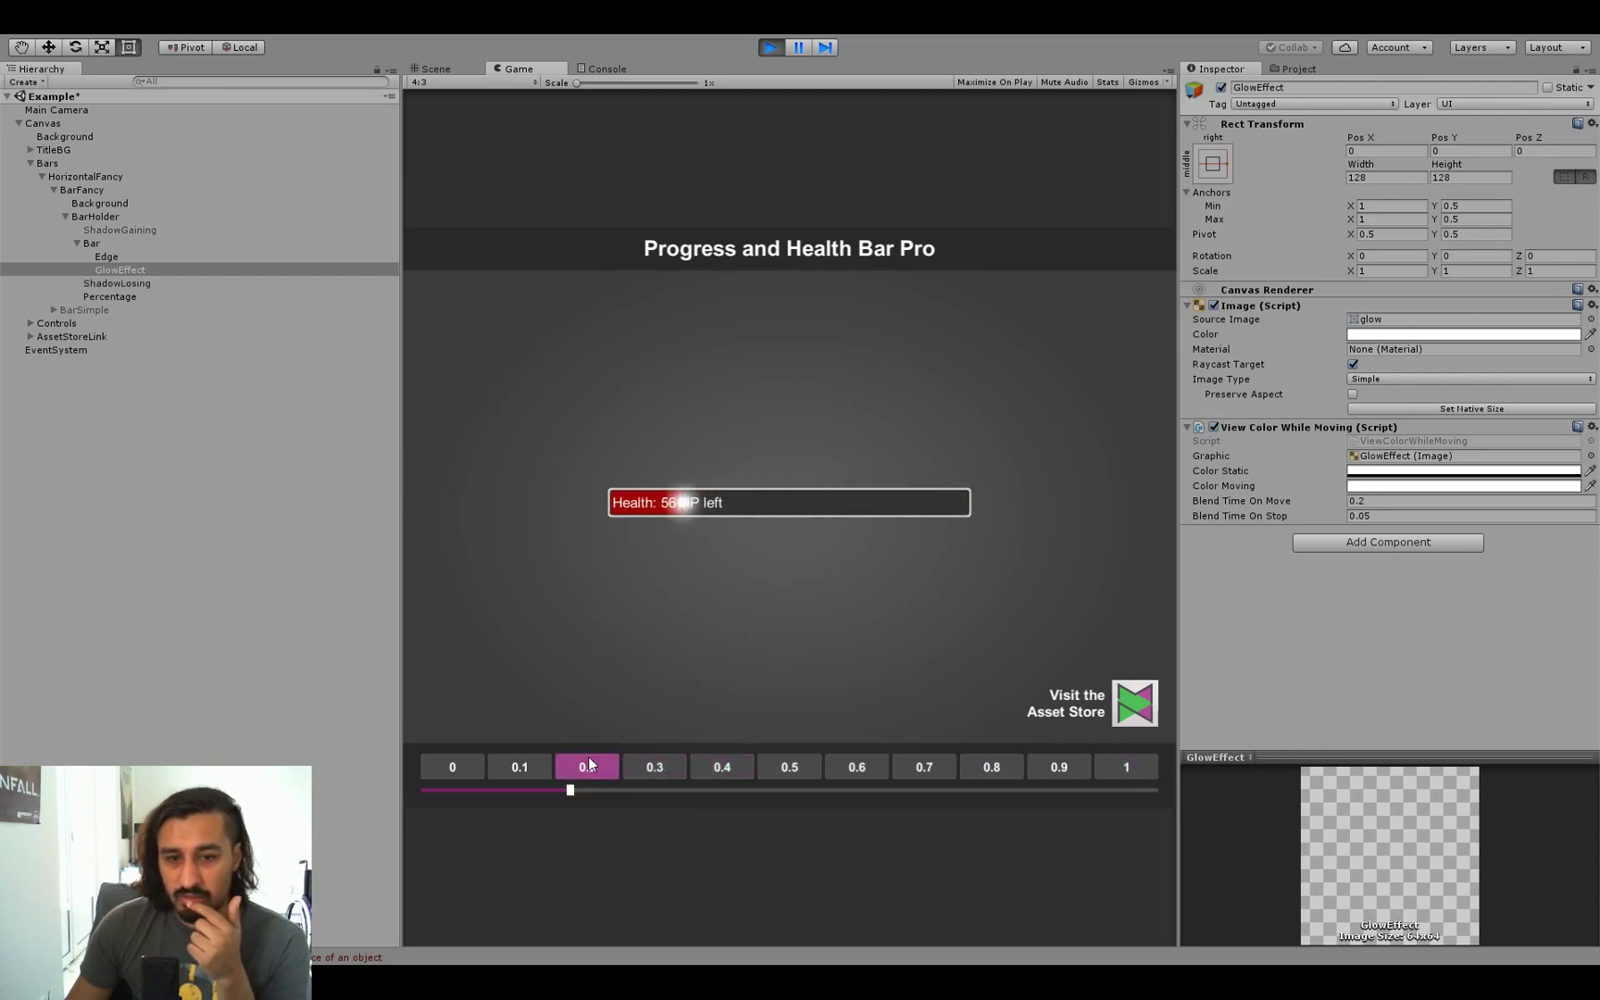
{"action": "left_click", "coordinate": [938, 766]}
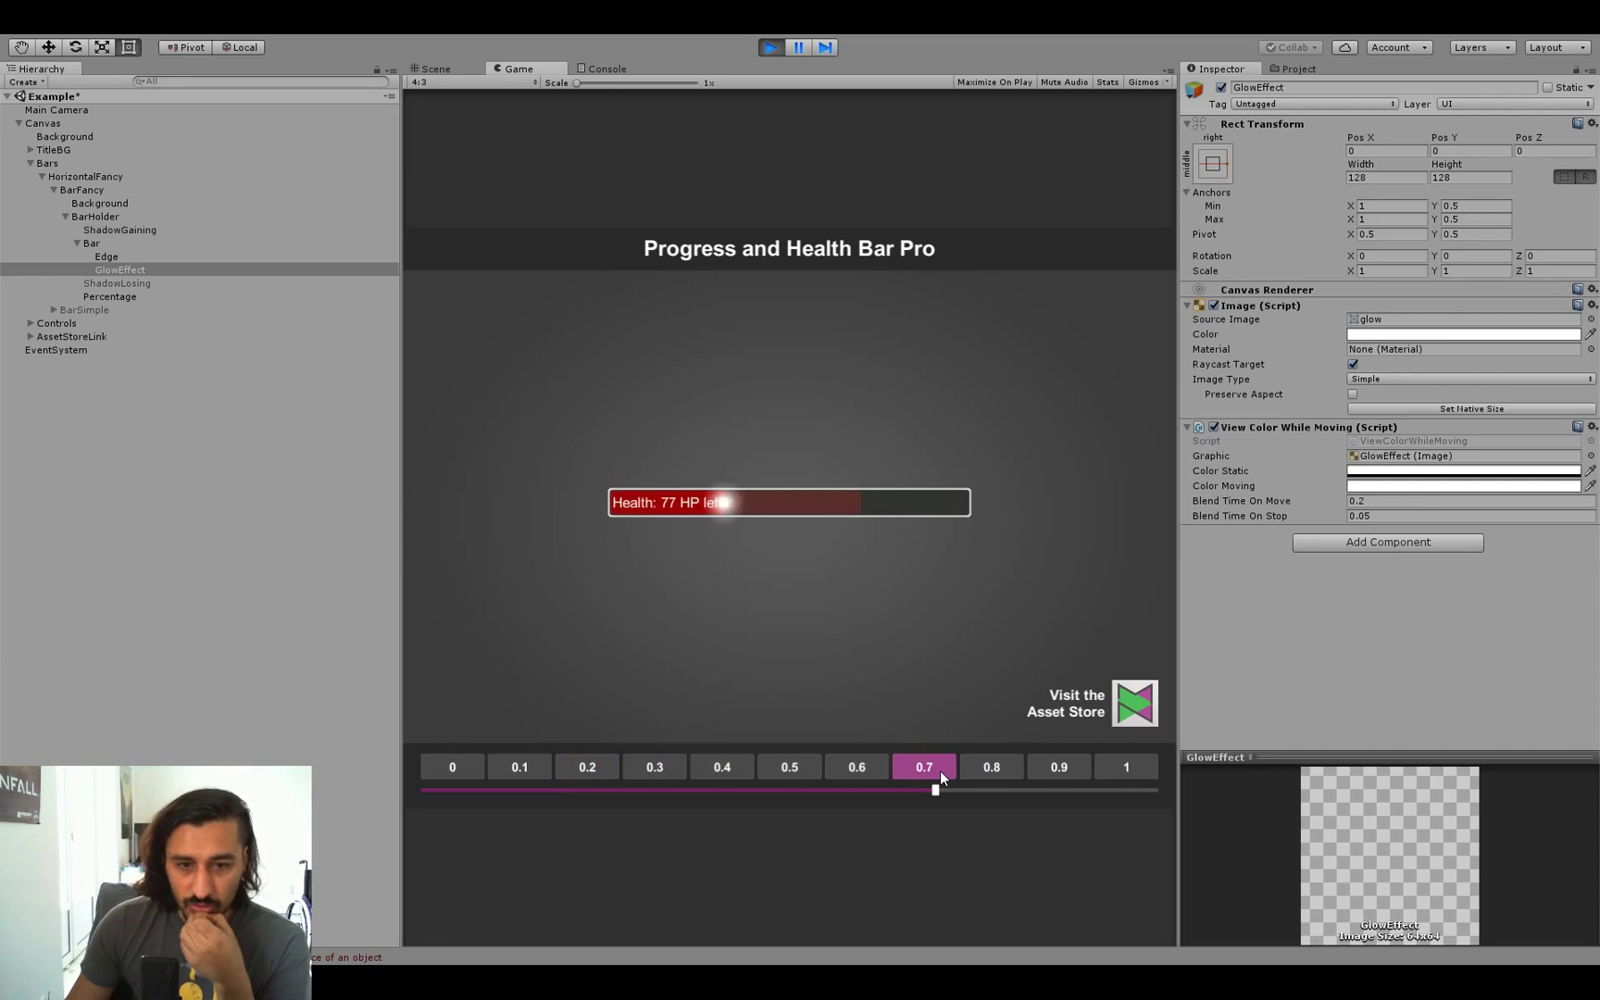
{"action": "left_click", "coordinate": [659, 759]}
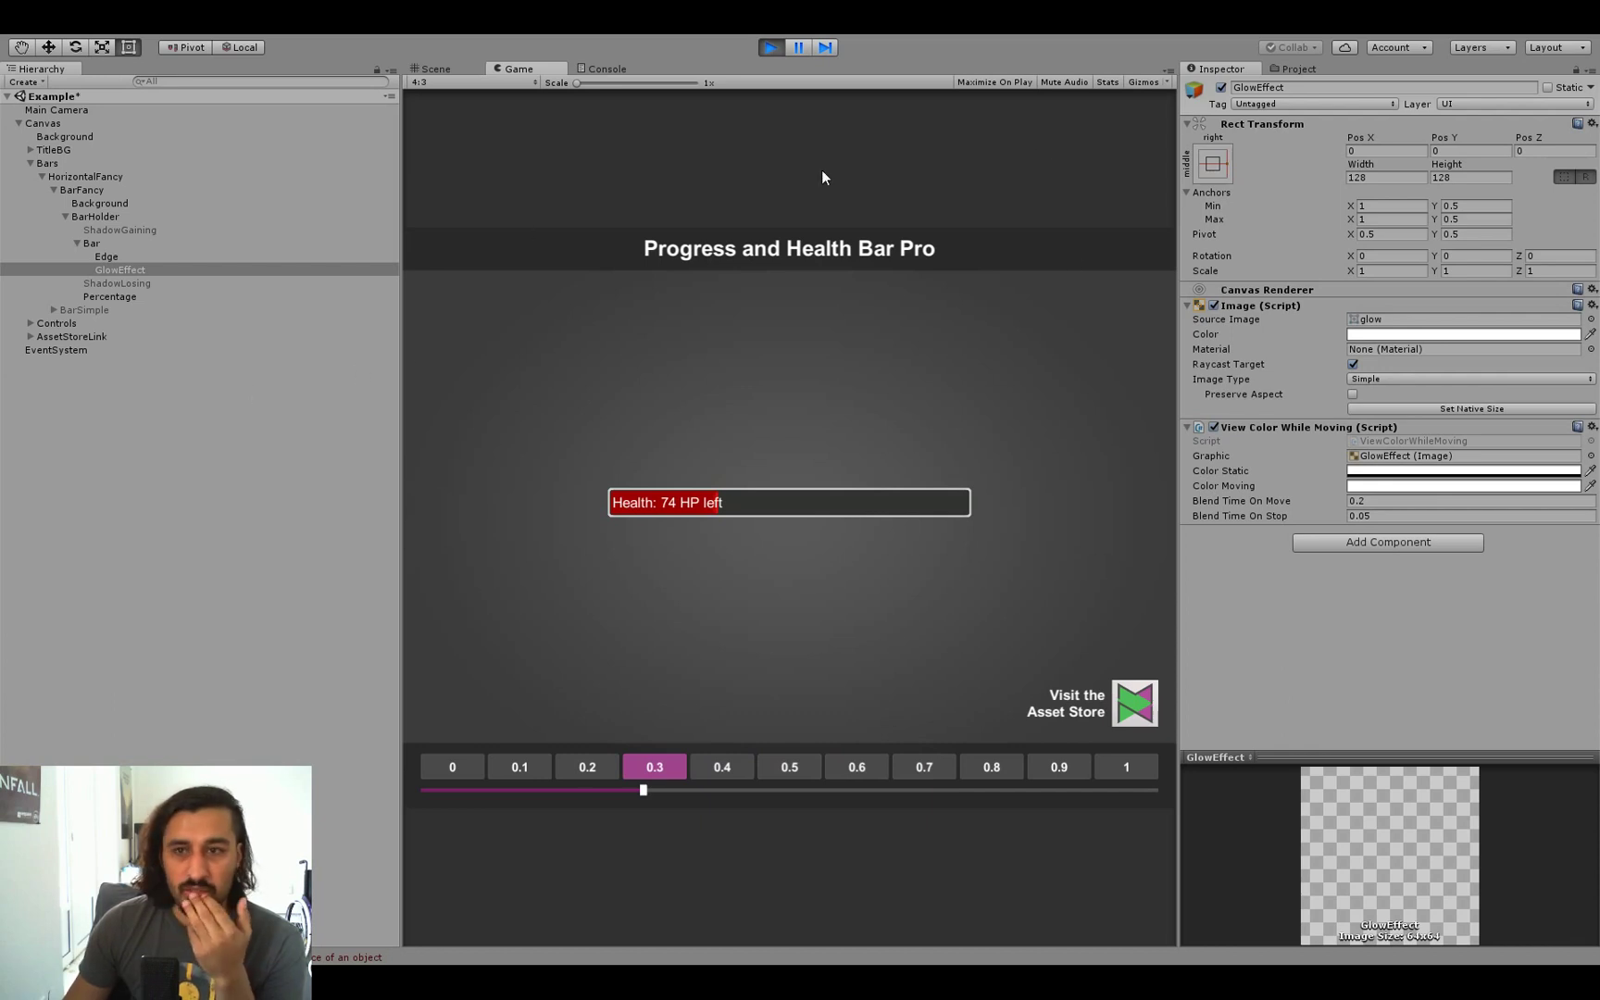
Step: Check the ViewPosAnchors script and the Percentage, Bar, Edge and GlowEffect components, switching to Scene view
{"action": "left_click", "coordinate": [1300, 68]}
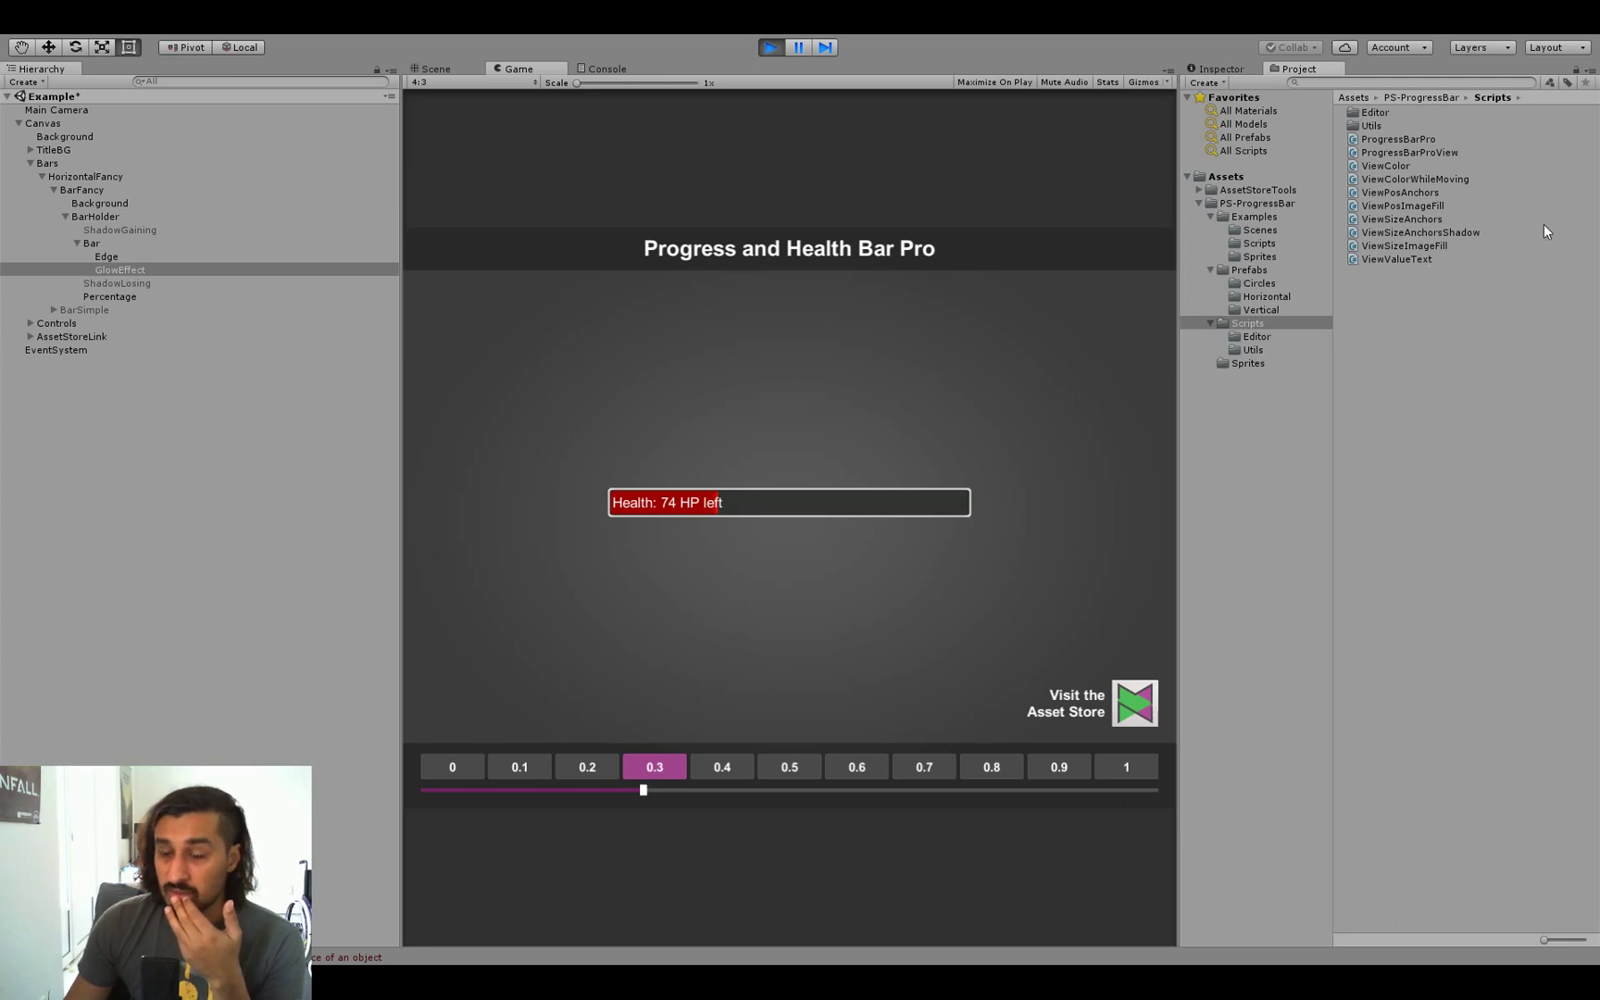
{"action": "left_click", "coordinate": [1415, 192]}
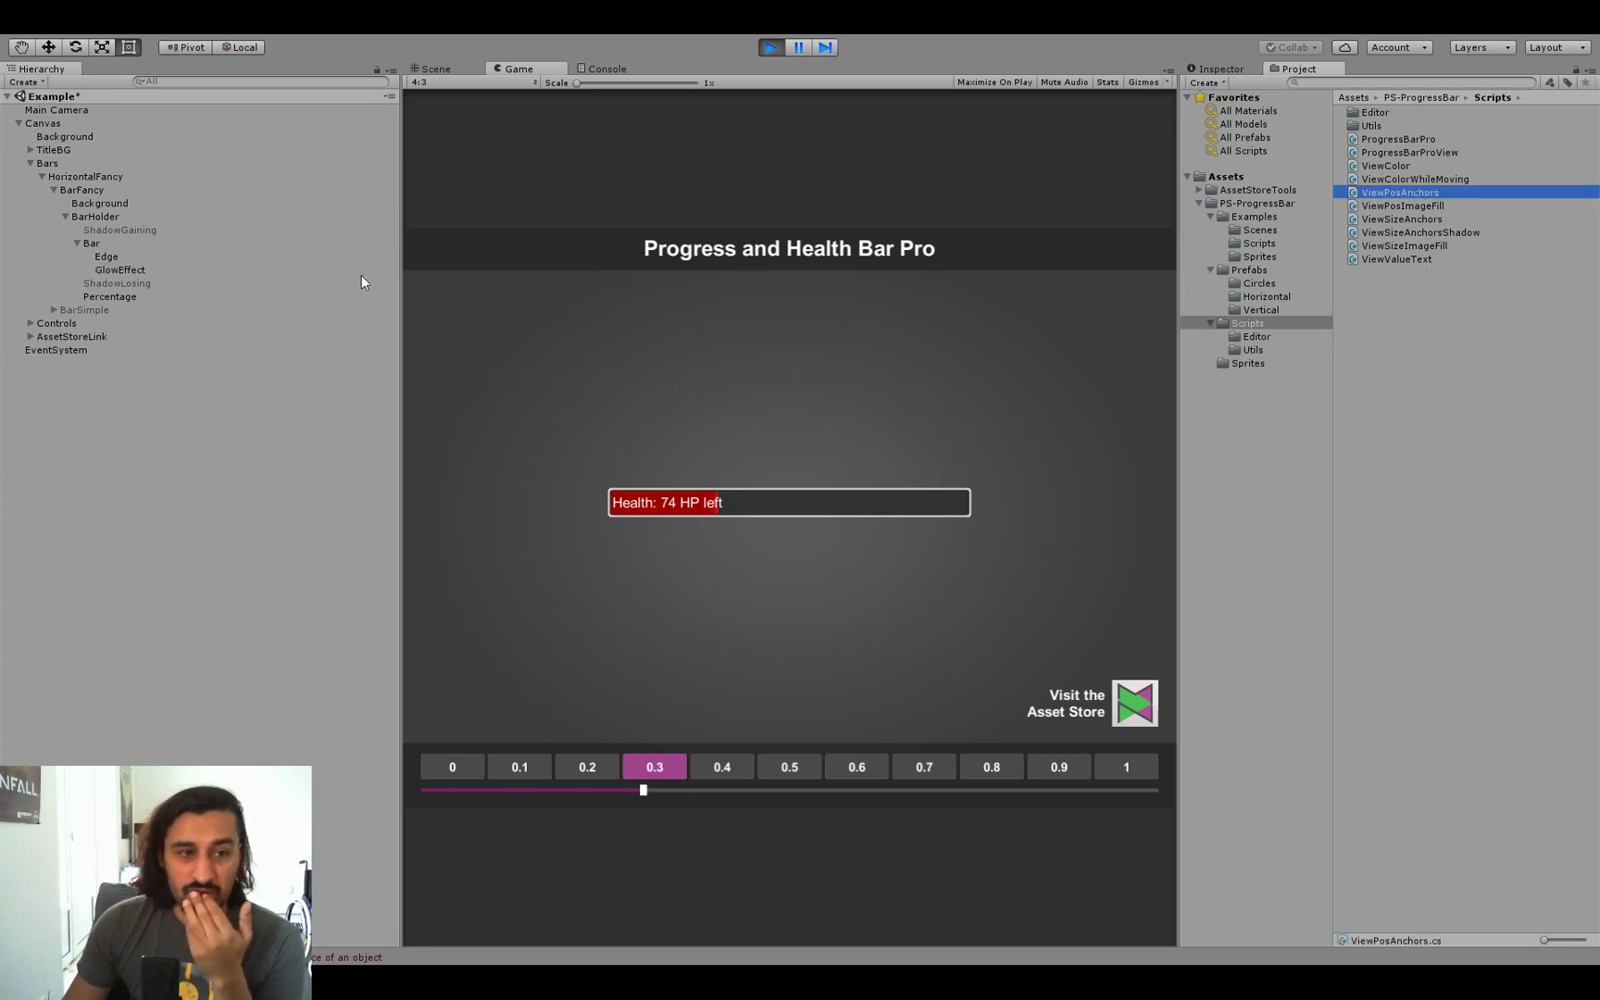
{"action": "left_click", "coordinate": [130, 295]}
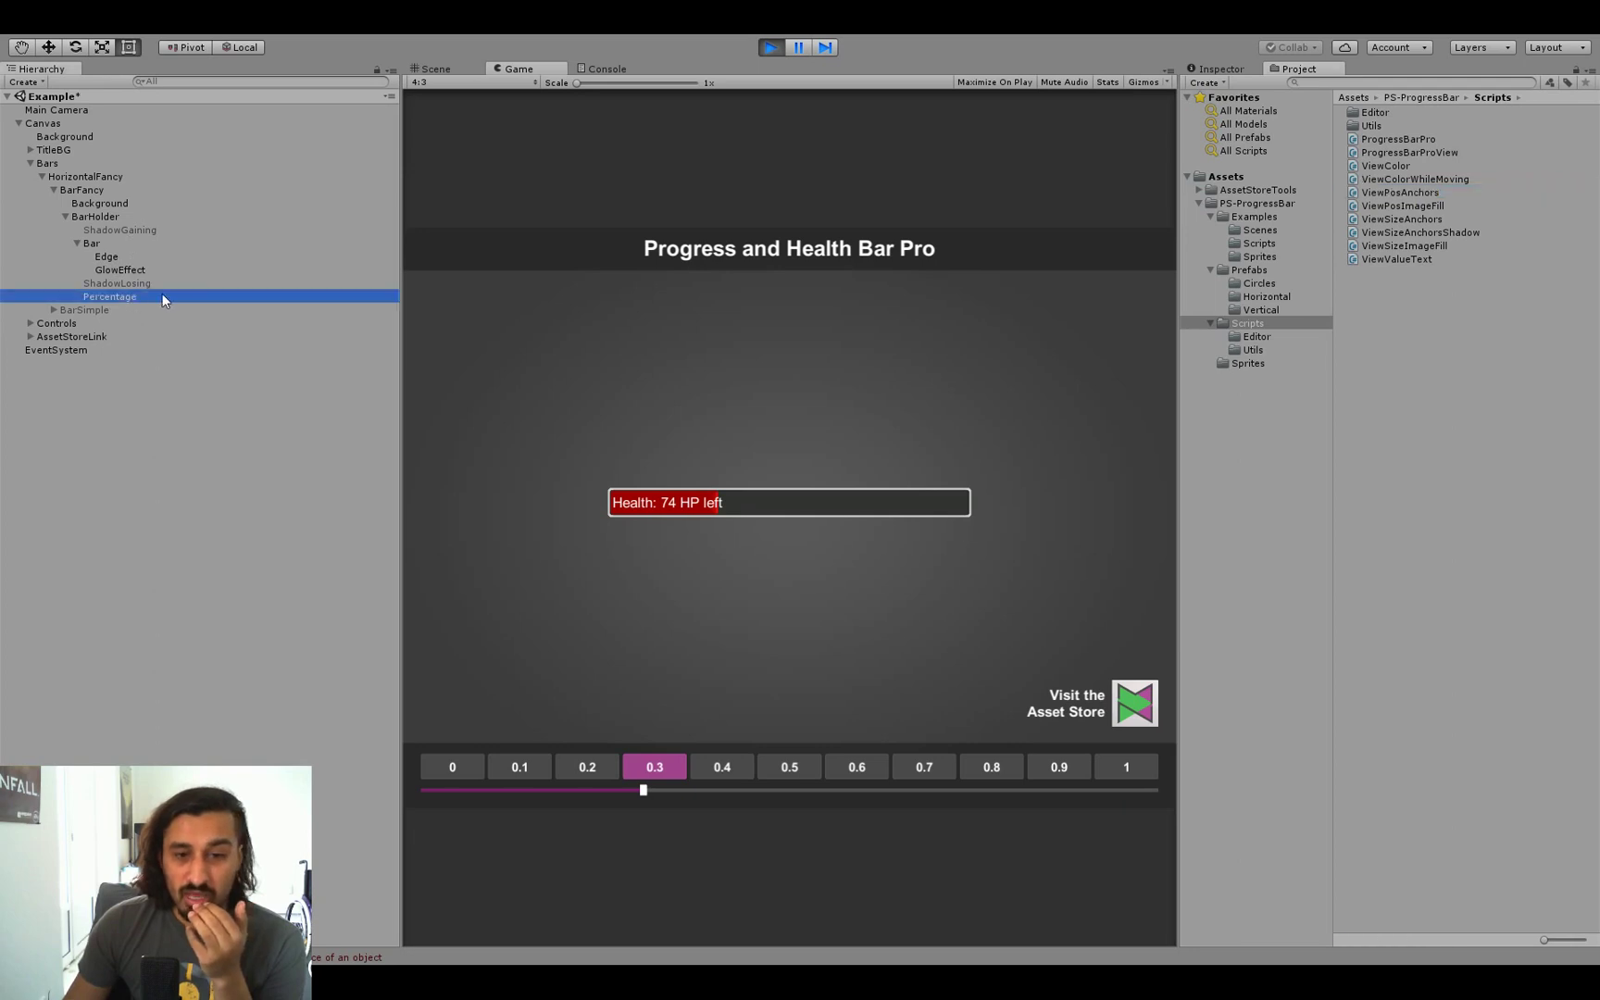
{"action": "left_click", "coordinate": [1209, 71]}
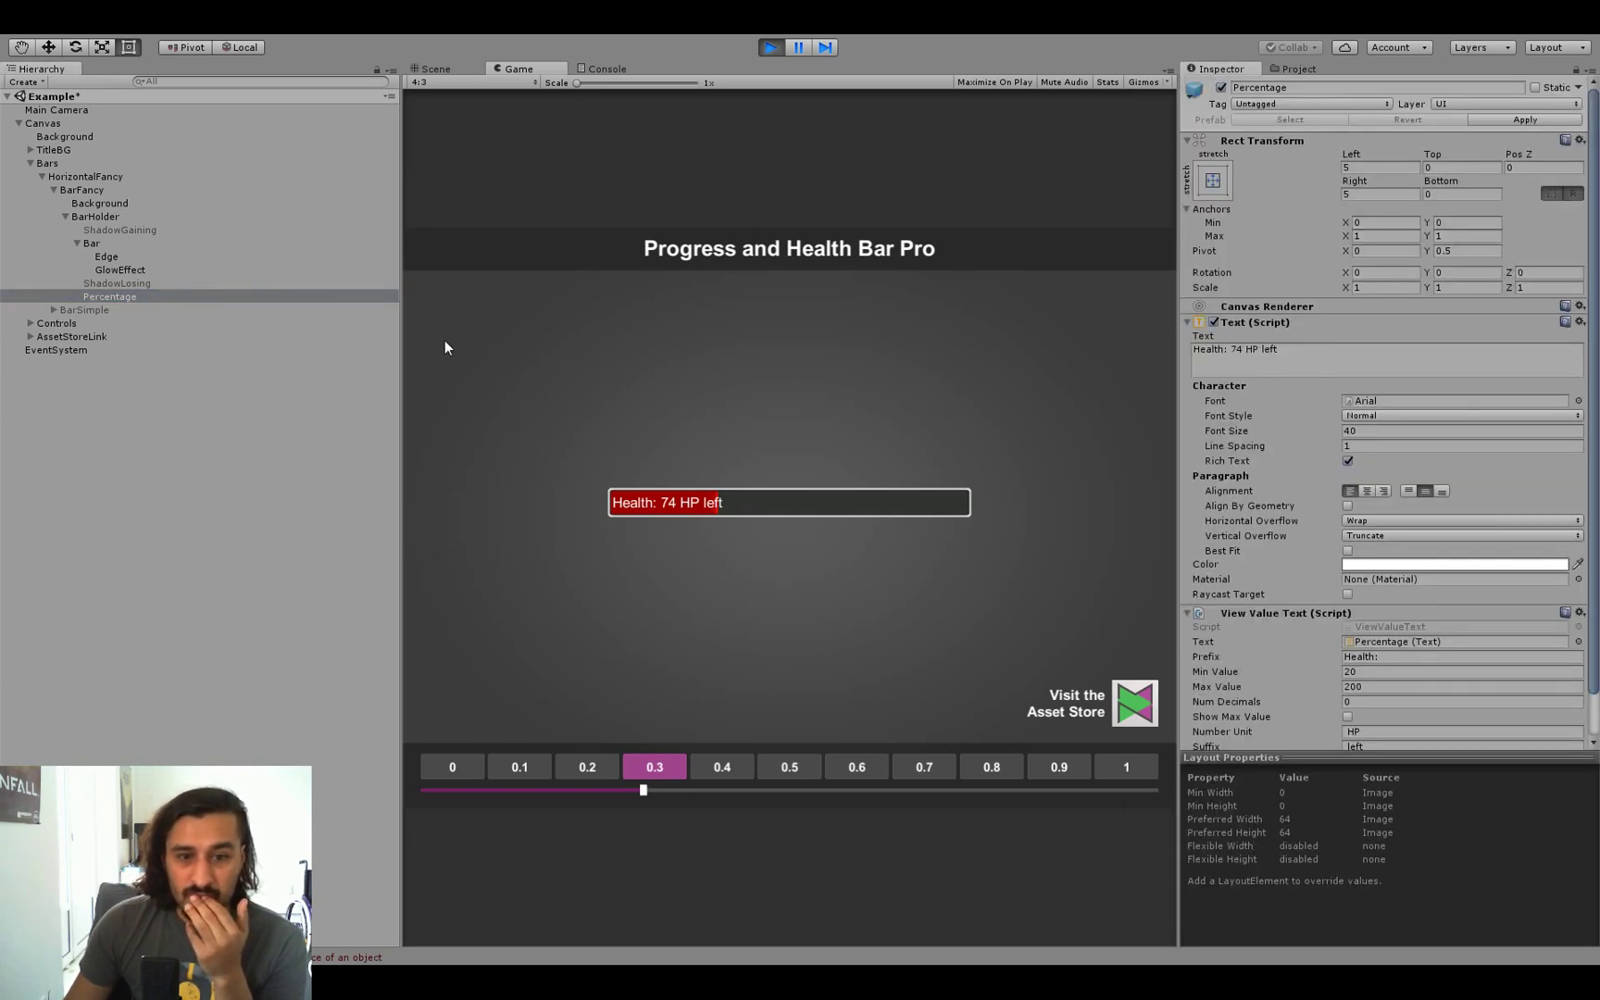
{"action": "left_click", "coordinate": [128, 253]}
{"action": "left_click", "coordinate": [113, 243]}
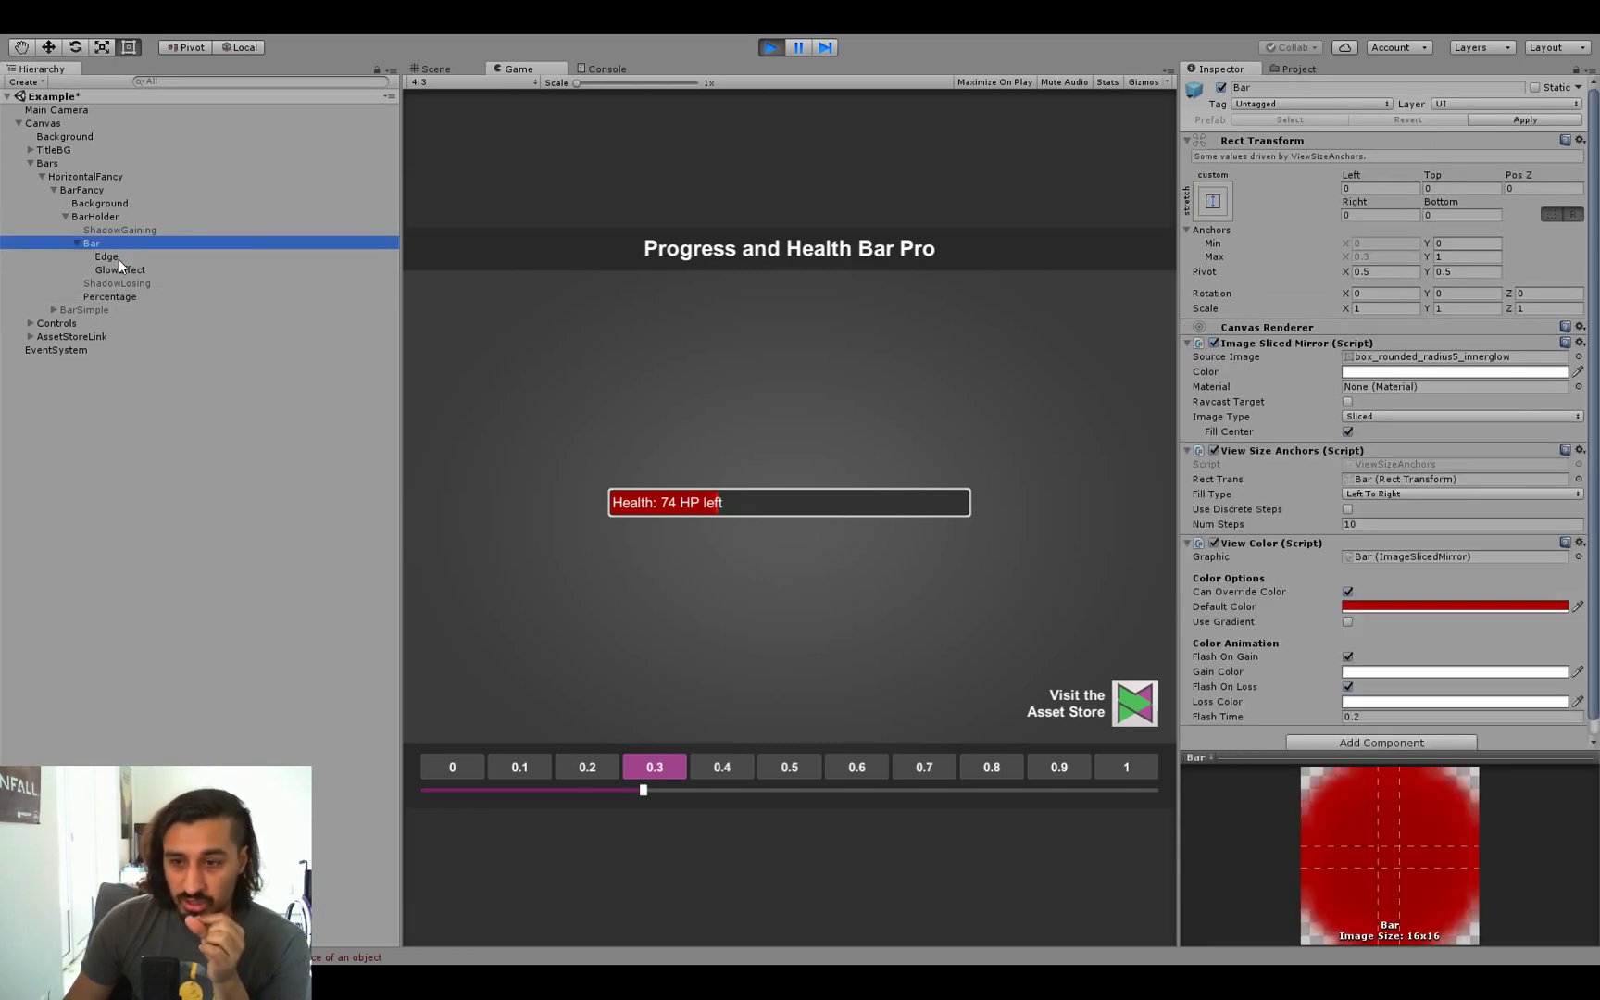
{"action": "left_click", "coordinate": [119, 259]}
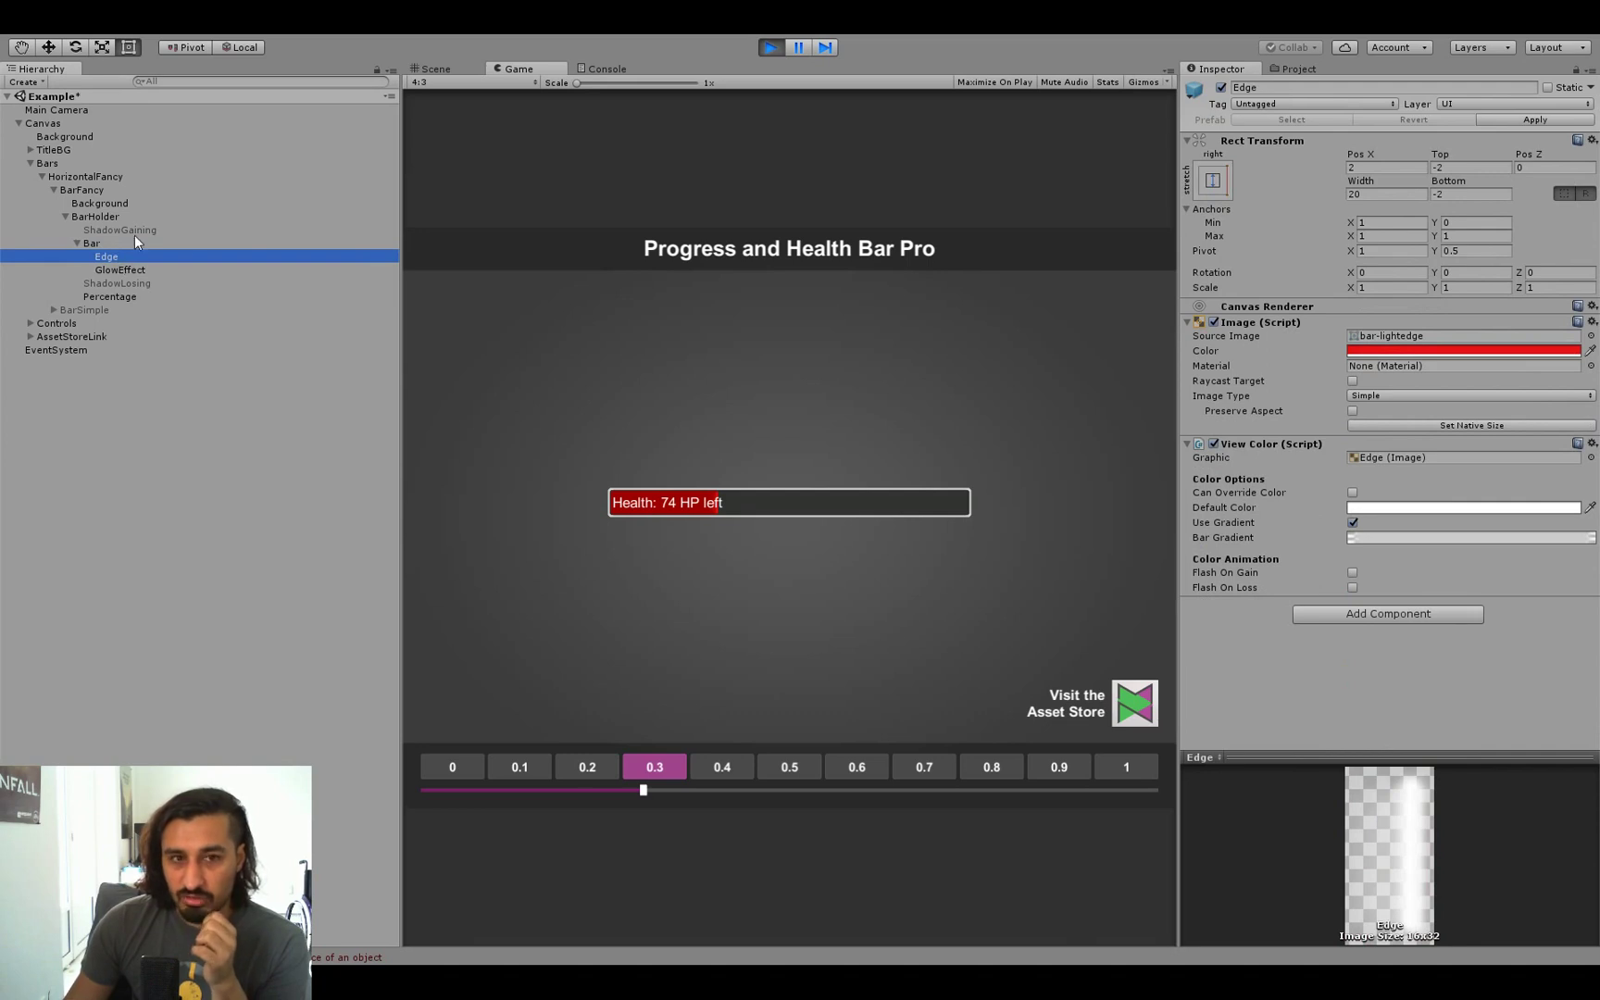
{"action": "left_click", "coordinate": [436, 69]}
{"action": "left_click", "coordinate": [108, 268]}
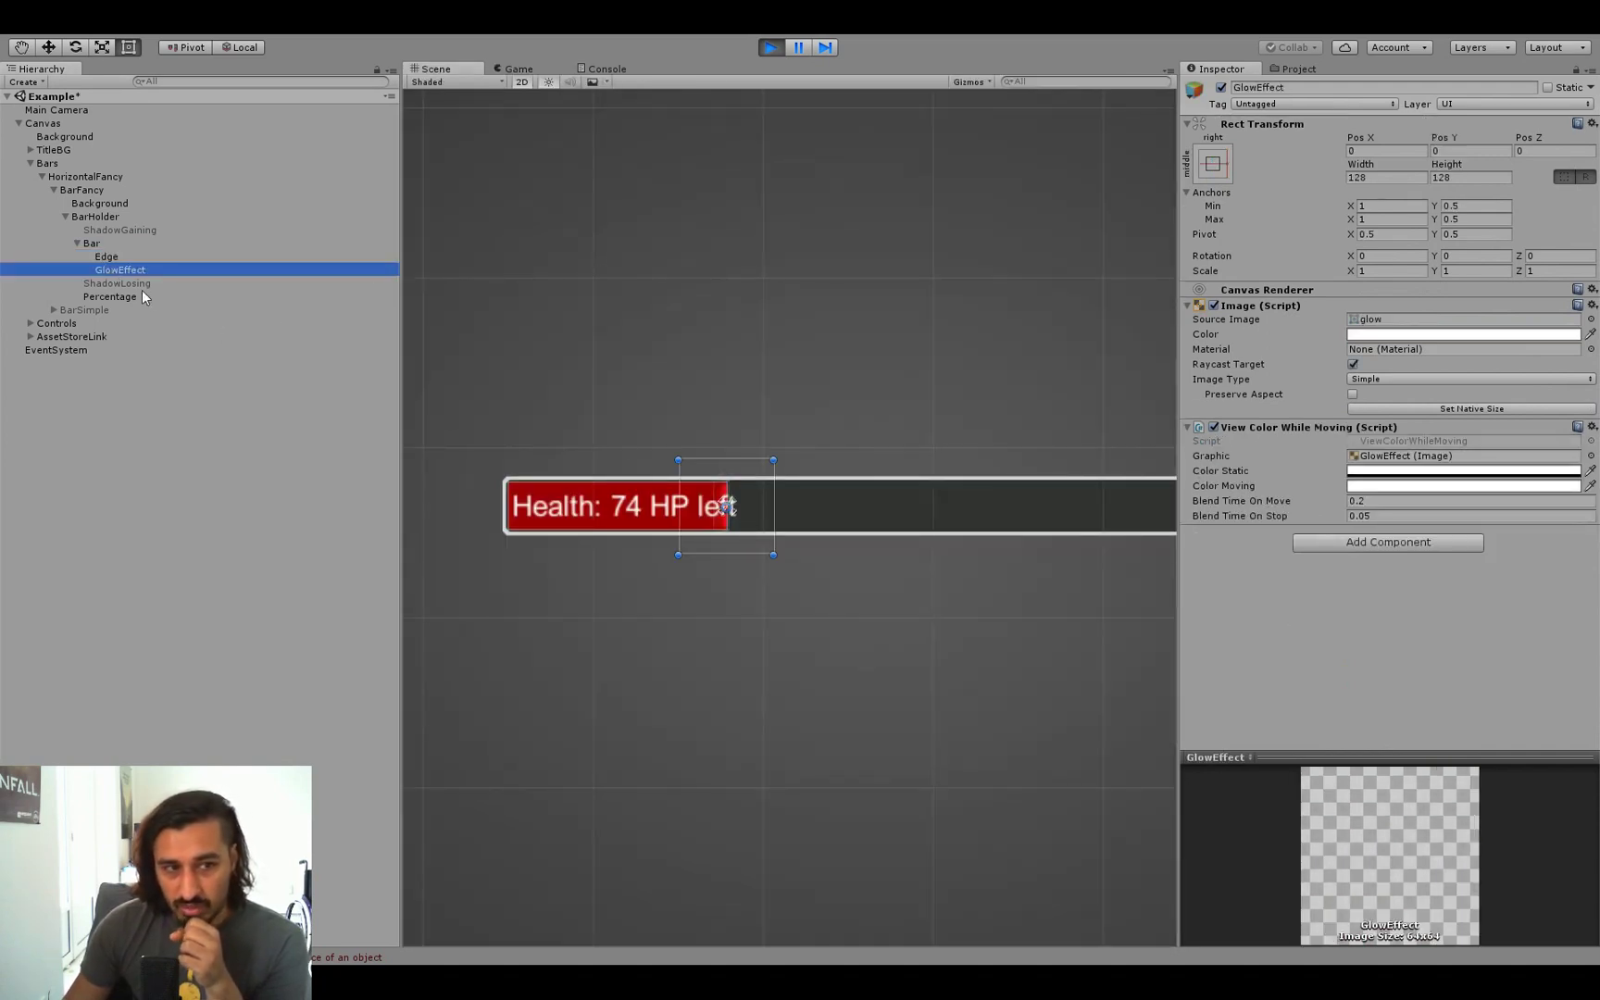
Step: Add View Pos Anchors to Percentage, pointing its Rect Trans at the label's own Rect Transform
{"action": "left_click", "coordinate": [100, 244]}
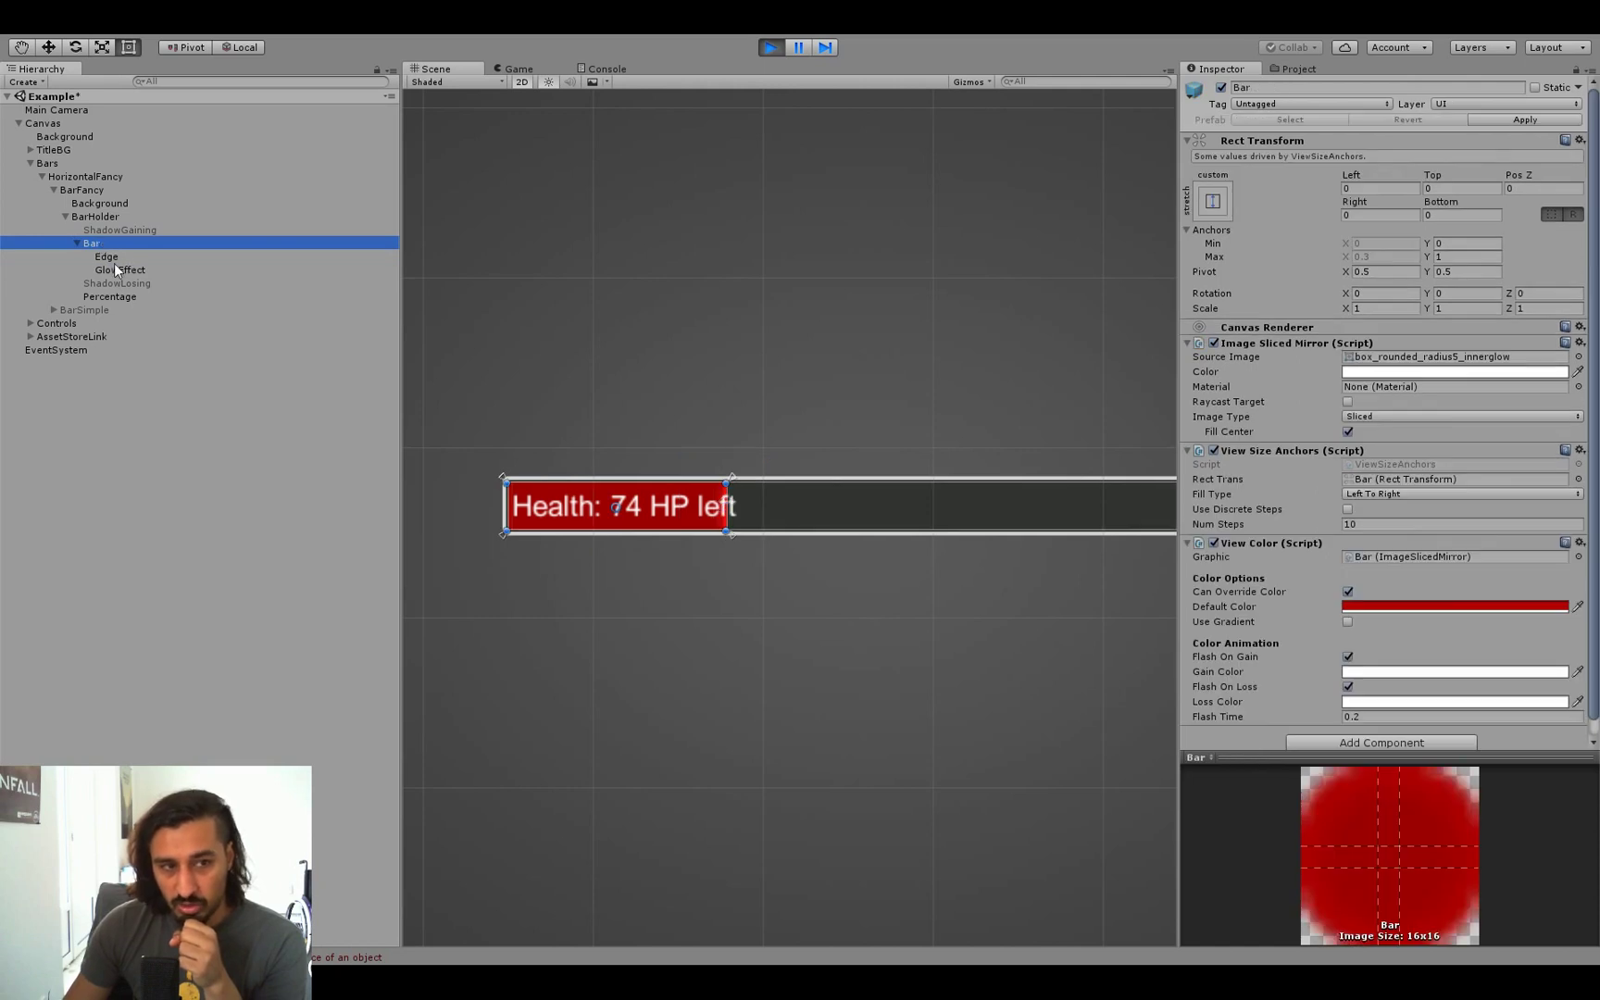
{"action": "left_click", "coordinate": [121, 271]}
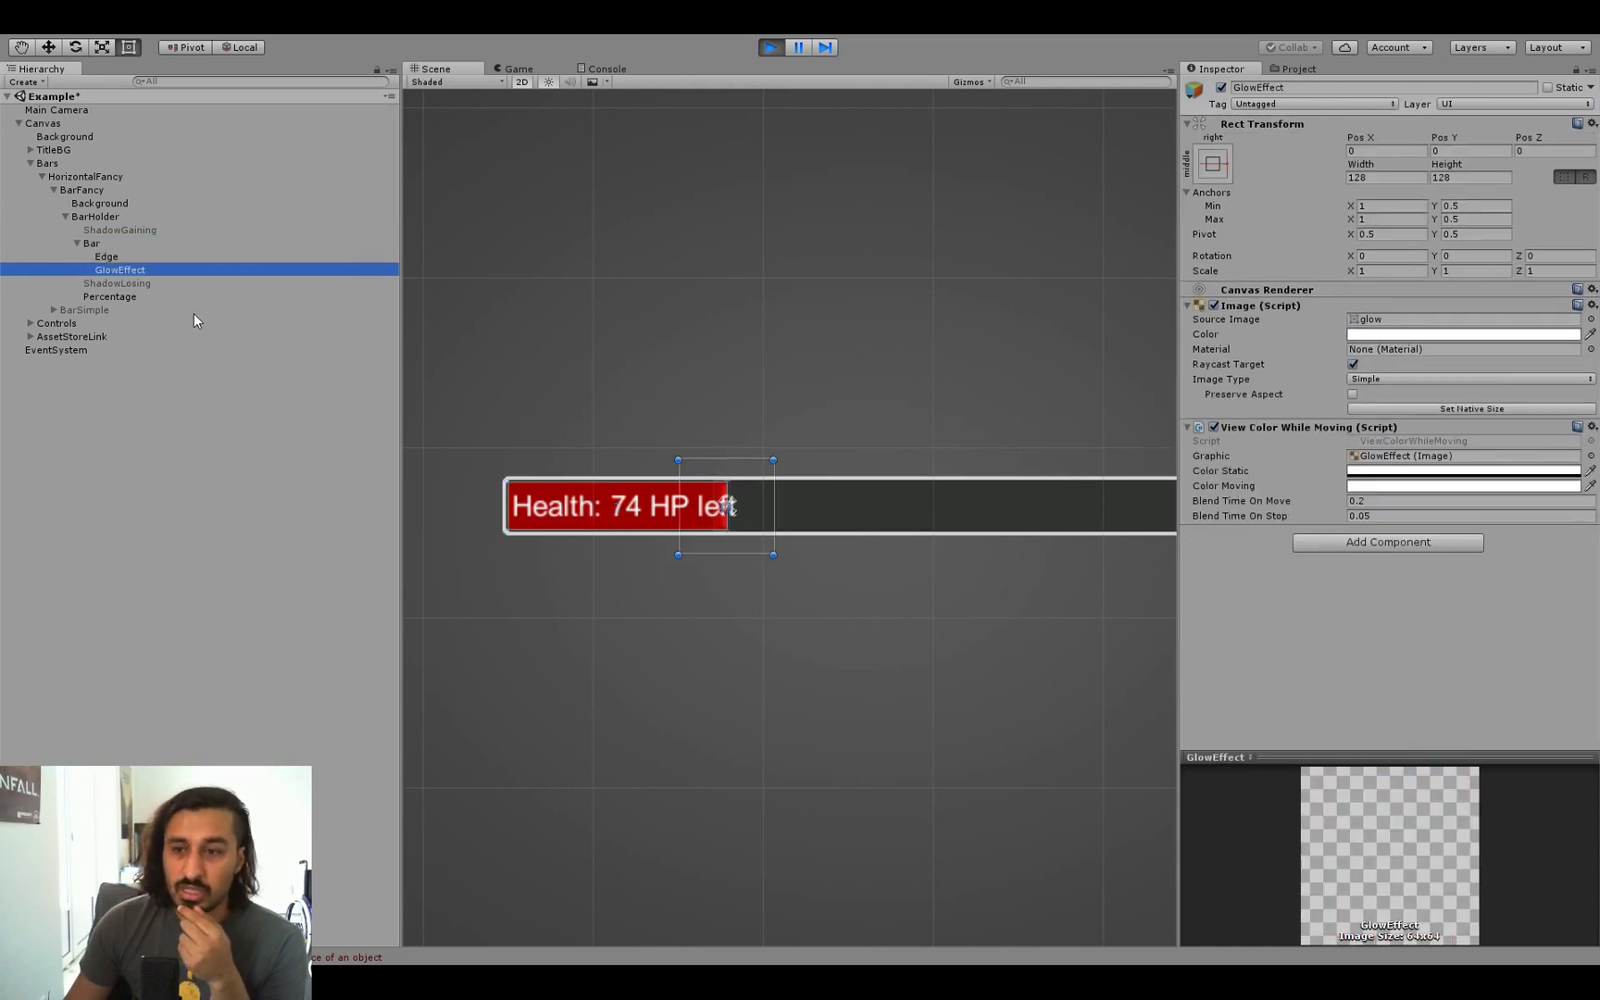
{"action": "left_click", "coordinate": [121, 297]}
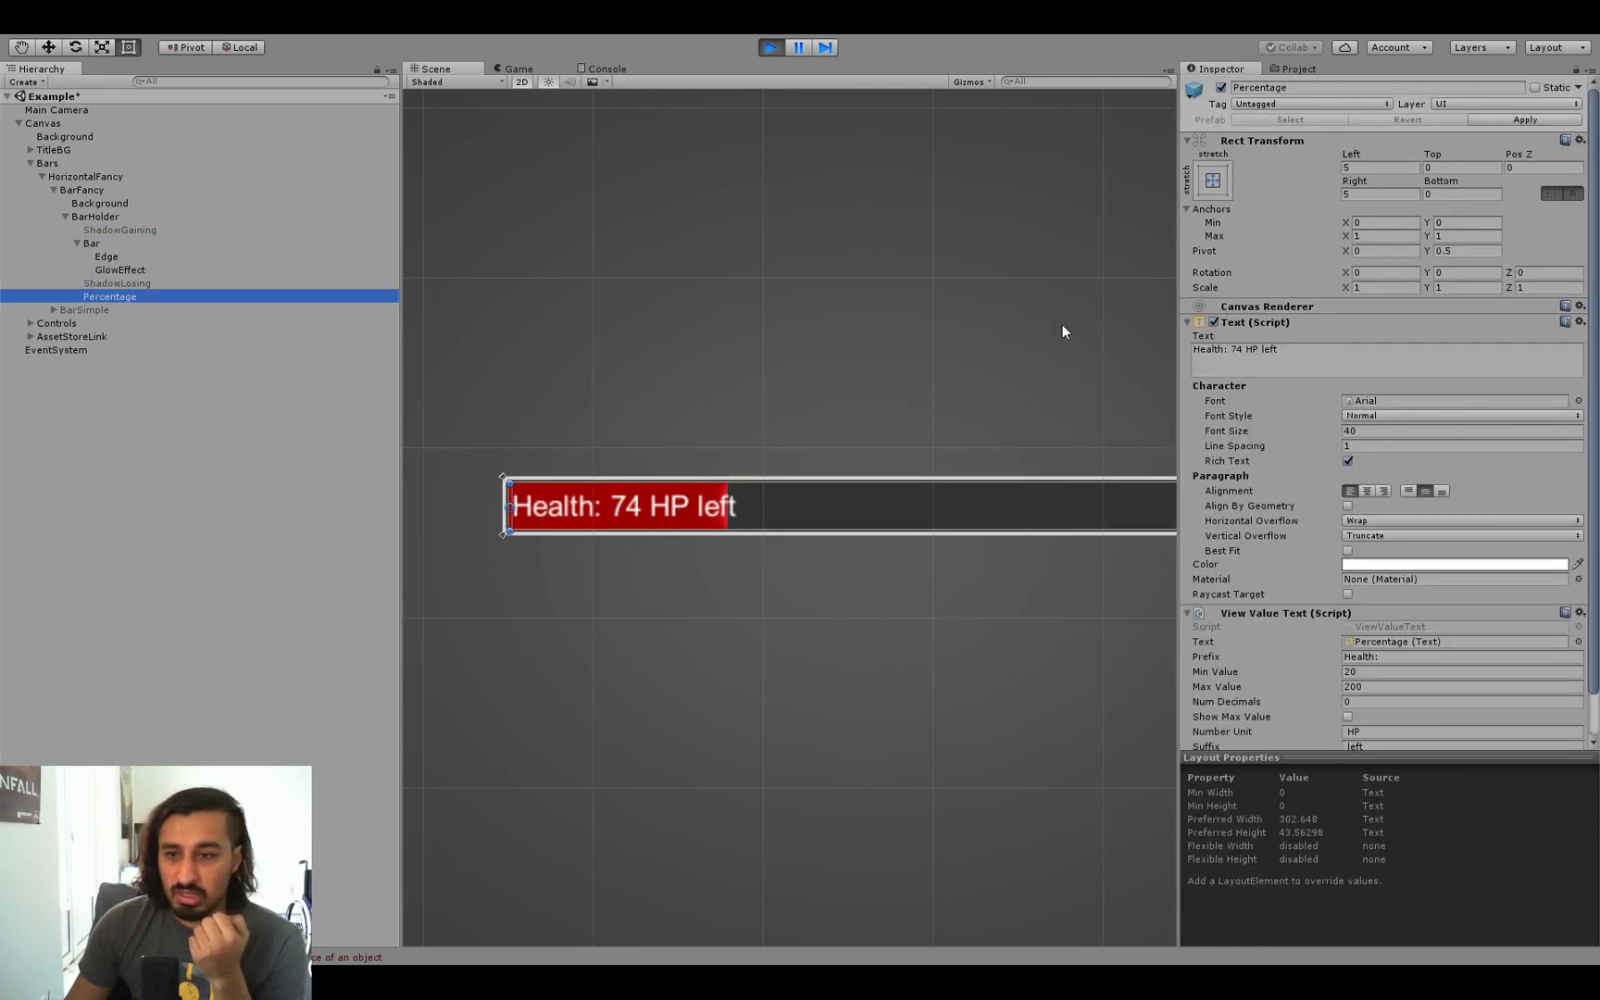
{"action": "scroll", "coordinate": [1487, 597], "scroll_direction": "down", "scroll_amount": 2}
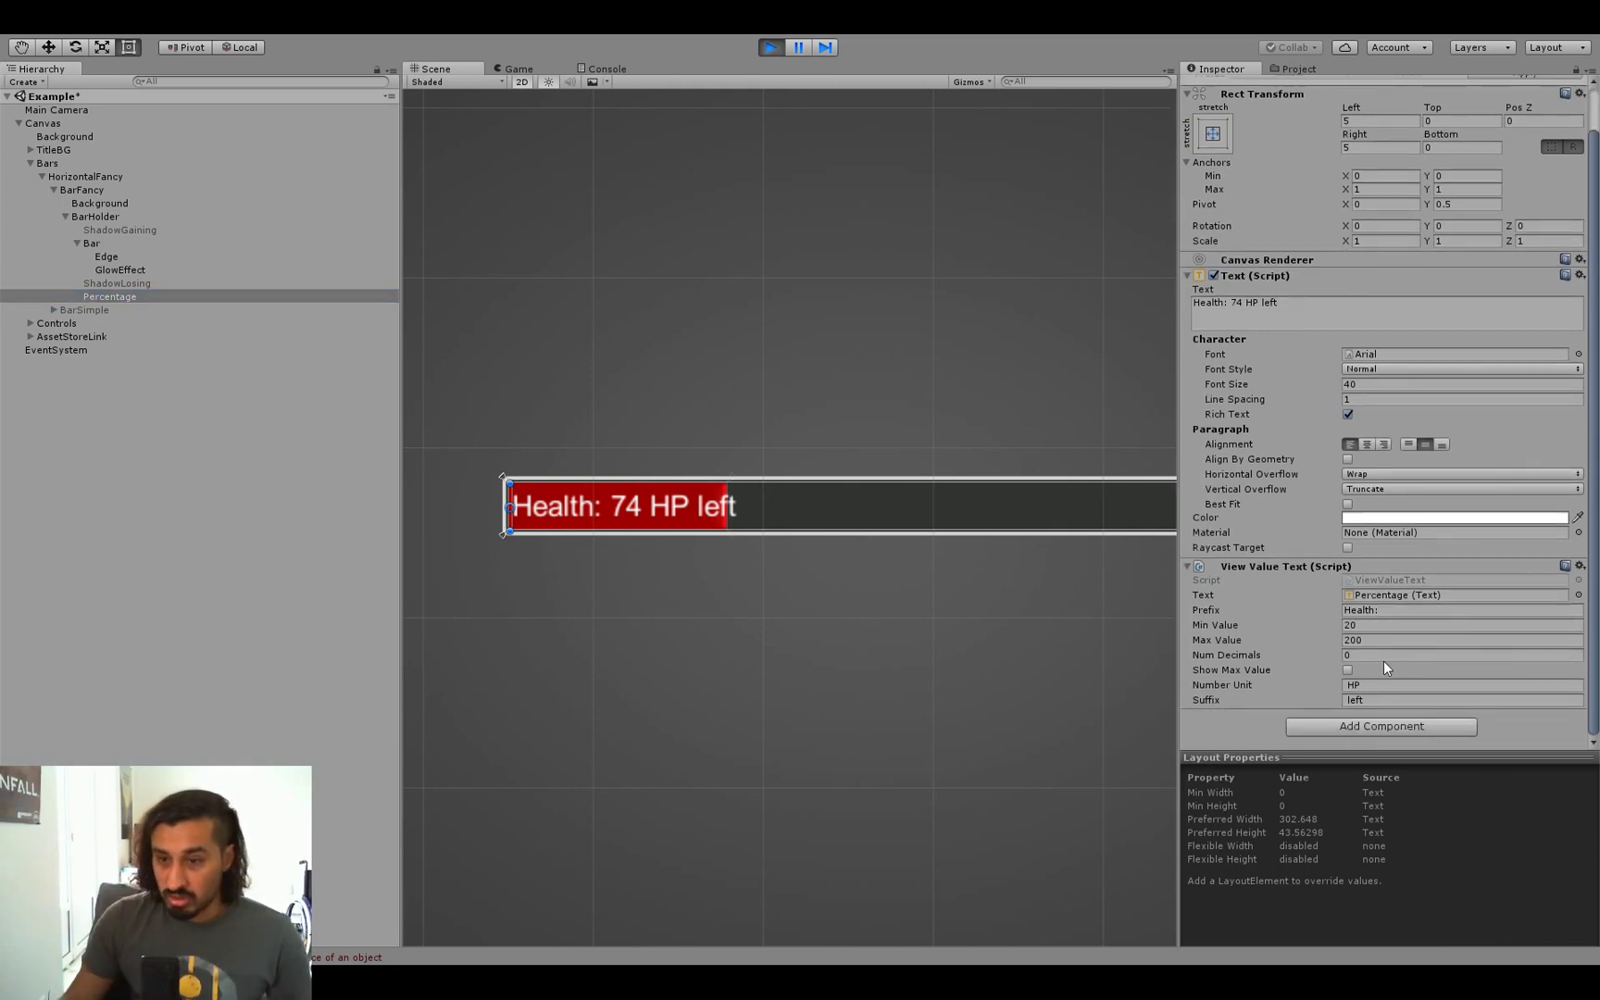
{"action": "scroll", "coordinate": [1475, 562], "scroll_direction": "down", "scroll_amount": 4}
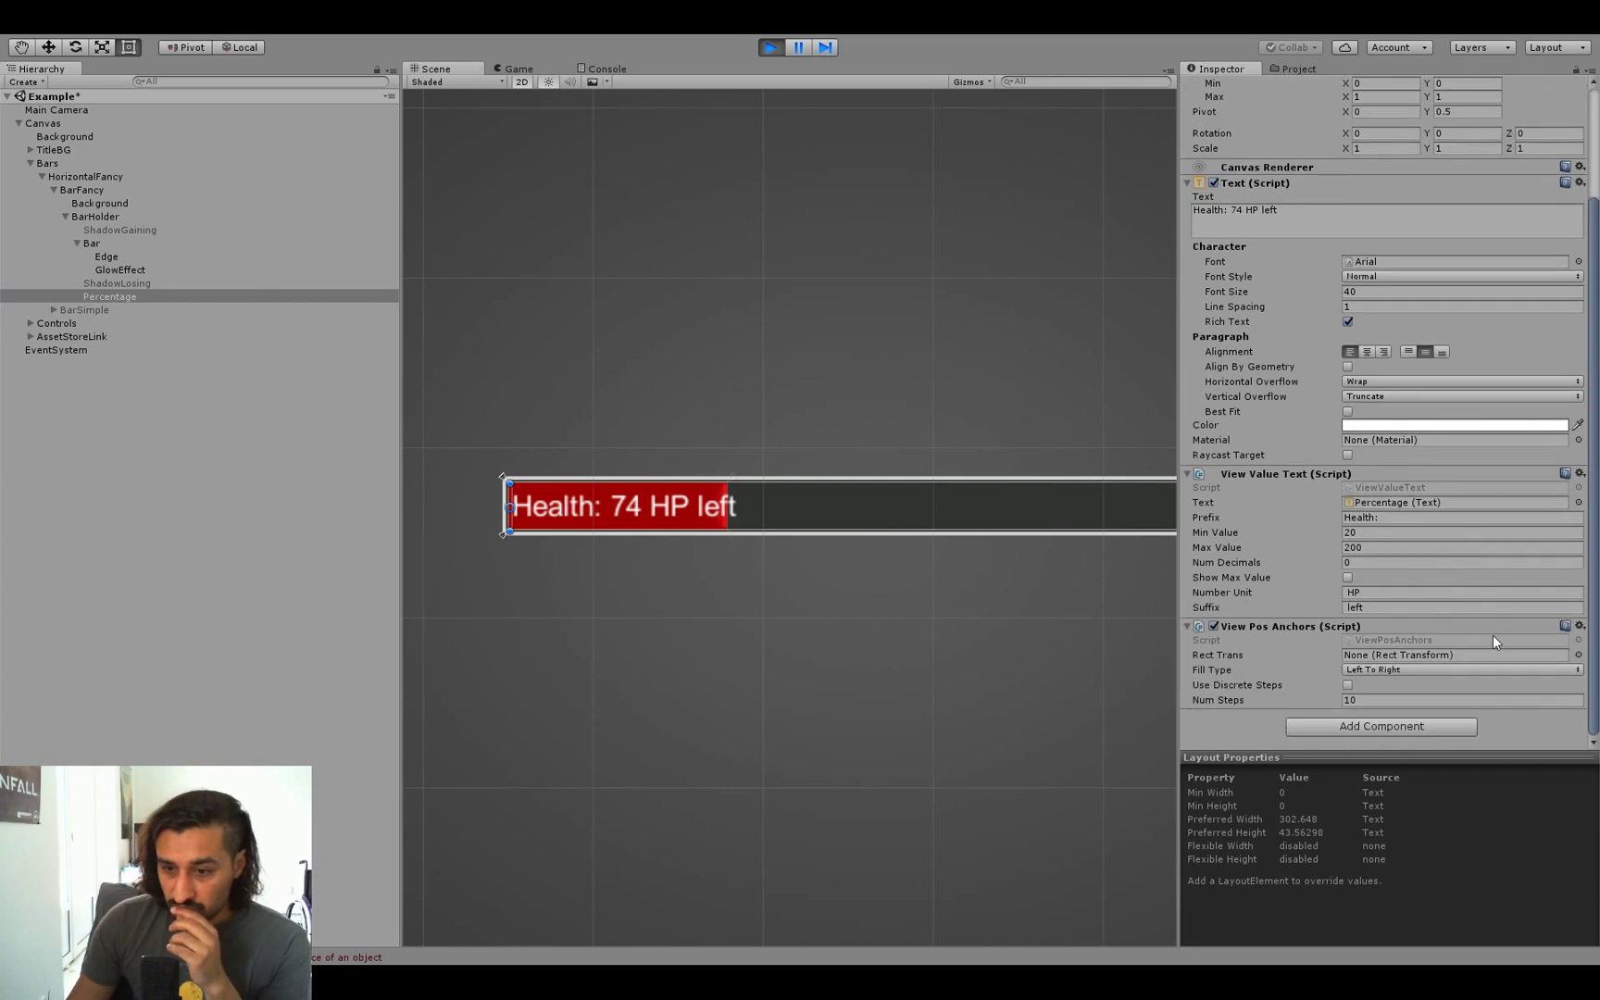
{"action": "scroll", "coordinate": [1337, 137], "scroll_direction": "up", "scroll_amount": 5}
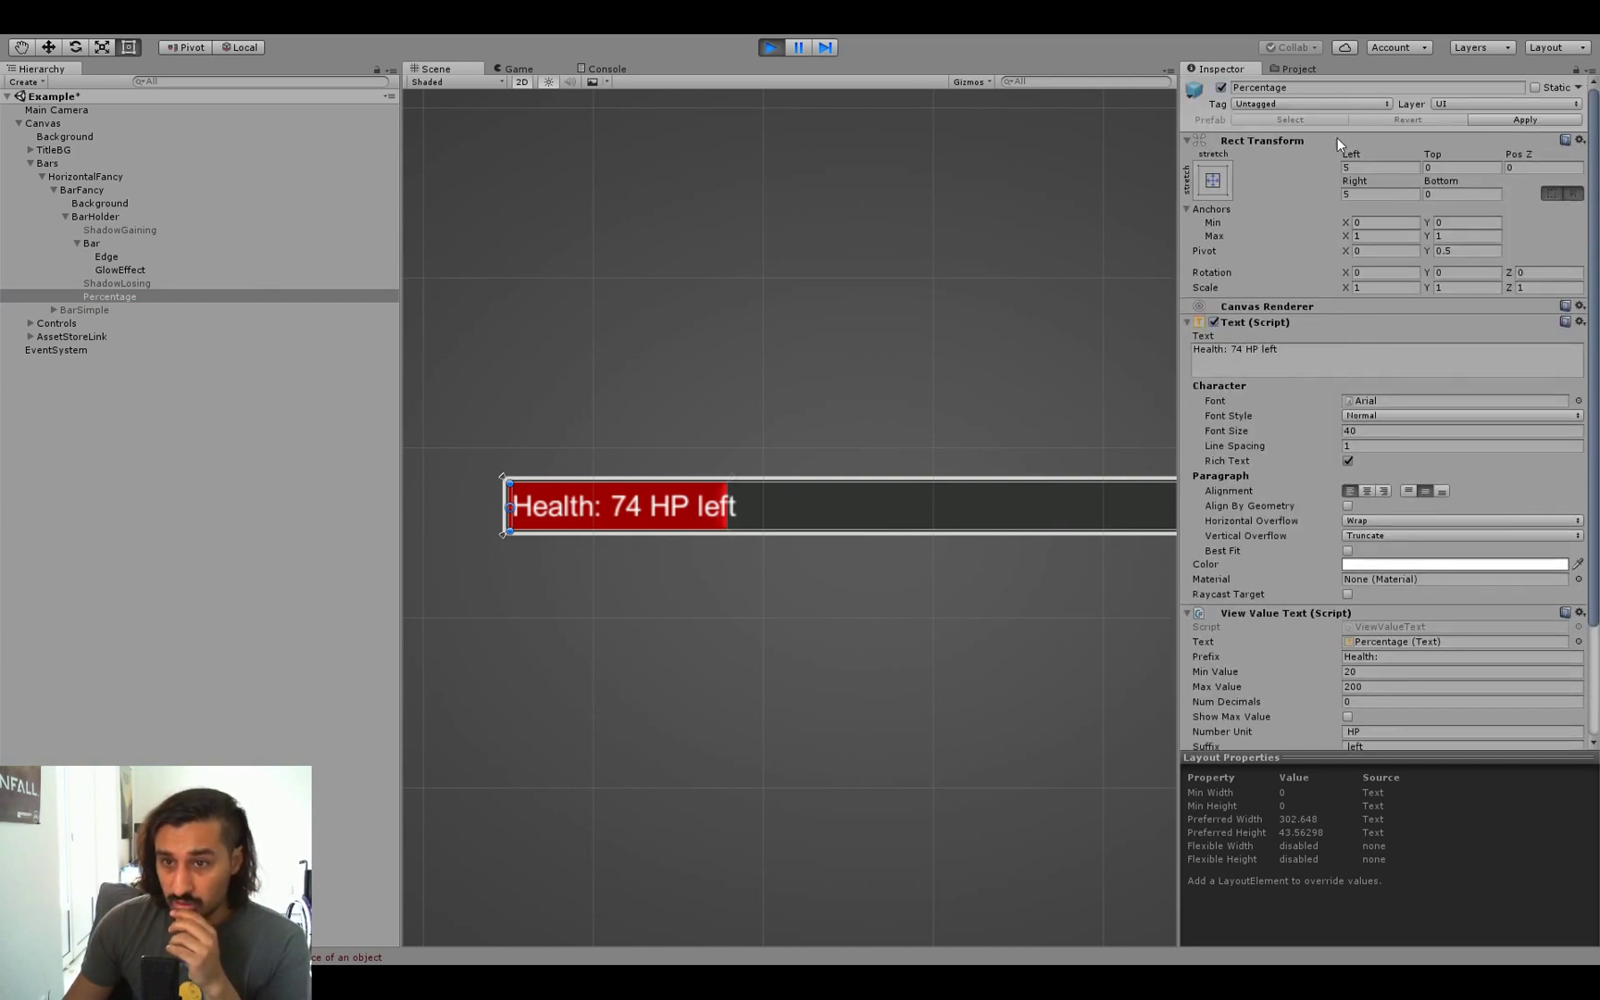
{"action": "left_click", "coordinate": [1189, 322]}
{"action": "left_click_drag", "start_coordinate": [1247, 143], "coordinate": [1415, 524]}
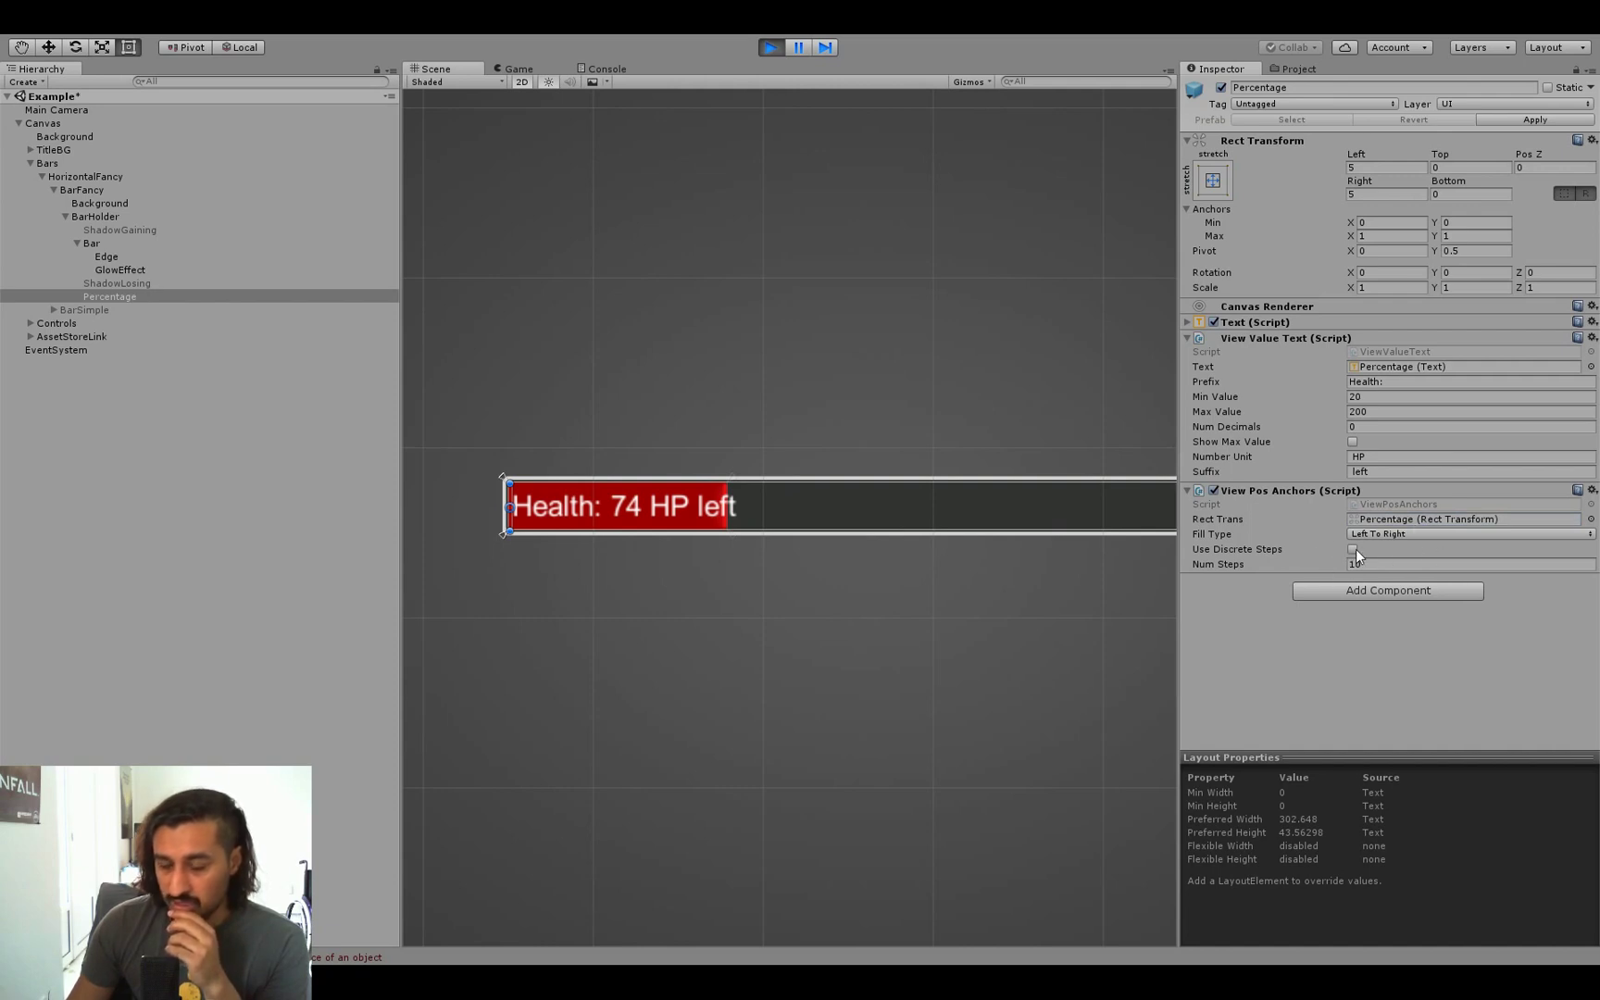
{"action": "middle_click_drag", "start_coordinate": [1122, 518], "coordinate": [889, 521]}
{"action": "scroll", "coordinate": [1004, 522], "scroll_direction": "down", "scroll_amount": 2}
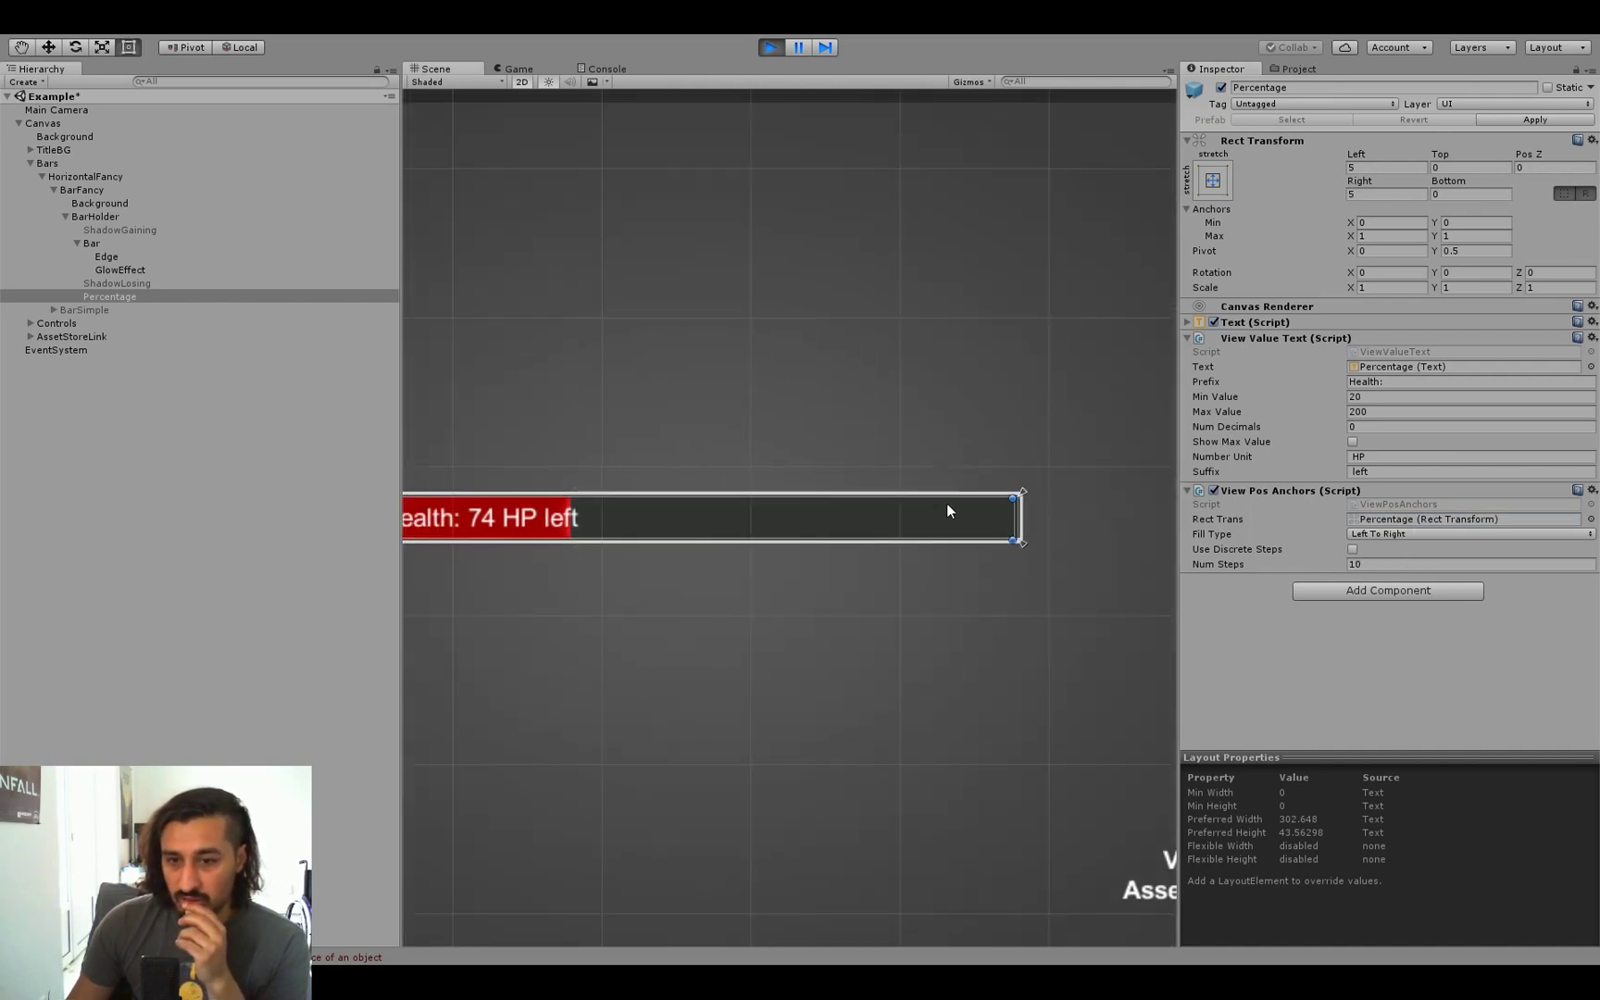
{"action": "middle_click_drag", "start_coordinate": [1157, 536], "coordinate": [1103, 536]}
{"action": "scroll", "coordinate": [1103, 535], "scroll_direction": "down", "scroll_amount": 2}
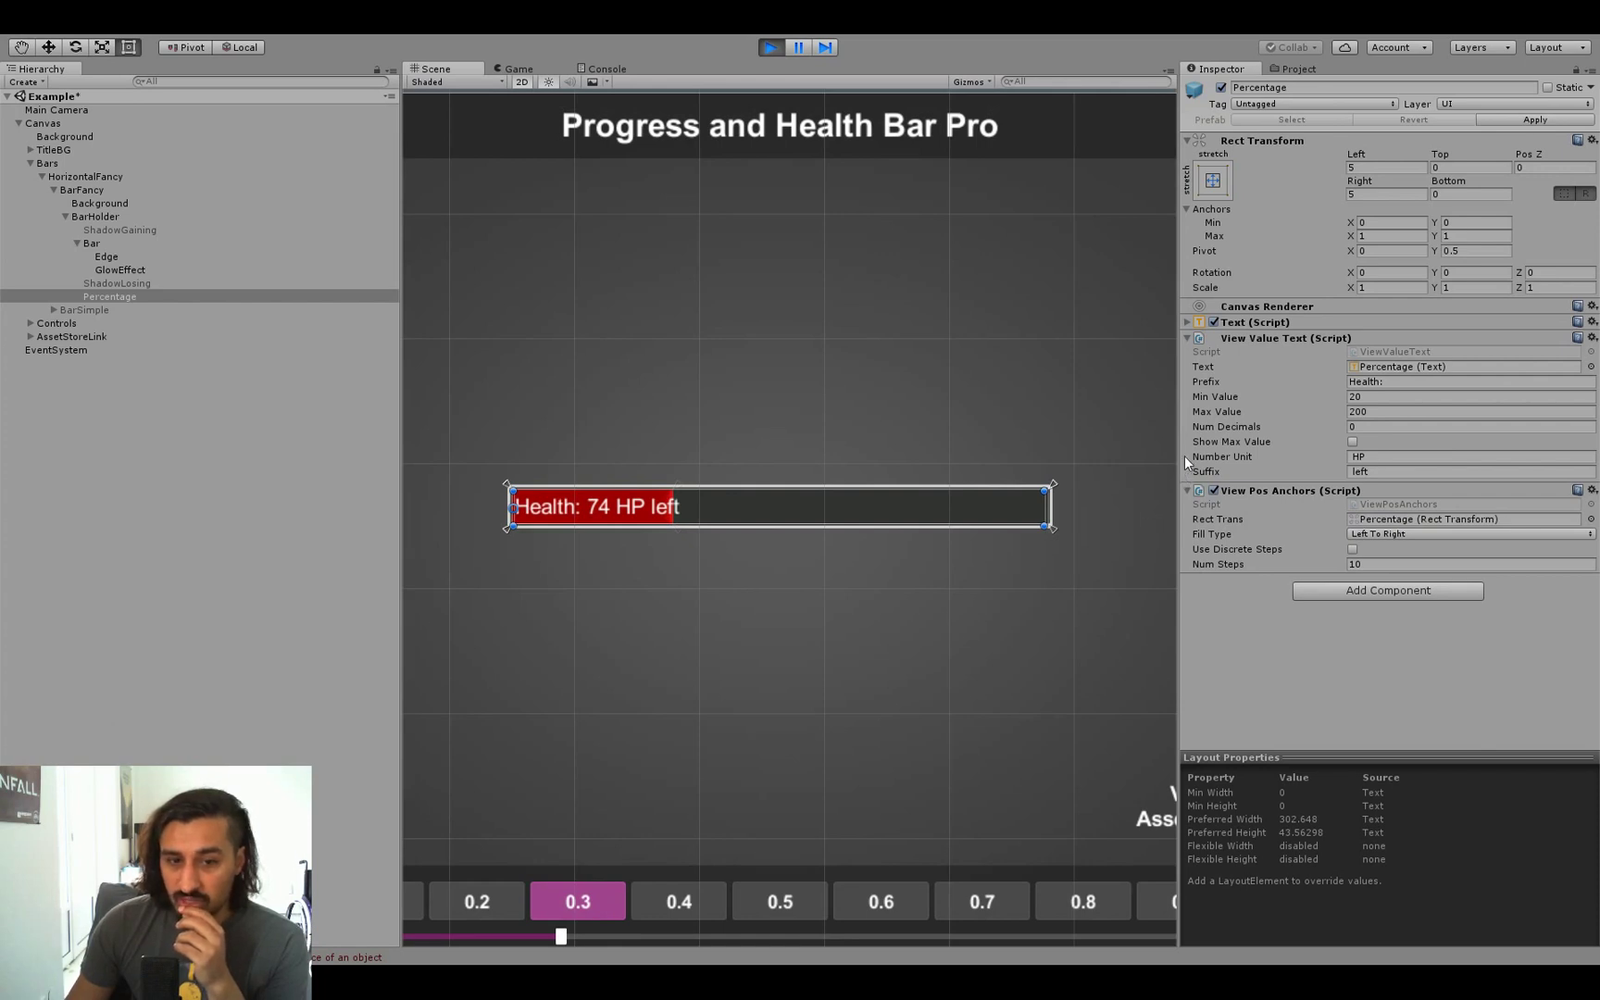
Step: Set Percentage's Anchors Min and Max X to 0.5, Width to 500 and Pivot X to 0
{"action": "left_click", "coordinate": [1384, 225]}
{"action": "type", "text": ".5"}
{"action": "left_click", "coordinate": [1380, 236]}
{"action": "type", "text": ".5"}
{"action": "left_click", "coordinate": [1386, 194]}
{"action": "type", "text": "500"}
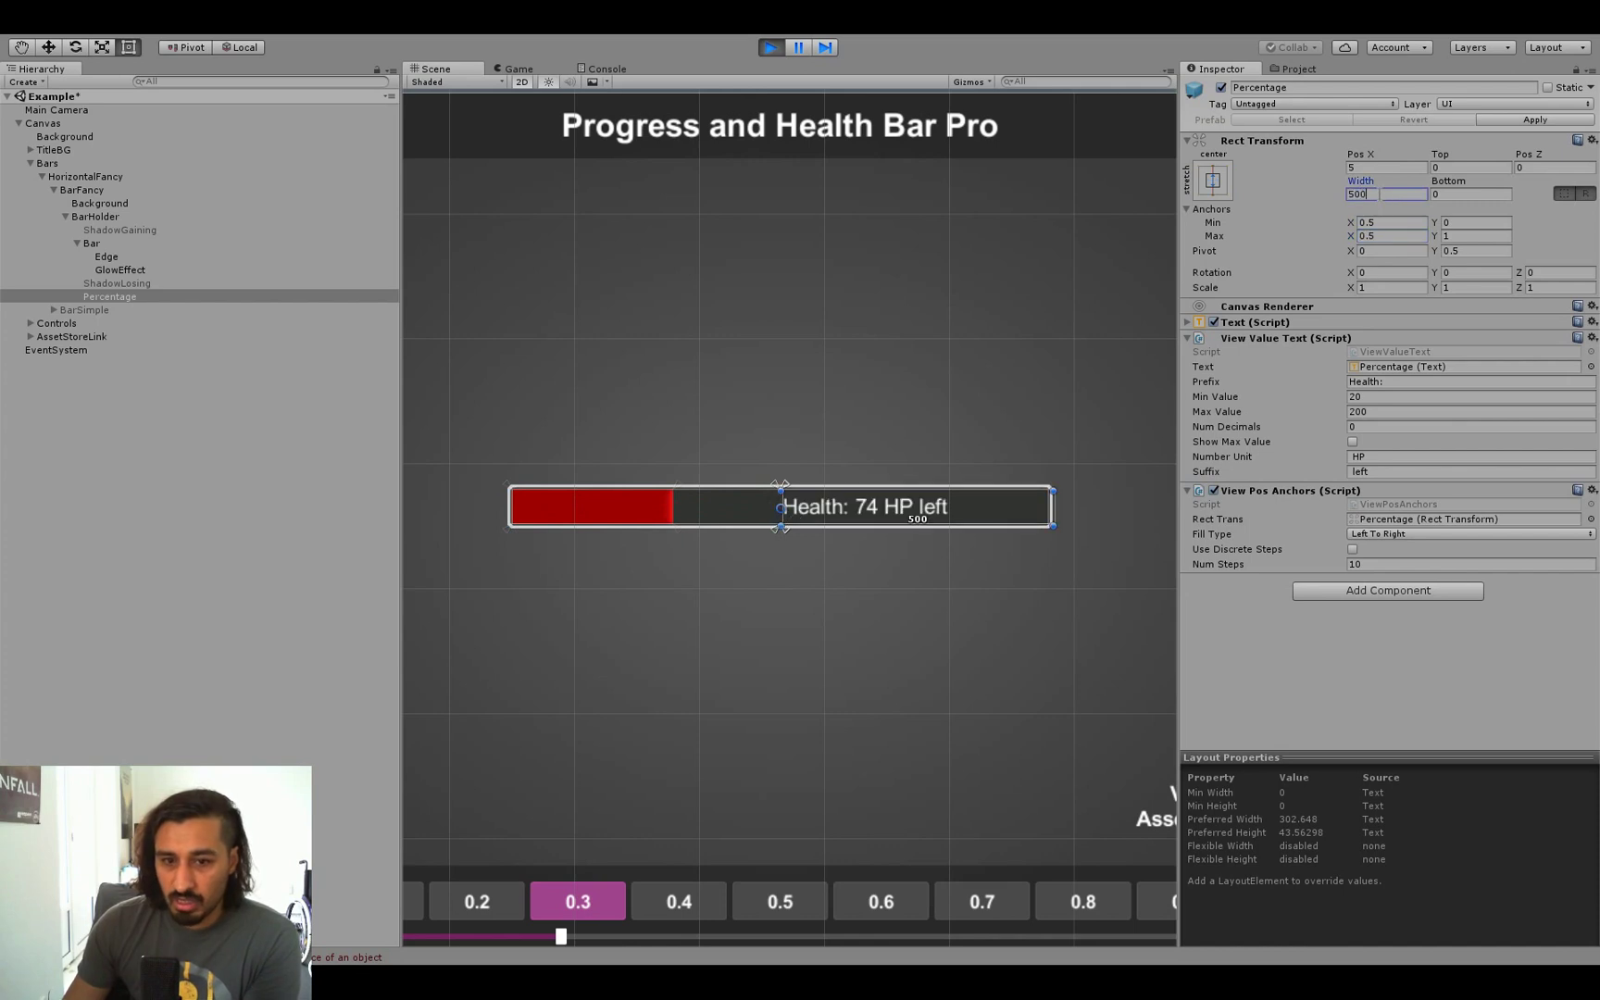
{"action": "left_click", "coordinate": [1385, 251]}
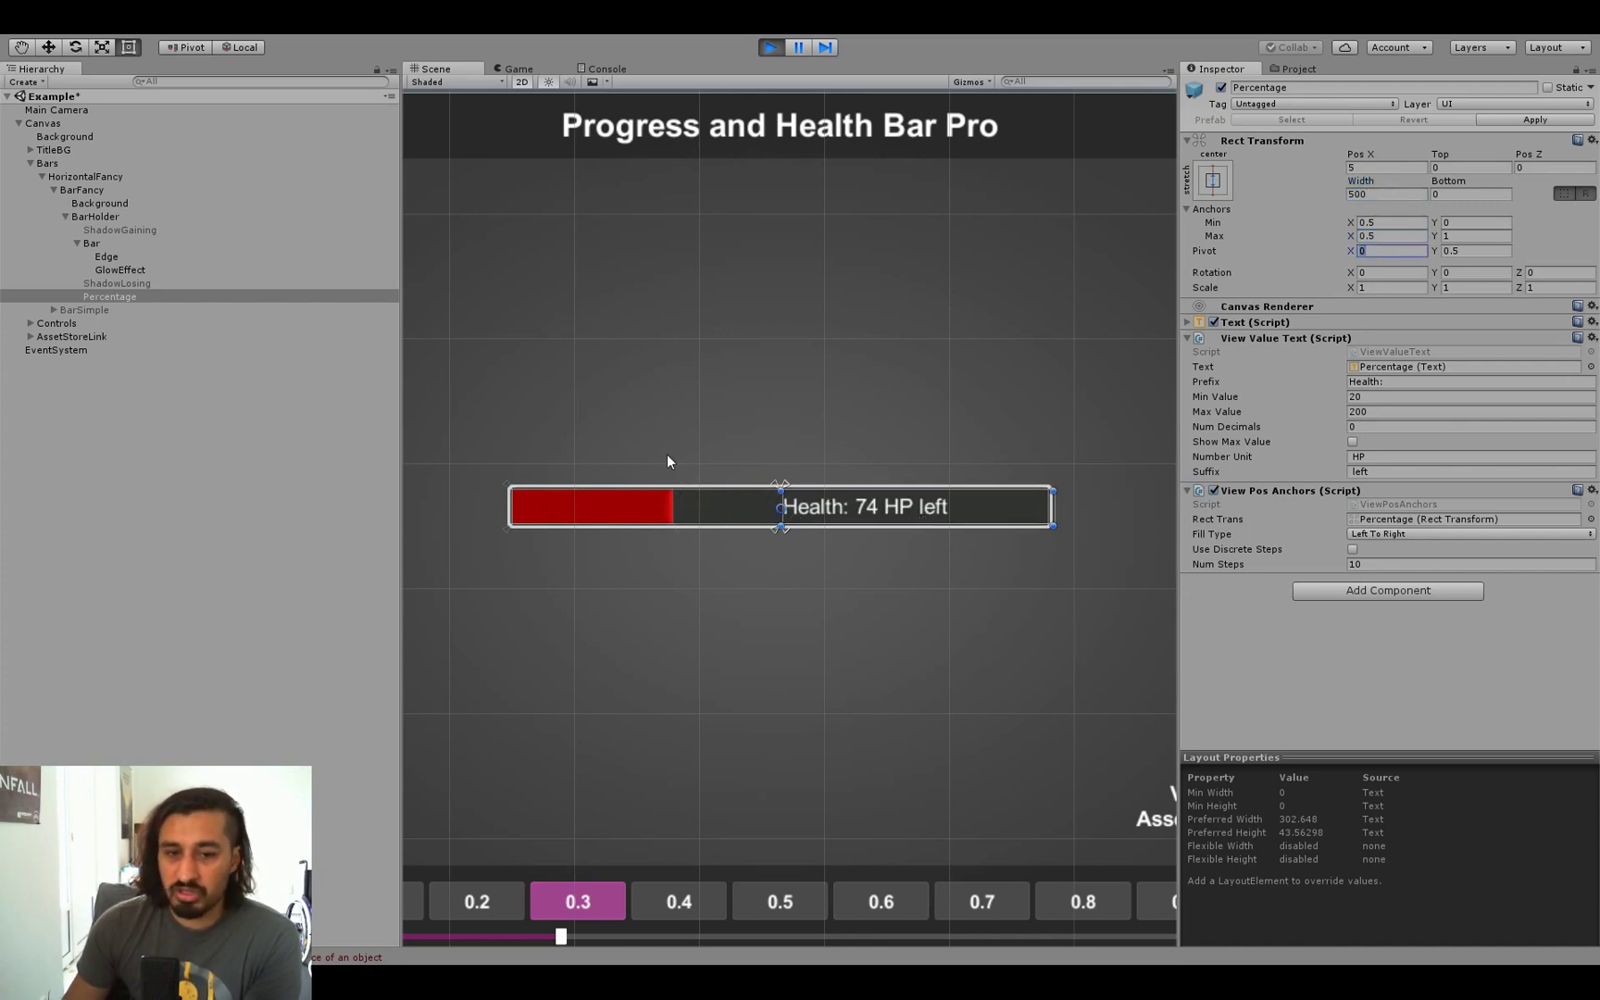
Step: In the Game view at 0.7, register Percentage's position view as BarFancy's eighth view
{"action": "left_click", "coordinate": [518, 70]}
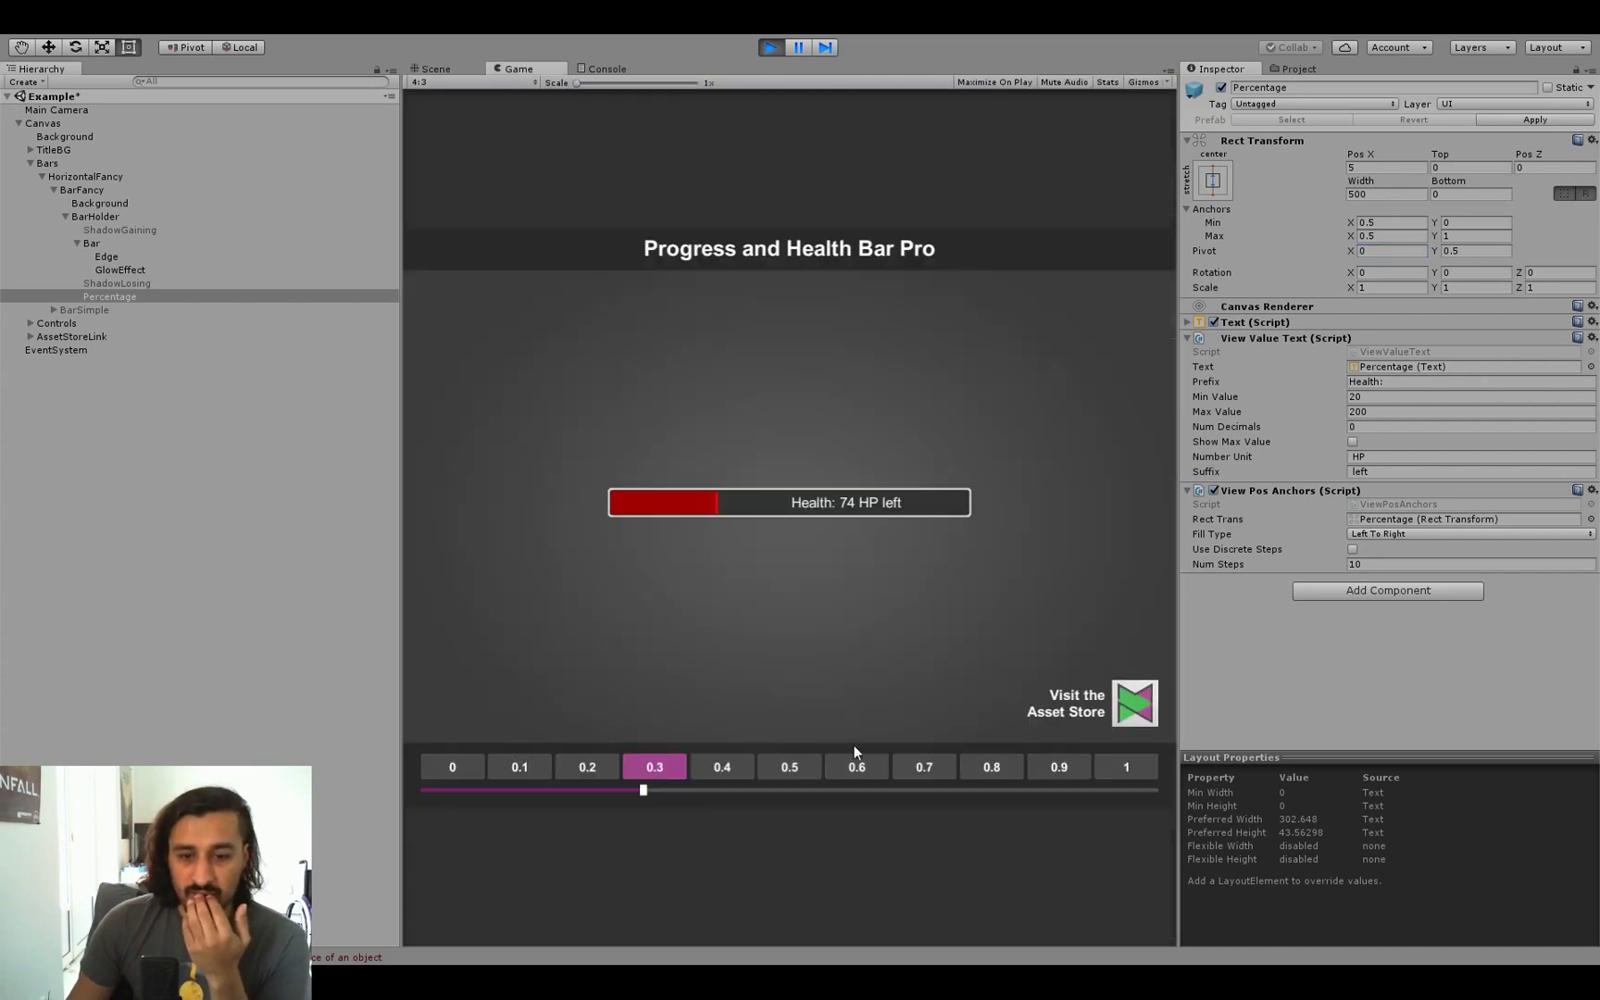
{"action": "left_click", "coordinate": [921, 768]}
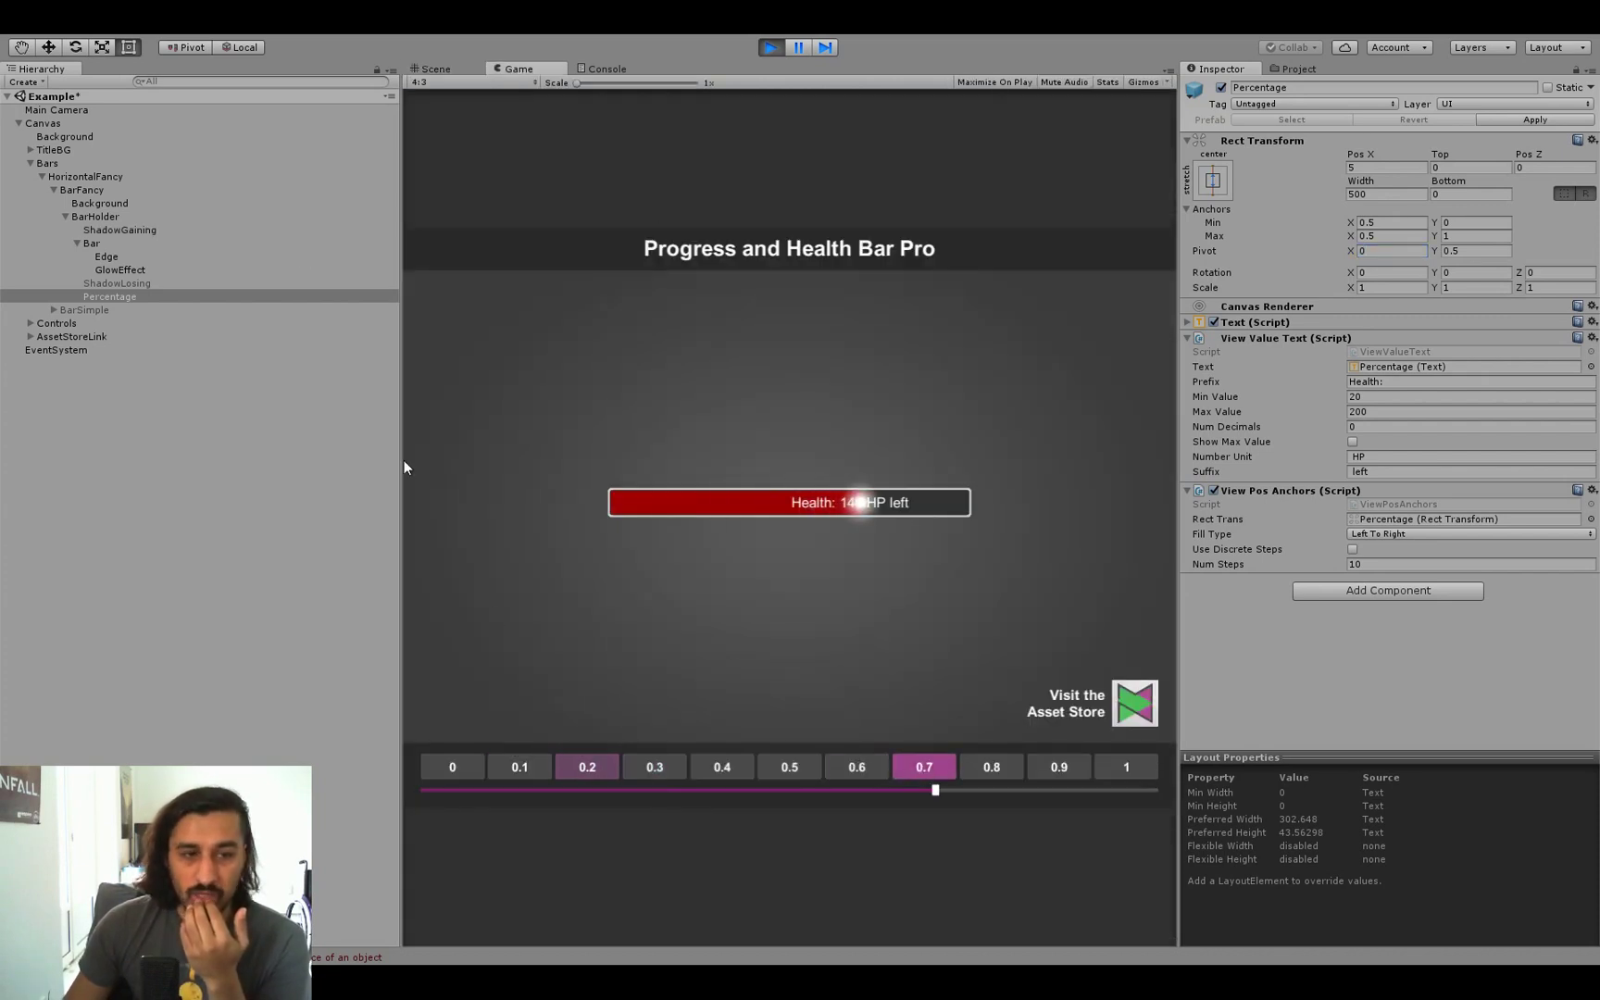
{"action": "left_click", "coordinate": [106, 216]}
{"action": "left_click", "coordinate": [97, 190]}
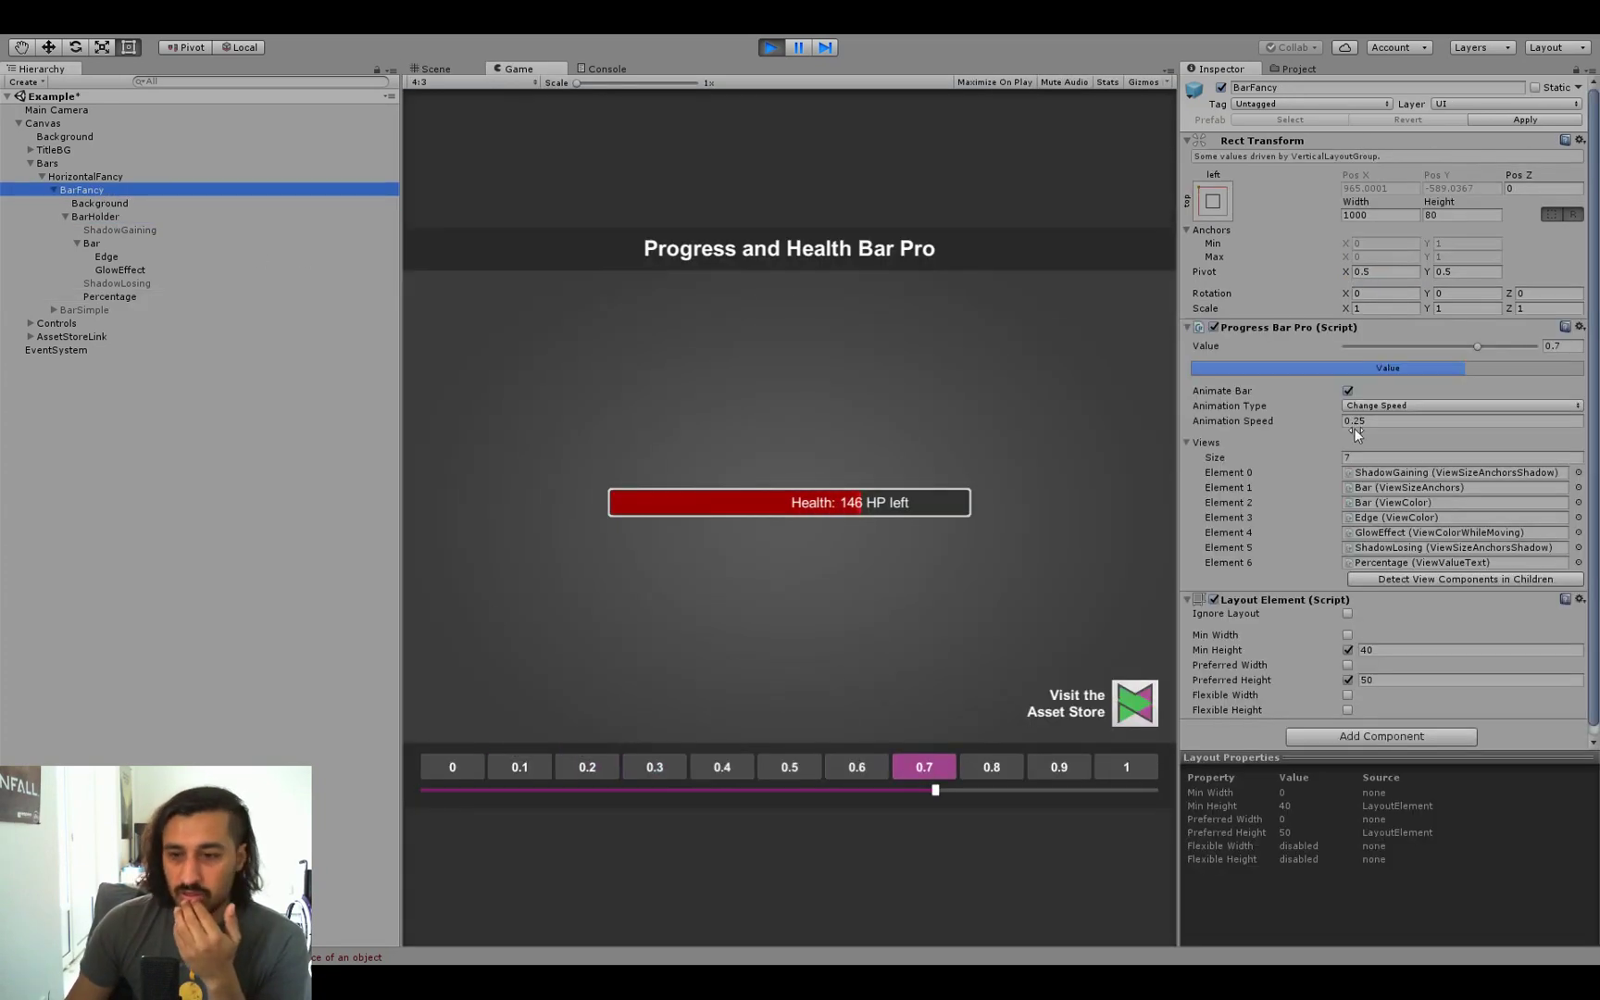
{"action": "left_click", "coordinate": [1442, 579]}
Step: Test the label tracking the fill at 0.4, 0.8, 0.2 and 0.9, then recheck BarFancy
{"action": "left_click", "coordinate": [701, 770]}
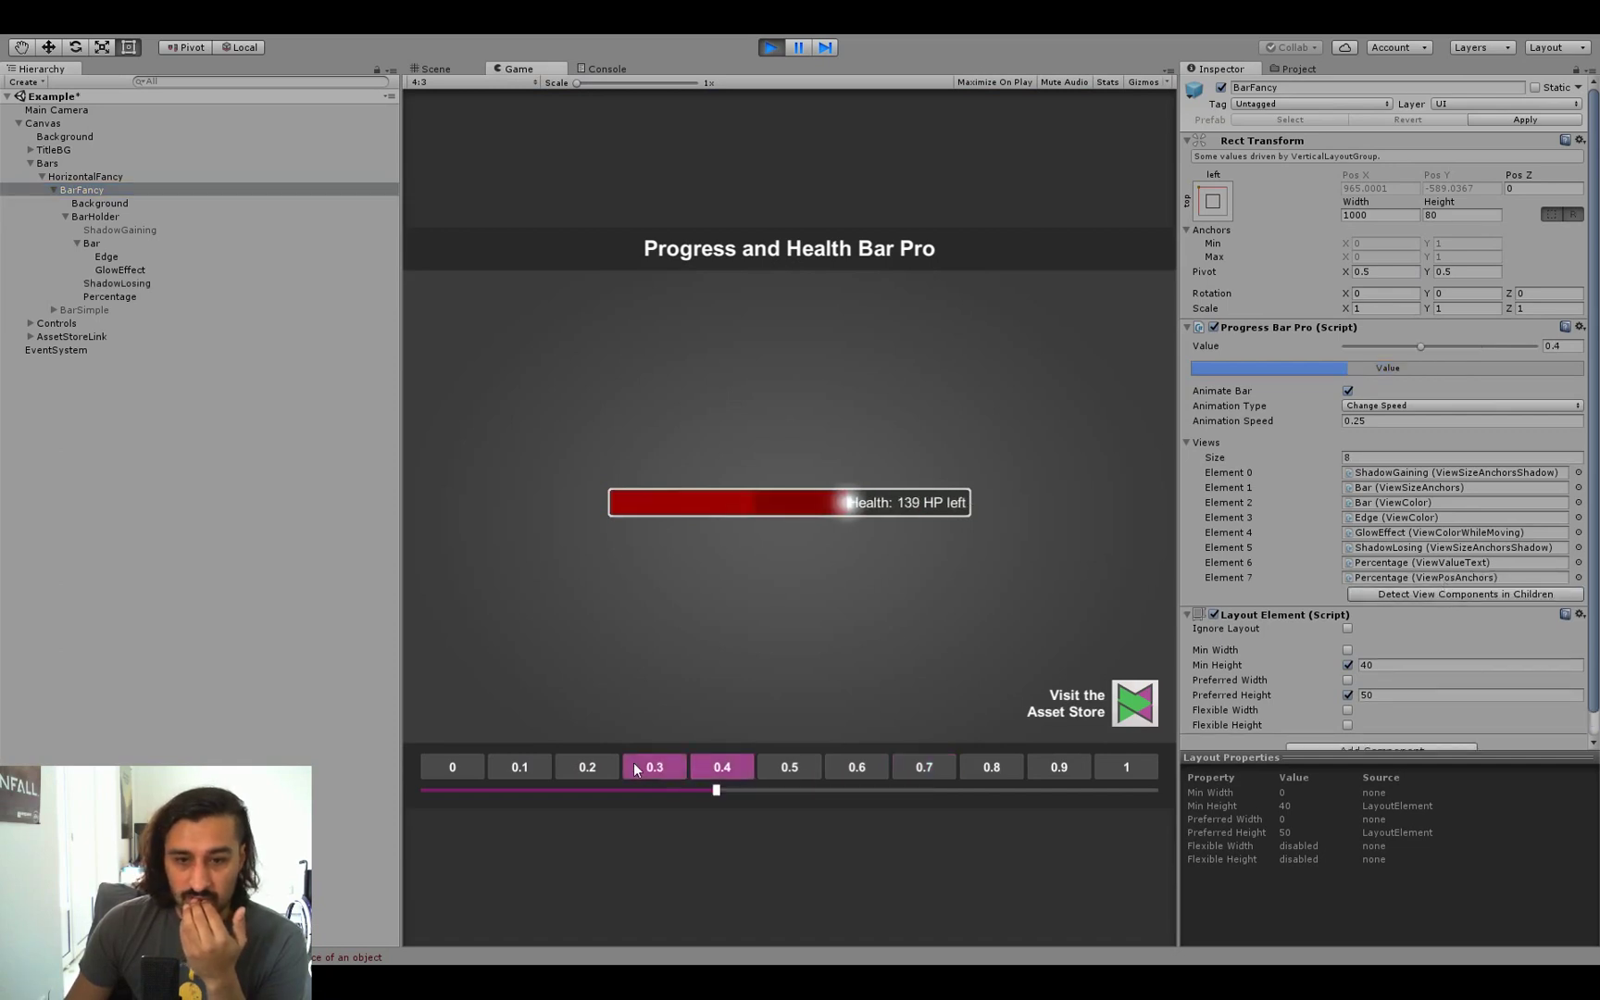
{"action": "left_click", "coordinate": [1010, 768]}
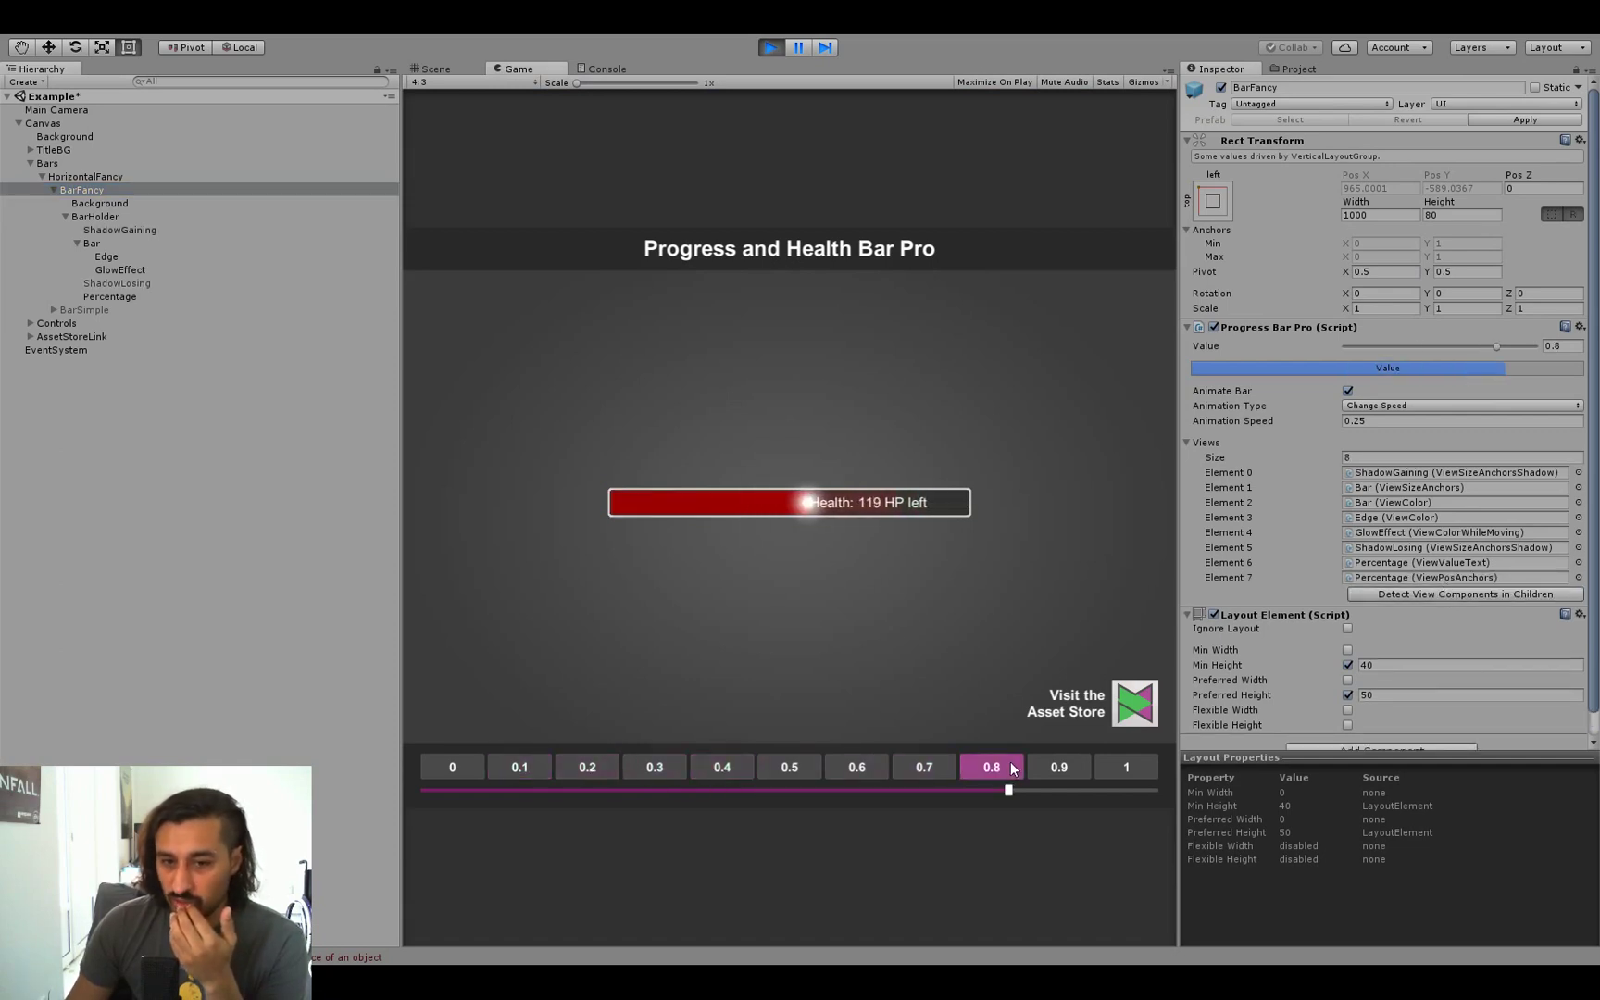
{"action": "left_click", "coordinate": [560, 768]}
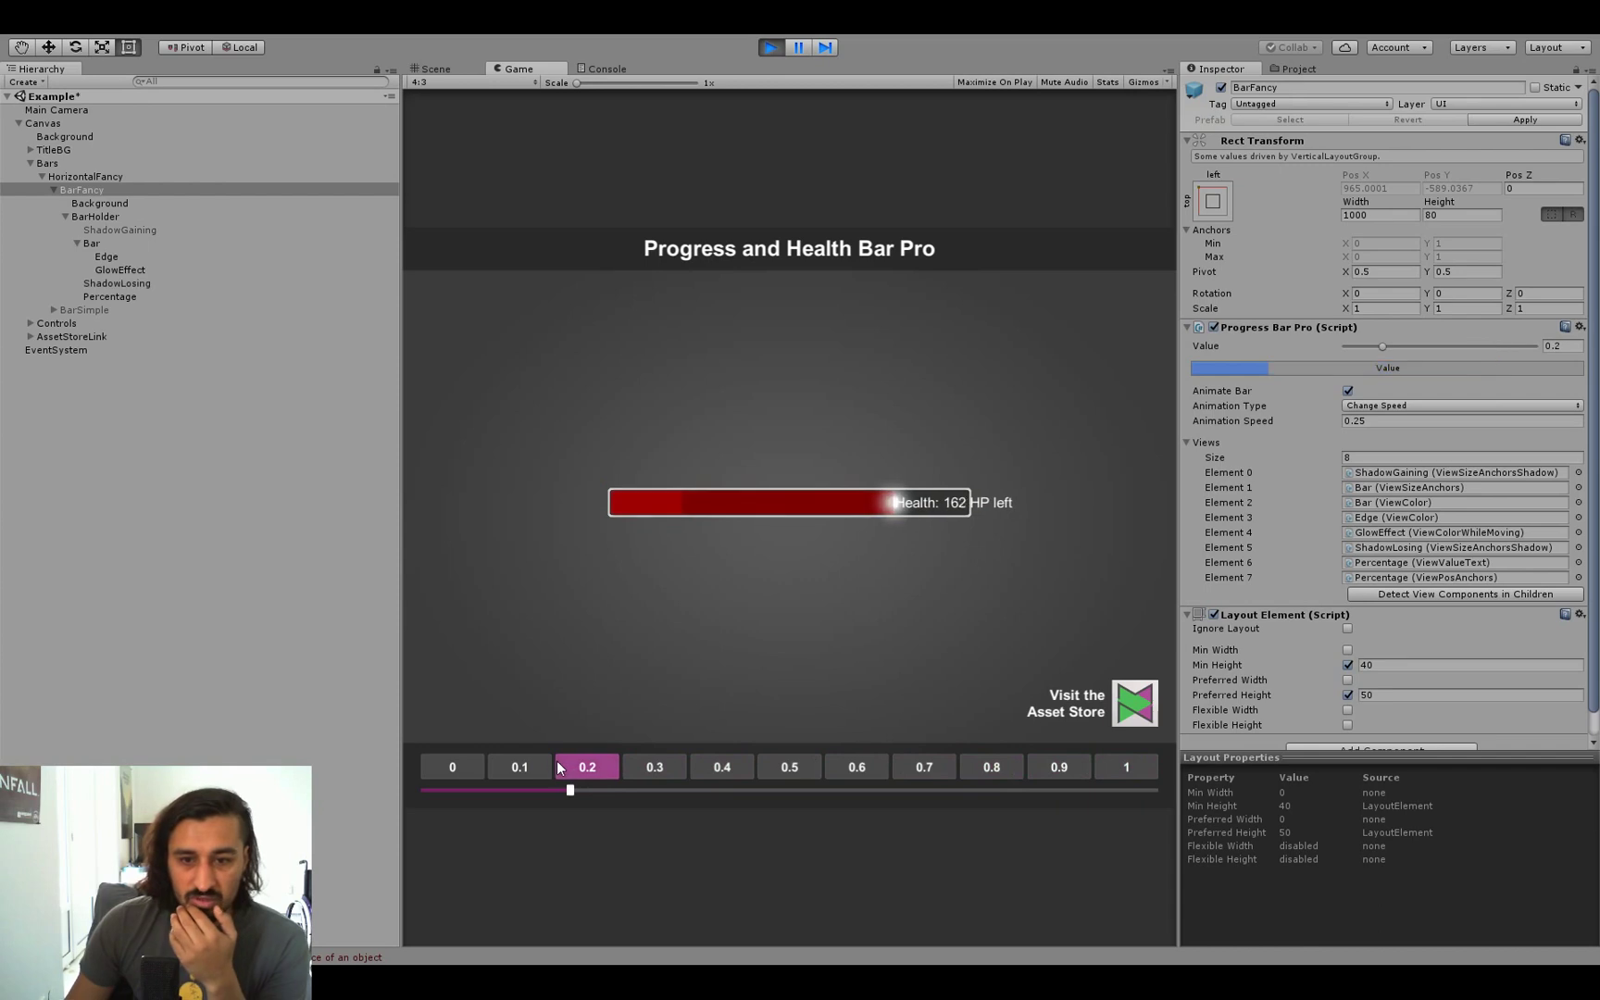
{"action": "left_click", "coordinate": [1067, 765]}
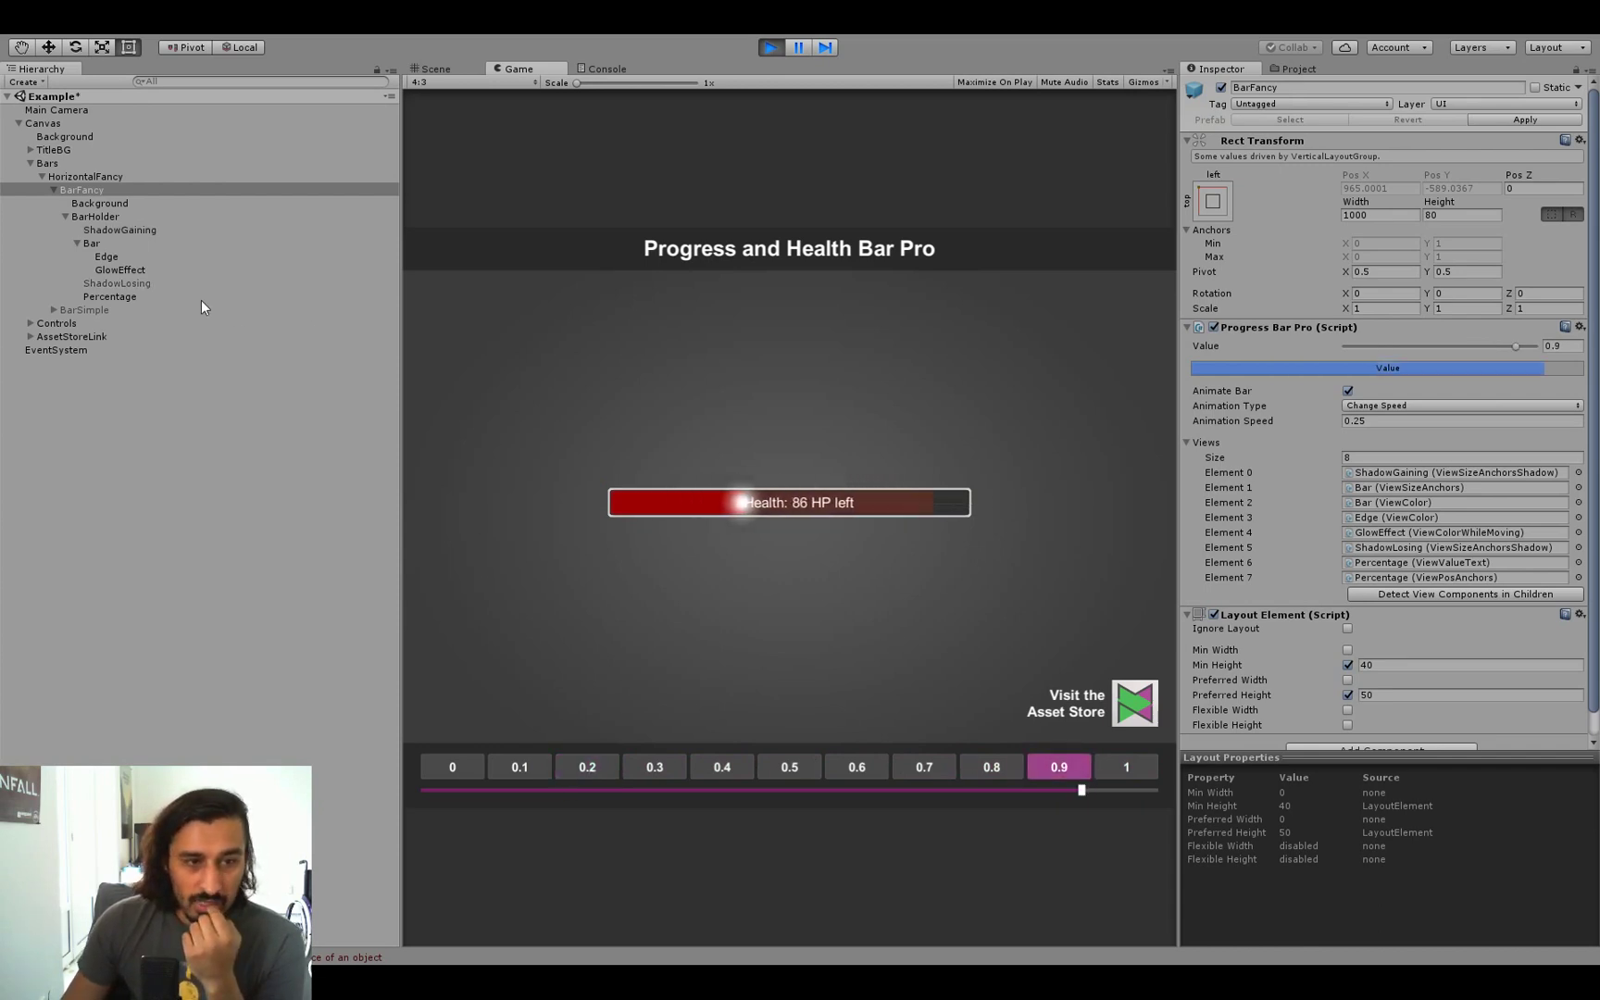
{"action": "left_click", "coordinate": [1283, 66]}
{"action": "left_click", "coordinate": [1222, 67]}
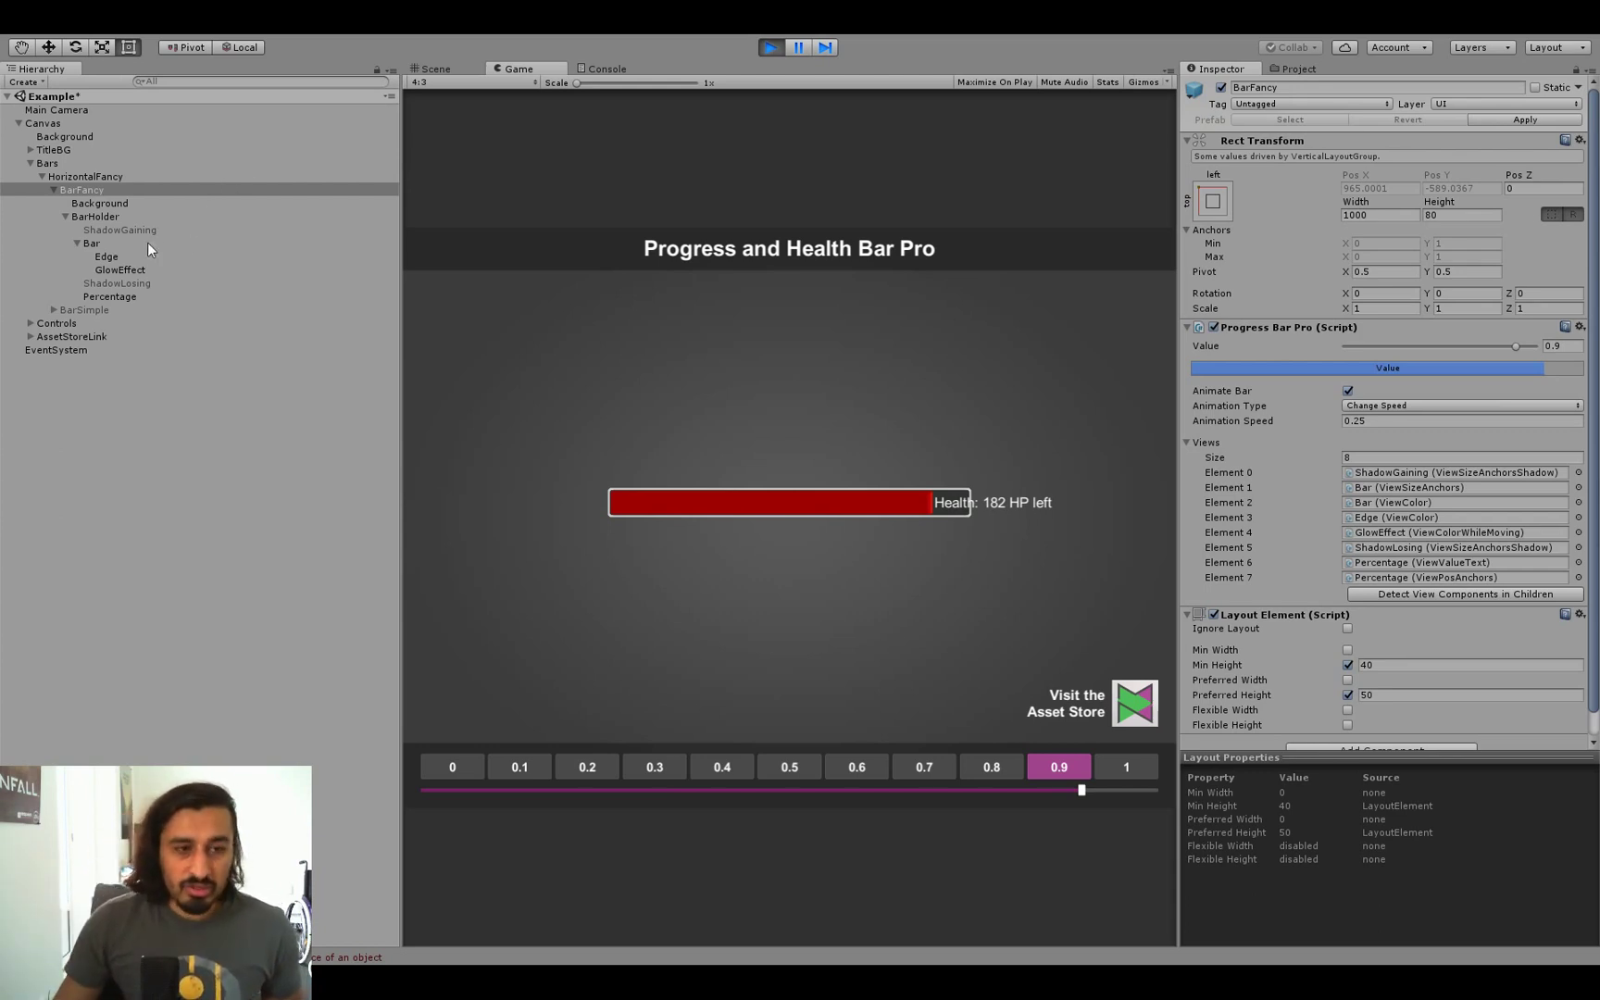
{"action": "left_click", "coordinate": [123, 202]}
{"action": "left_click", "coordinate": [105, 188]}
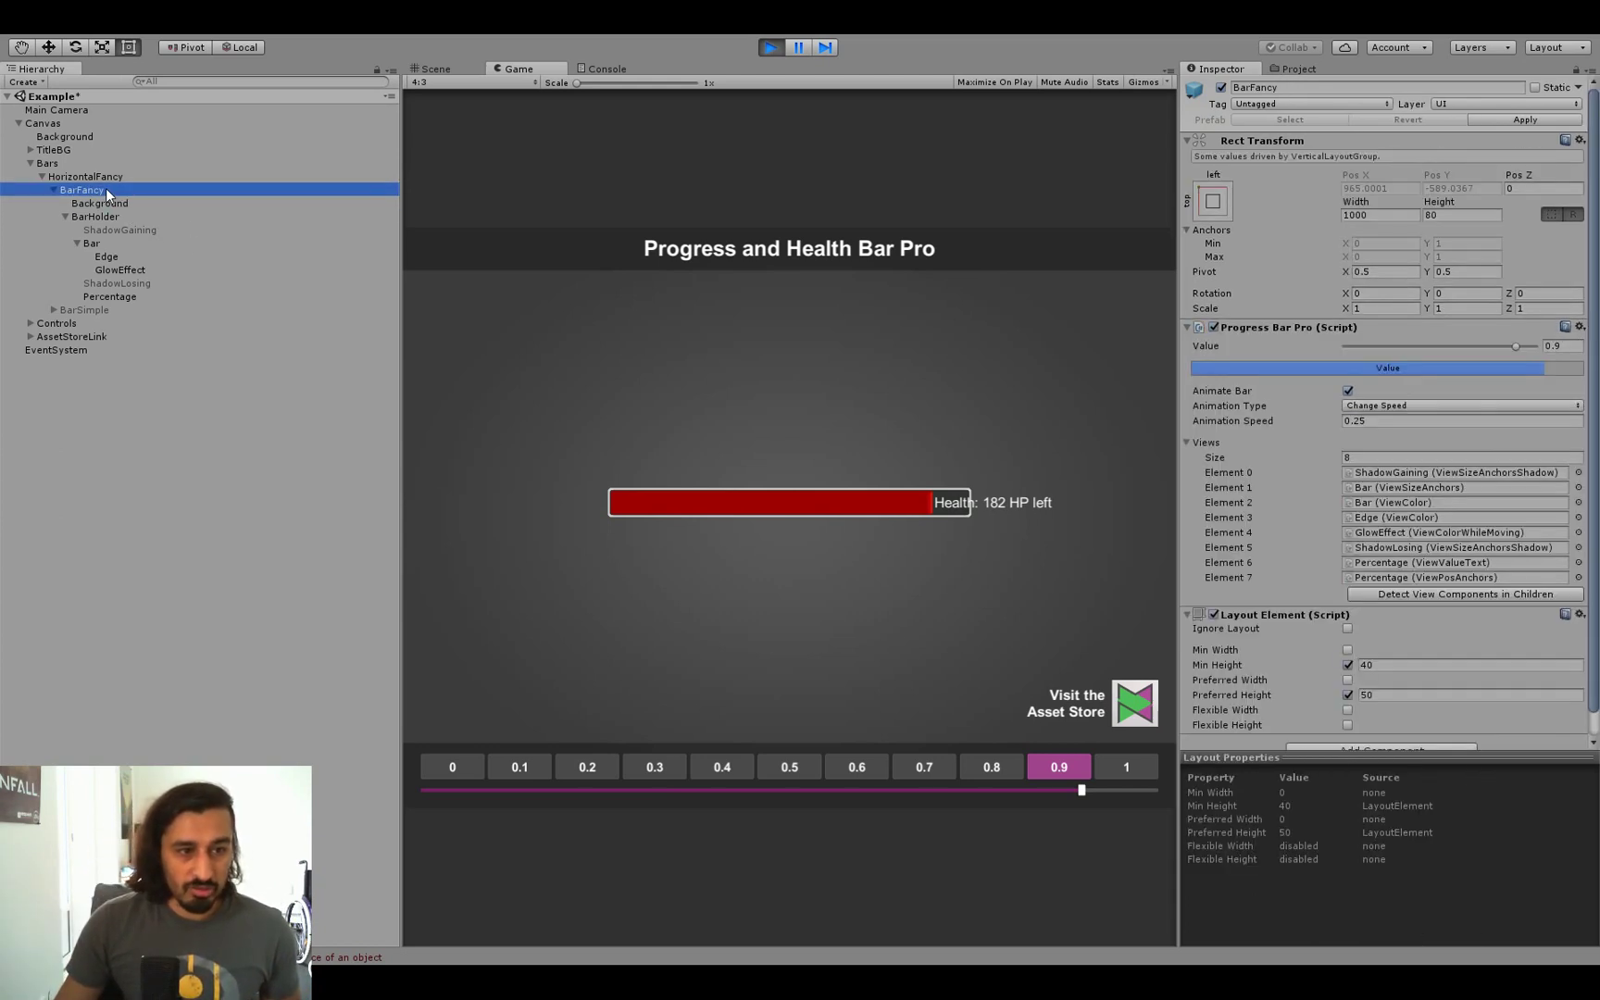
Step: Stop play mode, hide BarFancy, and enable BarSimple with its child objects expanded
{"action": "left_click", "coordinate": [71, 311]}
{"action": "left_click", "coordinate": [83, 189]}
{"action": "left_click", "coordinate": [771, 47]}
{"action": "left_click", "coordinate": [1220, 87]}
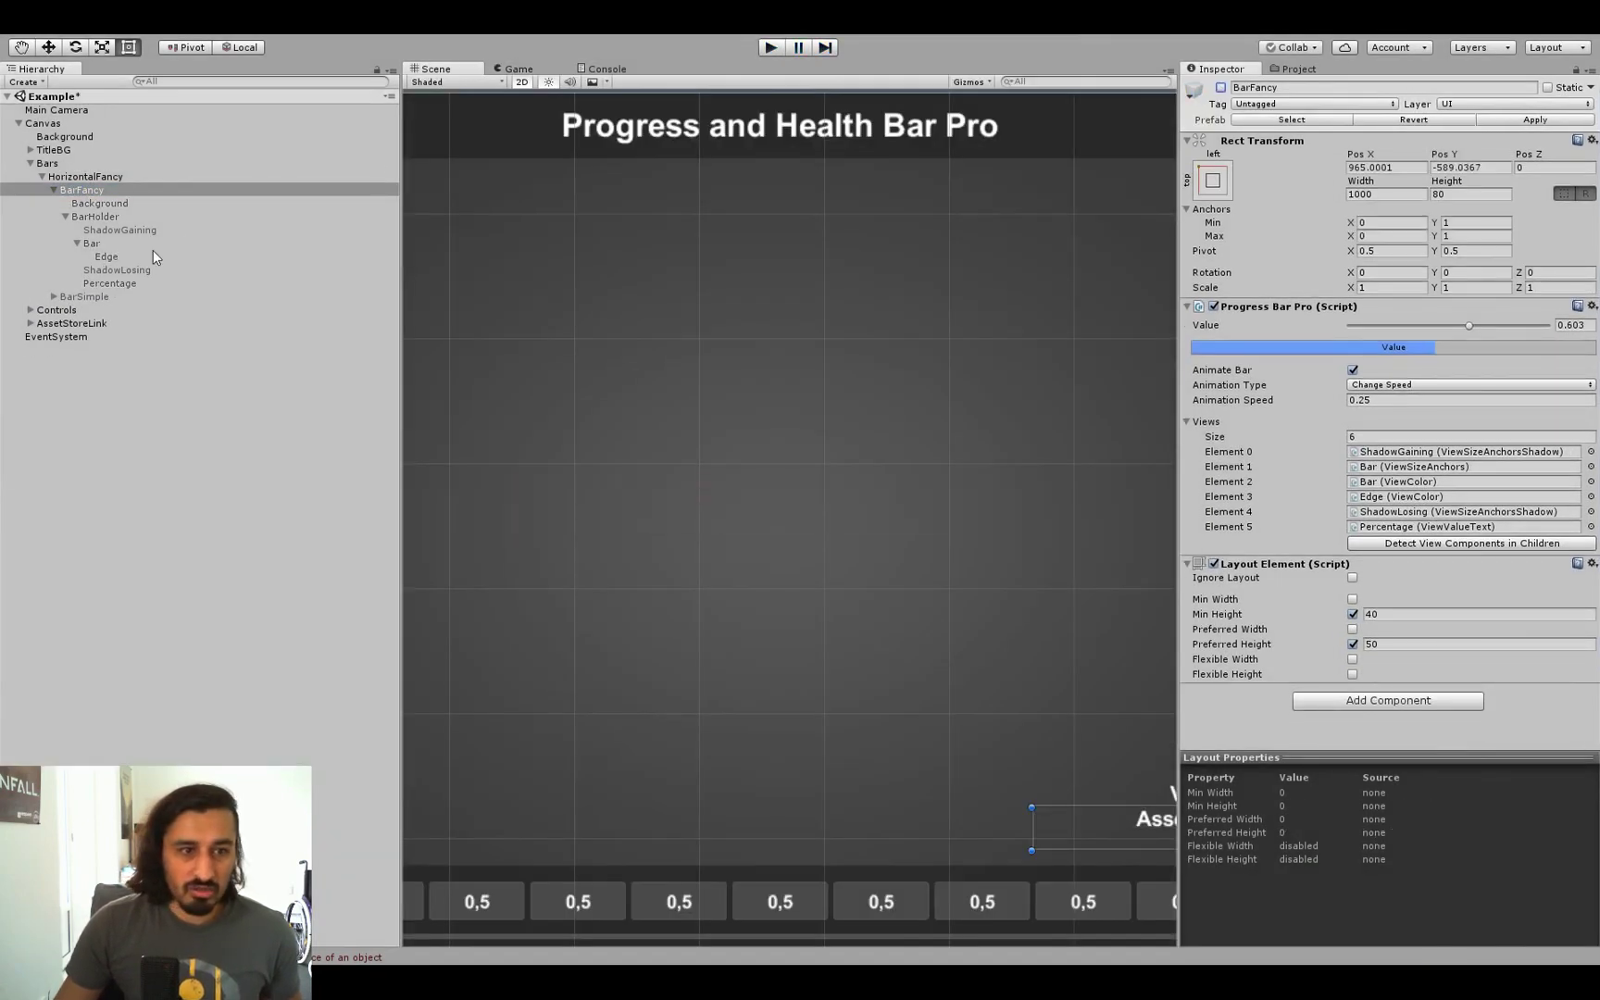
{"action": "left_click", "coordinate": [85, 296]}
{"action": "left_click", "coordinate": [54, 296]}
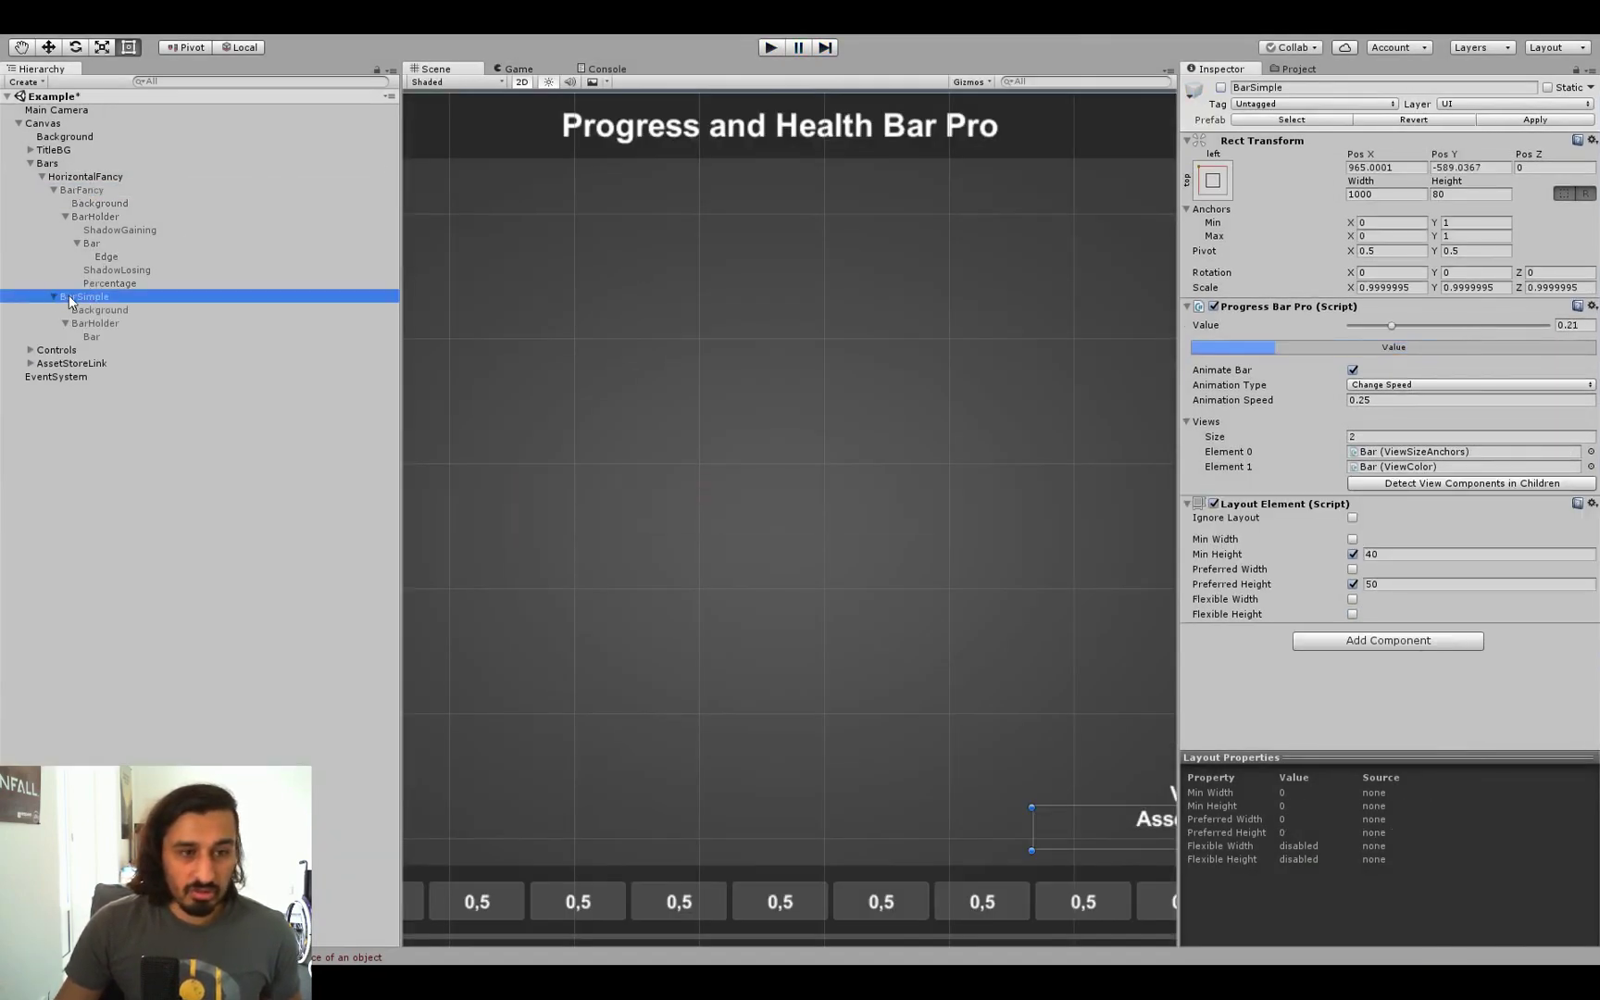
{"action": "left_click", "coordinate": [1220, 87]}
Step: Make BarSimple's Bar a Filled image at full fill, removing its size-anchors view and setting anchor max X to 1
{"action": "left_click", "coordinate": [109, 336]}
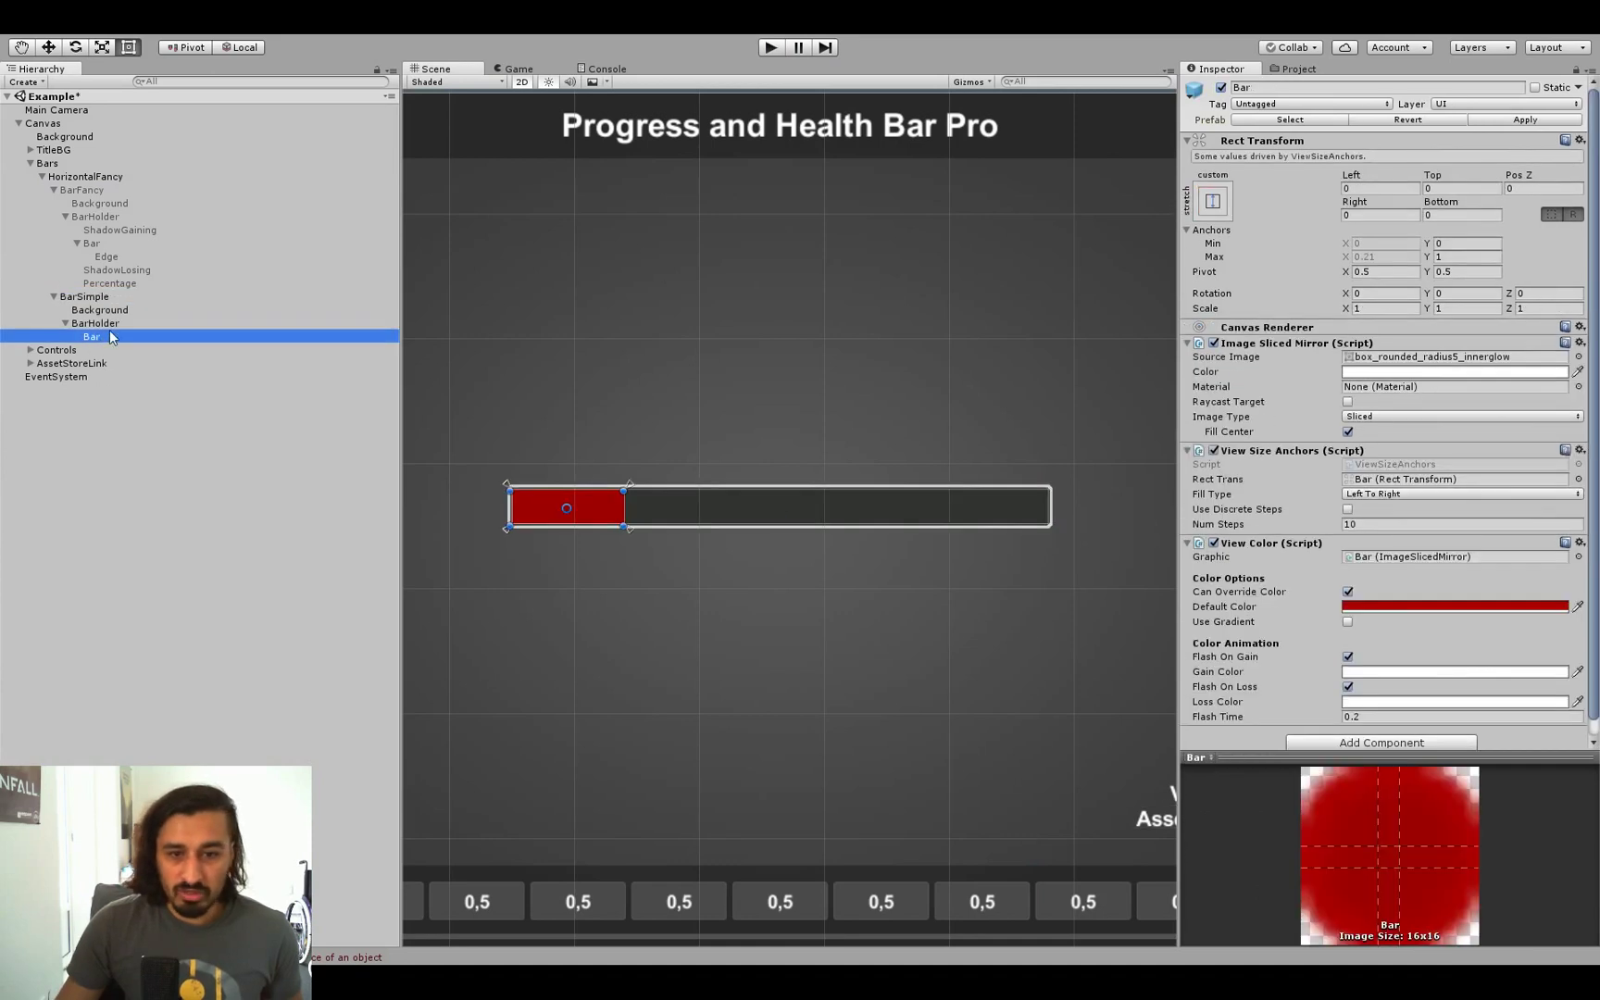
{"action": "right_click", "coordinate": [1289, 452]}
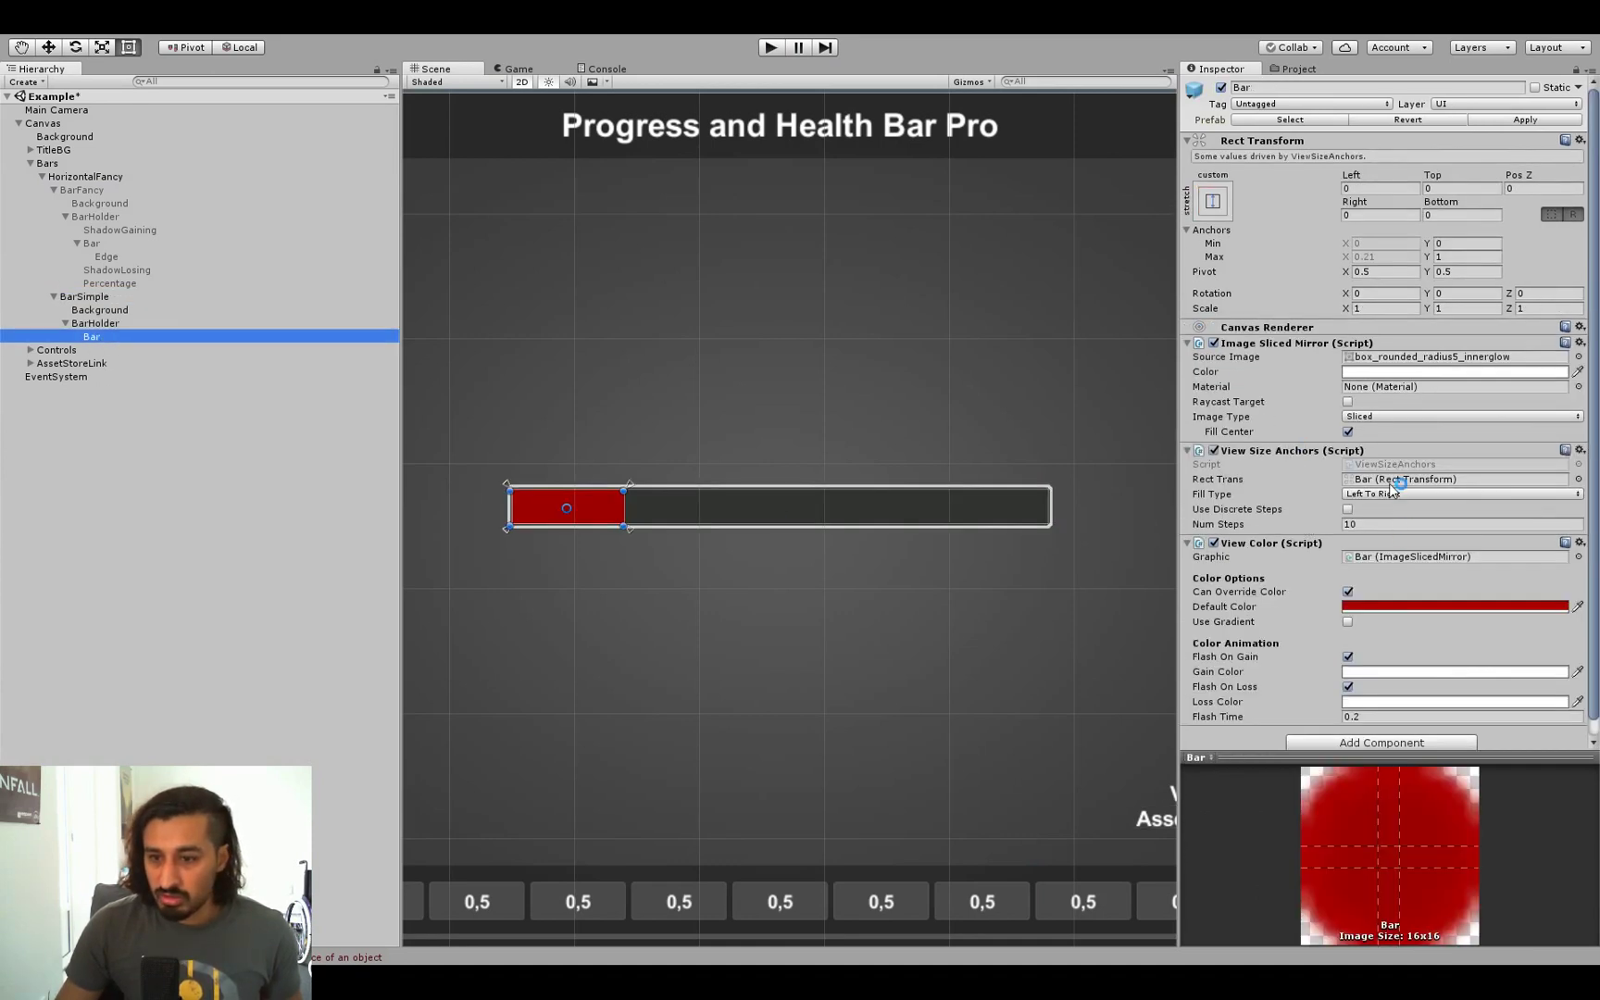
{"action": "left_click", "coordinate": [1389, 484]}
{"action": "left_click", "coordinate": [1400, 395]}
{"action": "left_click", "coordinate": [1400, 467]}
{"action": "left_click", "coordinate": [1394, 236]}
{"action": "type", "text": "1"}
{"action": "left_click_drag", "start_coordinate": [1474, 438], "coordinate": [1566, 442]}
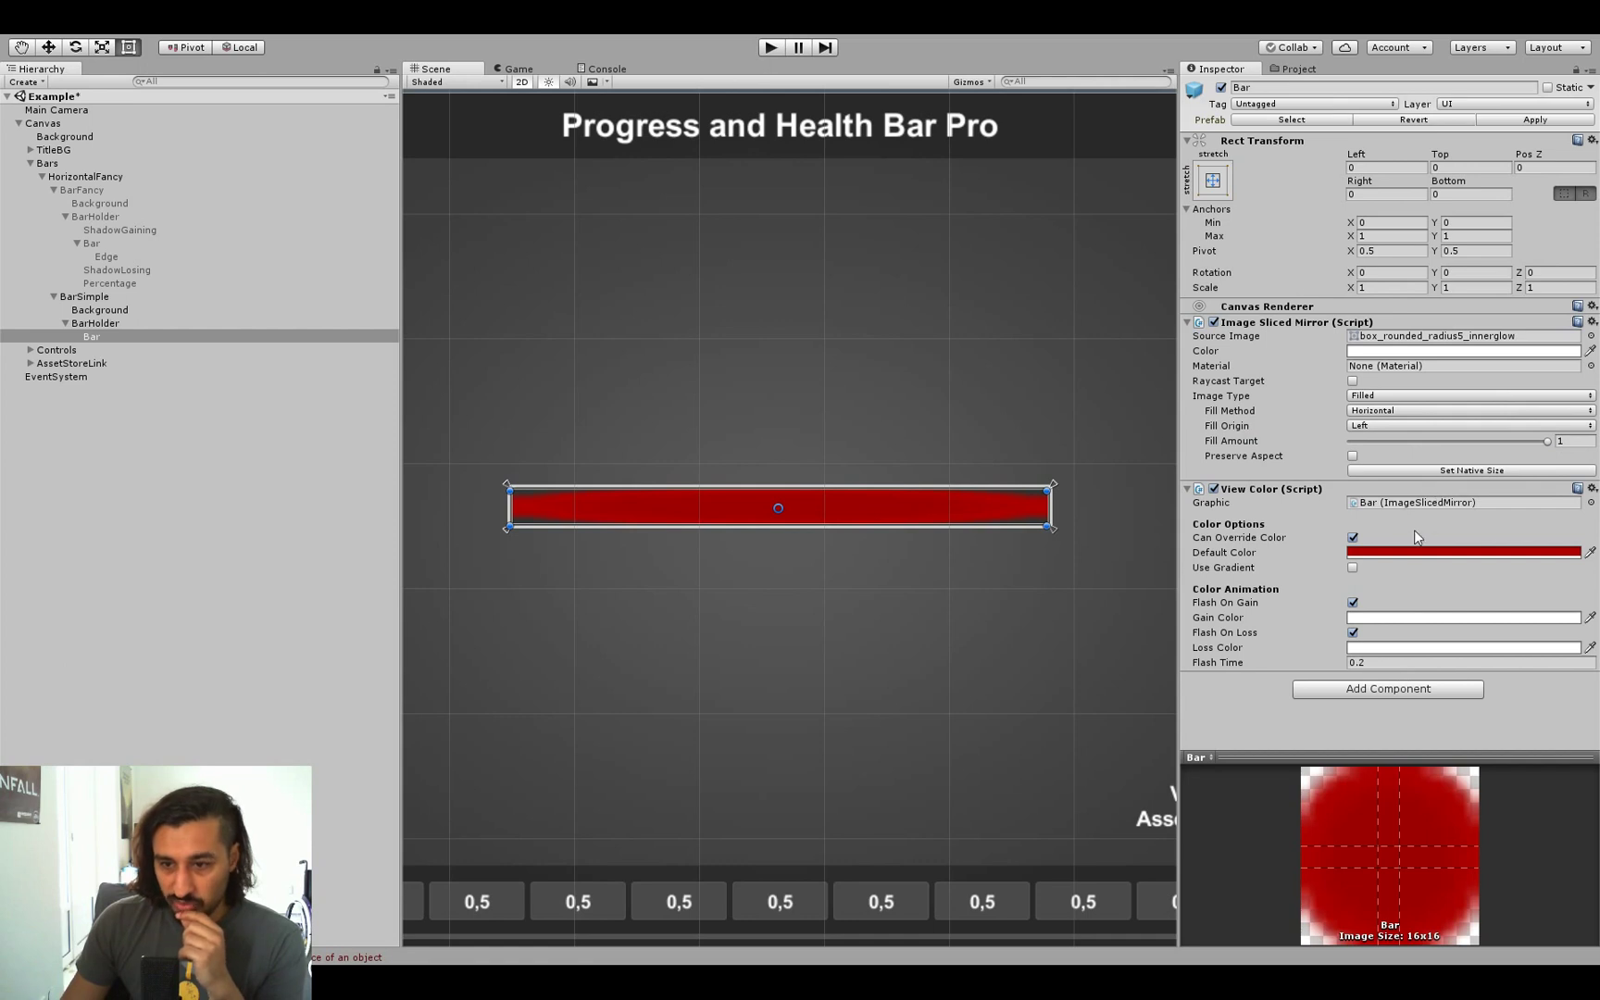
Step: Add View Size Image Fill to Bar, detect BarSimple's views, and set its value to 0.683
{"action": "key", "text": "ctrl+z"}
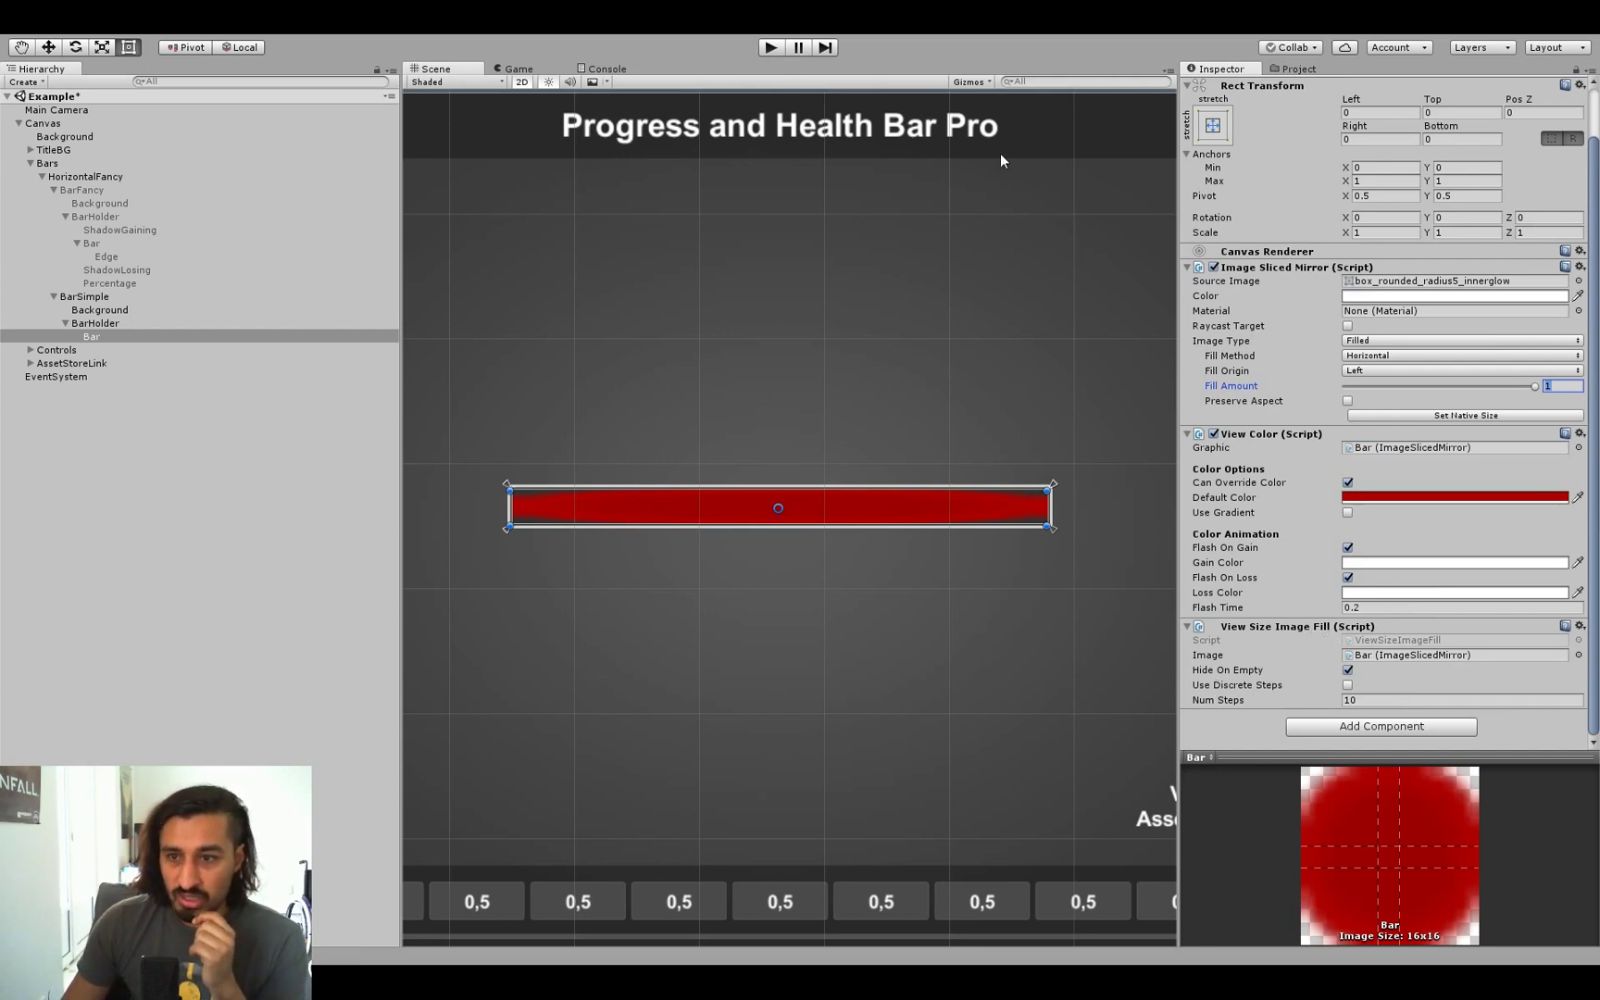
{"action": "mouse_move", "coordinate": [1501, 394]}
{"action": "left_mouse_down"}
{"action": "mouse_move", "coordinate": [1382, 394]}
{"action": "mouse_move", "coordinate": [1511, 394]}
{"action": "mouse_move", "coordinate": [1490, 394]}
{"action": "left_mouse_up"}
{"action": "left_click", "coordinate": [84, 296]}
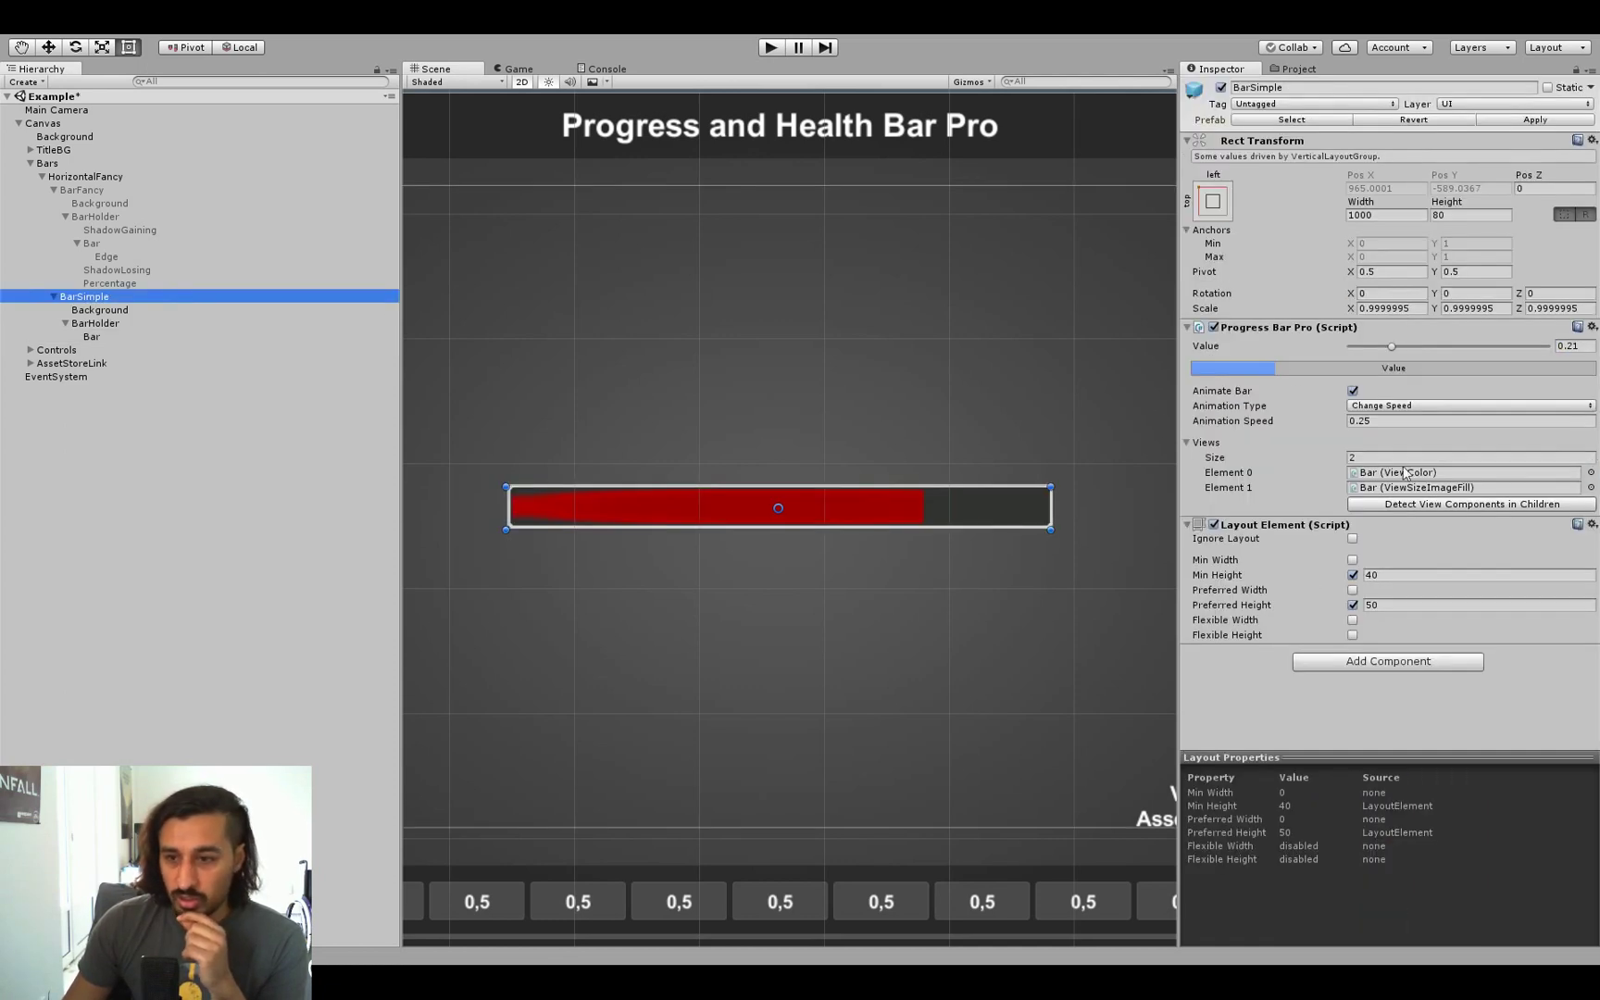
{"action": "left_click", "coordinate": [1422, 504]}
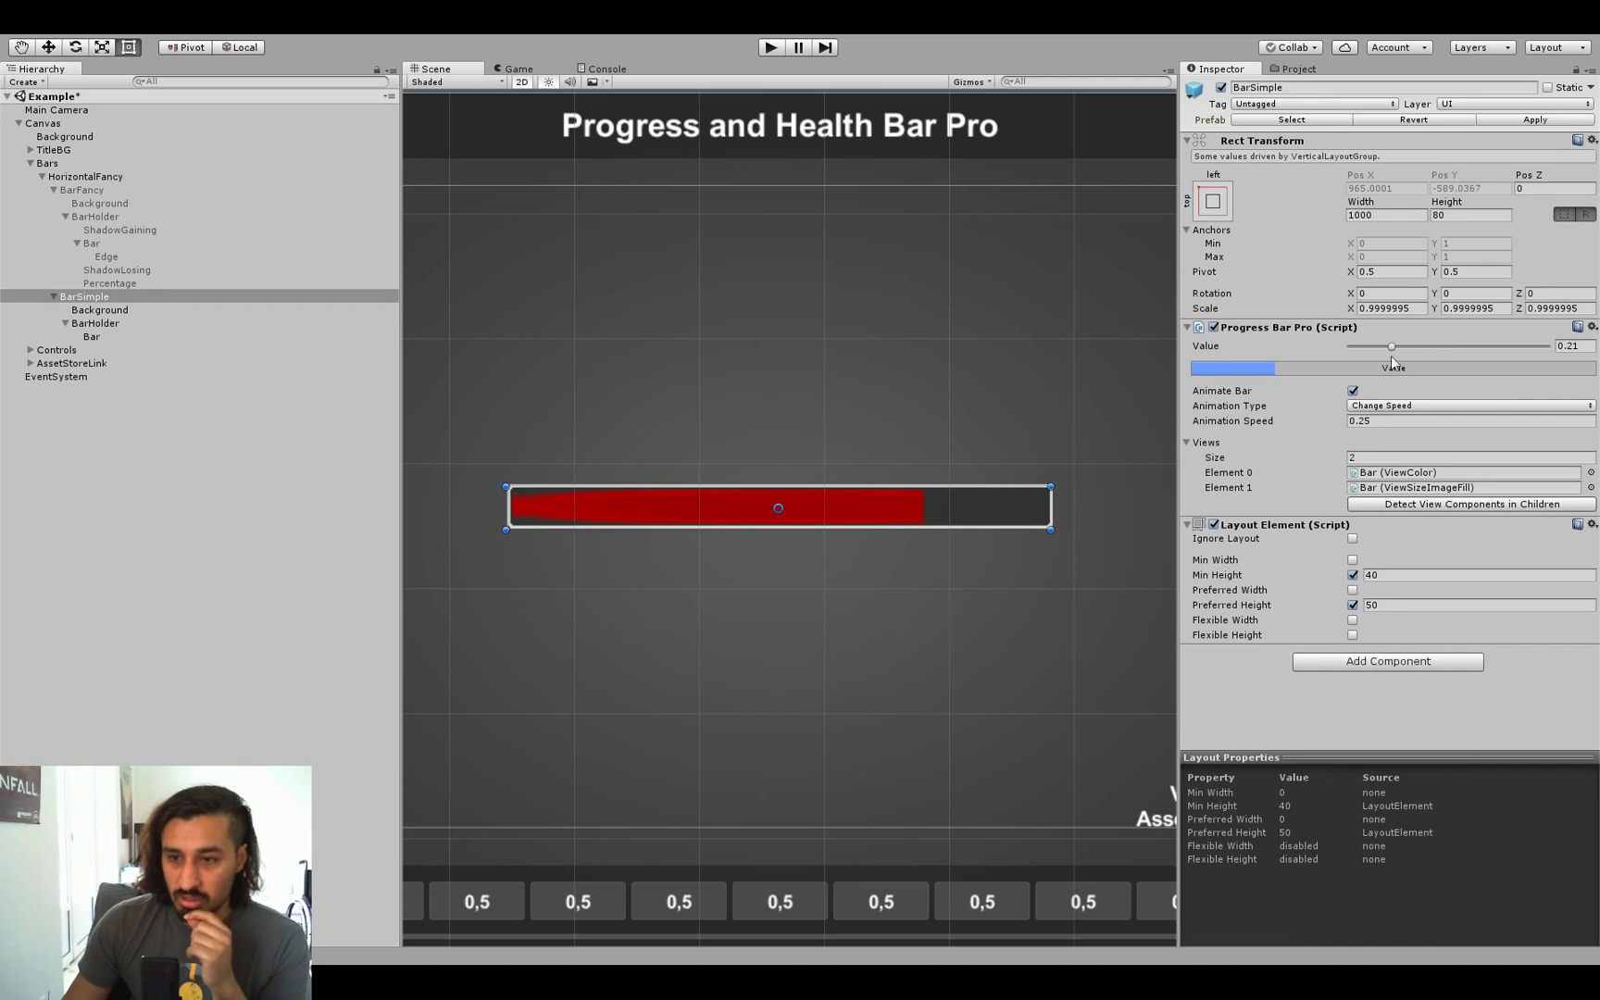
{"action": "left_click_drag", "start_coordinate": [1390, 346], "coordinate": [1499, 346]}
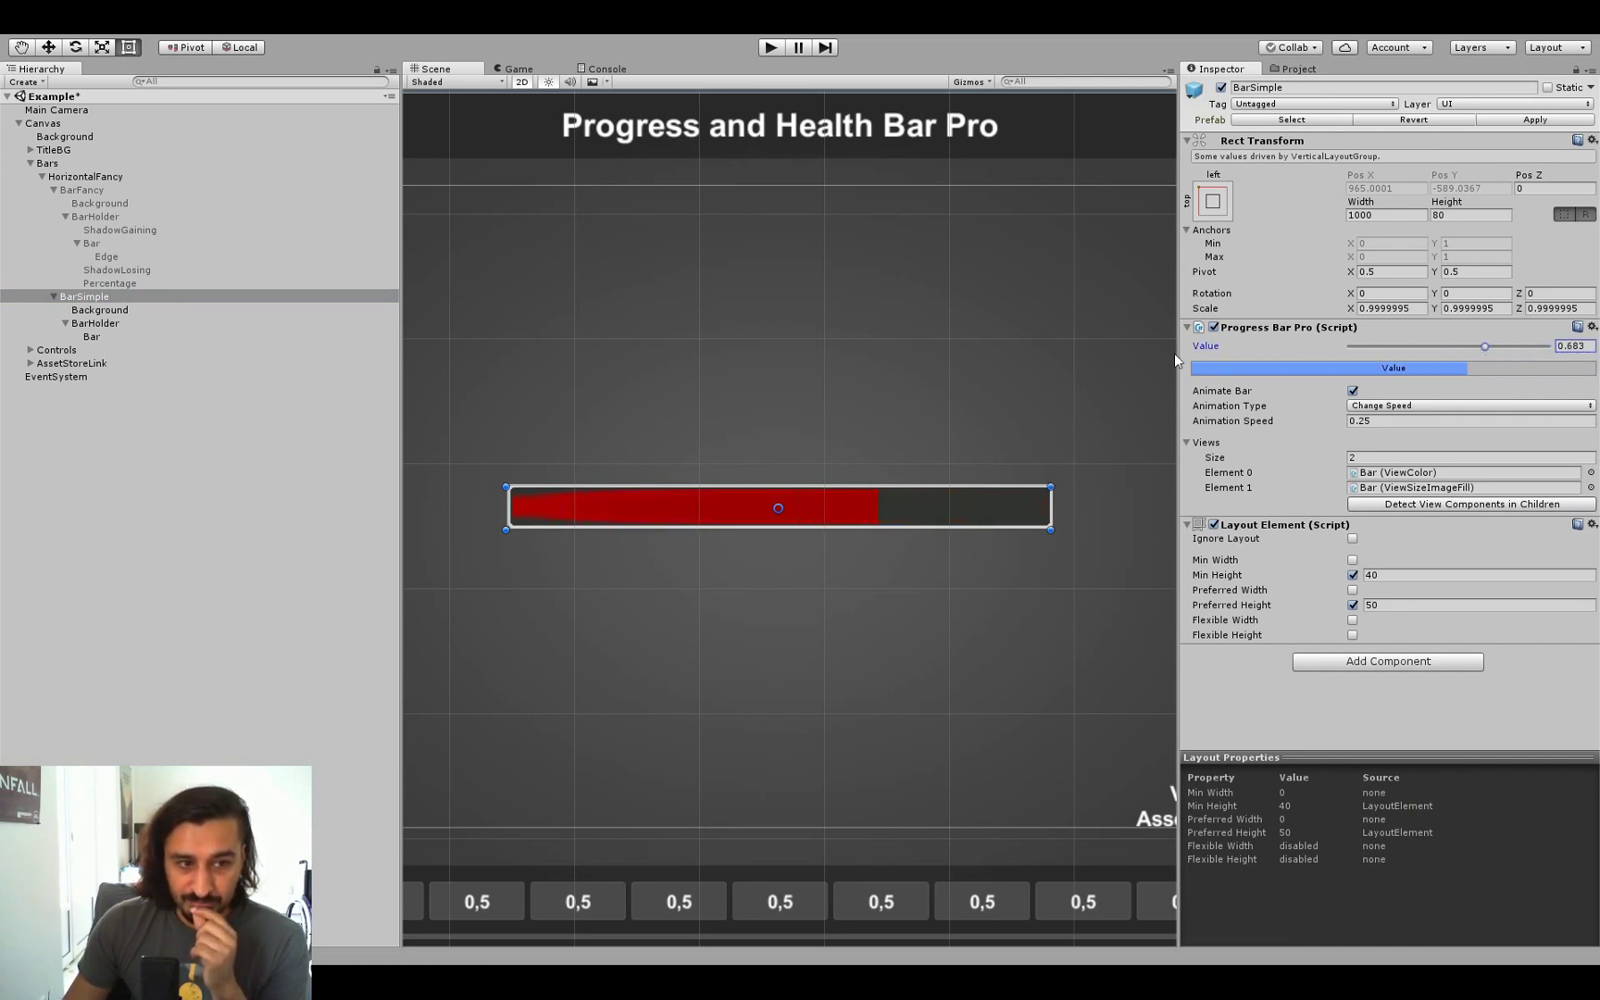
{"action": "left_click", "coordinate": [135, 326]}
{"action": "left_click", "coordinate": [133, 336]}
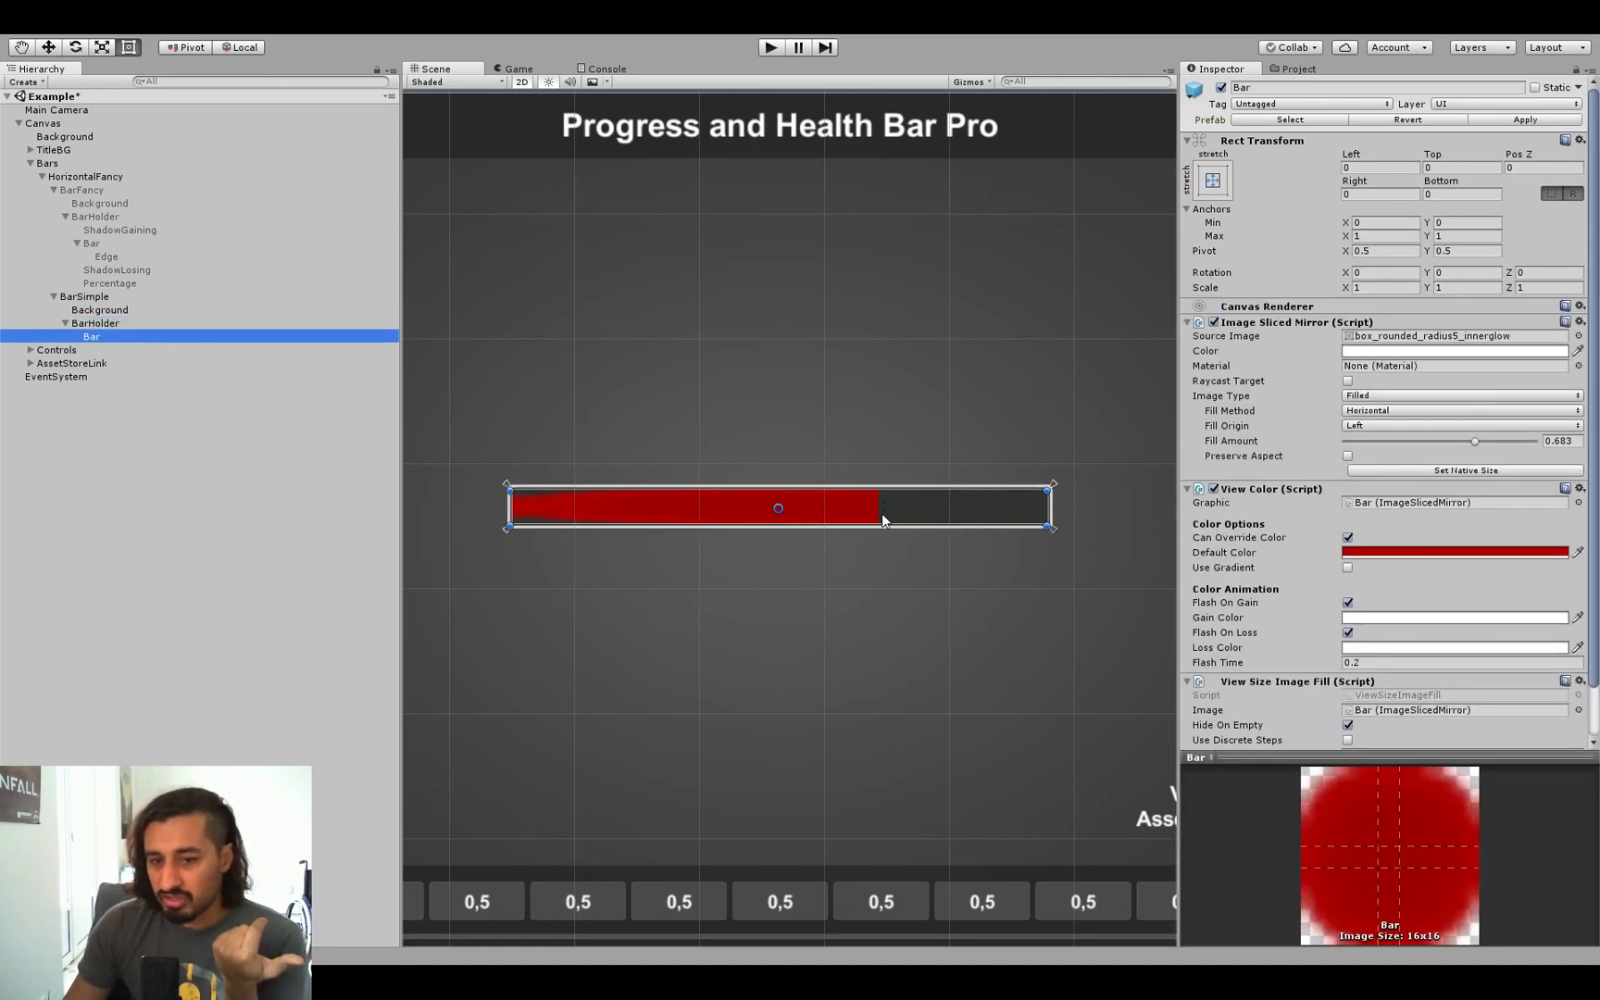
Step: Duplicate Edge into BarSimple's BarHolder with View Pos Image Fill referencing Bar, update BarSimple's views, and play
{"action": "left_click", "coordinate": [108, 258]}
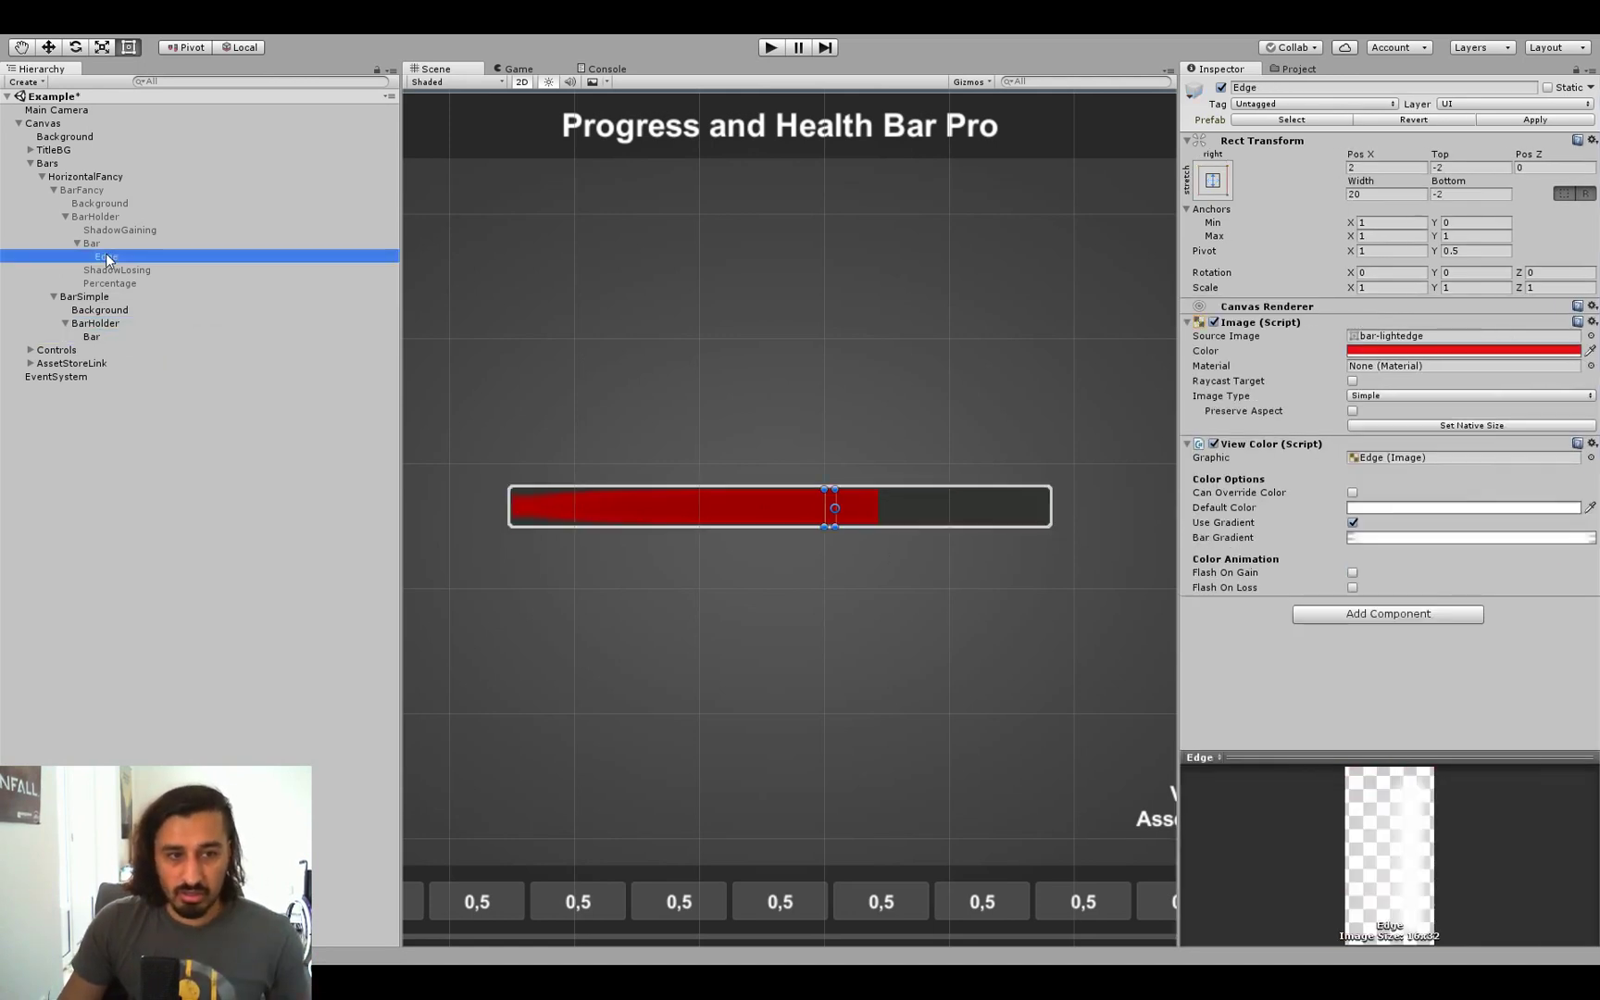
{"action": "key", "text": "ctrl+d"}
{"action": "left_click_drag", "start_coordinate": [114, 271], "coordinate": [119, 330]}
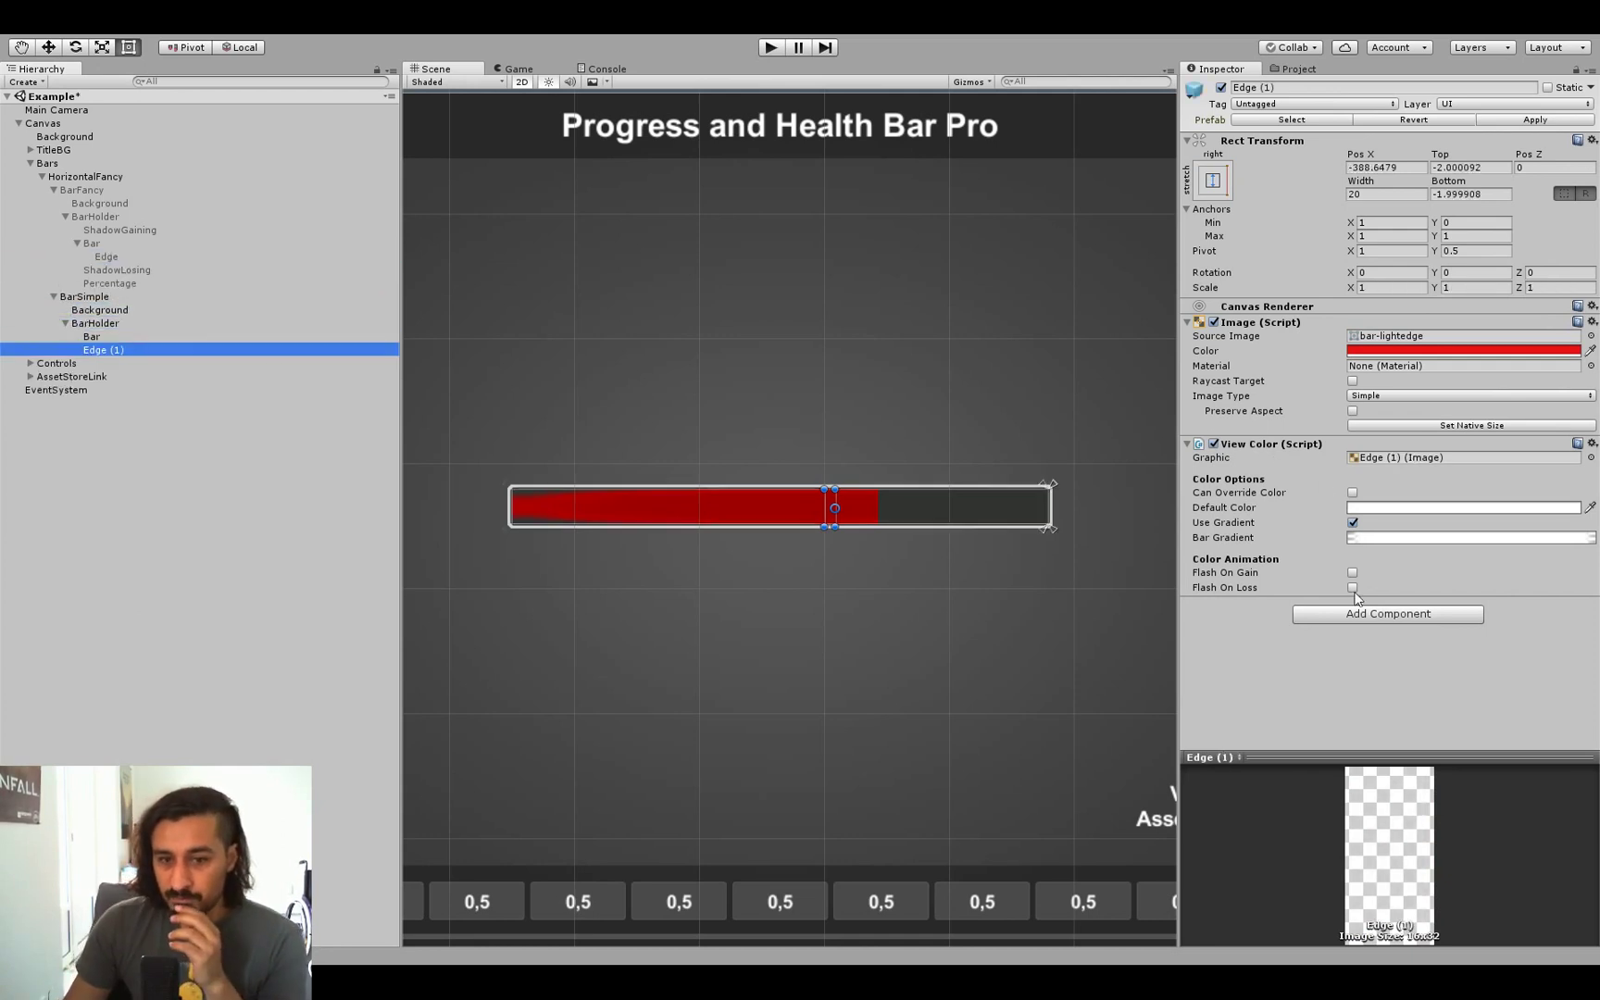
{"action": "left_click", "coordinate": [1381, 617]}
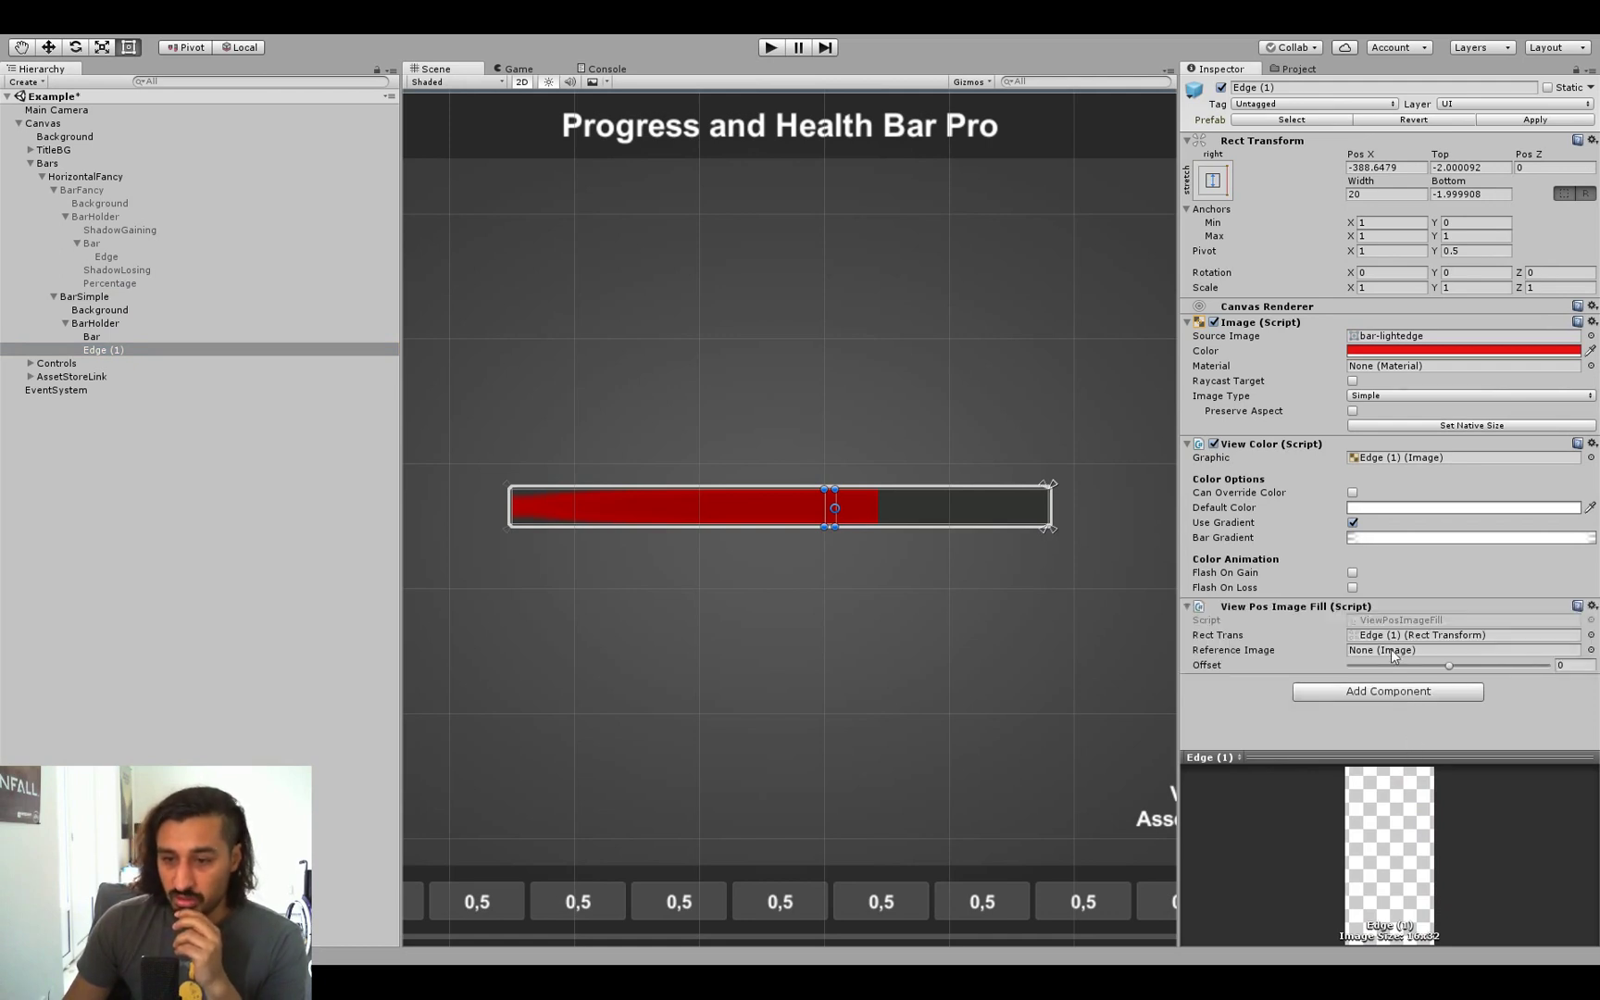
{"action": "left_click_drag", "start_coordinate": [89, 337], "coordinate": [1427, 661]}
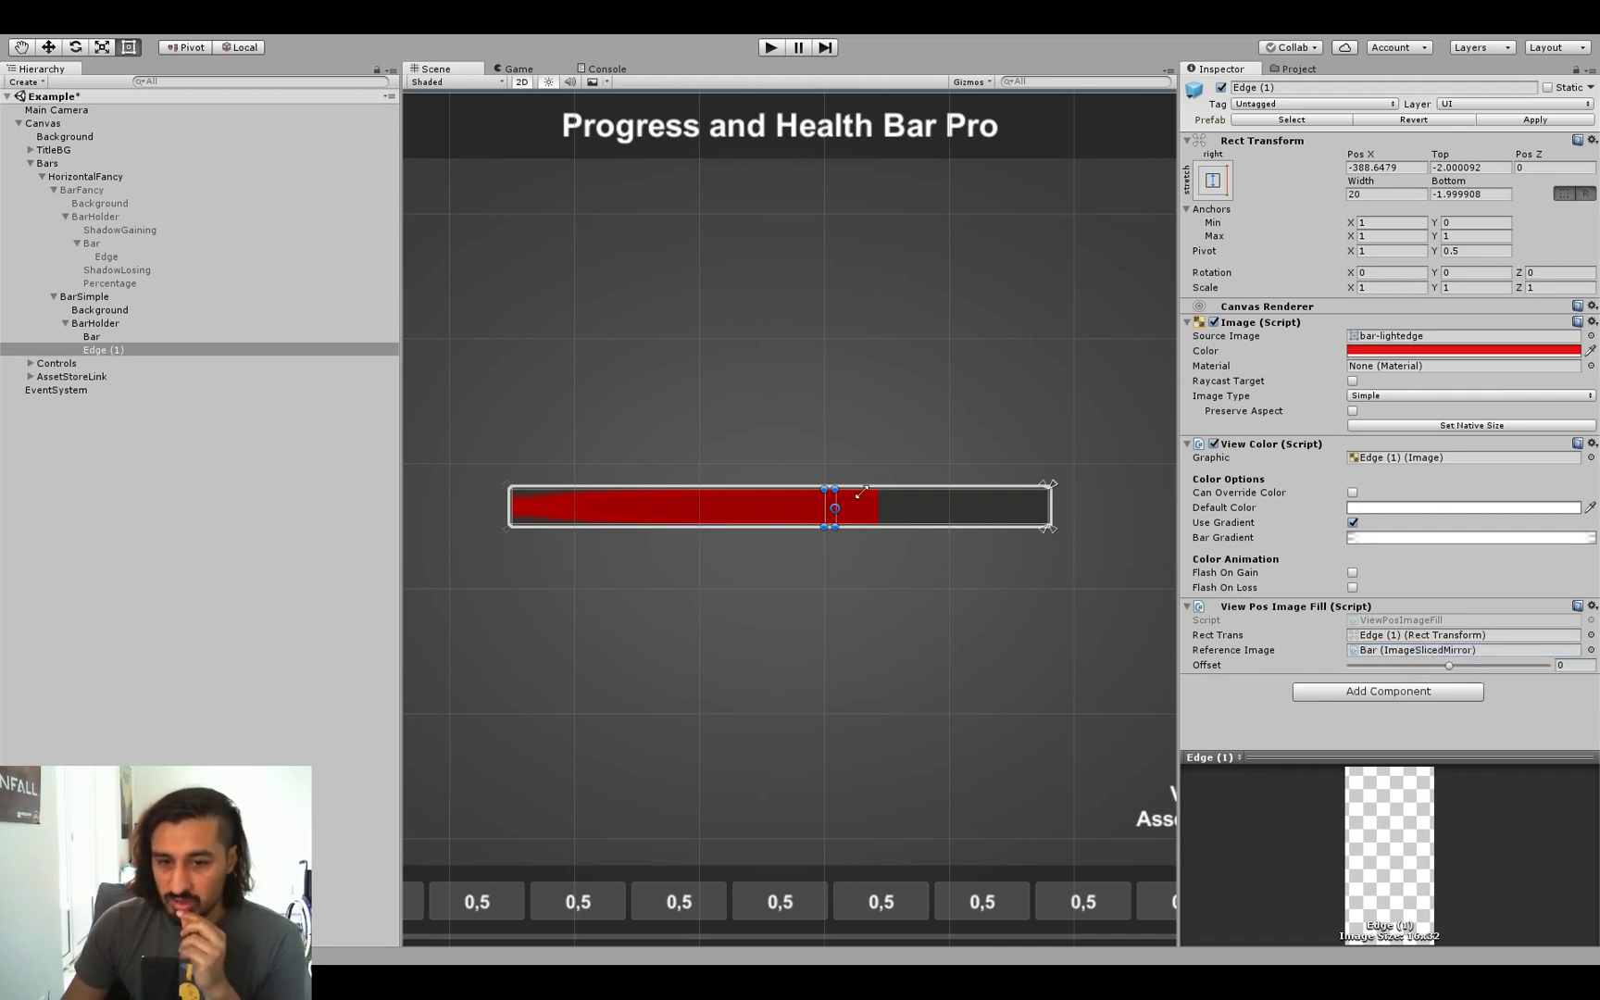
{"action": "left_click", "coordinate": [89, 297]}
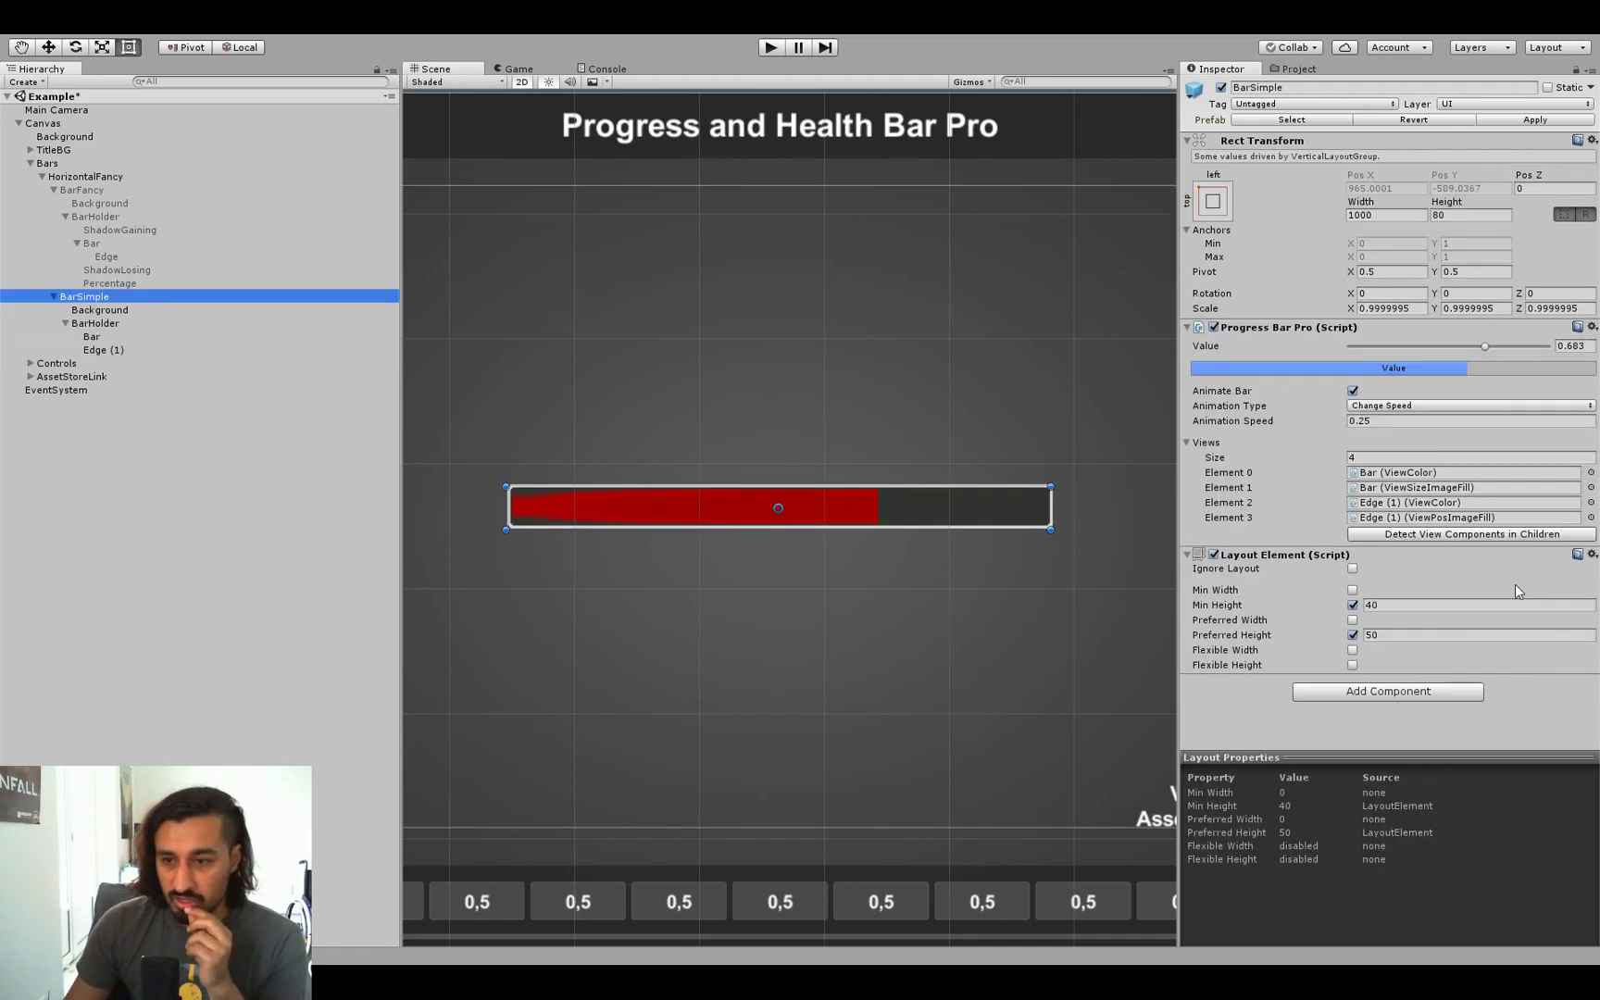
{"action": "key", "text": "ctrl+p"}
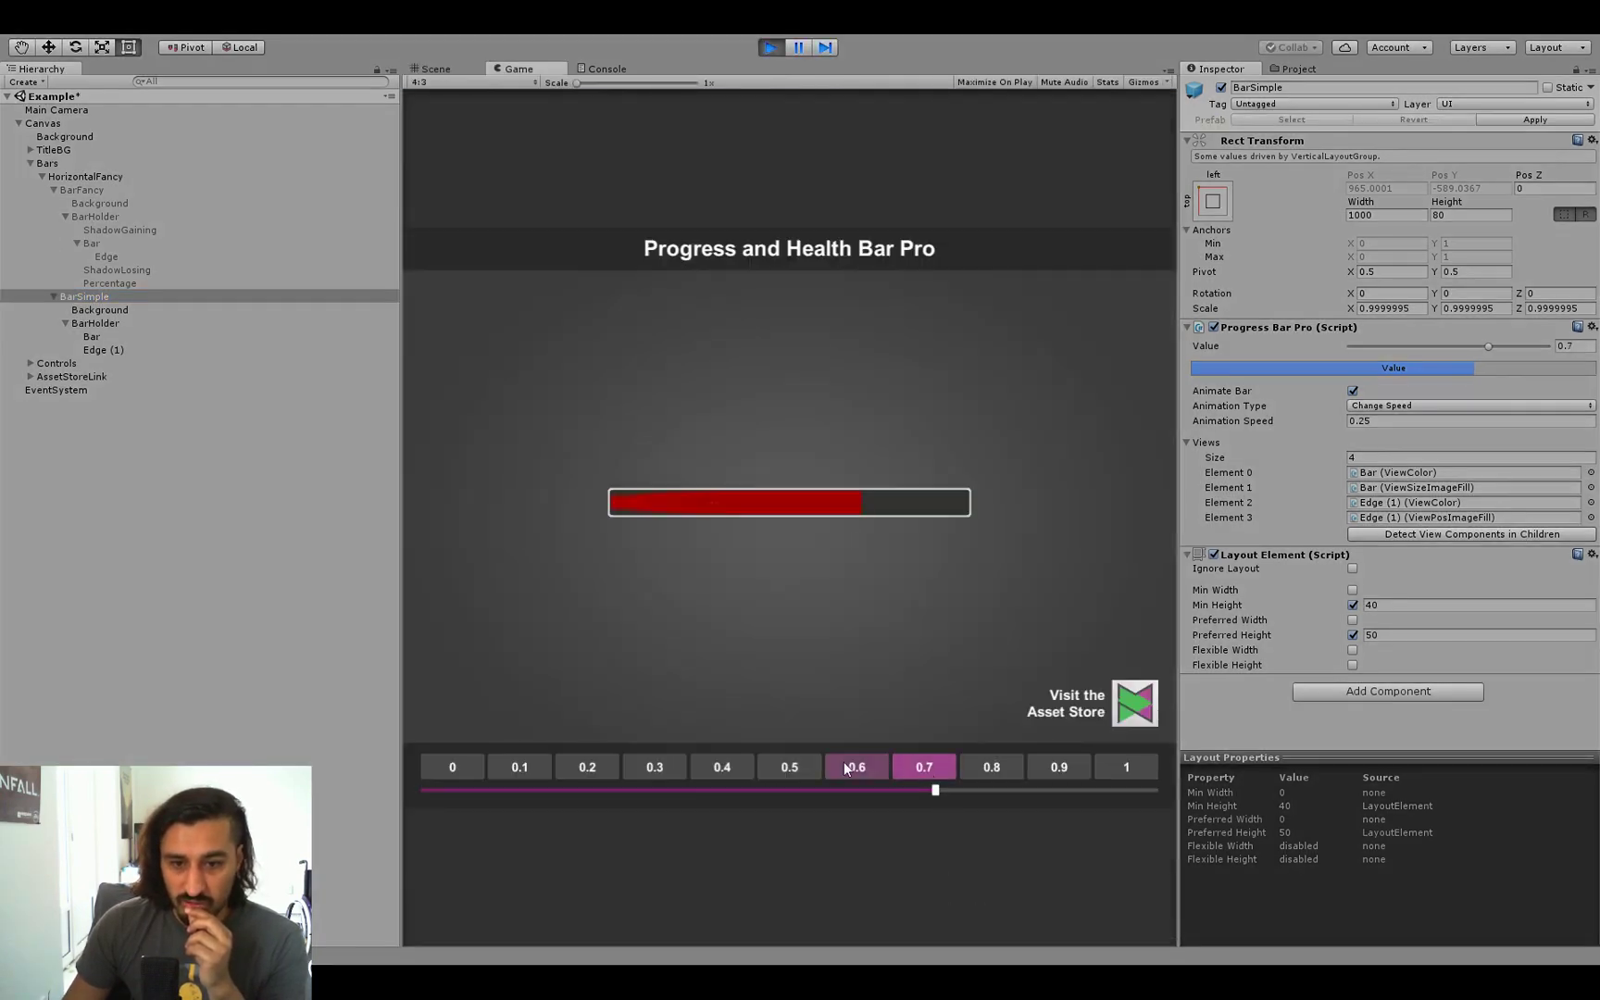
Step: Set the bar to 0.5, then give Edge (1) Pos X/Y 0 and Height 80 after trying 200 and 50
{"action": "left_click", "coordinate": [789, 766]}
{"action": "left_click", "coordinate": [129, 351]}
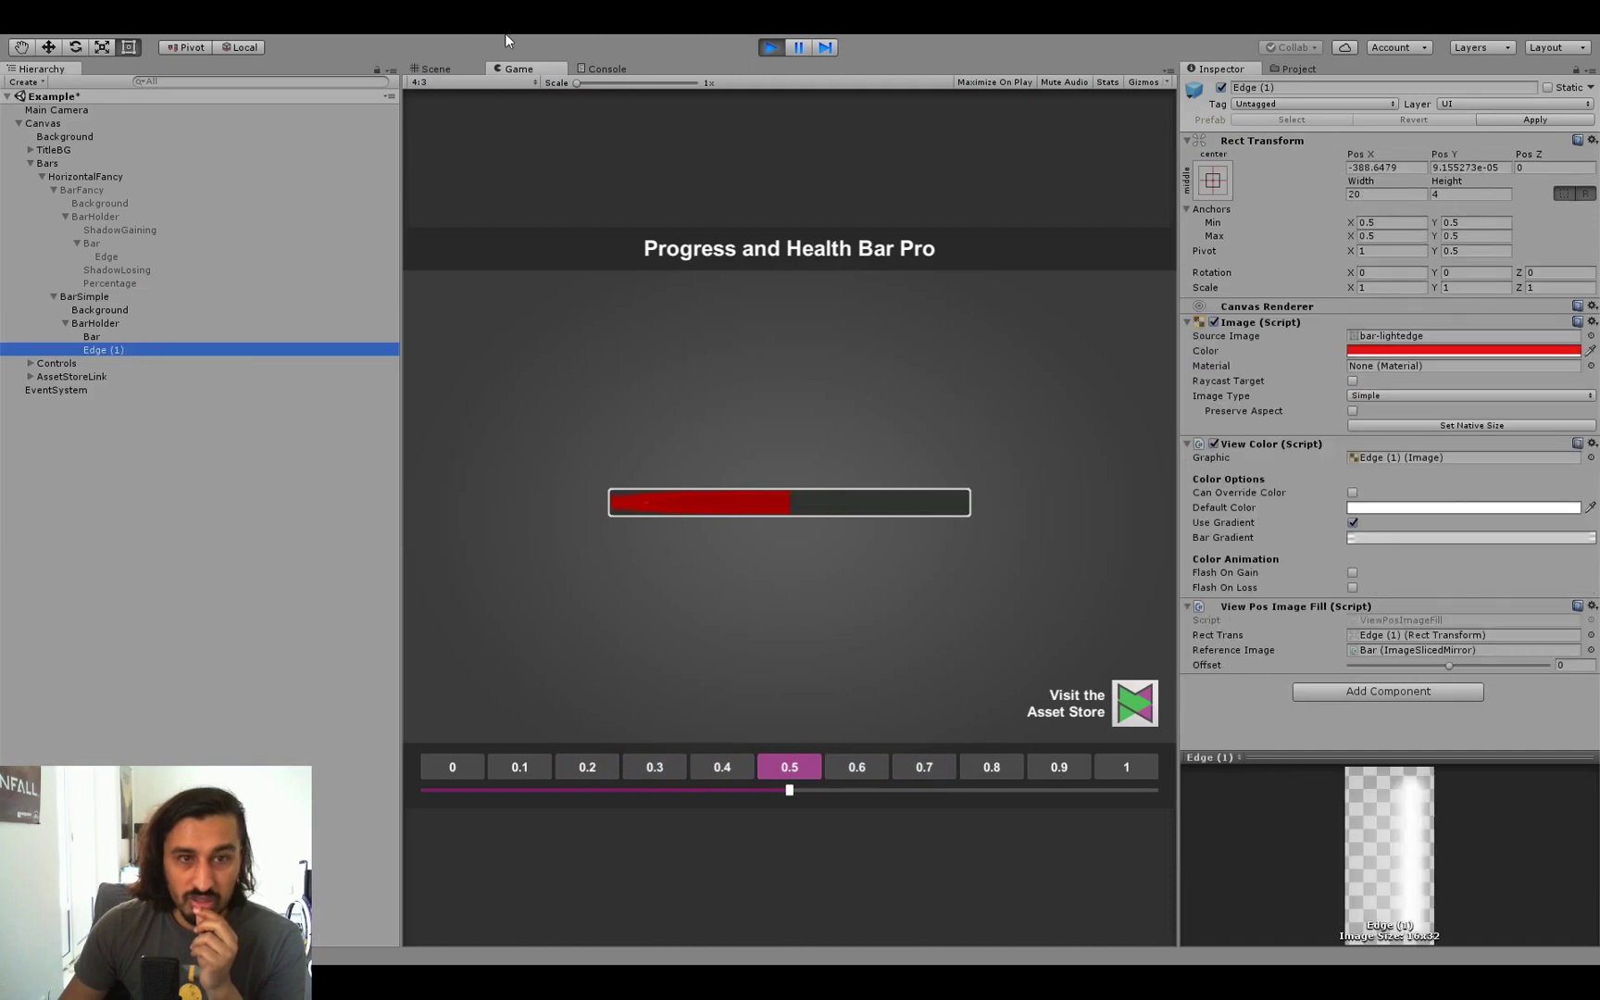
{"action": "left_click", "coordinate": [432, 68]}
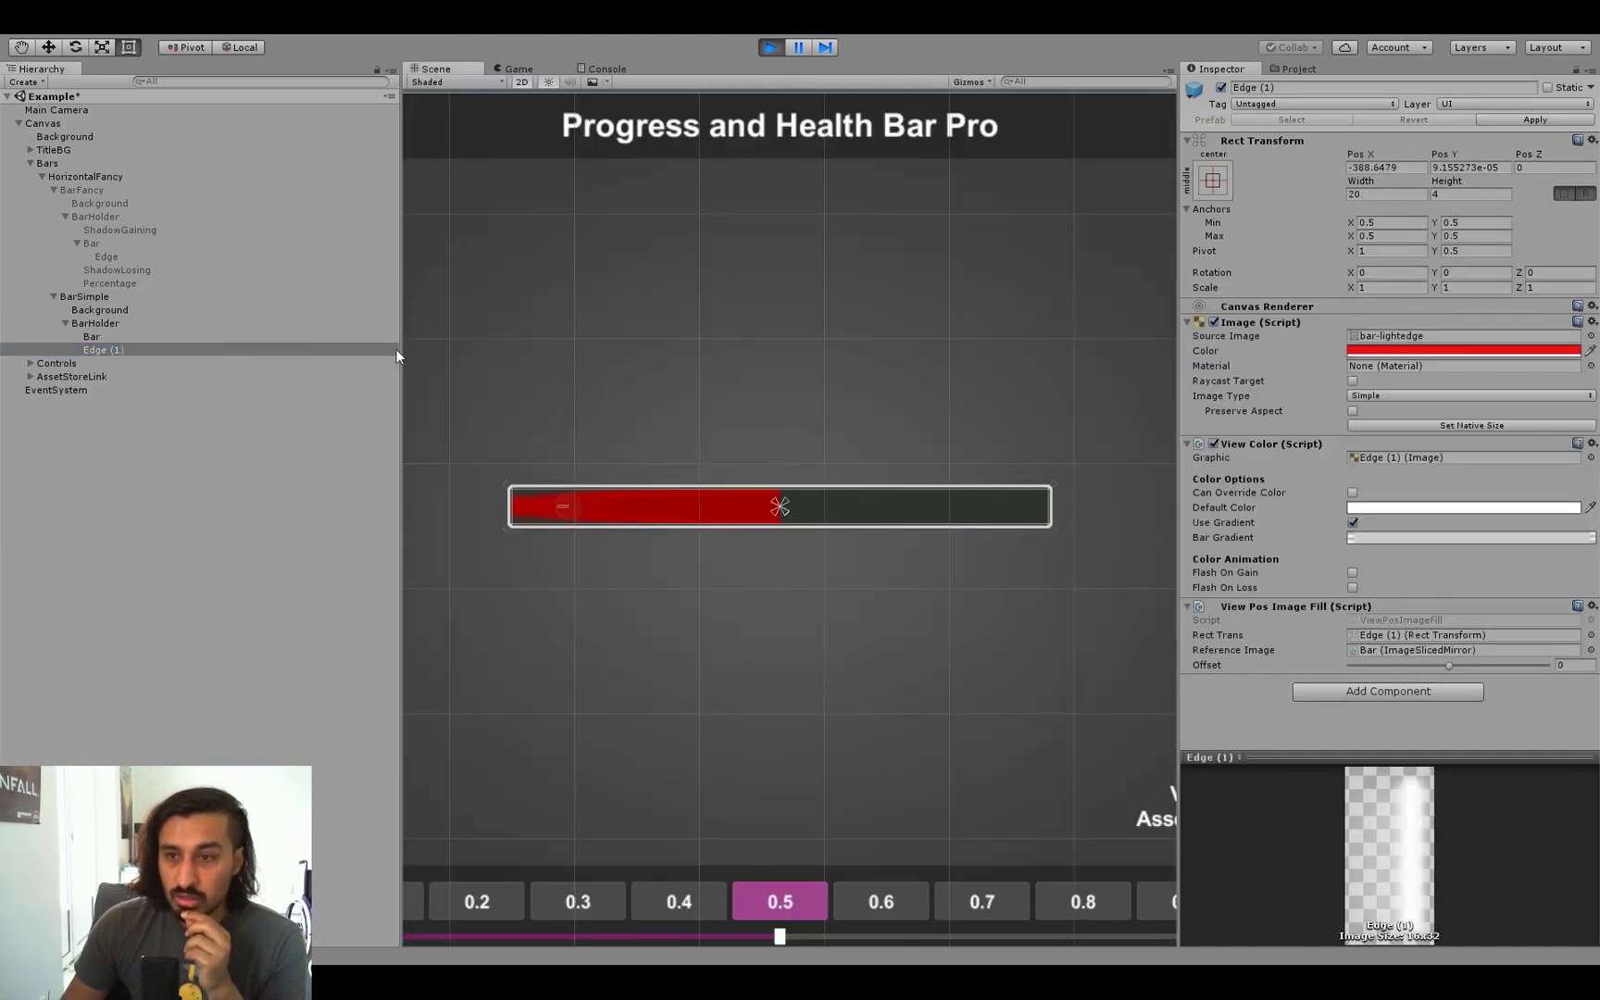
{"action": "left_click", "coordinate": [1389, 170]}
{"action": "type", "text": "0"}
{"action": "key", "text": "Tab"}
{"action": "type", "text": "0"}
{"action": "left_click", "coordinate": [1465, 194]}
{"action": "type", "text": "200"}
{"action": "key", "text": "Return"}
{"action": "type", "text": "50"}
{"action": "key", "text": "Return"}
{"action": "type", "text": "80"}
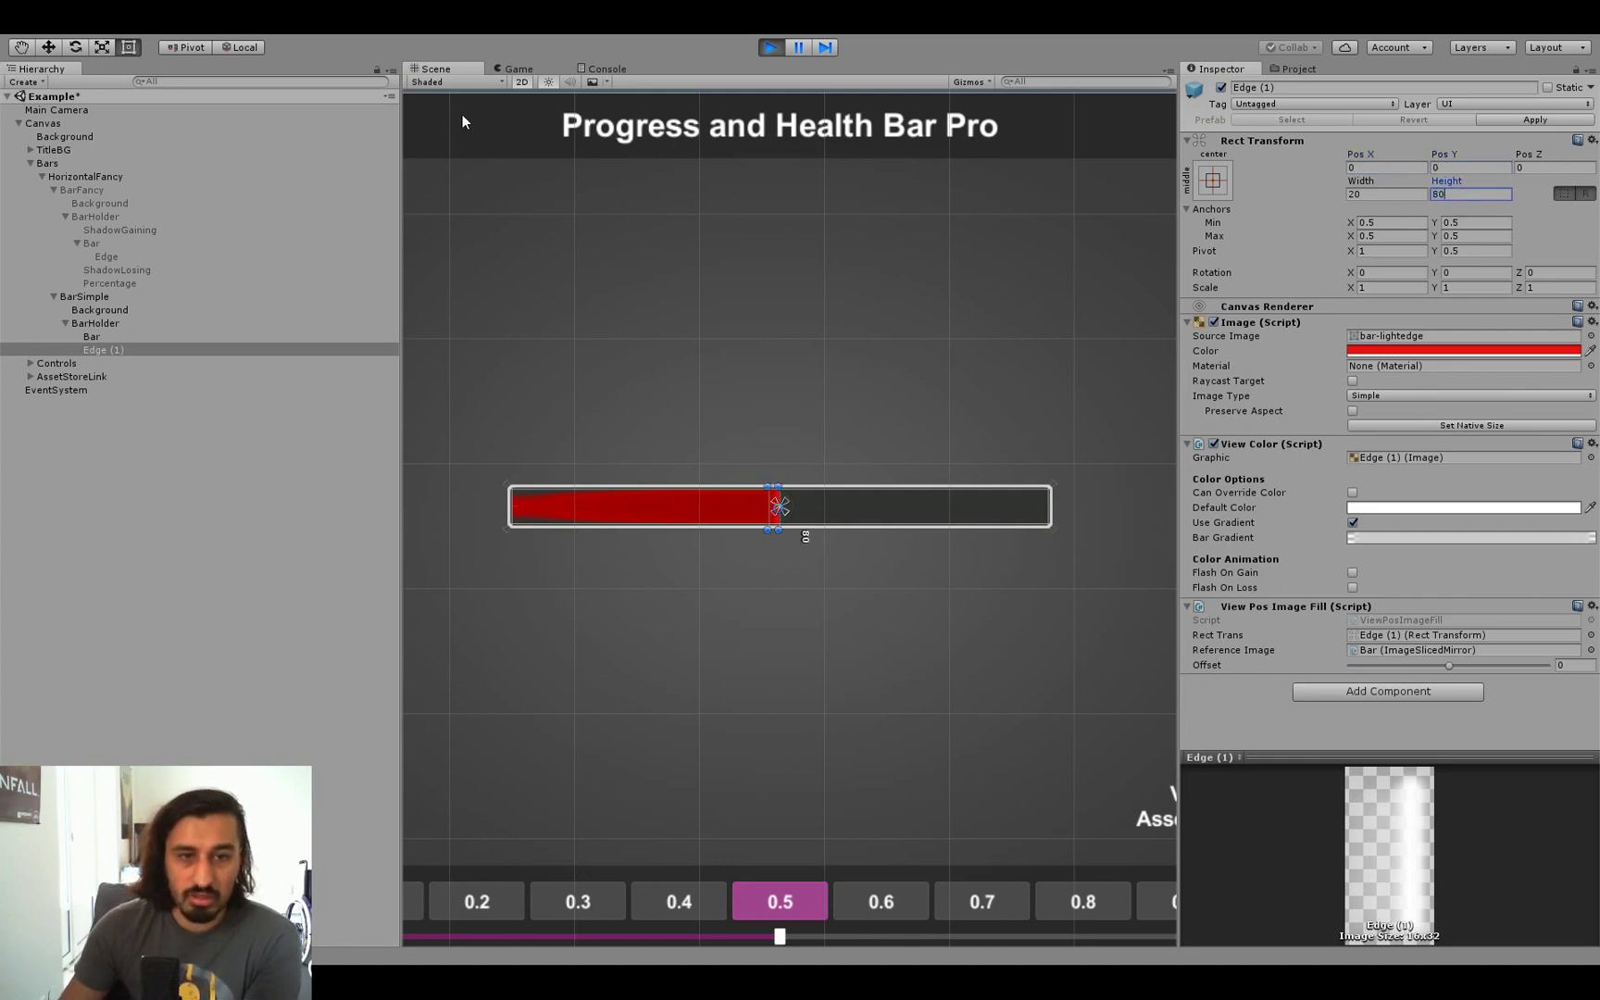
Step: Test the marker at bar values 0.8, 0.2, 1 and 0.6, then stop play mode
{"action": "left_click", "coordinate": [514, 71]}
{"action": "left_click", "coordinate": [980, 769]}
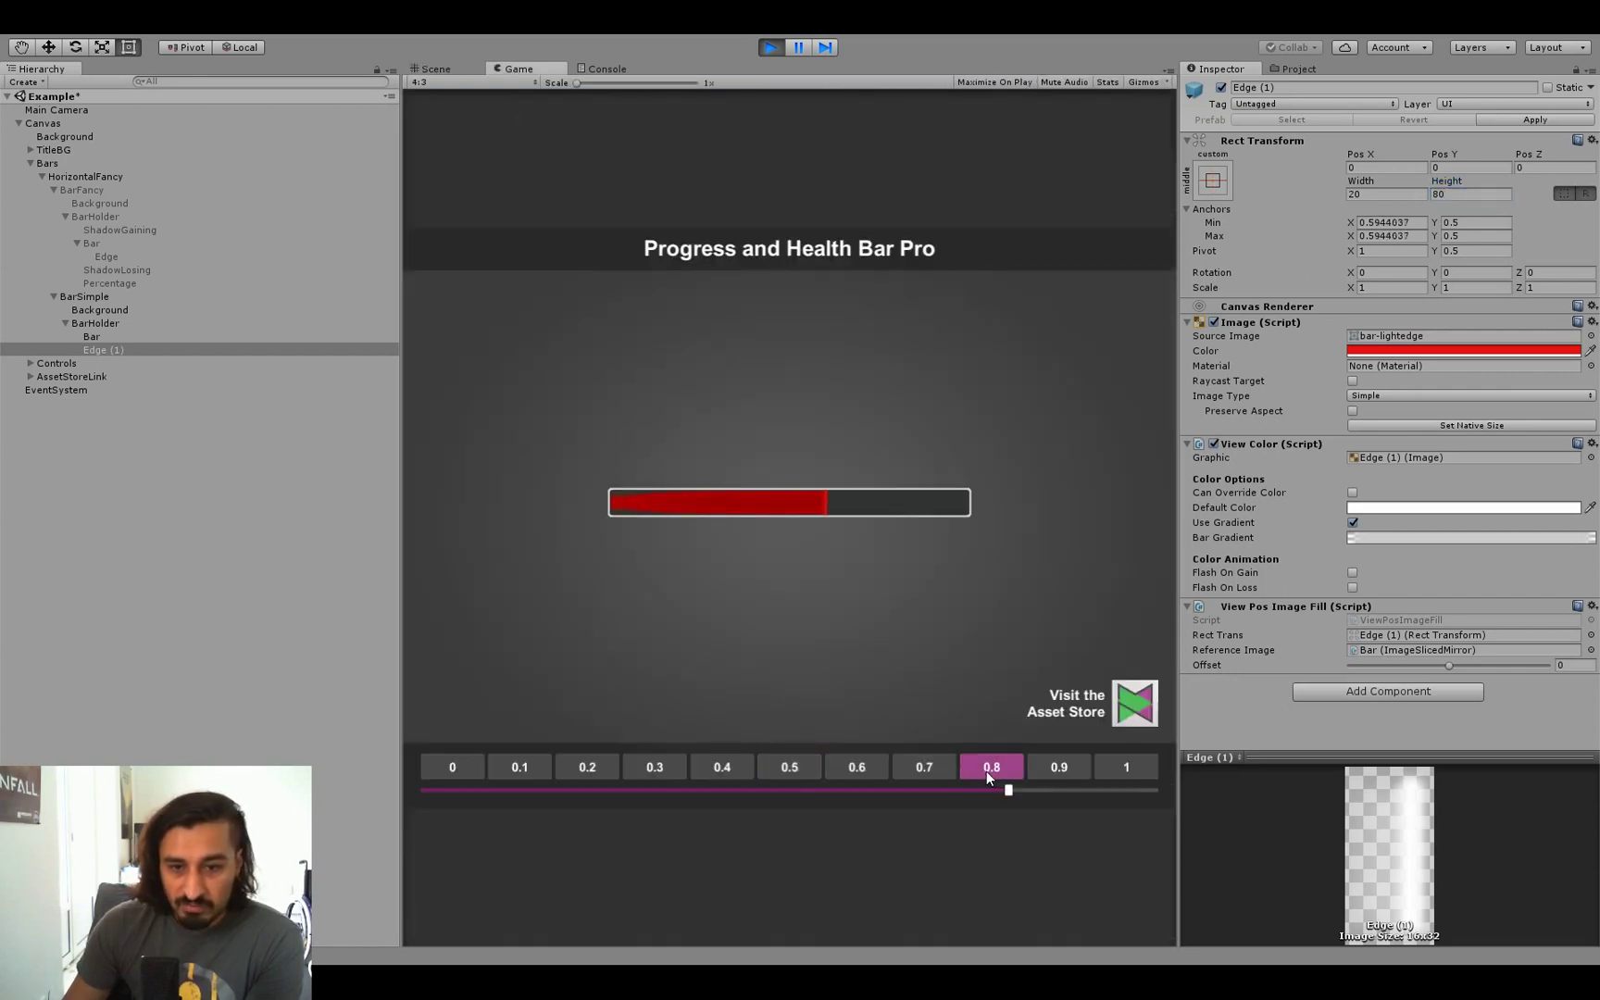
{"action": "left_click", "coordinate": [606, 767]}
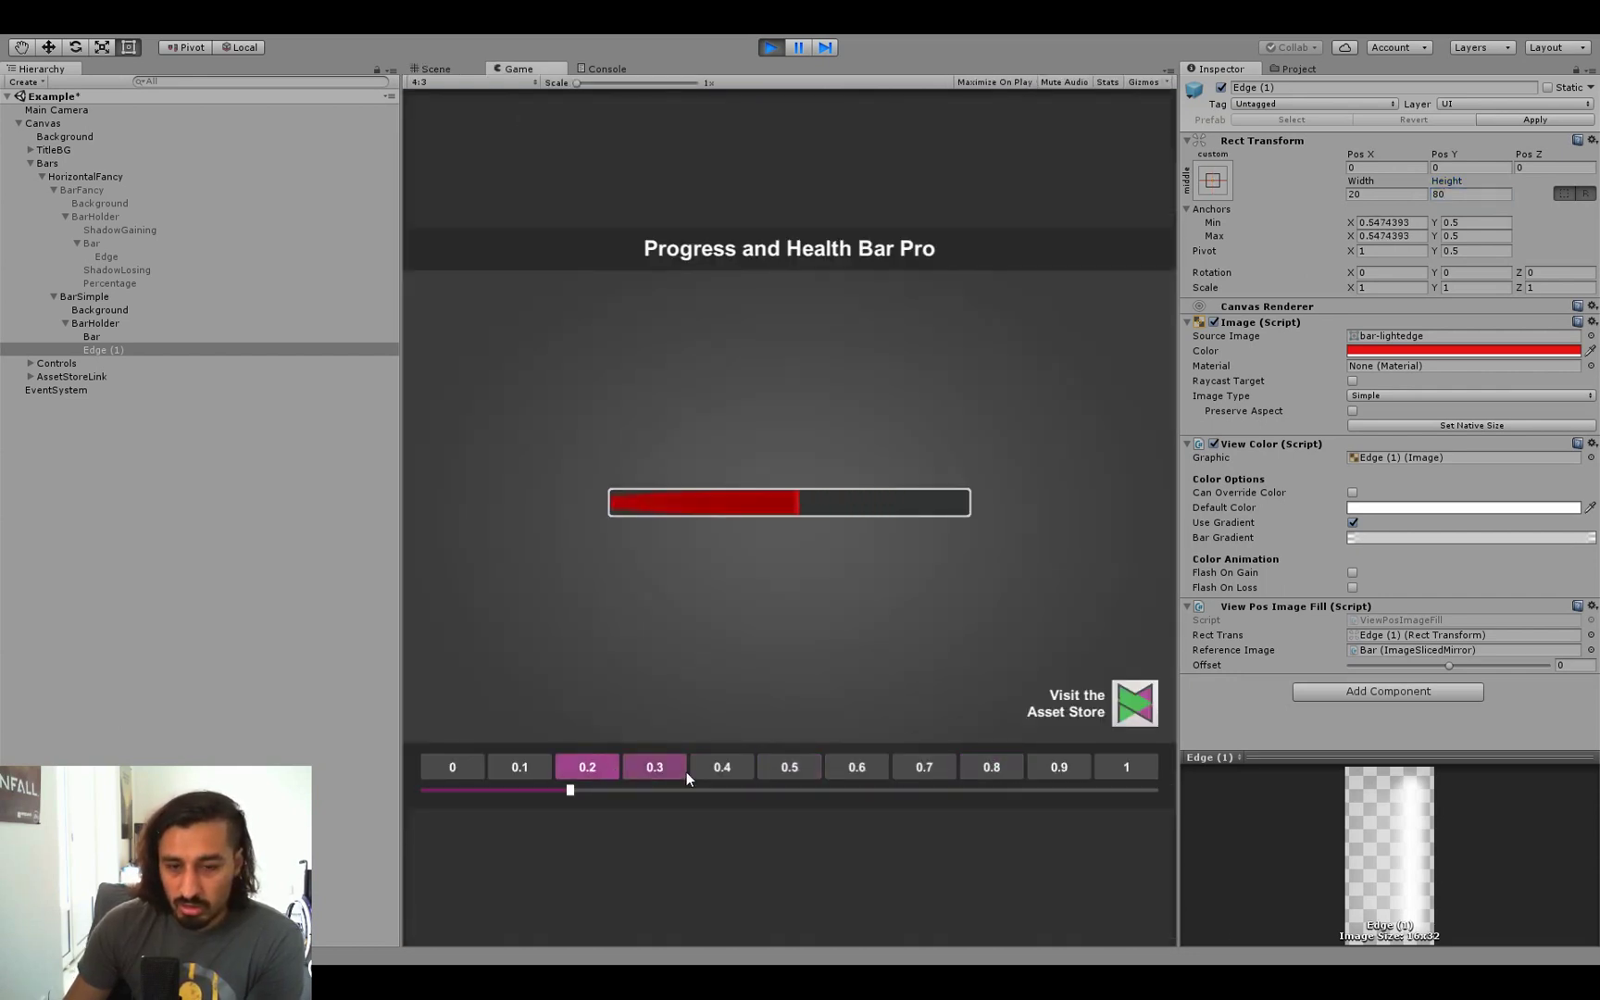
{"action": "left_click", "coordinate": [1119, 766]}
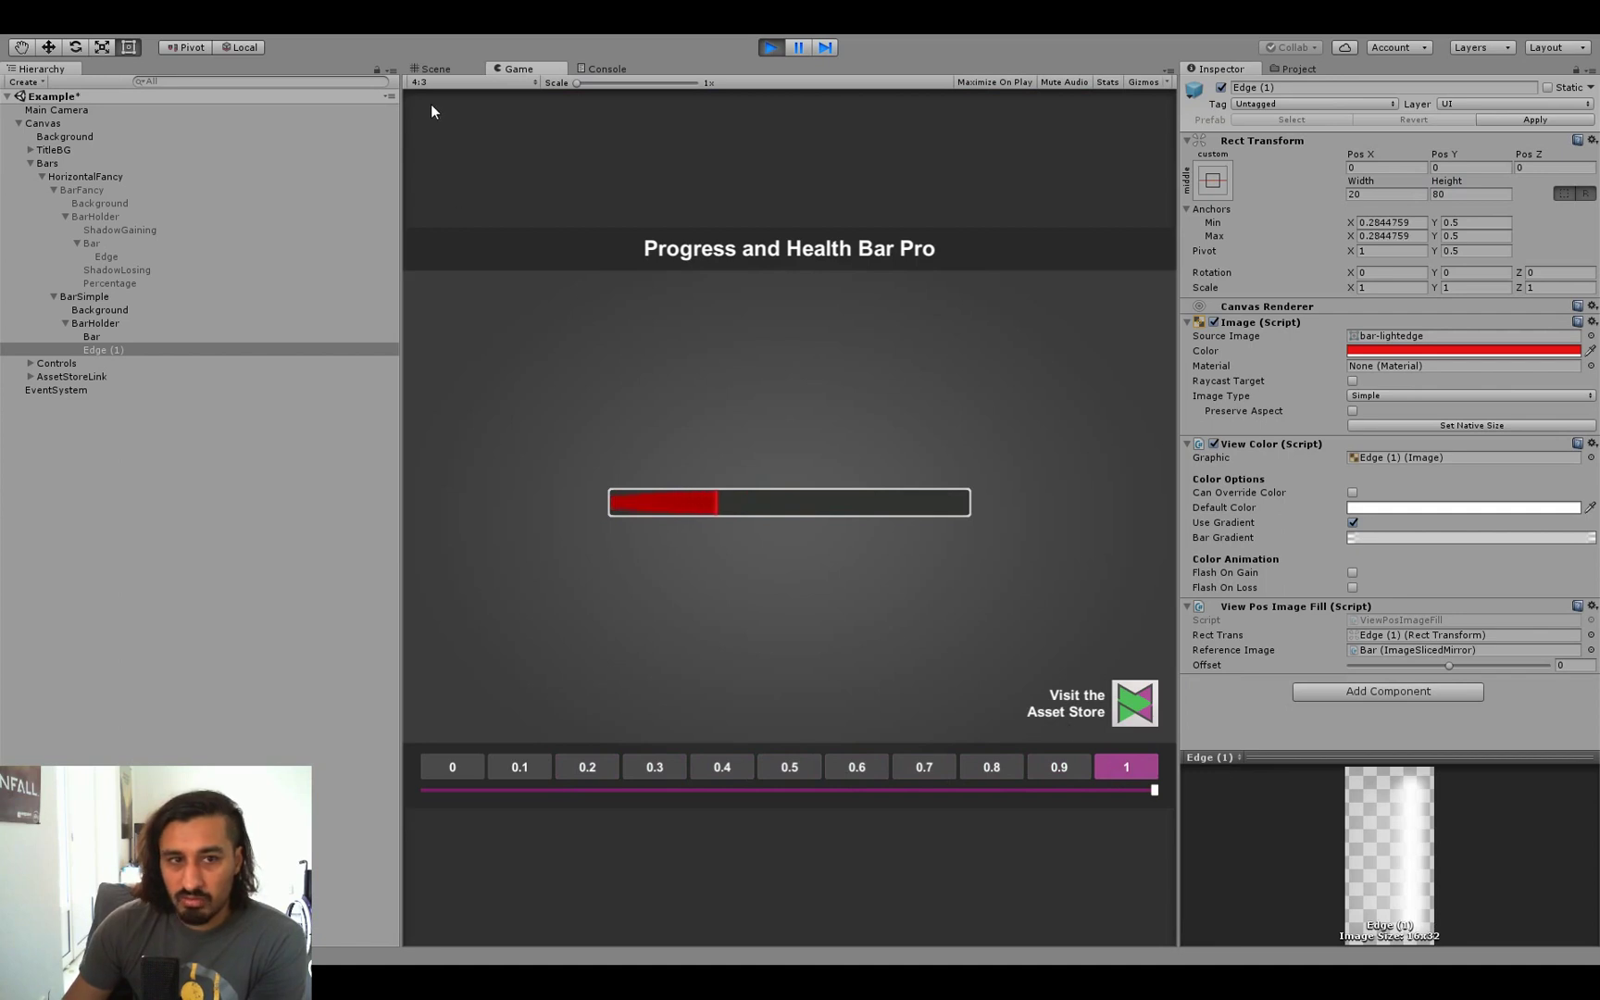
{"action": "left_click", "coordinate": [435, 70]}
{"action": "left_click", "coordinate": [97, 335]}
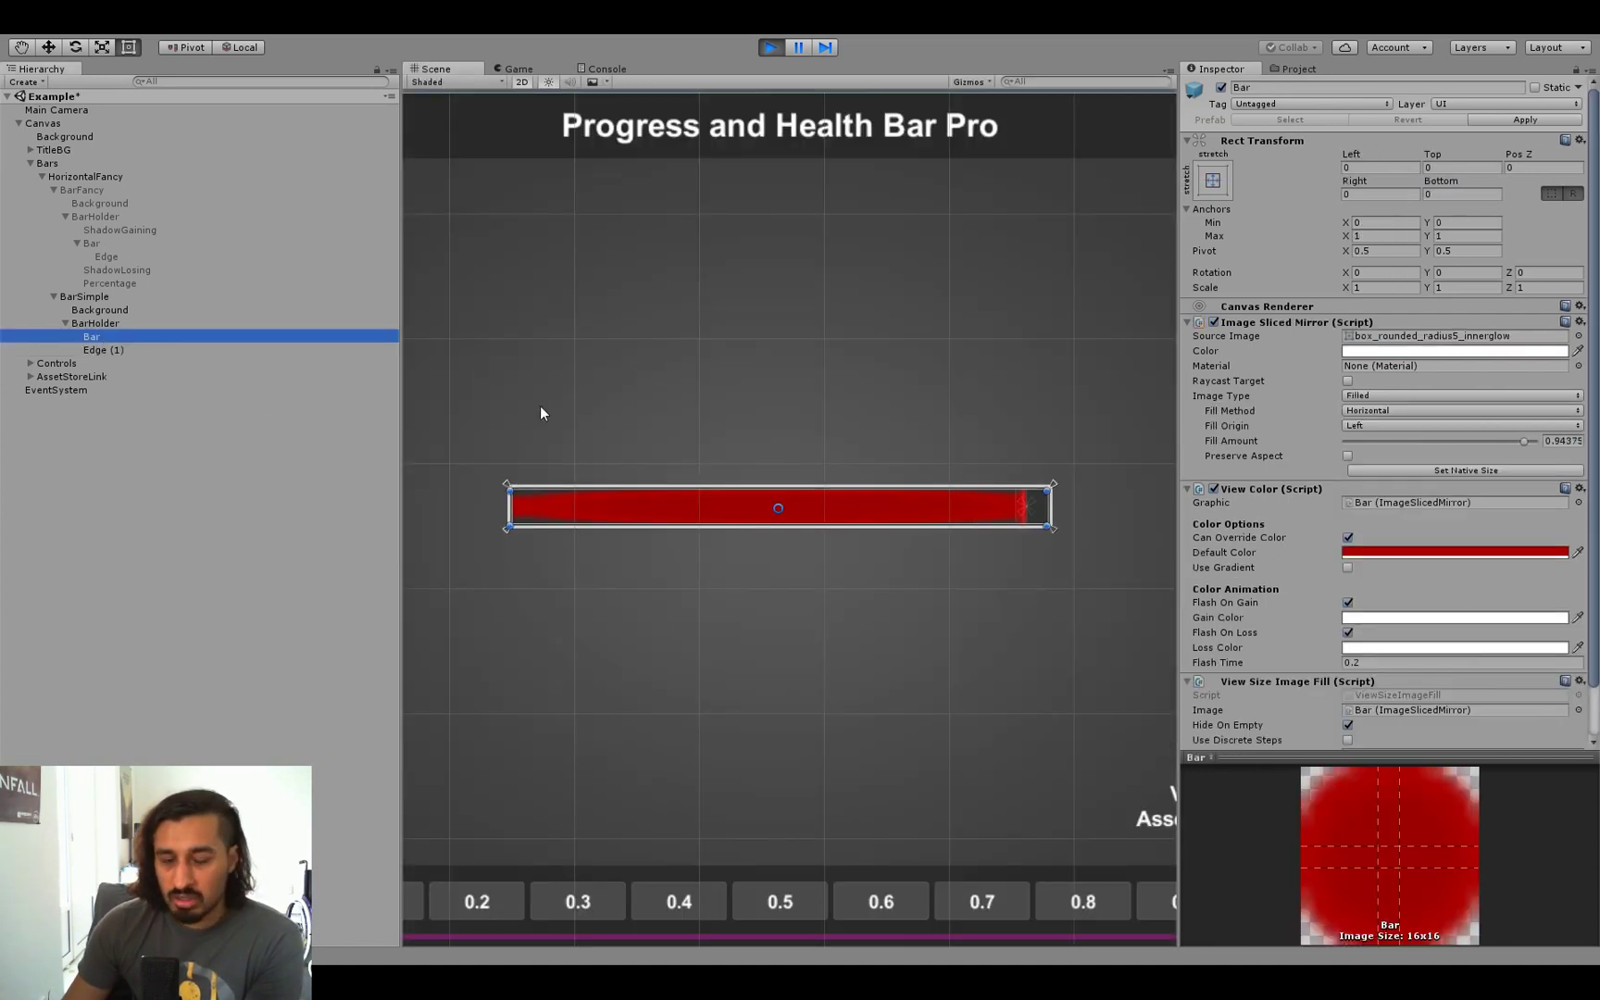
{"action": "left_click", "coordinate": [132, 350]}
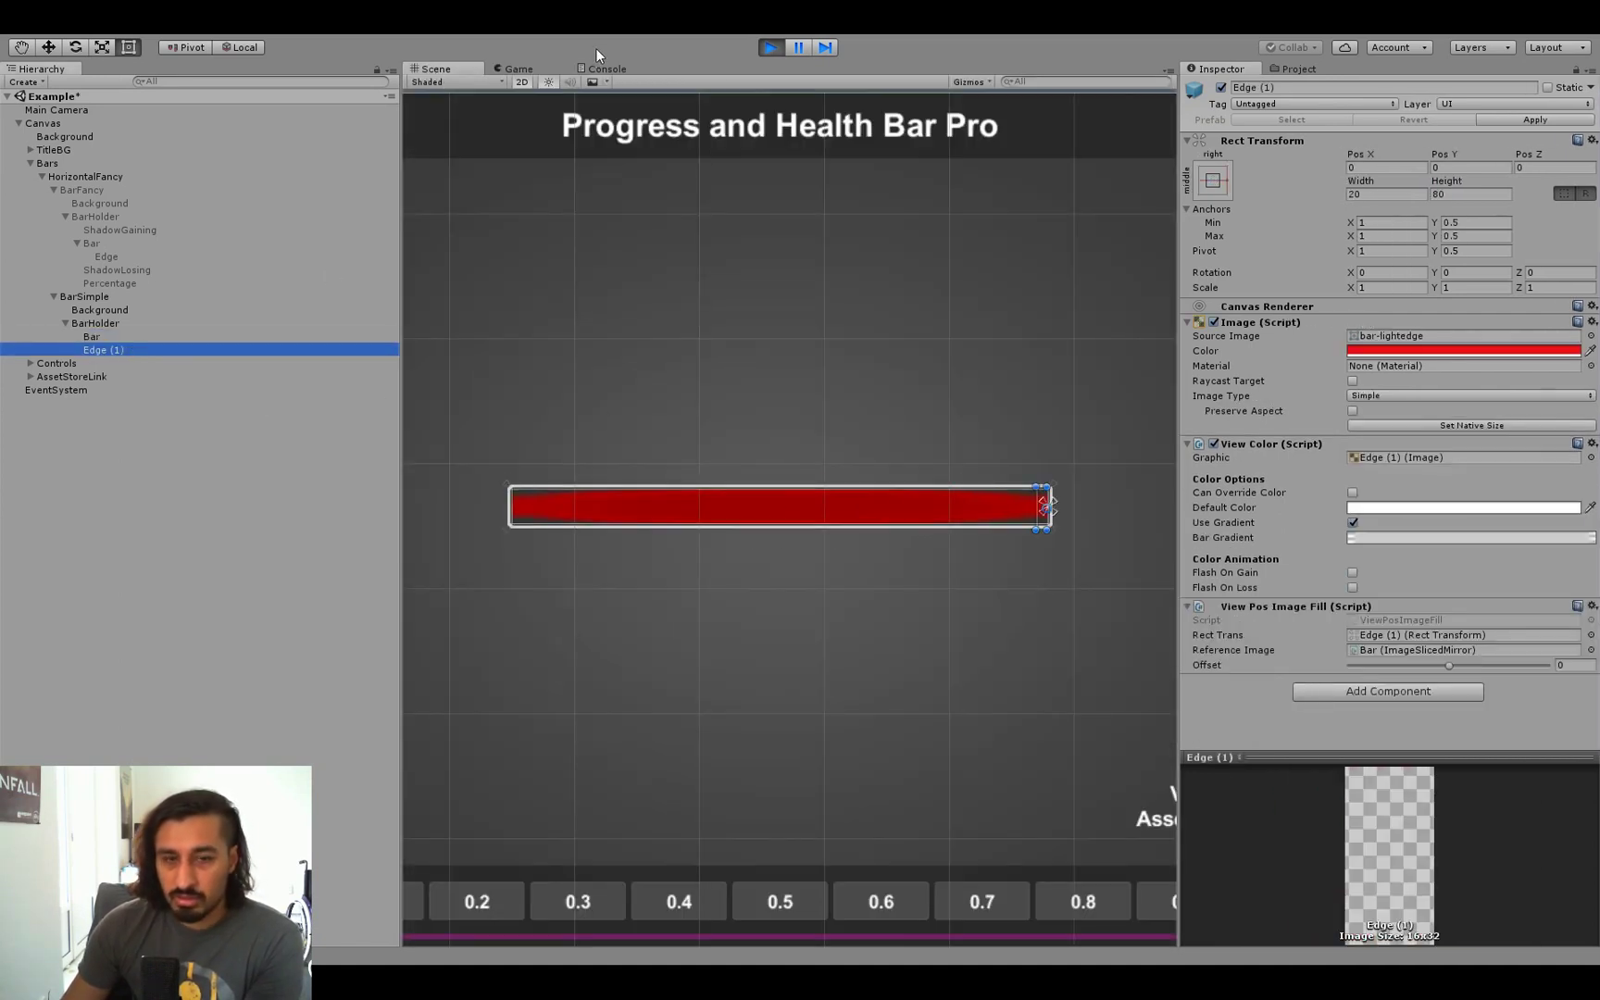
{"action": "left_click", "coordinate": [519, 71]}
{"action": "left_click", "coordinate": [861, 765]}
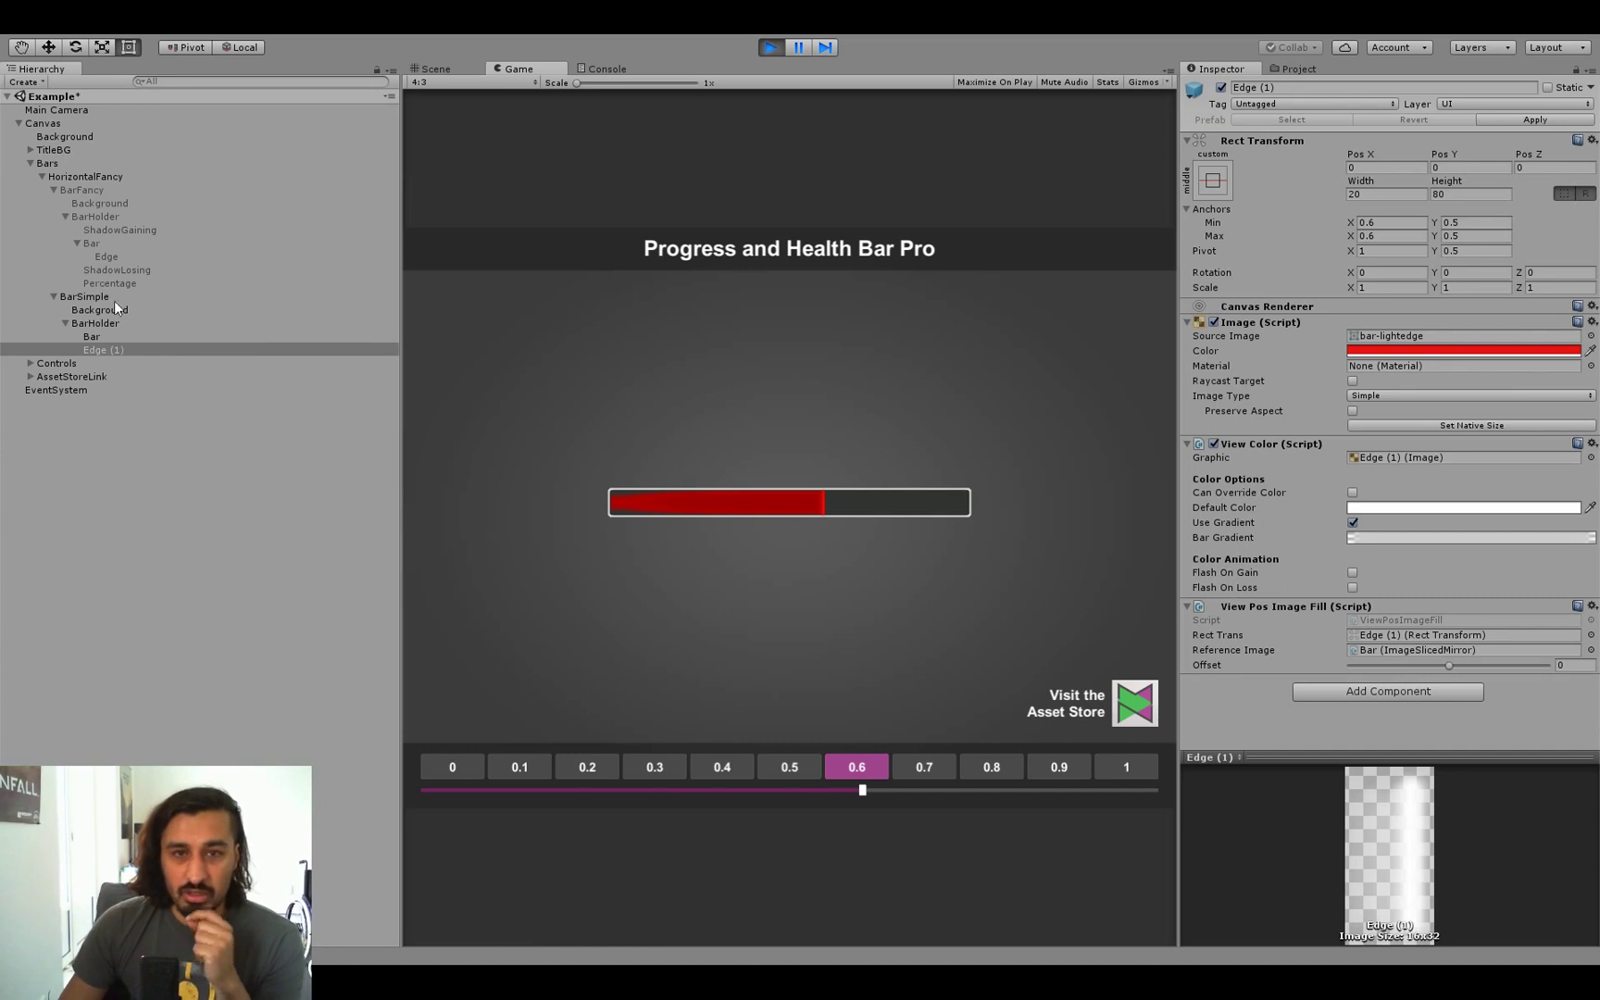
{"action": "left_click", "coordinate": [768, 49]}
Step: Drag the CircularSimple prefab from Prefabs/Circles under Bars, expand it, and start play mode
{"action": "left_click", "coordinate": [102, 297]}
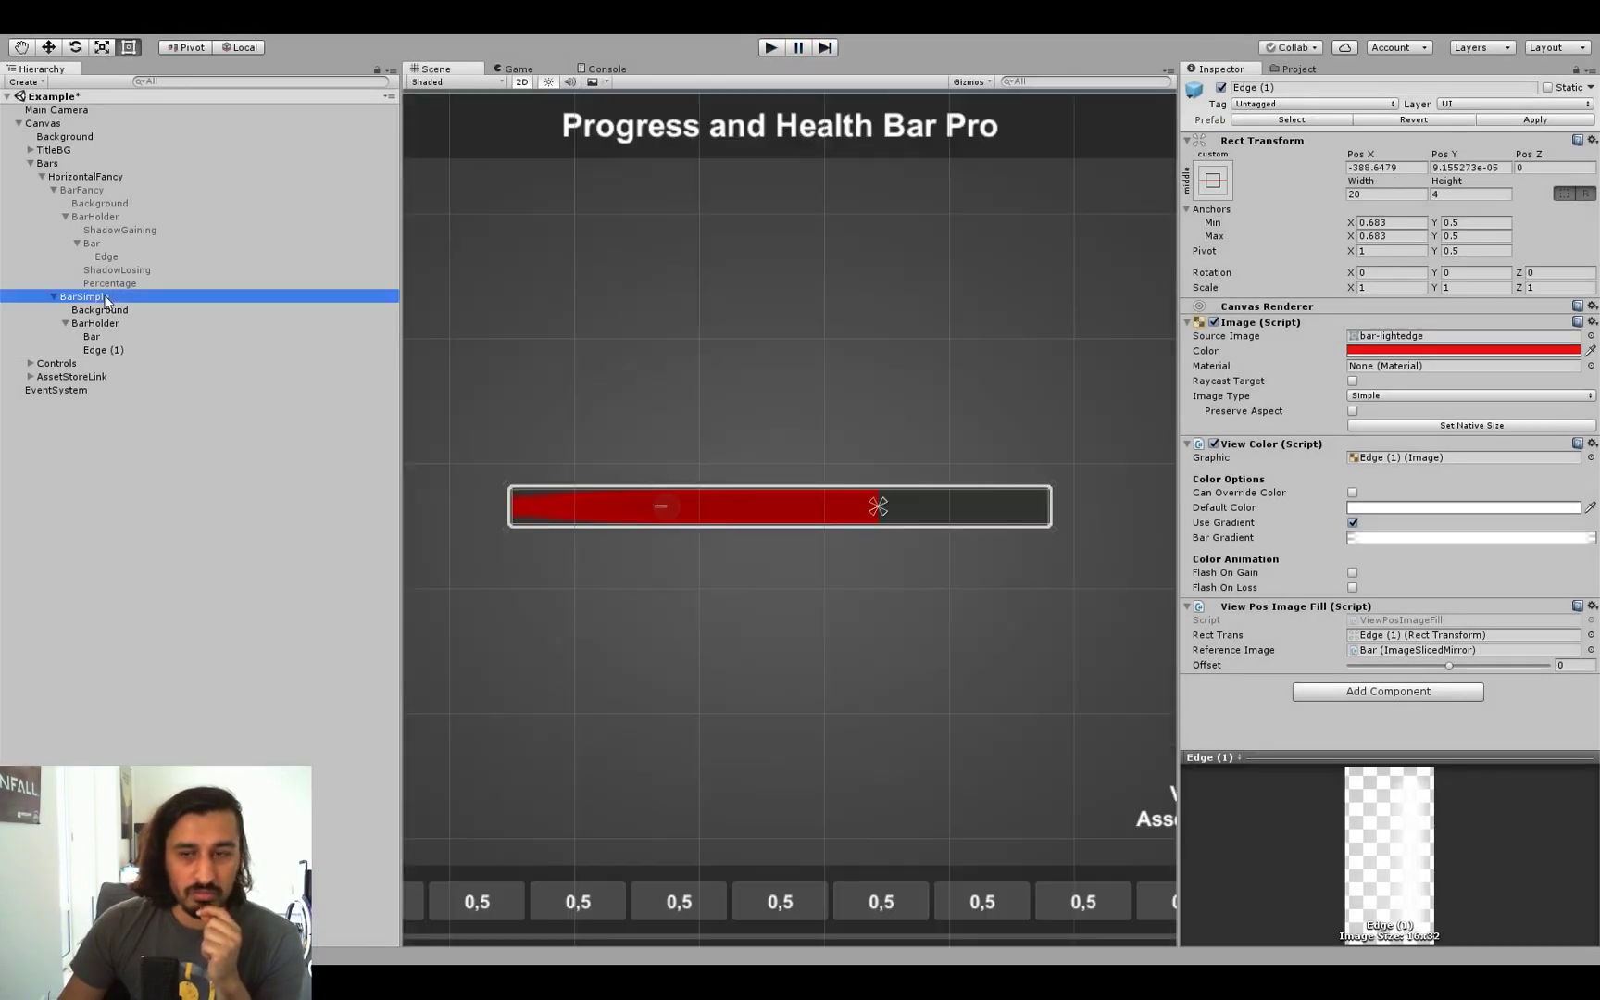
{"action": "left_click", "coordinate": [1297, 68]}
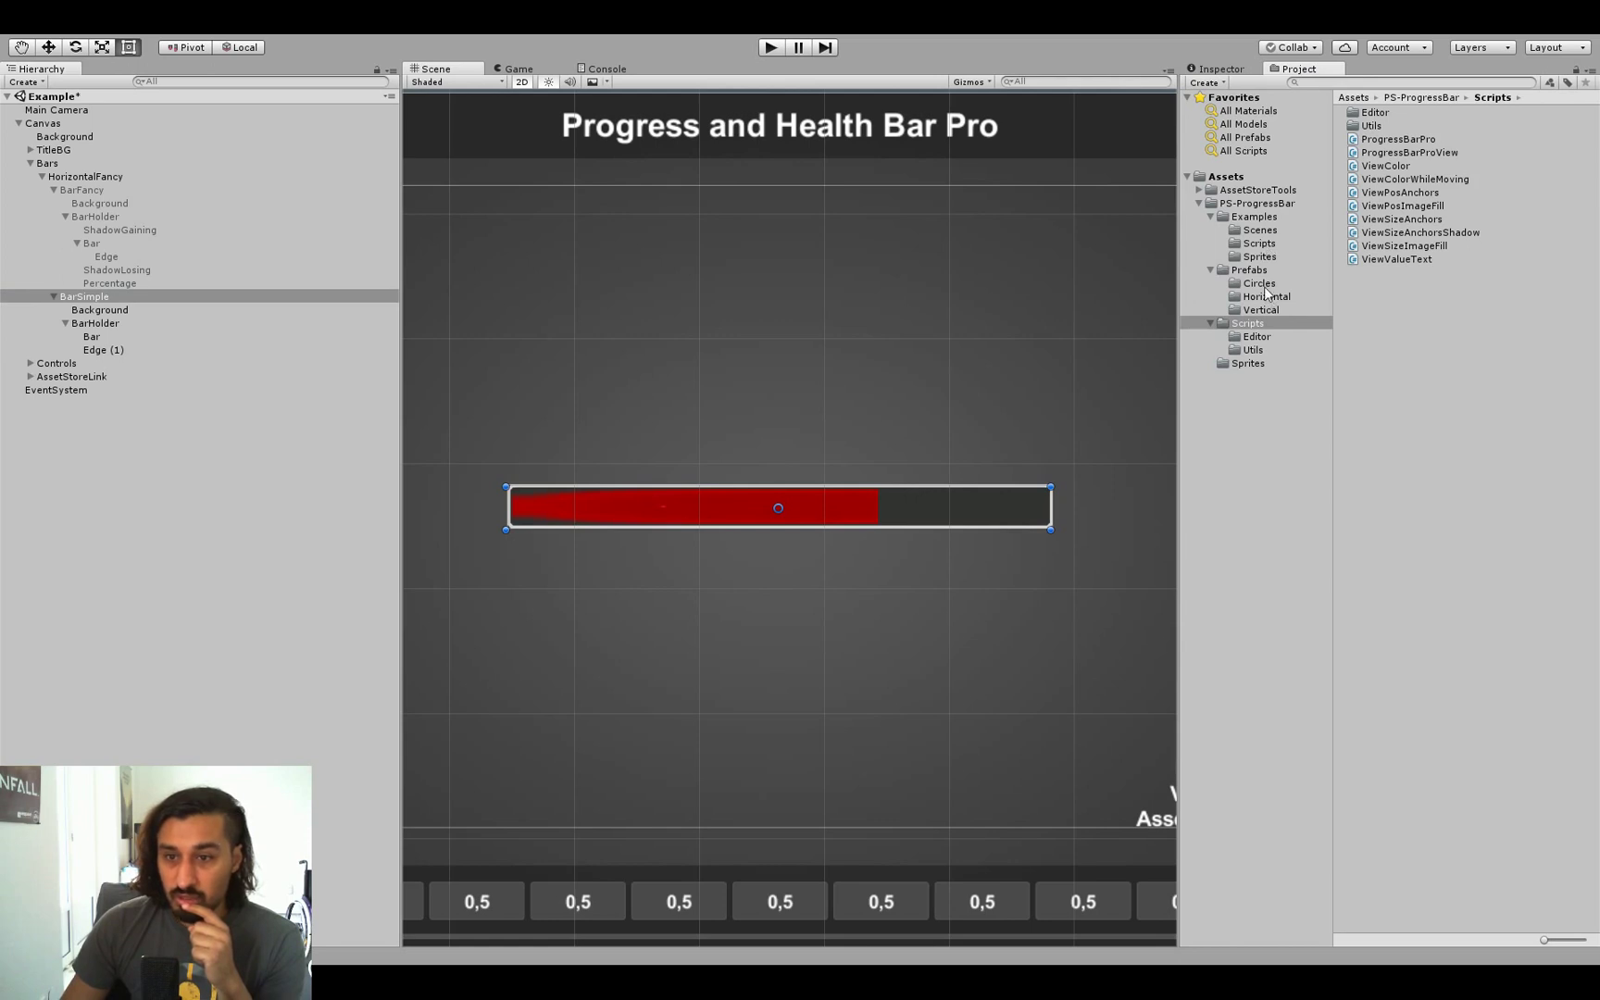
{"action": "left_click", "coordinate": [1266, 285]}
{"action": "left_click_drag", "start_coordinate": [1427, 152], "coordinate": [125, 175]}
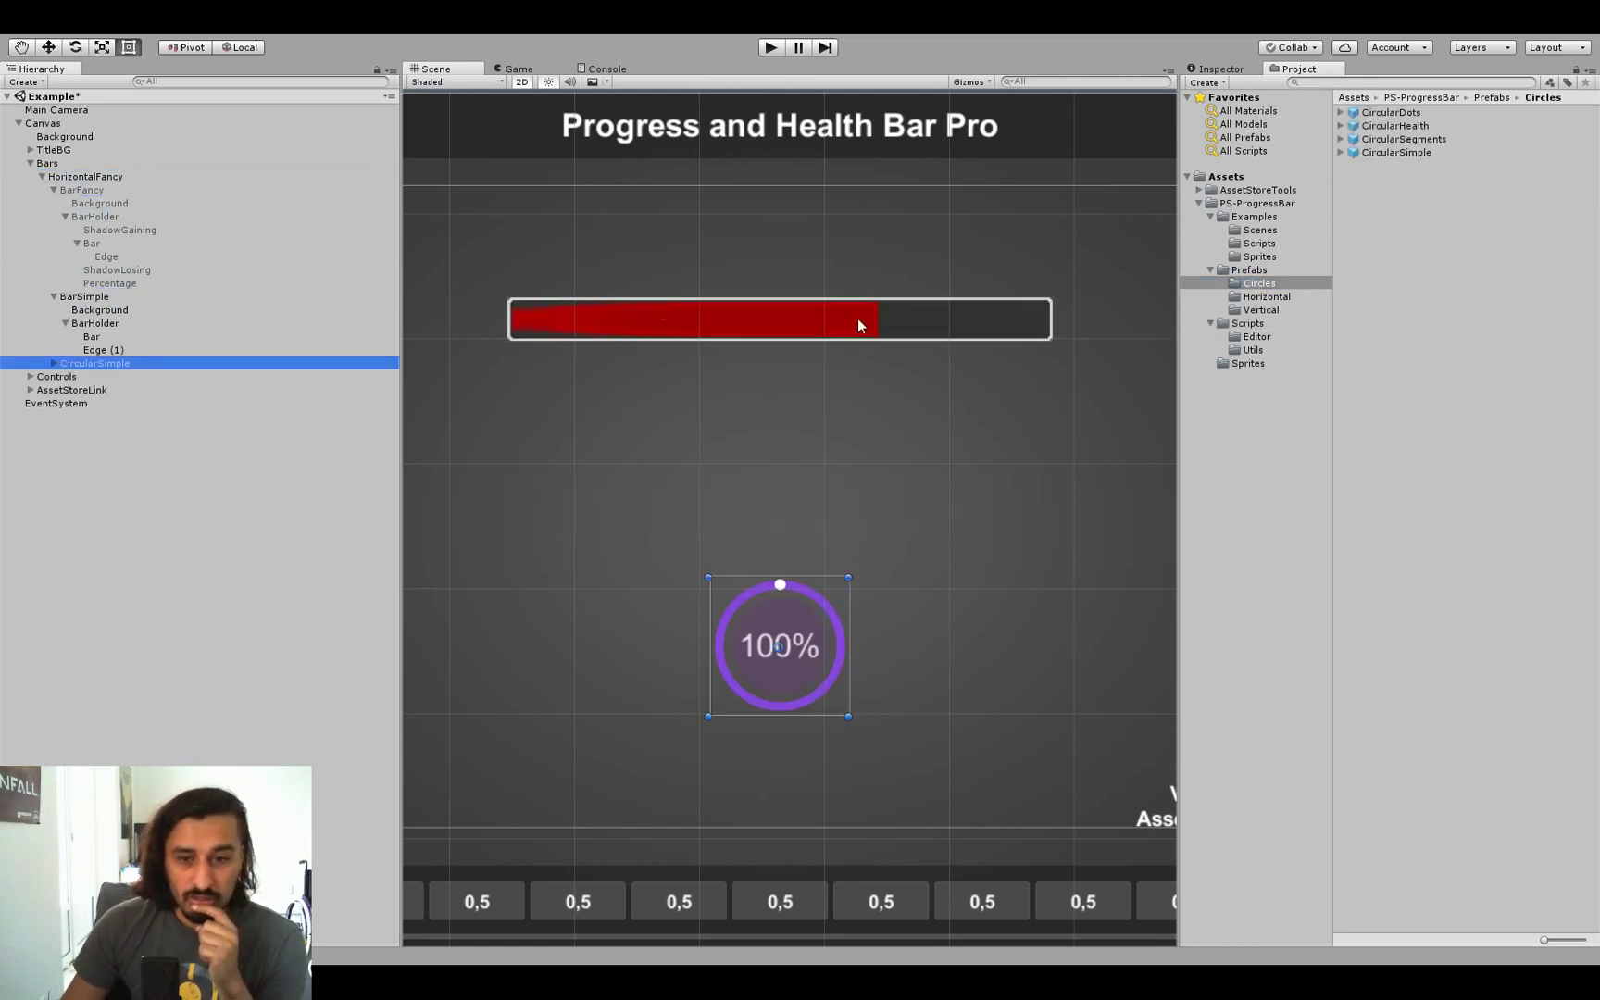
{"action": "left_click", "coordinate": [1219, 68]}
{"action": "left_click", "coordinate": [53, 363]}
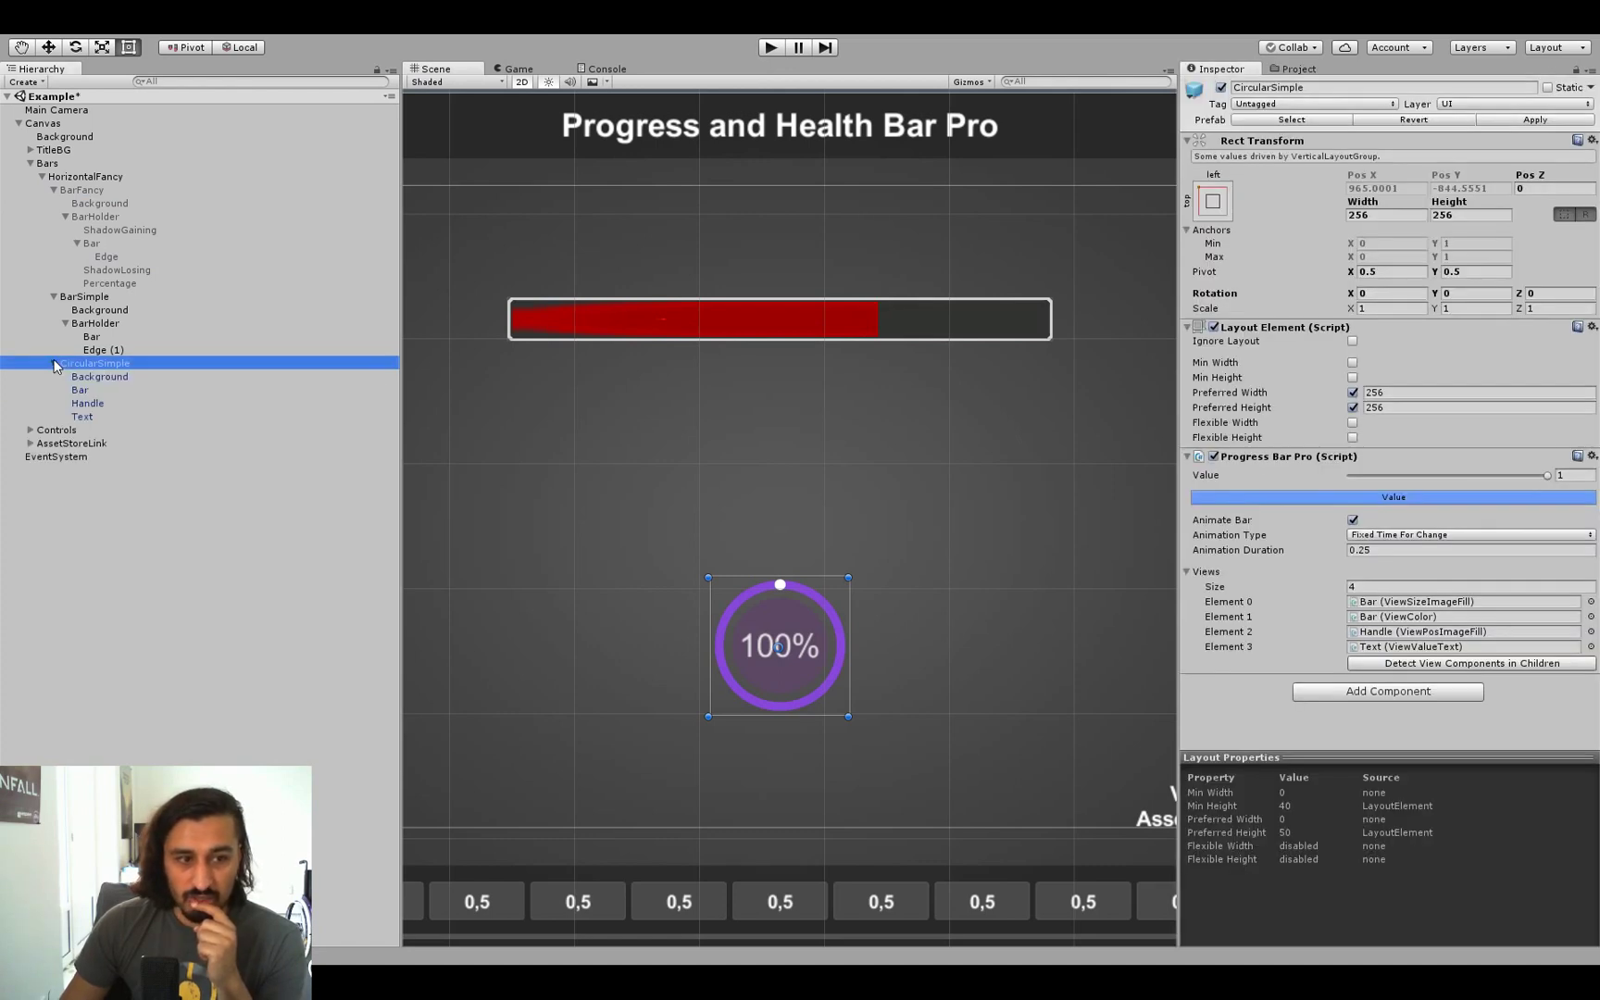
{"action": "left_click", "coordinate": [770, 48]}
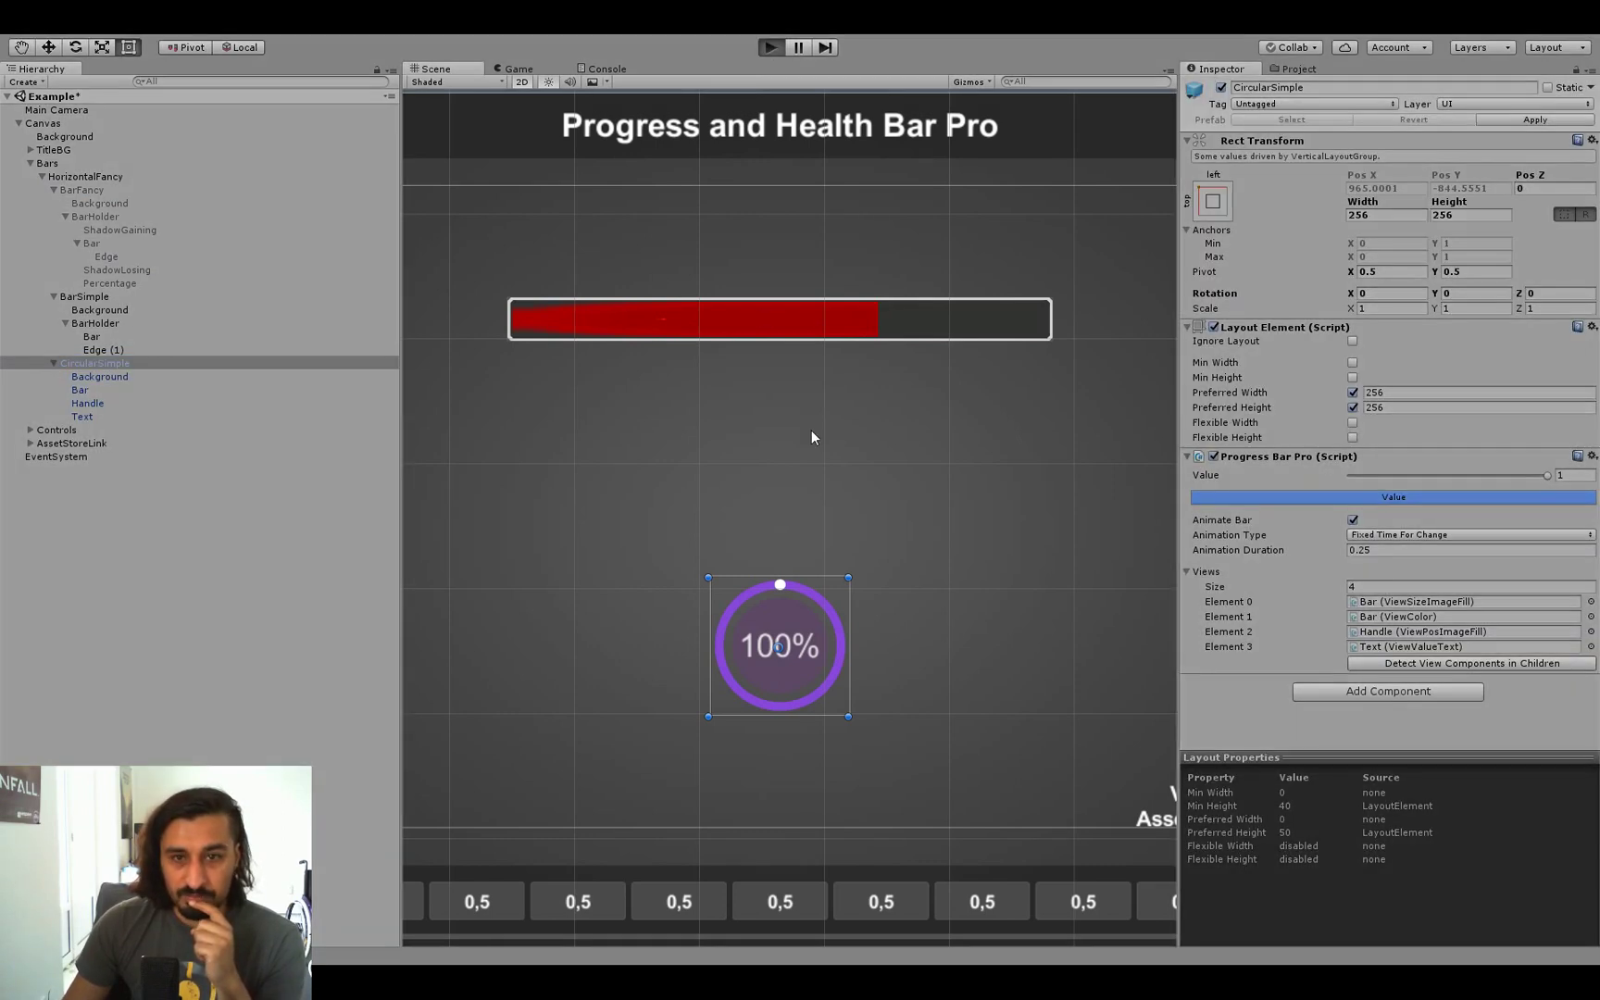
Step: Try bar values 0.4, 0.3 and about 0.48, shrink the circular Bar's fill toward 0.3, then inspect Text
{"action": "left_click", "coordinate": [710, 767]}
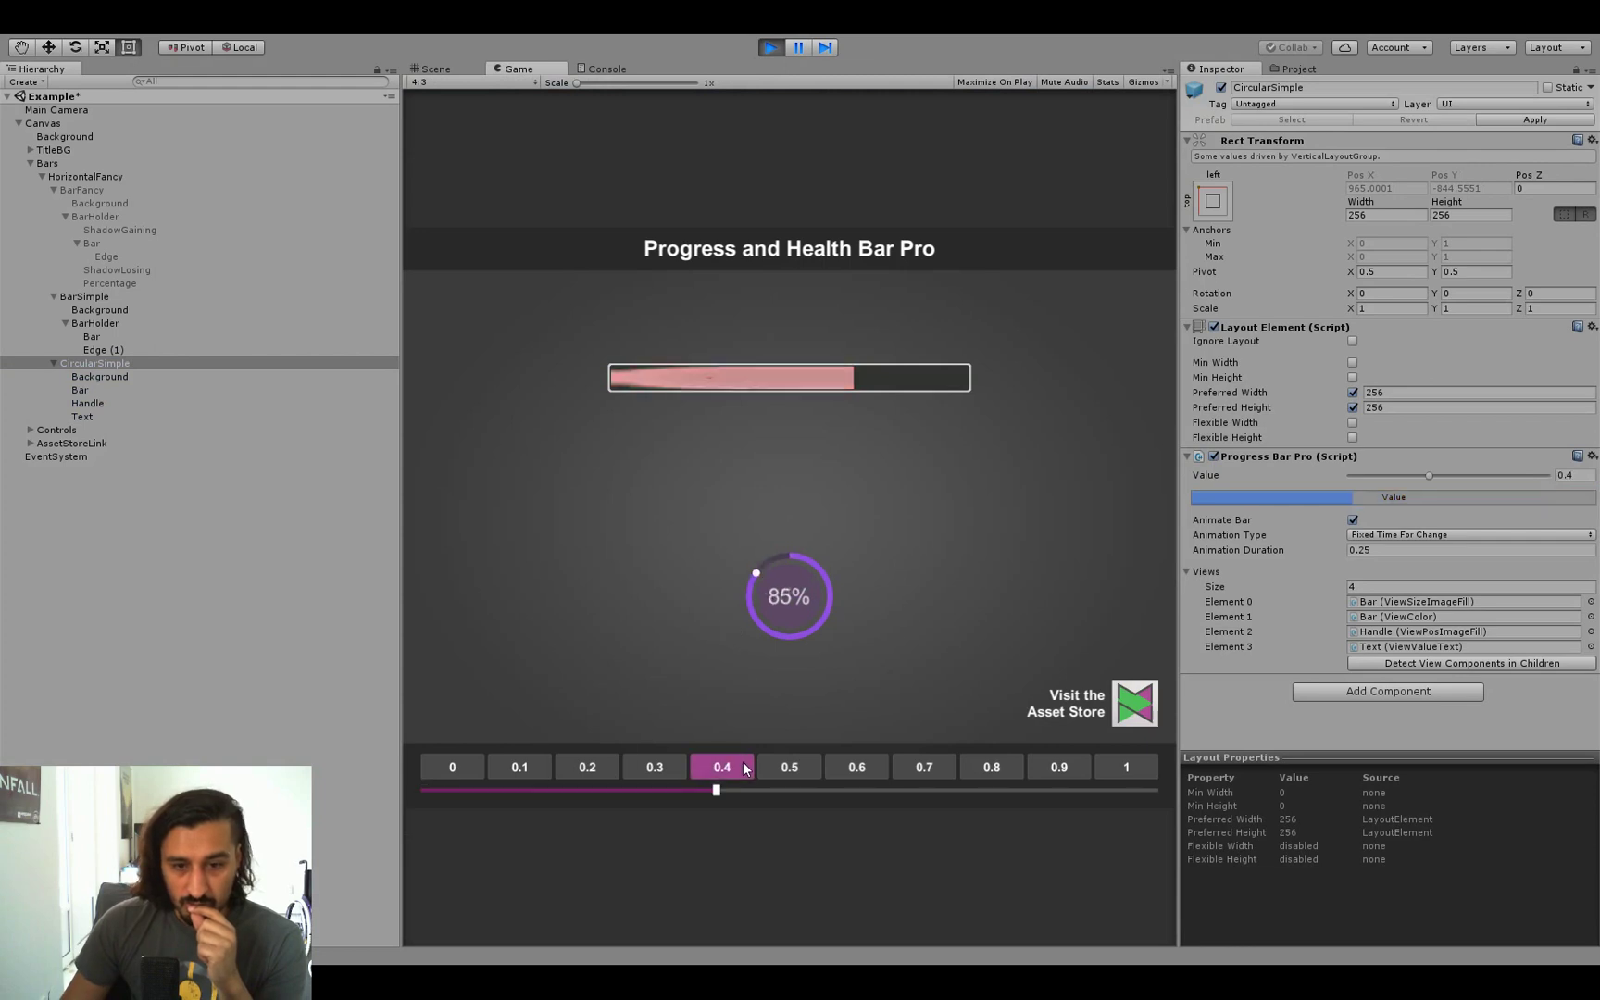
{"action": "left_click", "coordinate": [653, 765]}
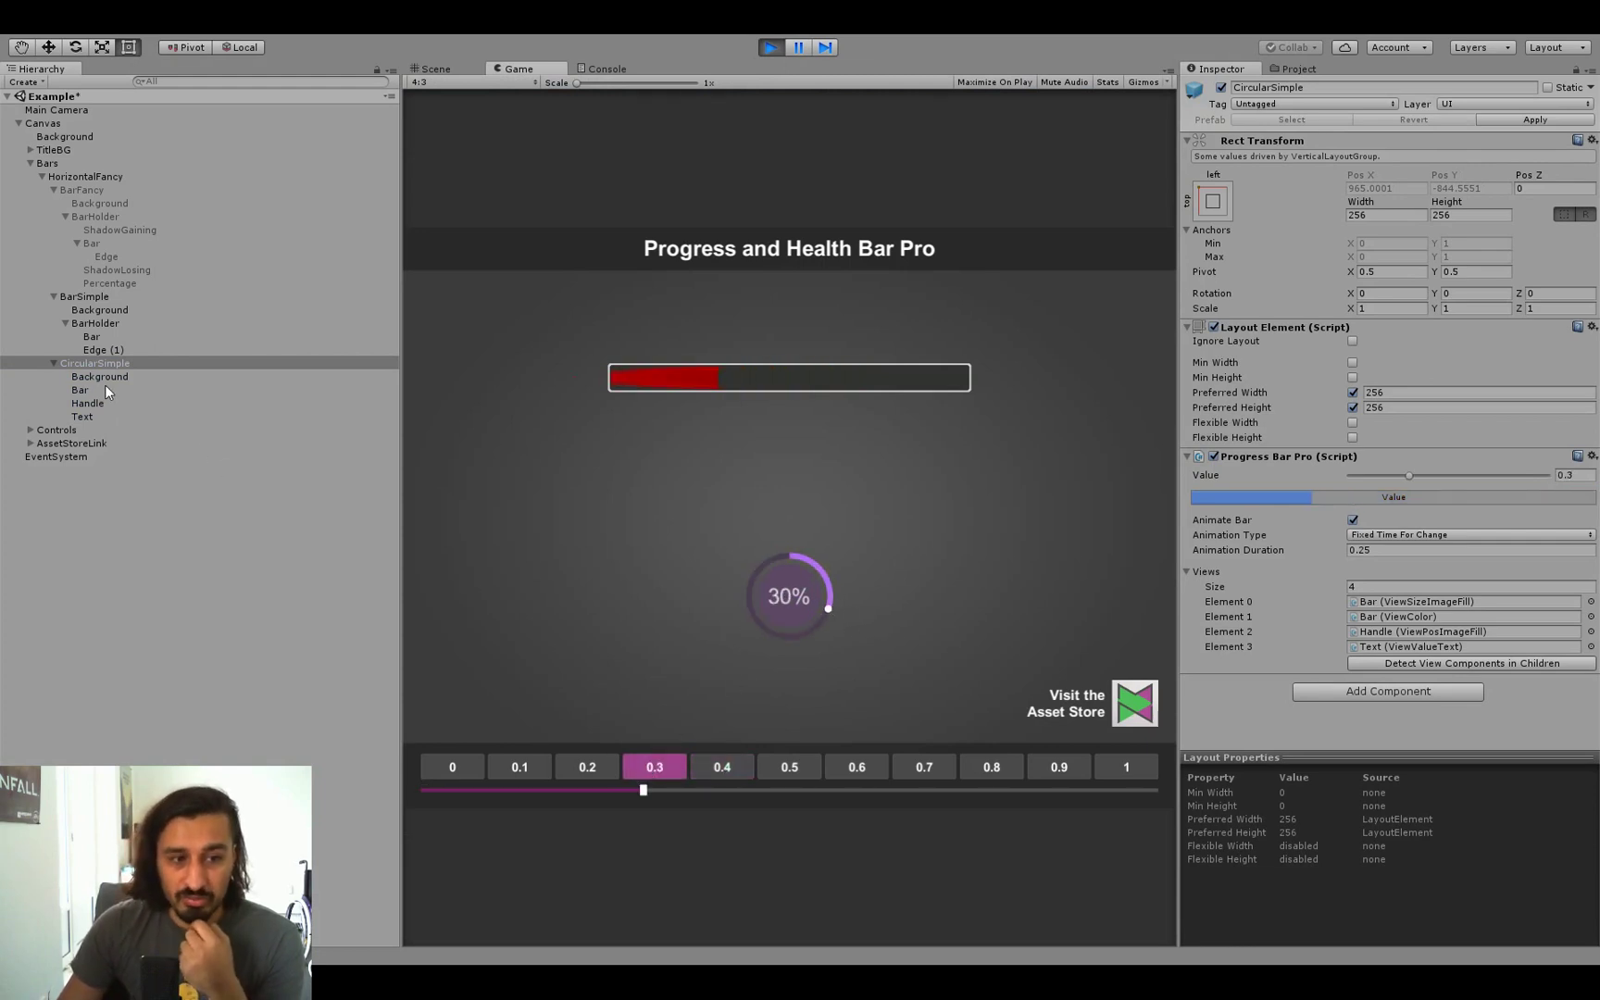
{"action": "left_click", "coordinate": [776, 790]}
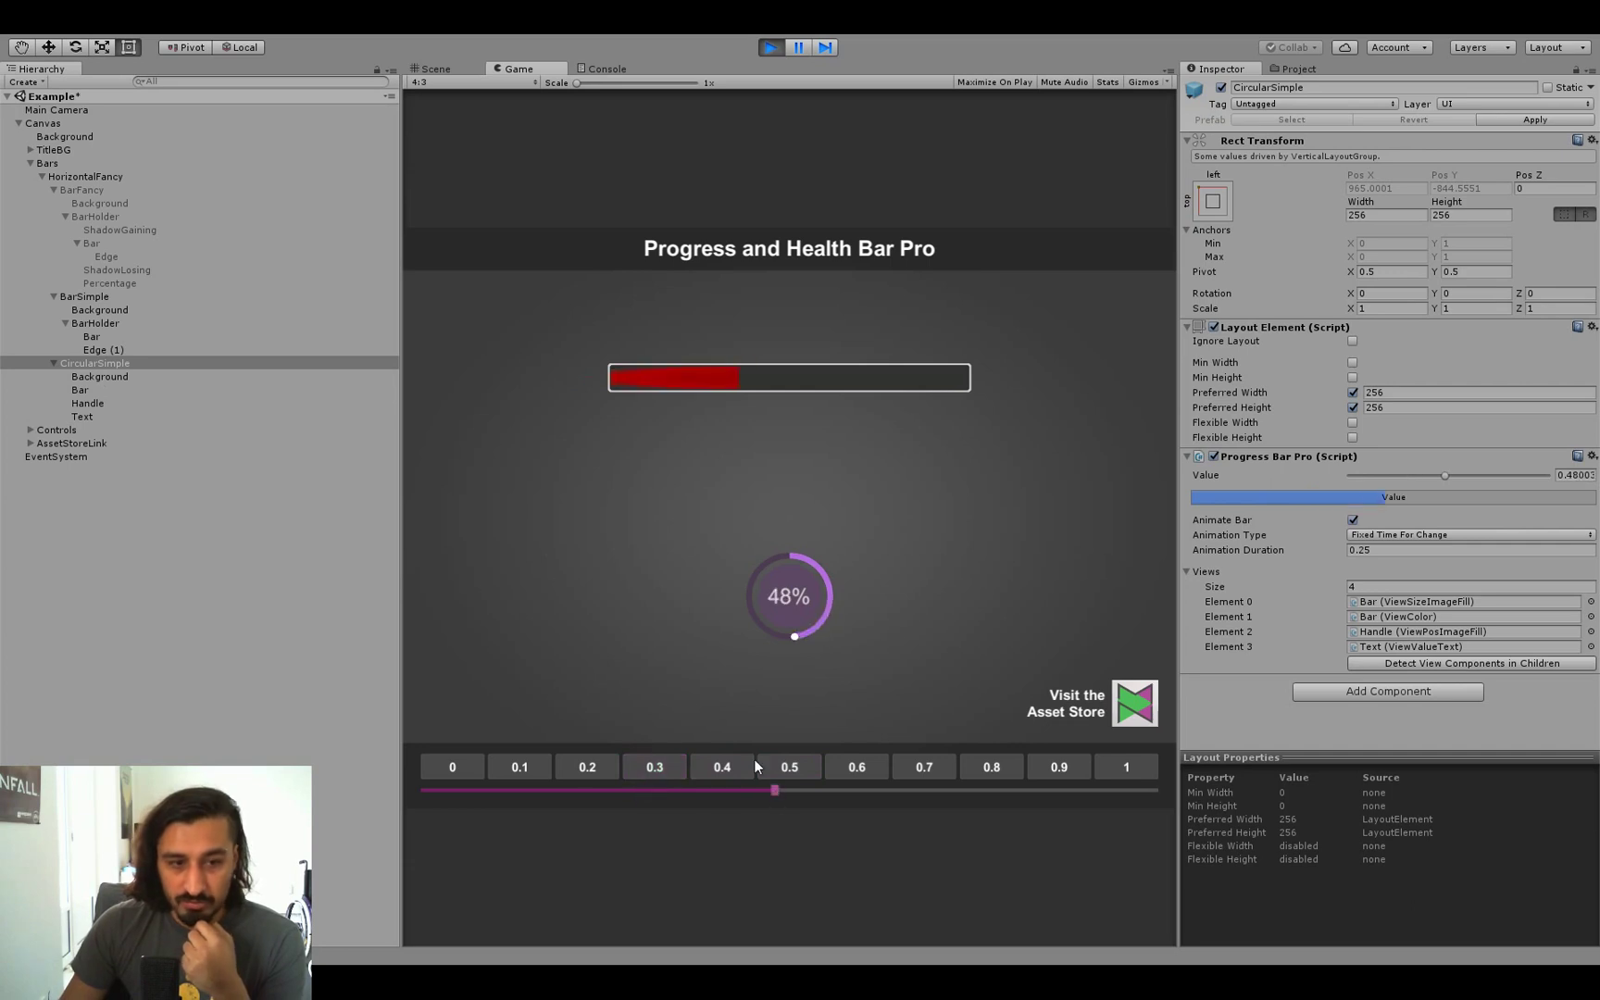
{"action": "left_click", "coordinate": [96, 389]}
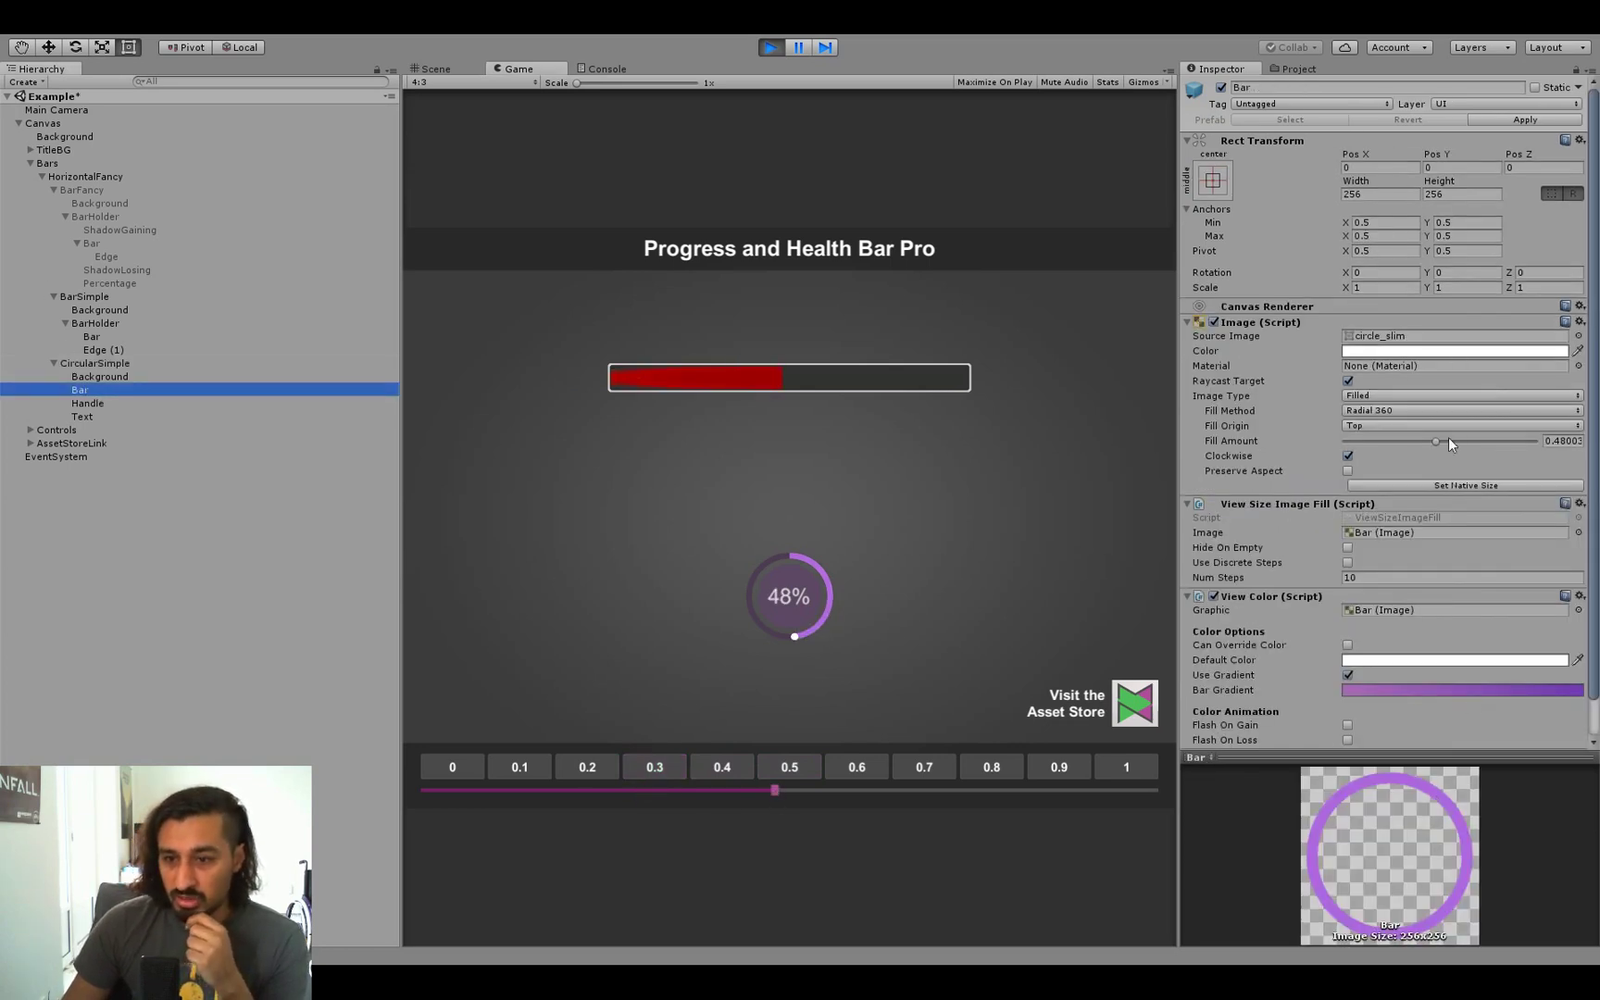
{"action": "left_click_drag", "start_coordinate": [1437, 442], "coordinate": [1468, 499]}
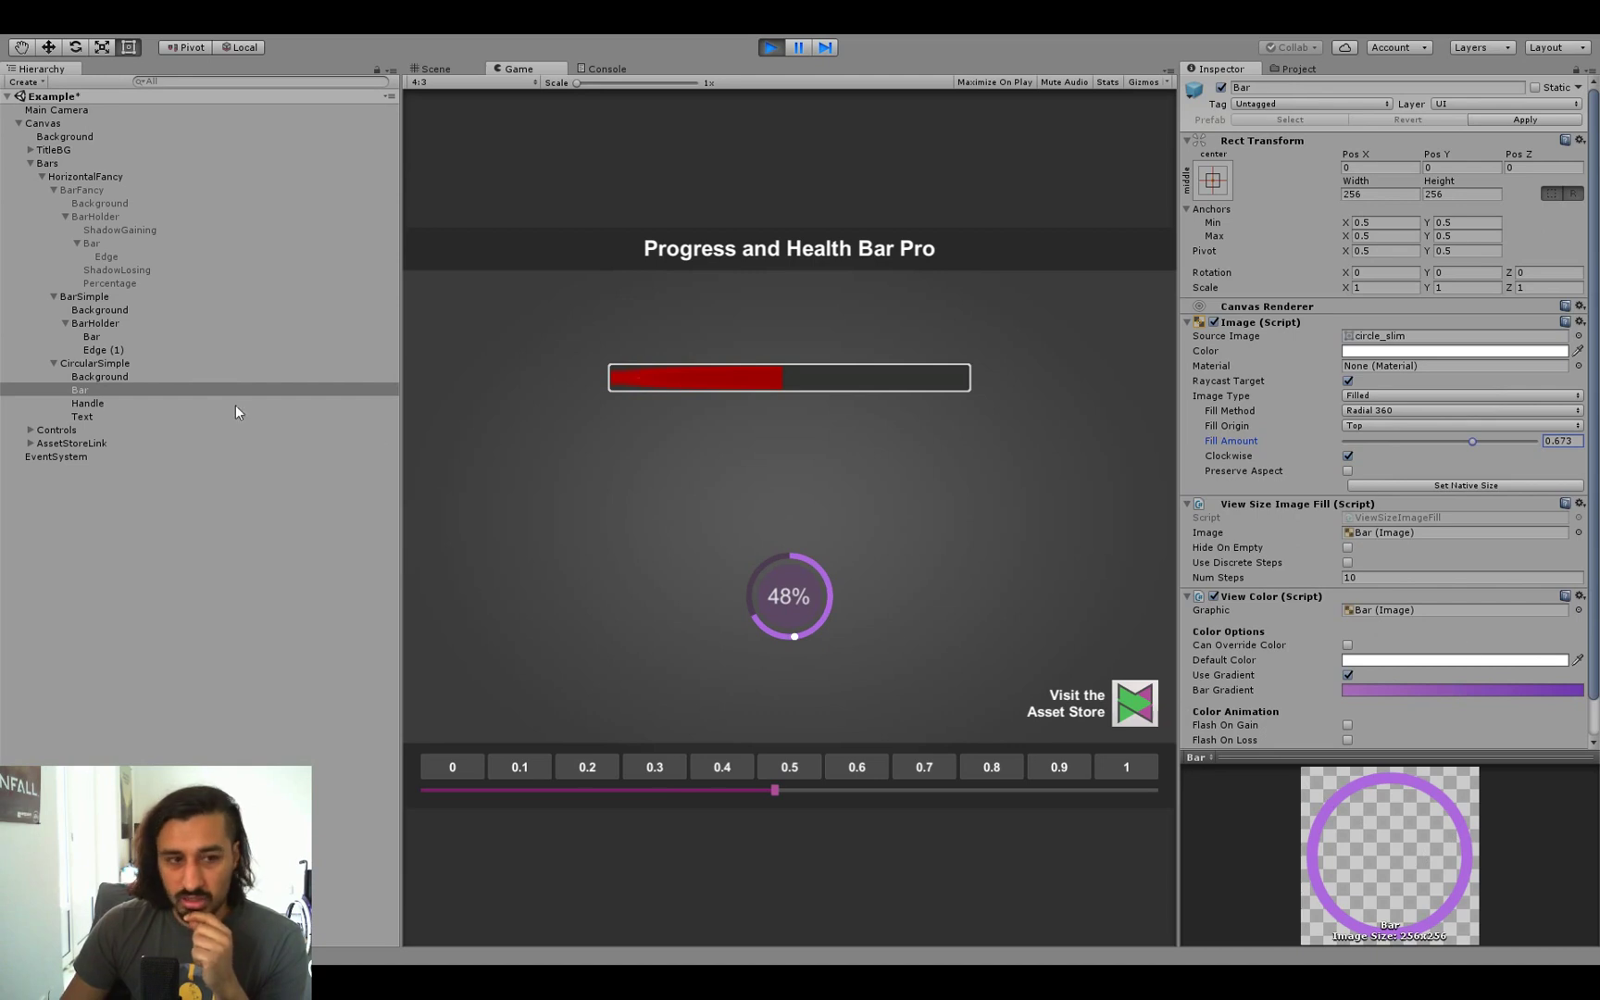
{"action": "left_click", "coordinate": [101, 412]}
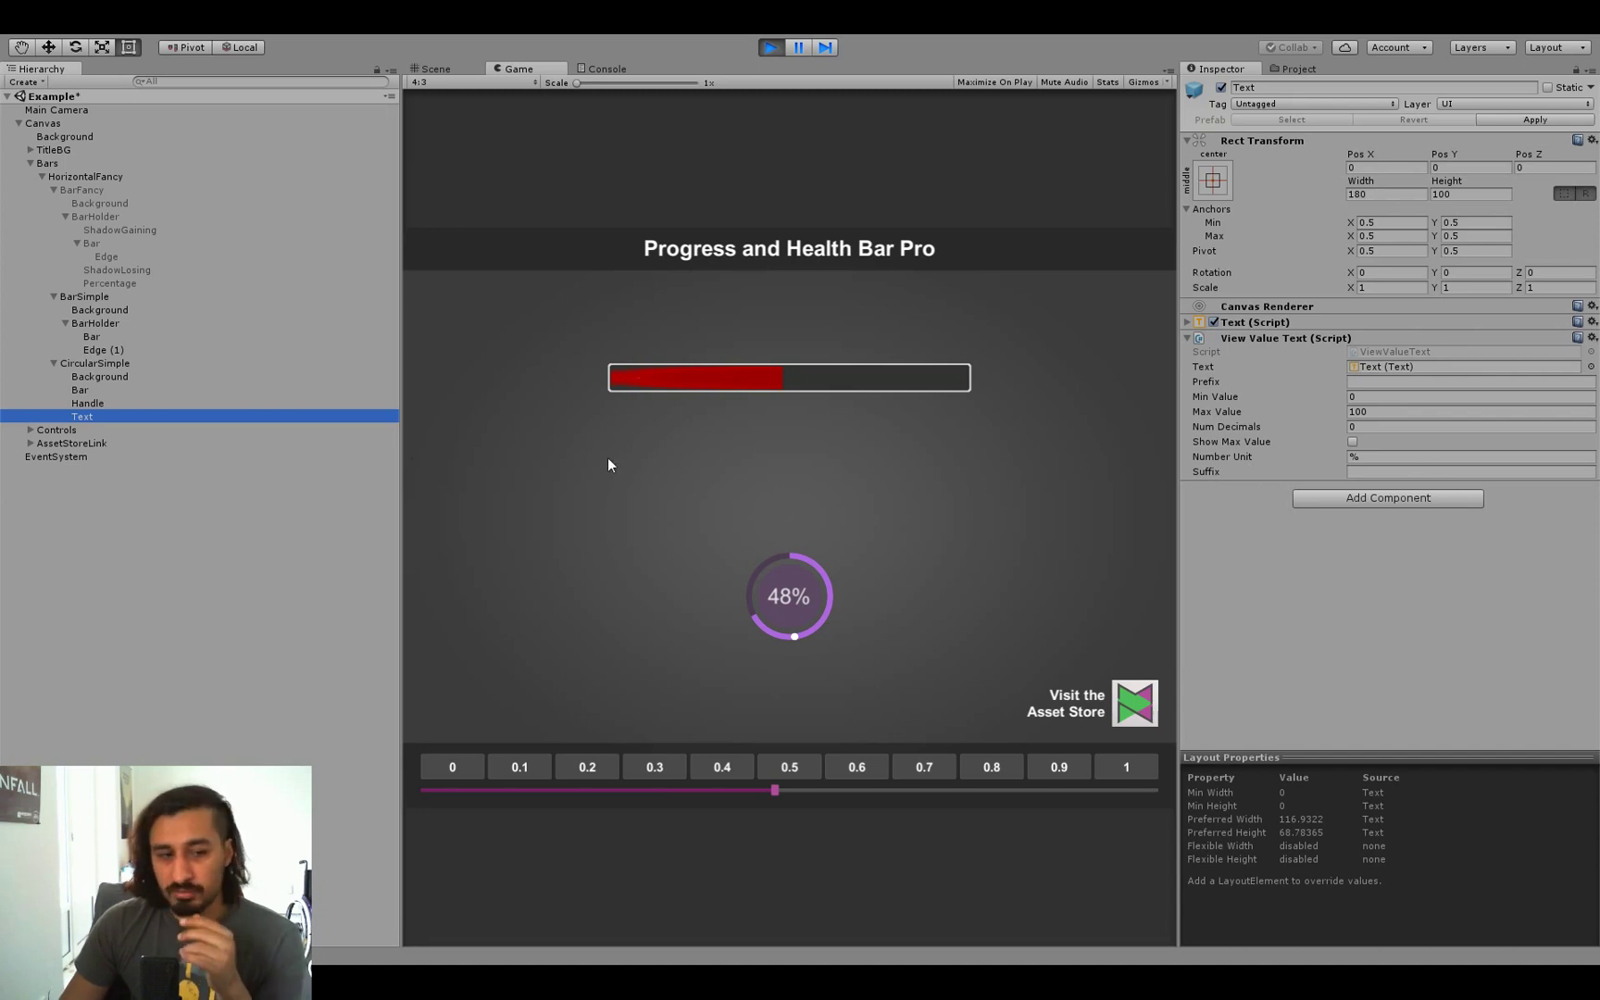
Step: With the Handle selected, drag the progress nearly to empty, then set it to 0.9
{"action": "left_click", "coordinate": [96, 403]}
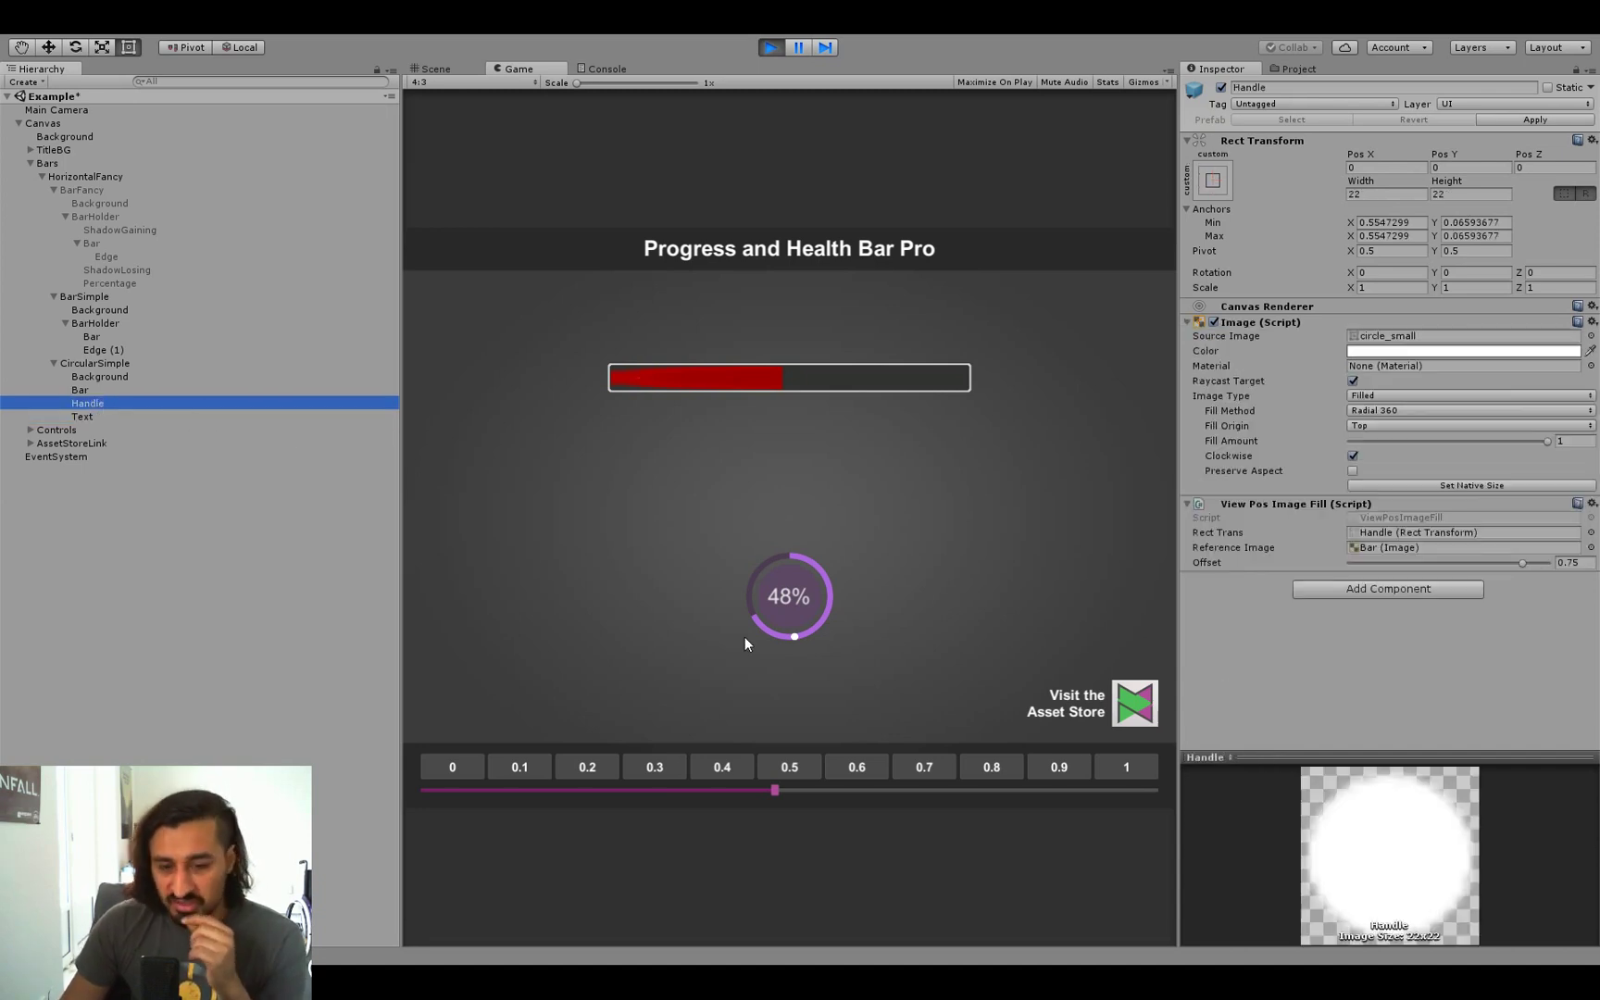
{"action": "left_click_drag", "start_coordinate": [780, 785], "coordinate": [453, 793]}
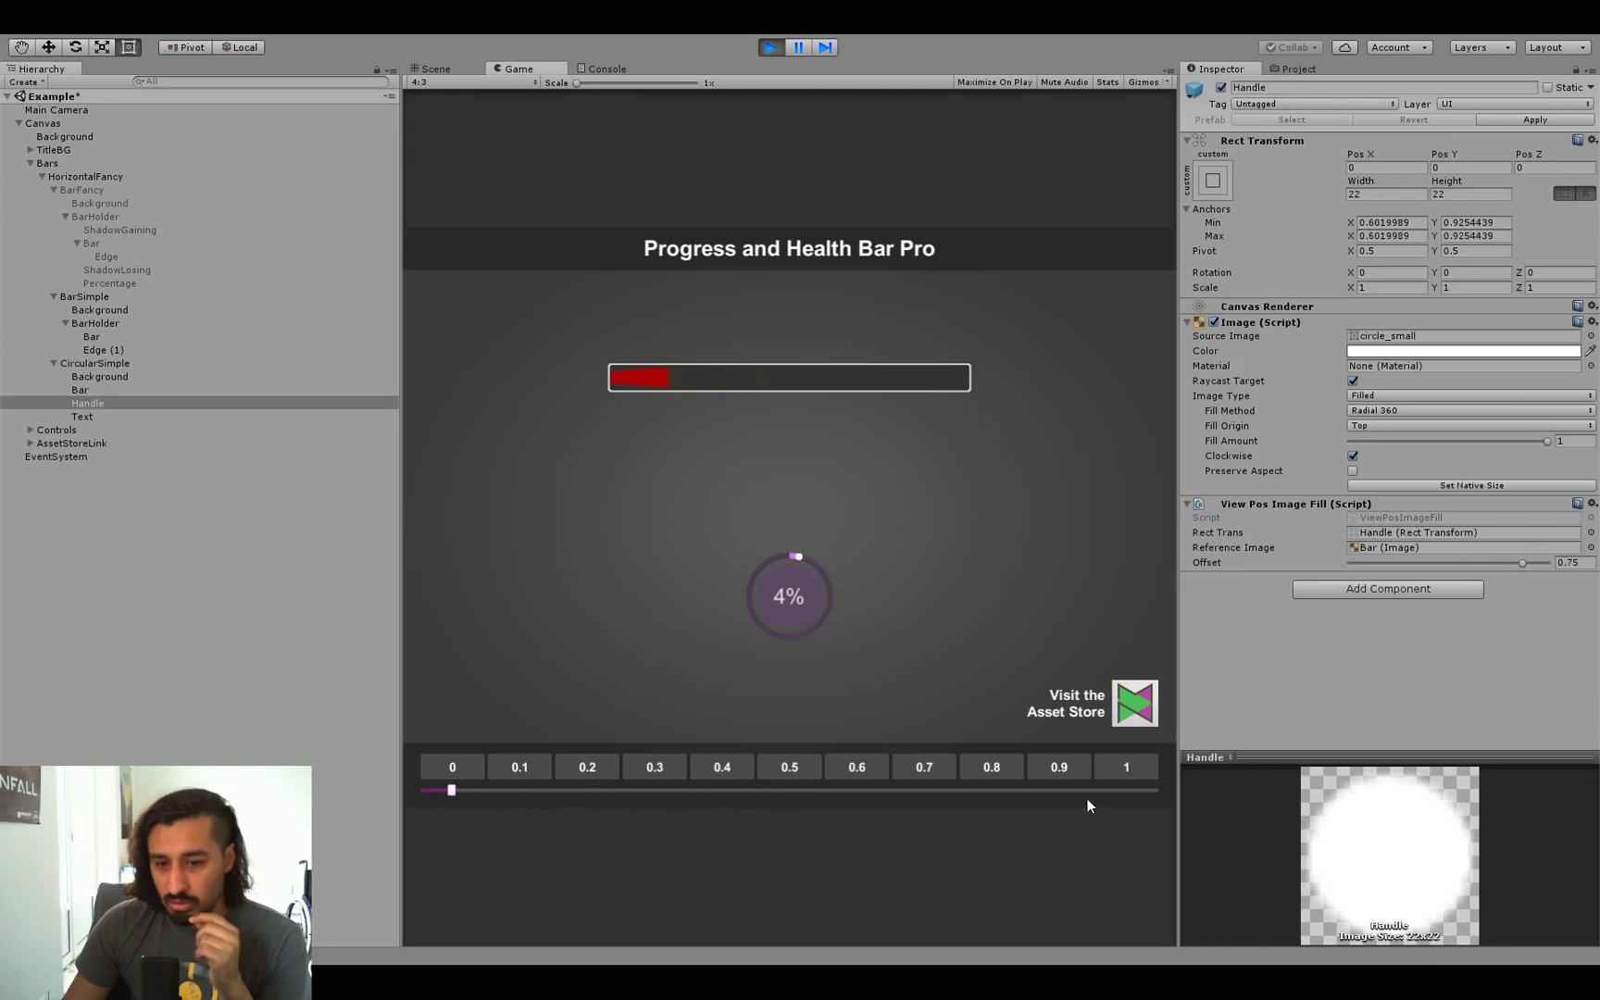
{"action": "left_click", "coordinate": [1062, 768]}
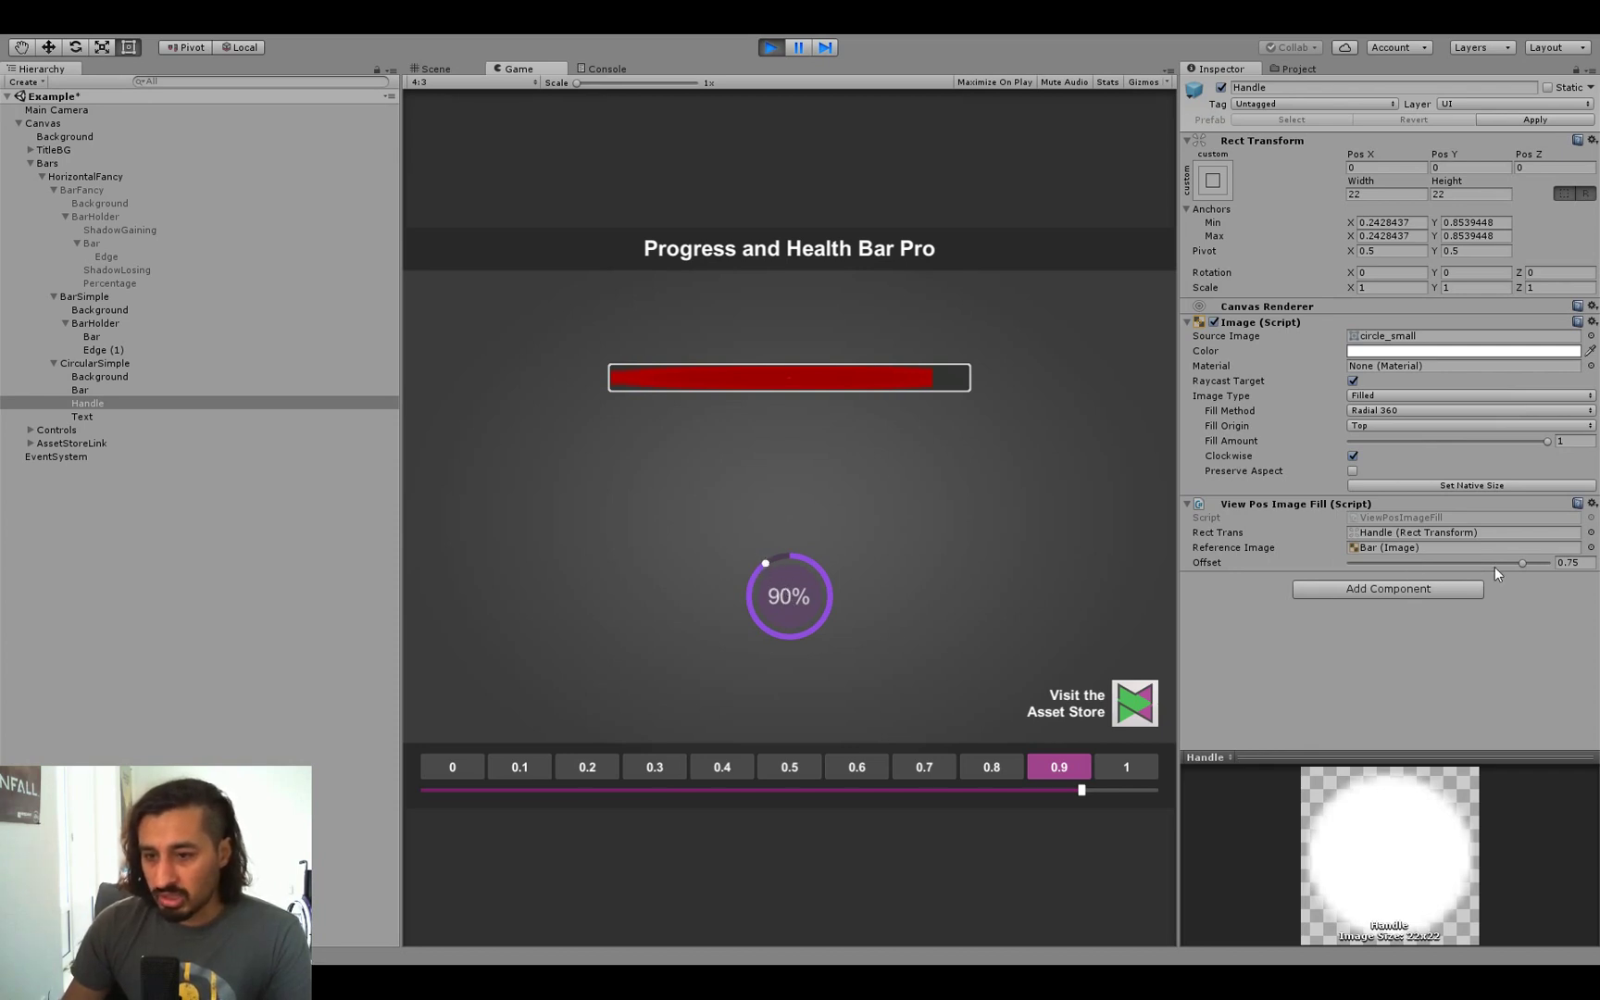
Step: Tune the handle offset from -0.2 through 0.164, 0.561 and 0.687 to 0.704, testing progress 0.6–0.9
{"action": "left_click_drag", "start_coordinate": [1504, 563], "coordinate": [1430, 564]}
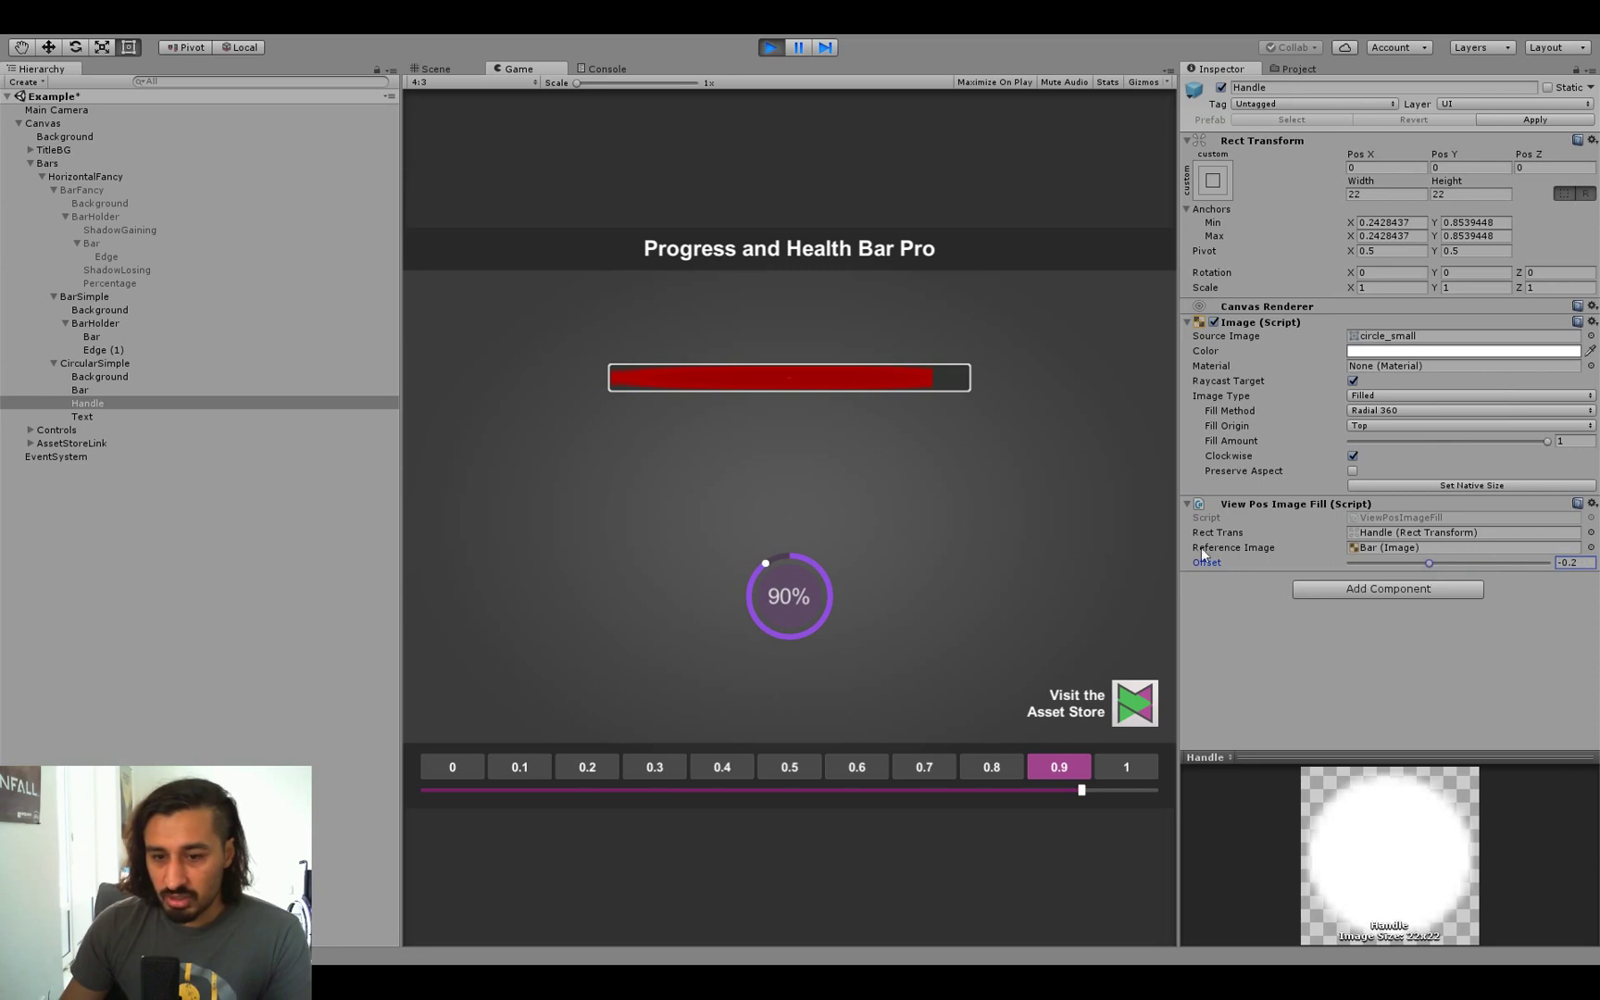
{"action": "left_click", "coordinate": [1001, 771]}
{"action": "left_click", "coordinate": [1055, 761]}
{"action": "left_click", "coordinate": [1470, 563]}
{"action": "left_click", "coordinate": [924, 765]}
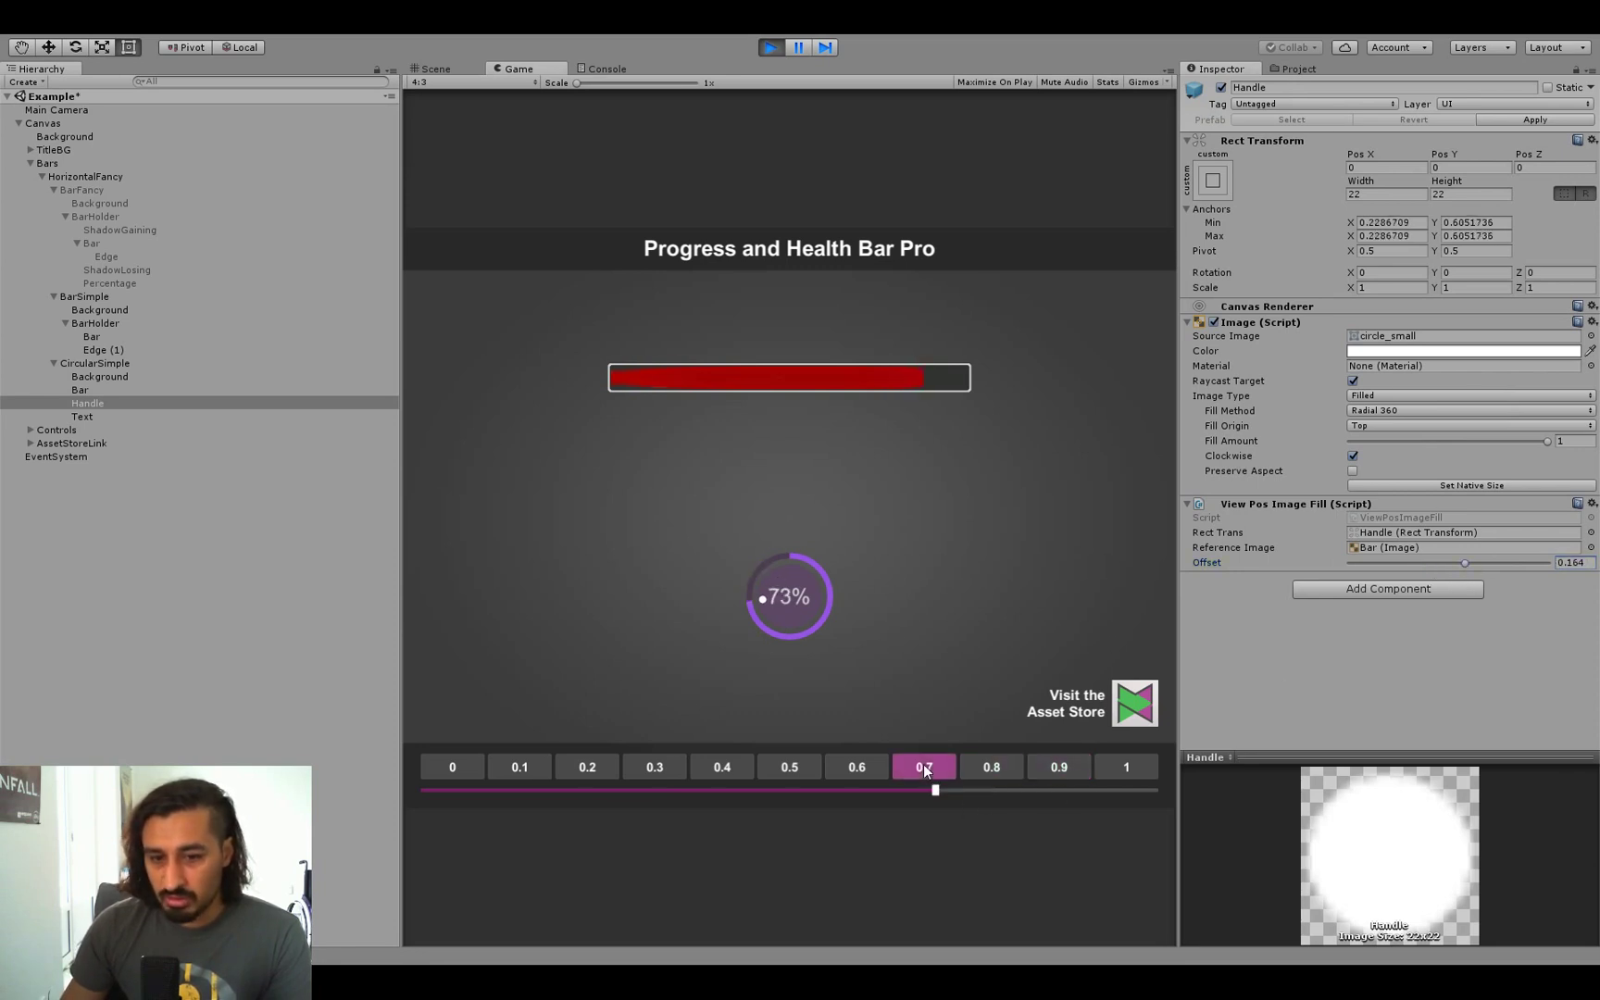
{"action": "left_click", "coordinate": [1504, 563]}
{"action": "left_click", "coordinate": [847, 765]}
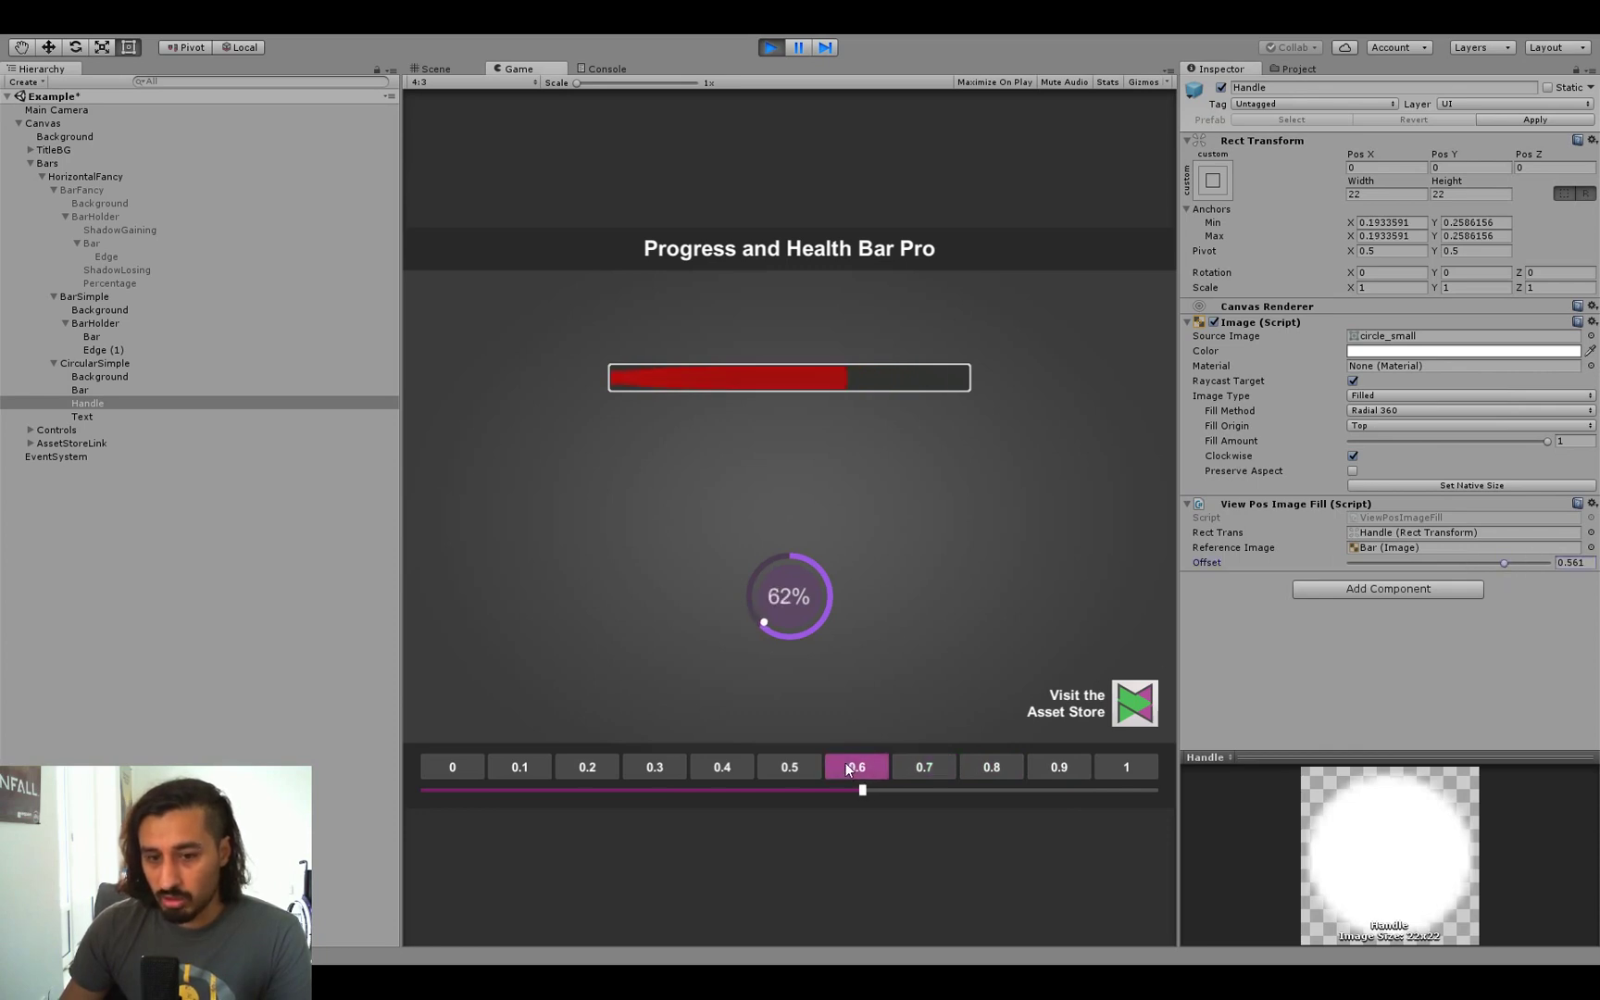
{"action": "left_click", "coordinate": [1517, 564]}
{"action": "left_click", "coordinate": [924, 765]}
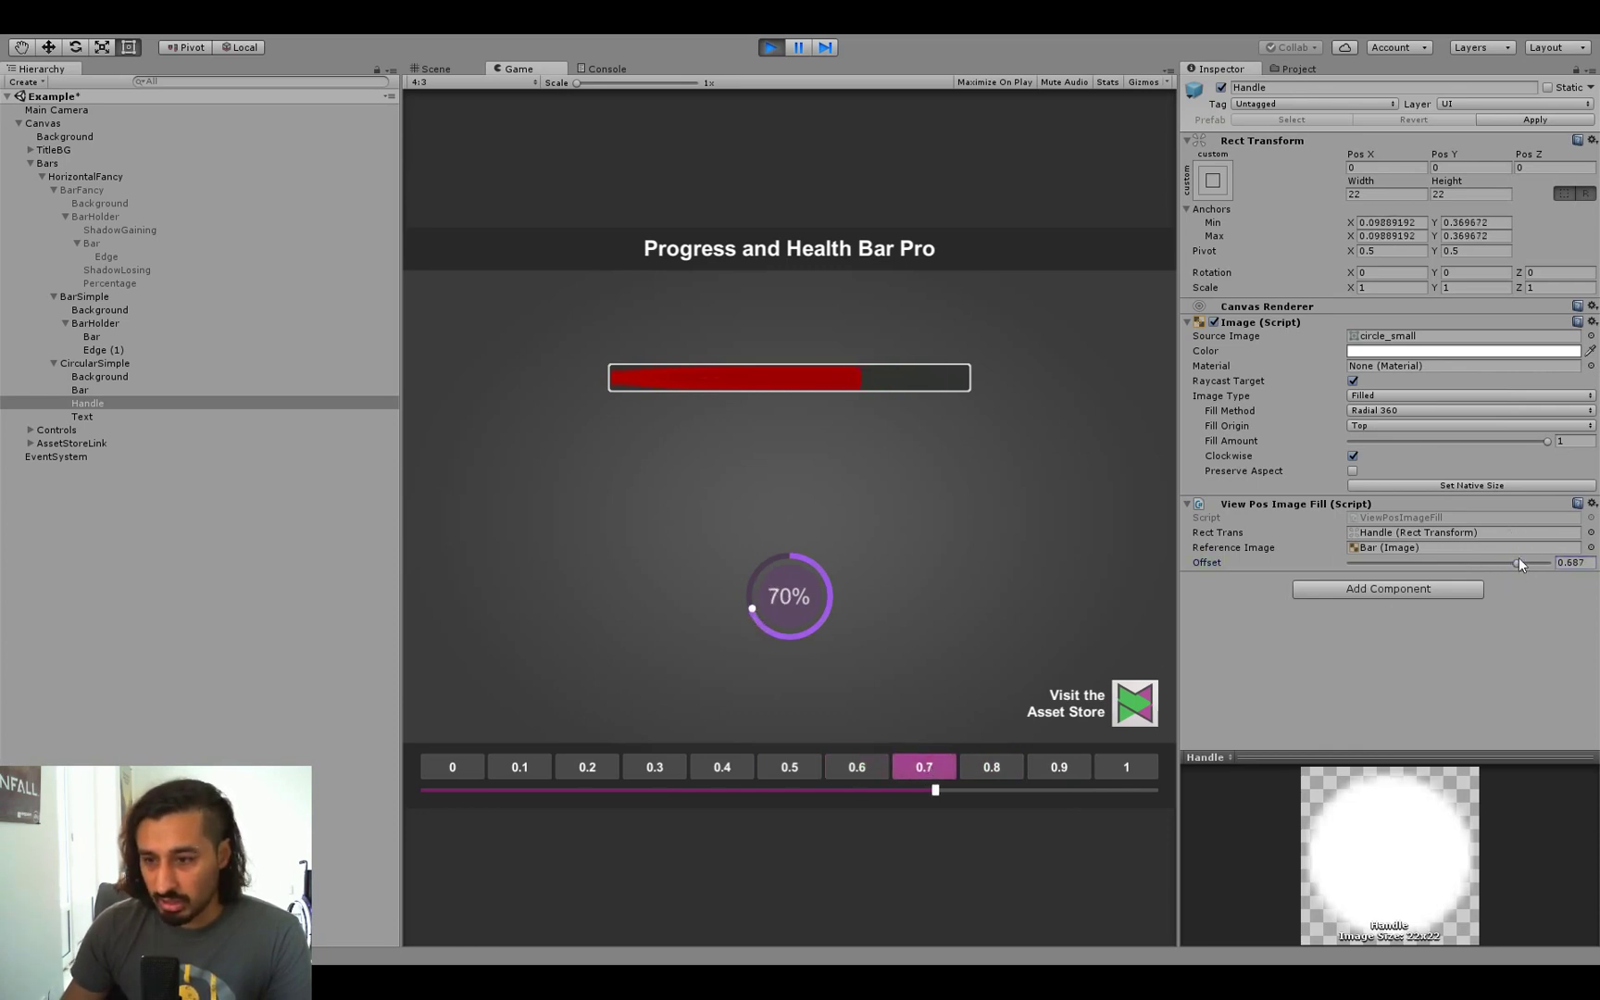
{"action": "left_click_drag", "start_coordinate": [1518, 561], "coordinate": [1520, 563]}
{"action": "left_click", "coordinate": [999, 763]}
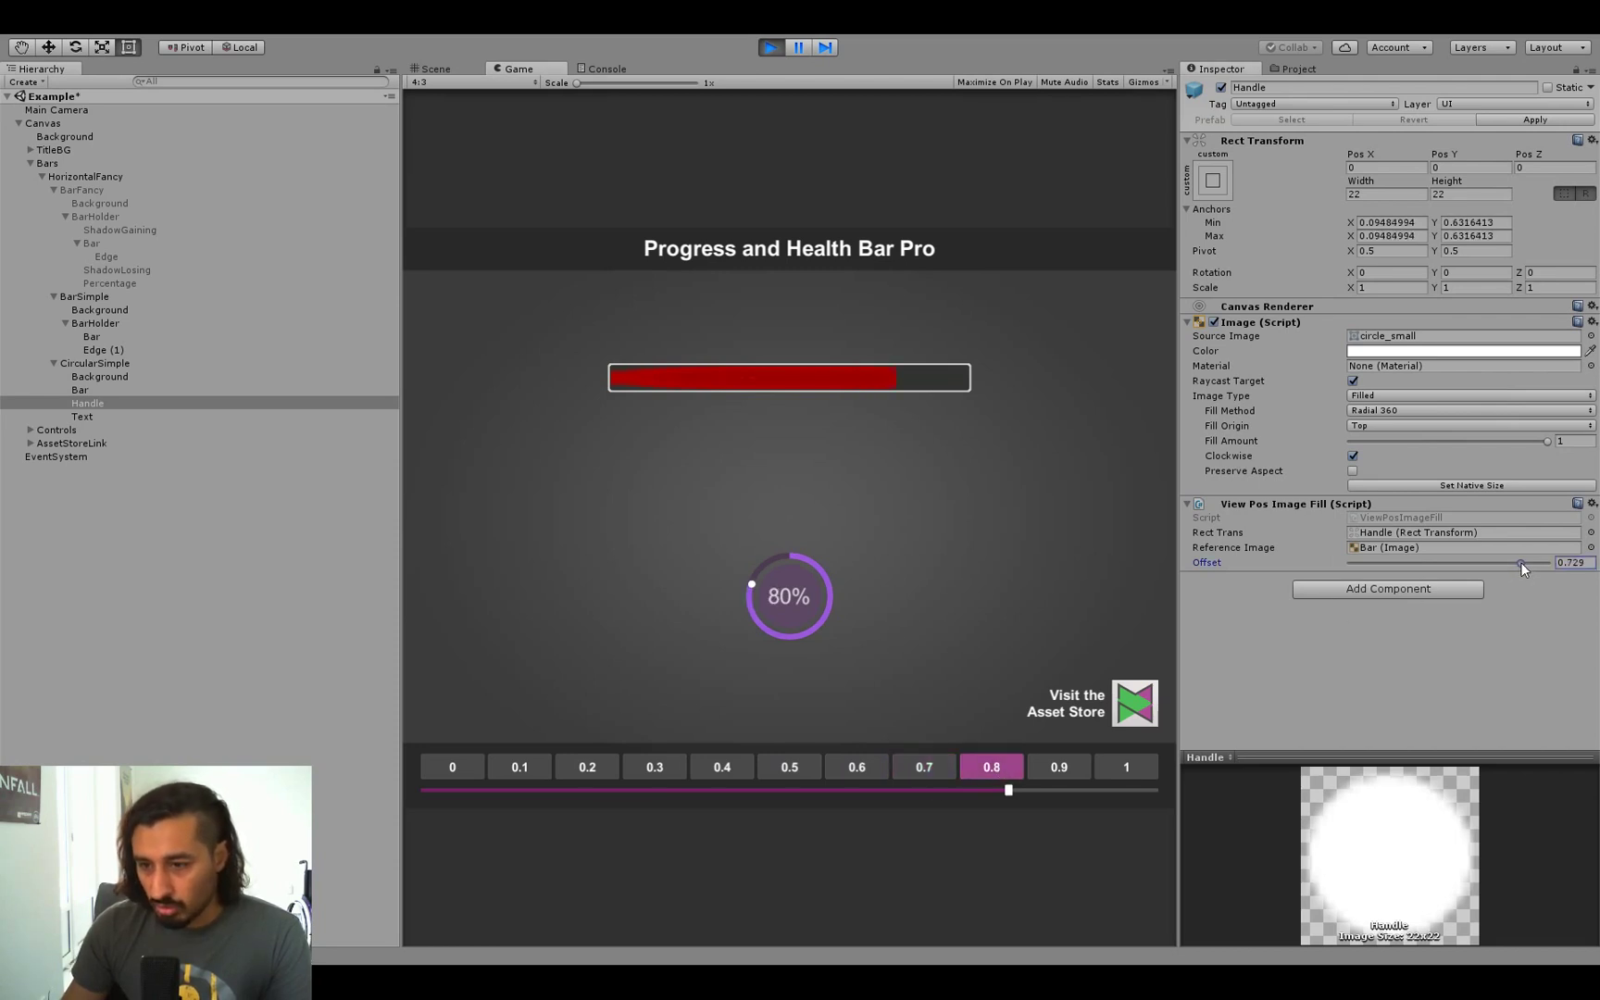
{"action": "left_click", "coordinate": [921, 772]}
{"action": "left_click", "coordinate": [1060, 767]}
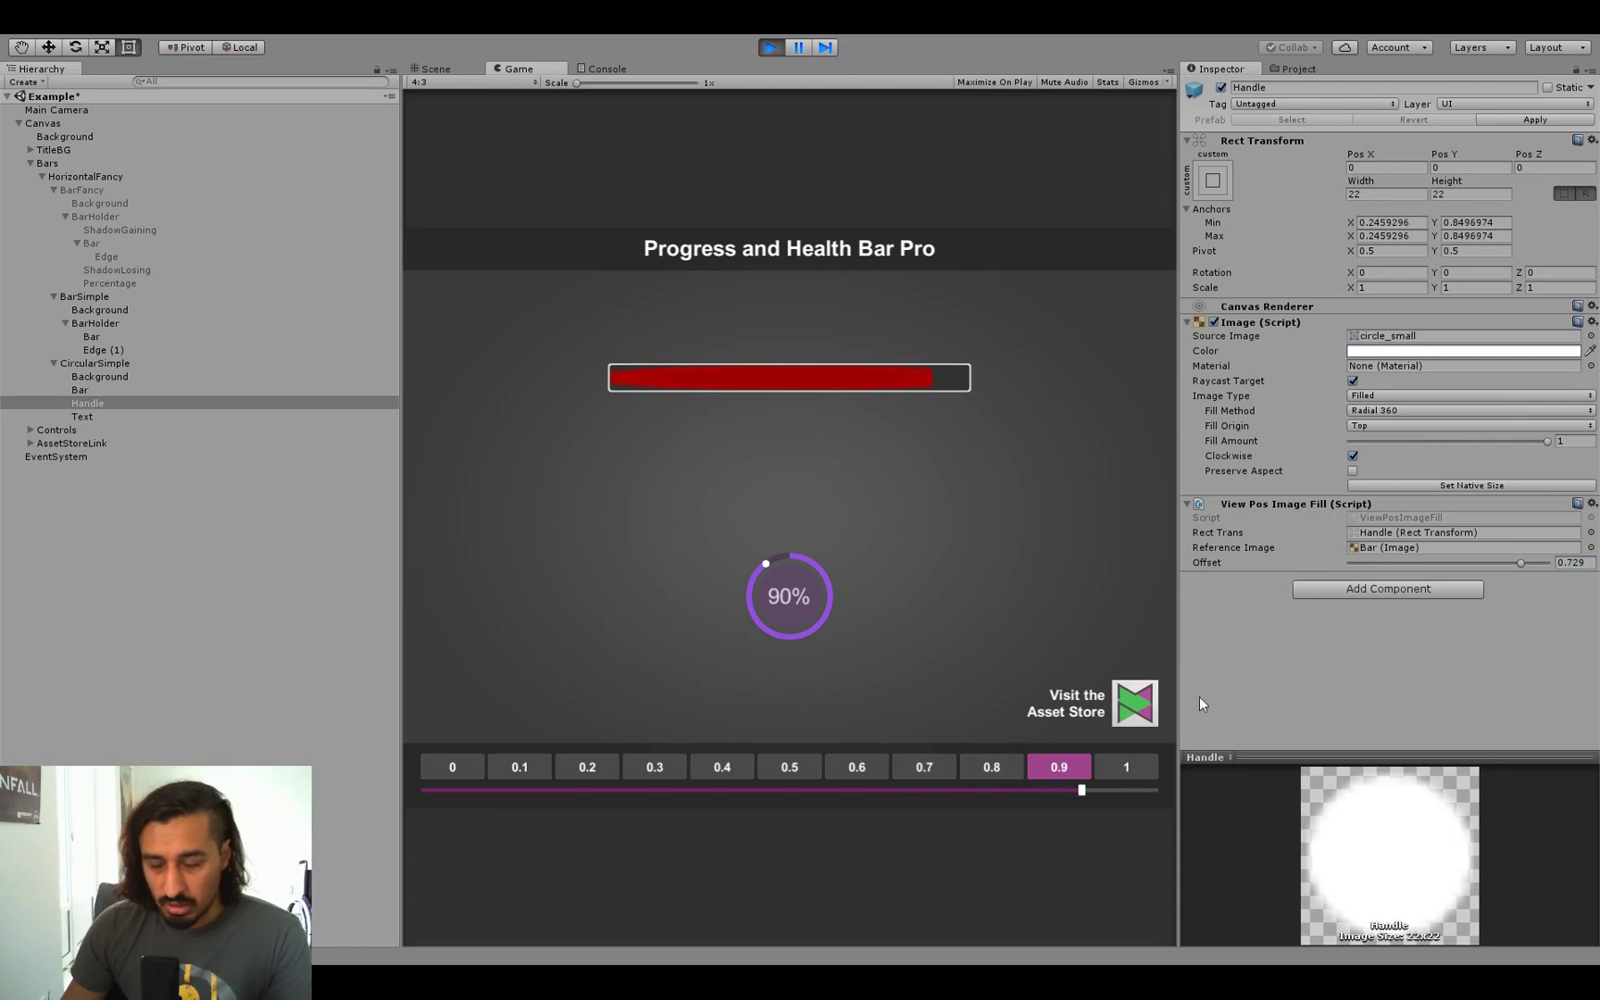
Step: Refine the offset to 0.746, then test extremes -1 and 1 across progress values, ending at 0
{"action": "left_click", "coordinate": [1522, 564]}
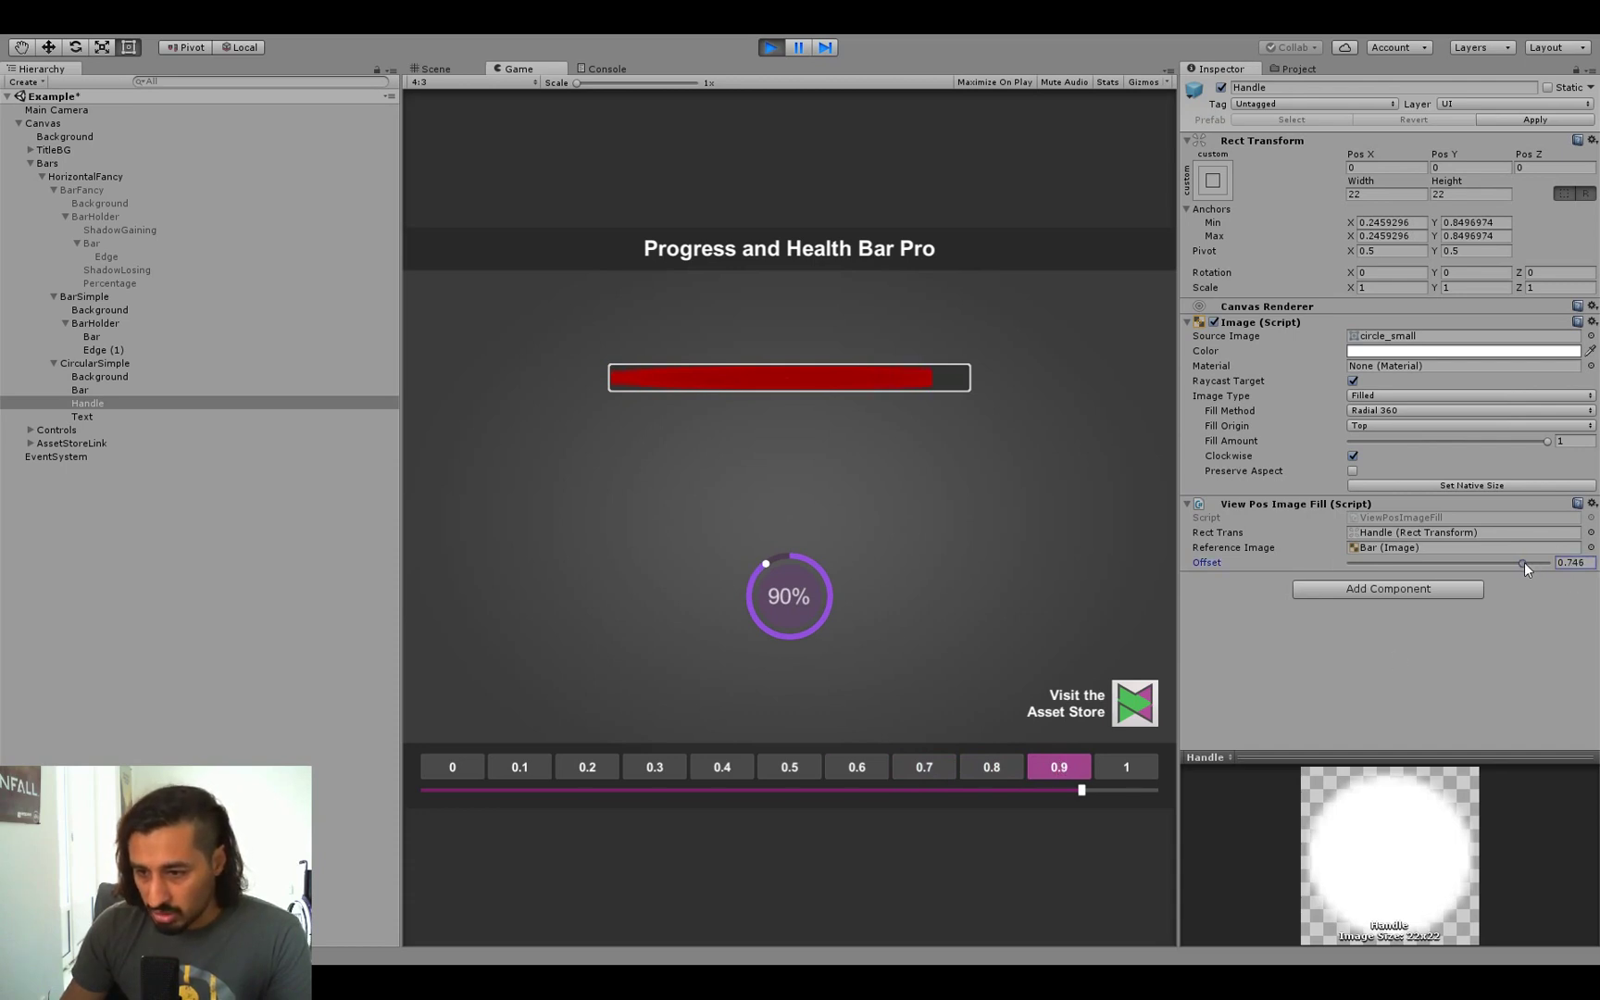
{"action": "left_click", "coordinate": [857, 766]}
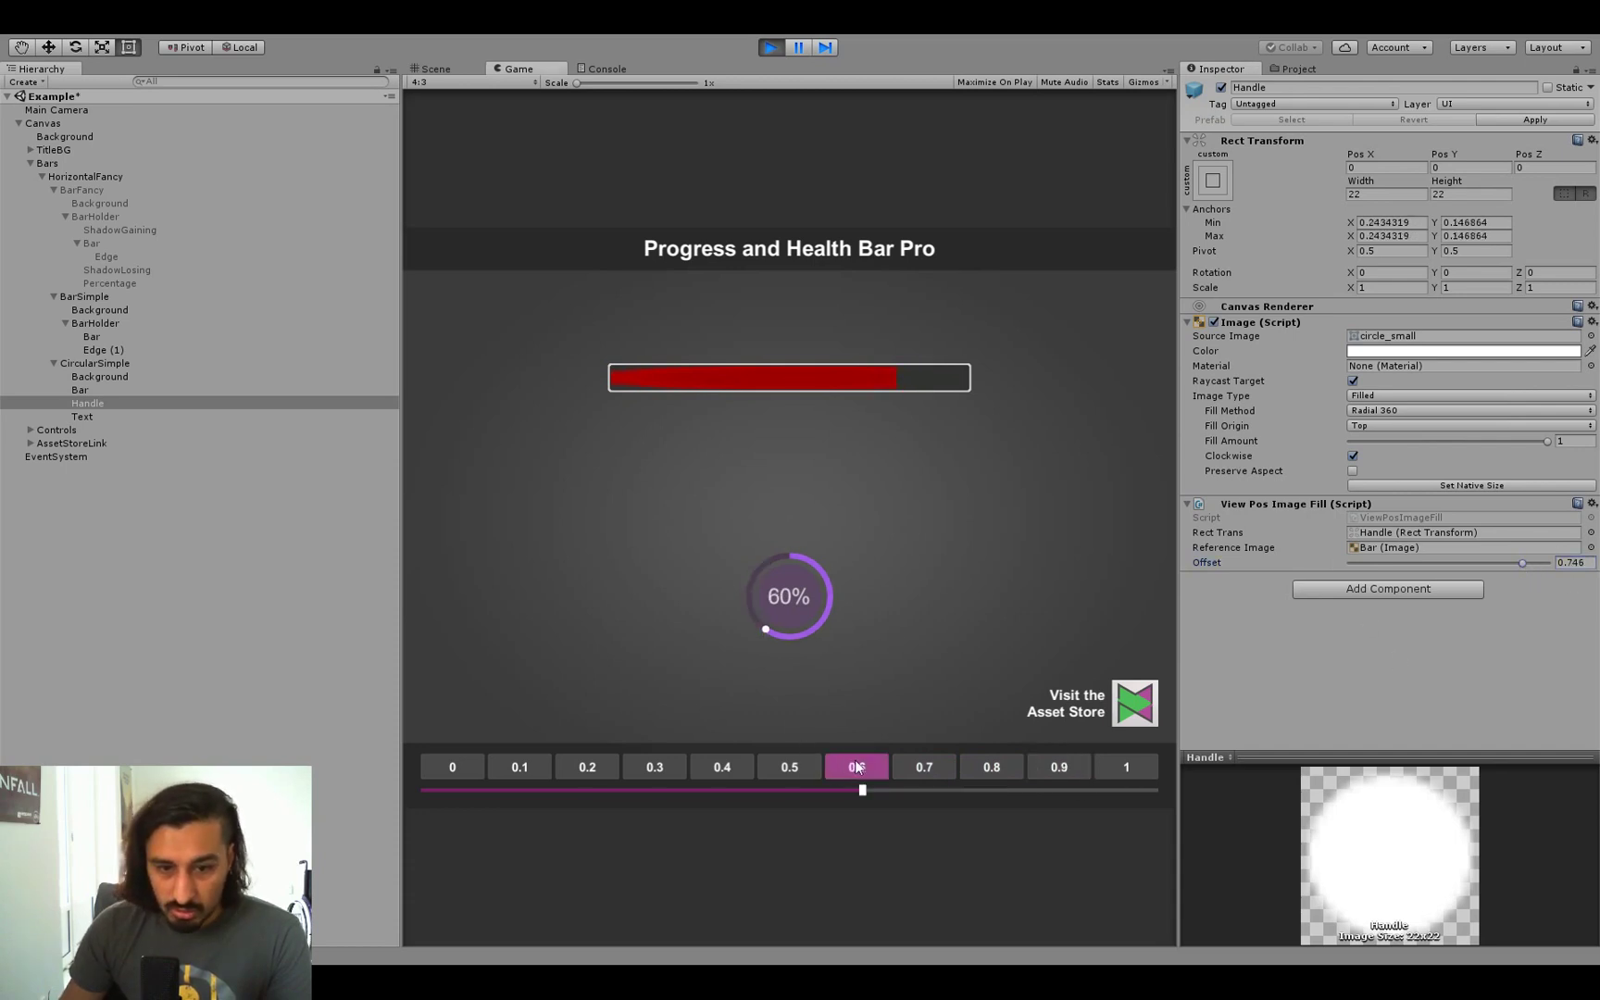
{"action": "left_click", "coordinate": [1019, 761]}
{"action": "left_click", "coordinate": [1128, 764]}
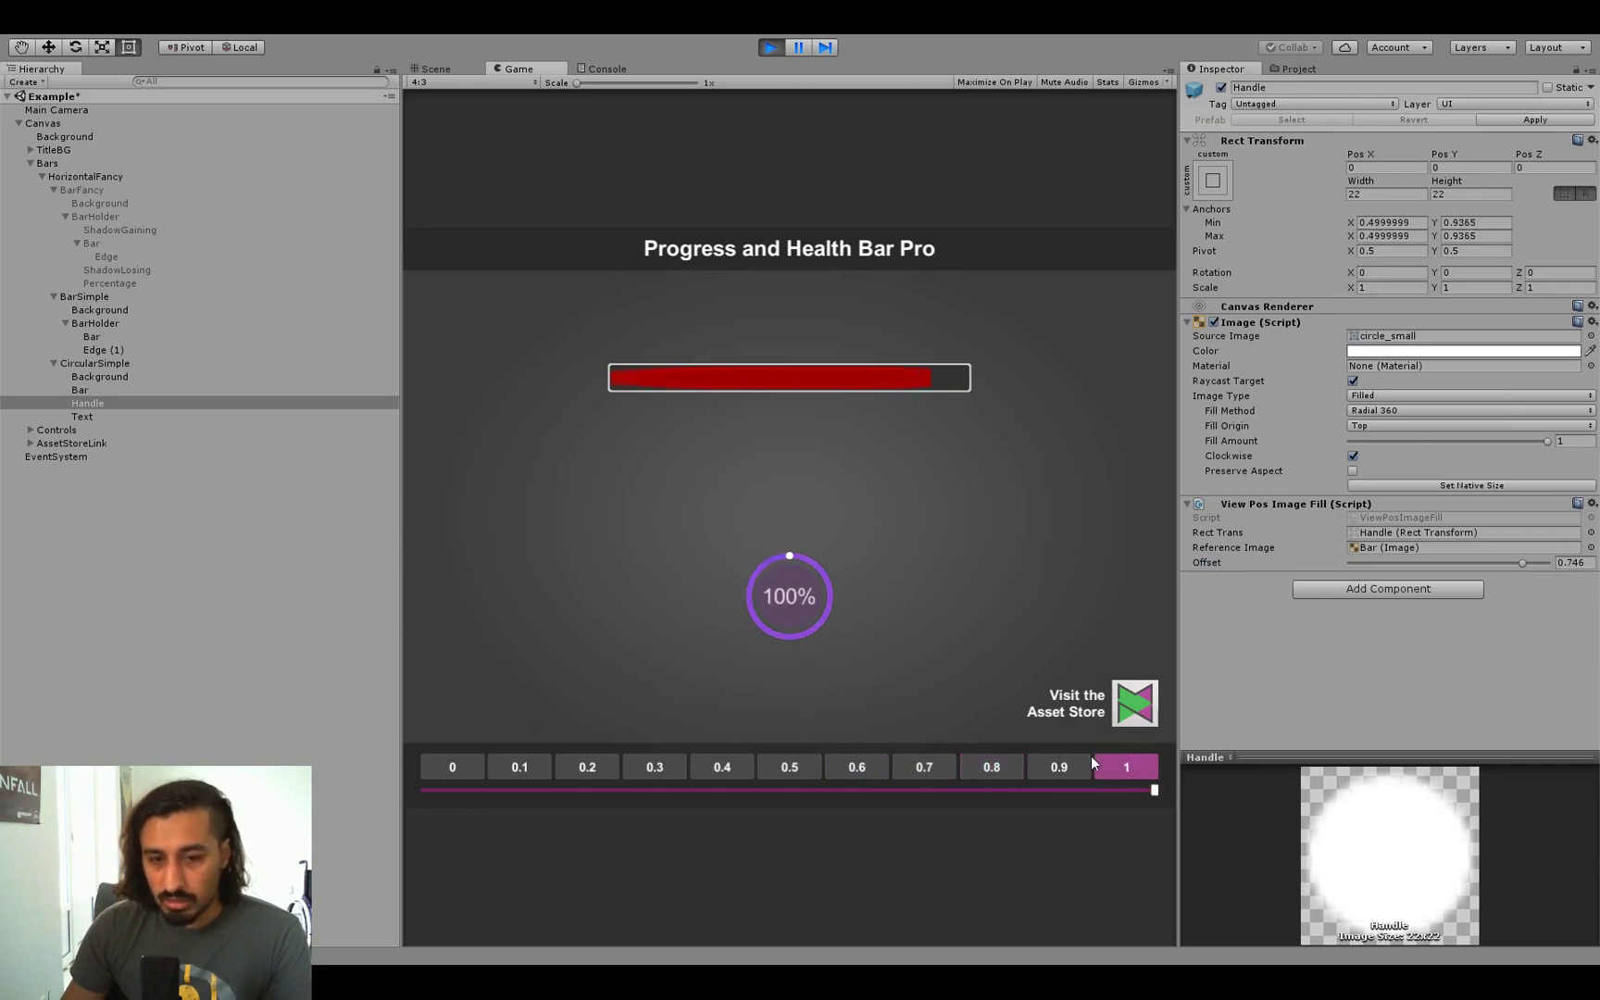
{"action": "left_click", "coordinate": [589, 761]}
{"action": "left_click", "coordinate": [429, 768]}
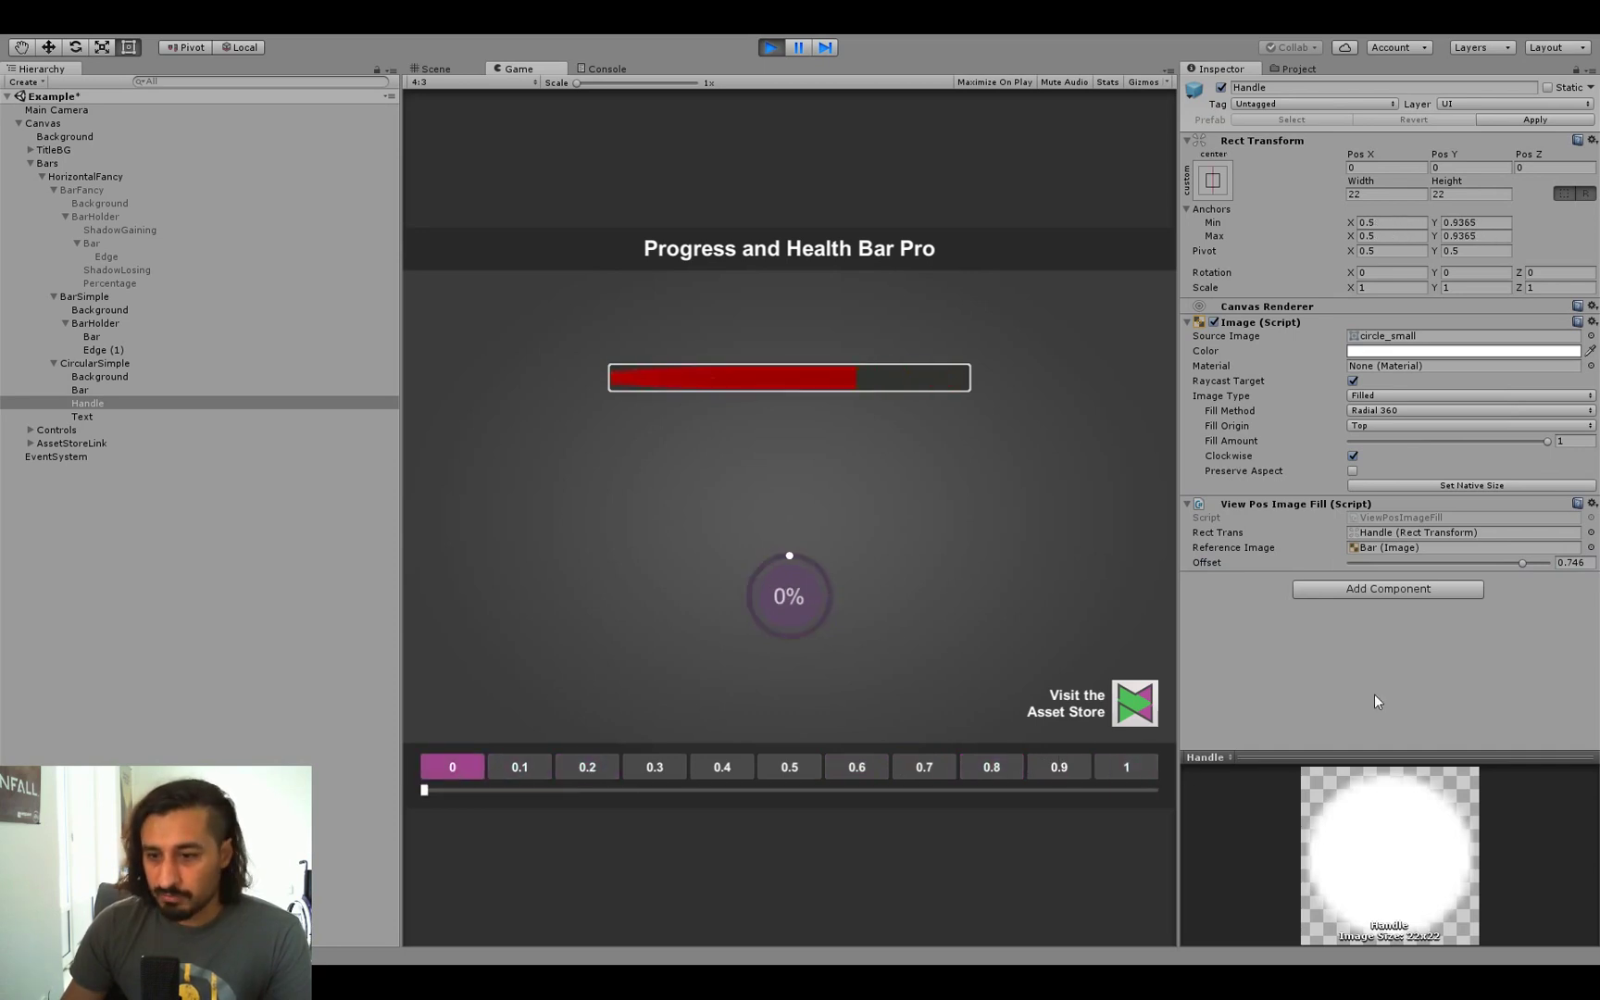
{"action": "left_click_drag", "start_coordinate": [1396, 563], "coordinate": [883, 579]}
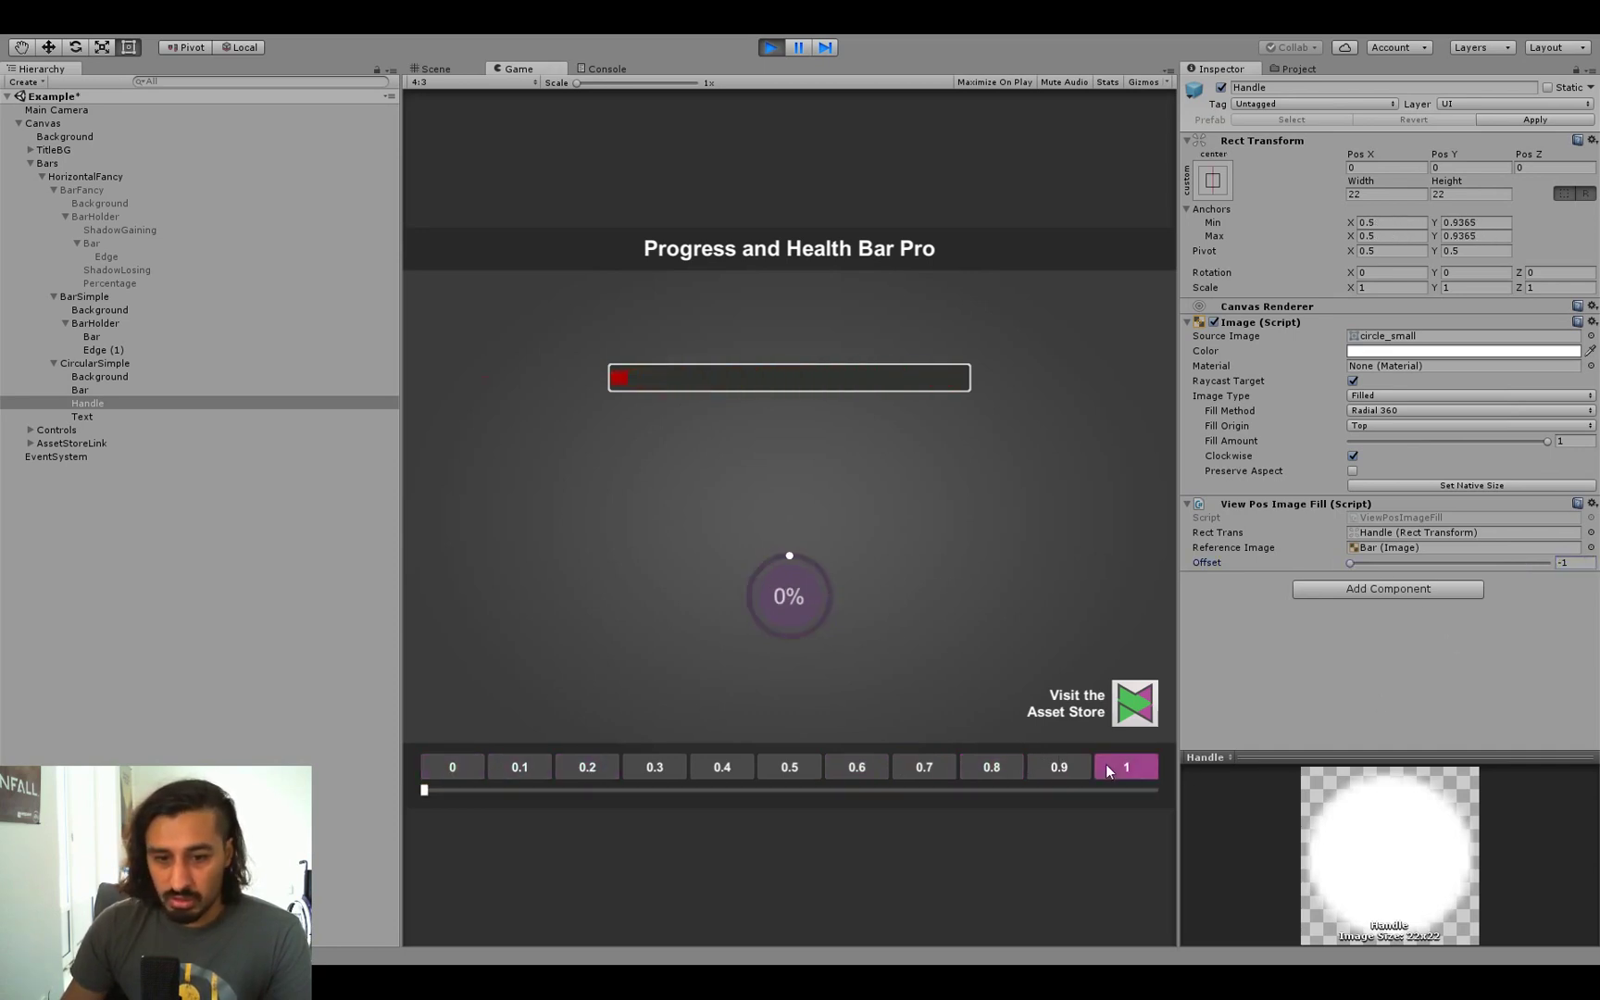
{"action": "left_click", "coordinate": [1059, 766]}
{"action": "left_click", "coordinate": [857, 766]}
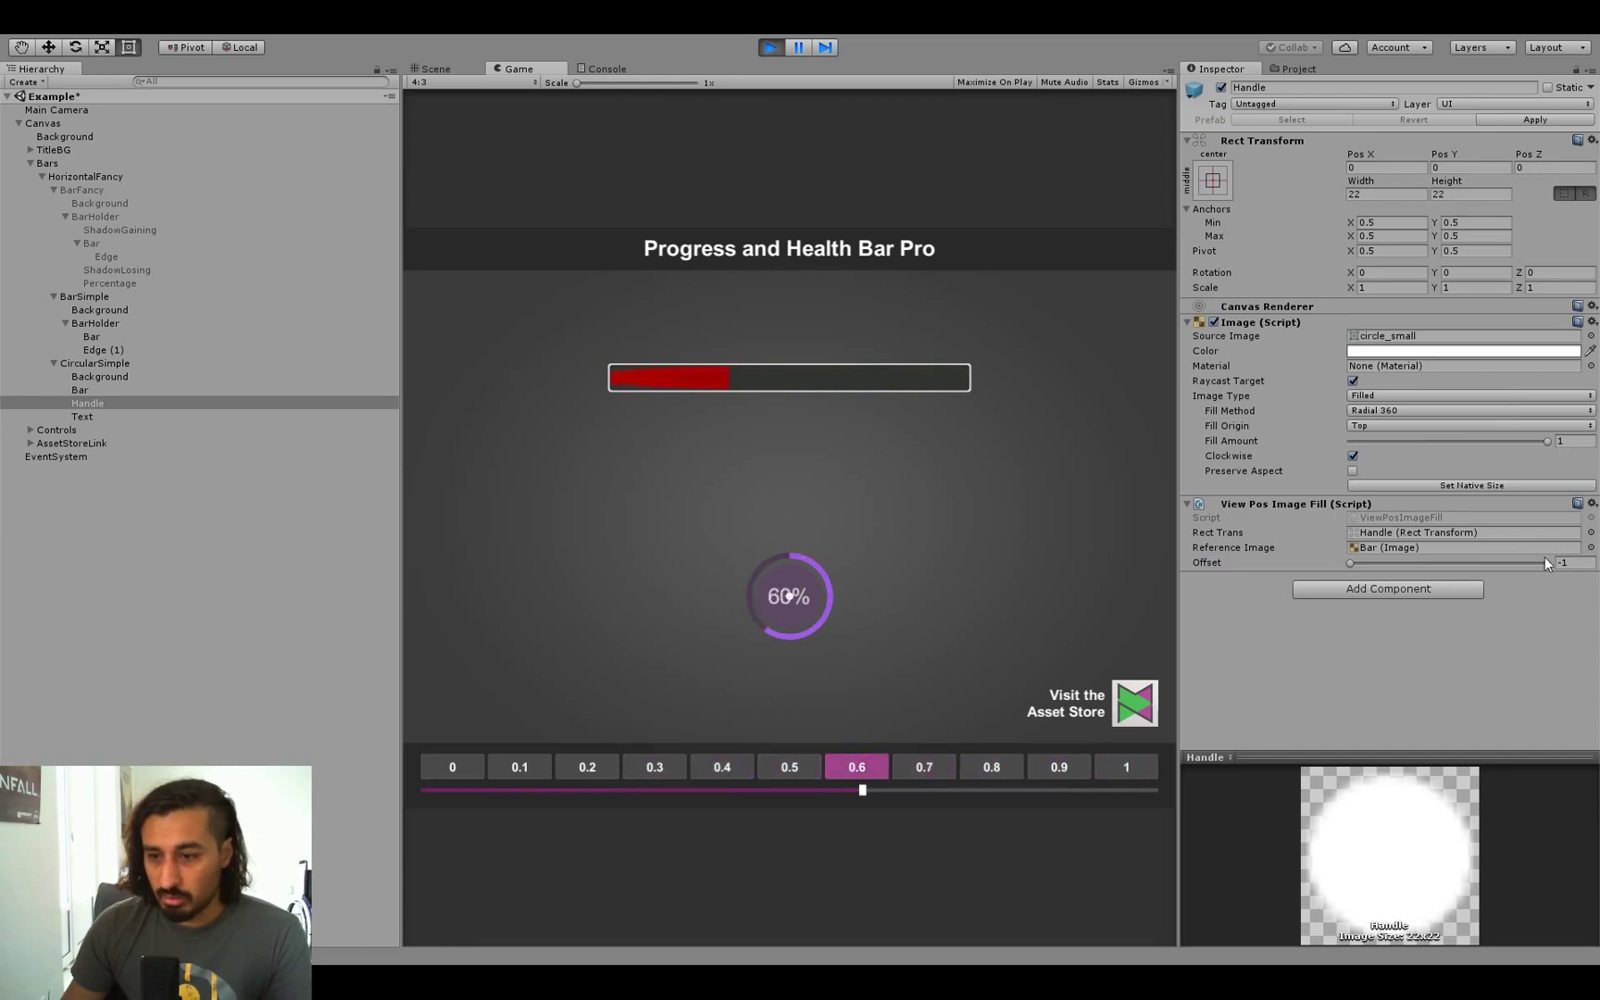
{"action": "left_click_drag", "start_coordinate": [1521, 562], "coordinate": [1599, 565]}
{"action": "left_click", "coordinate": [1036, 765]}
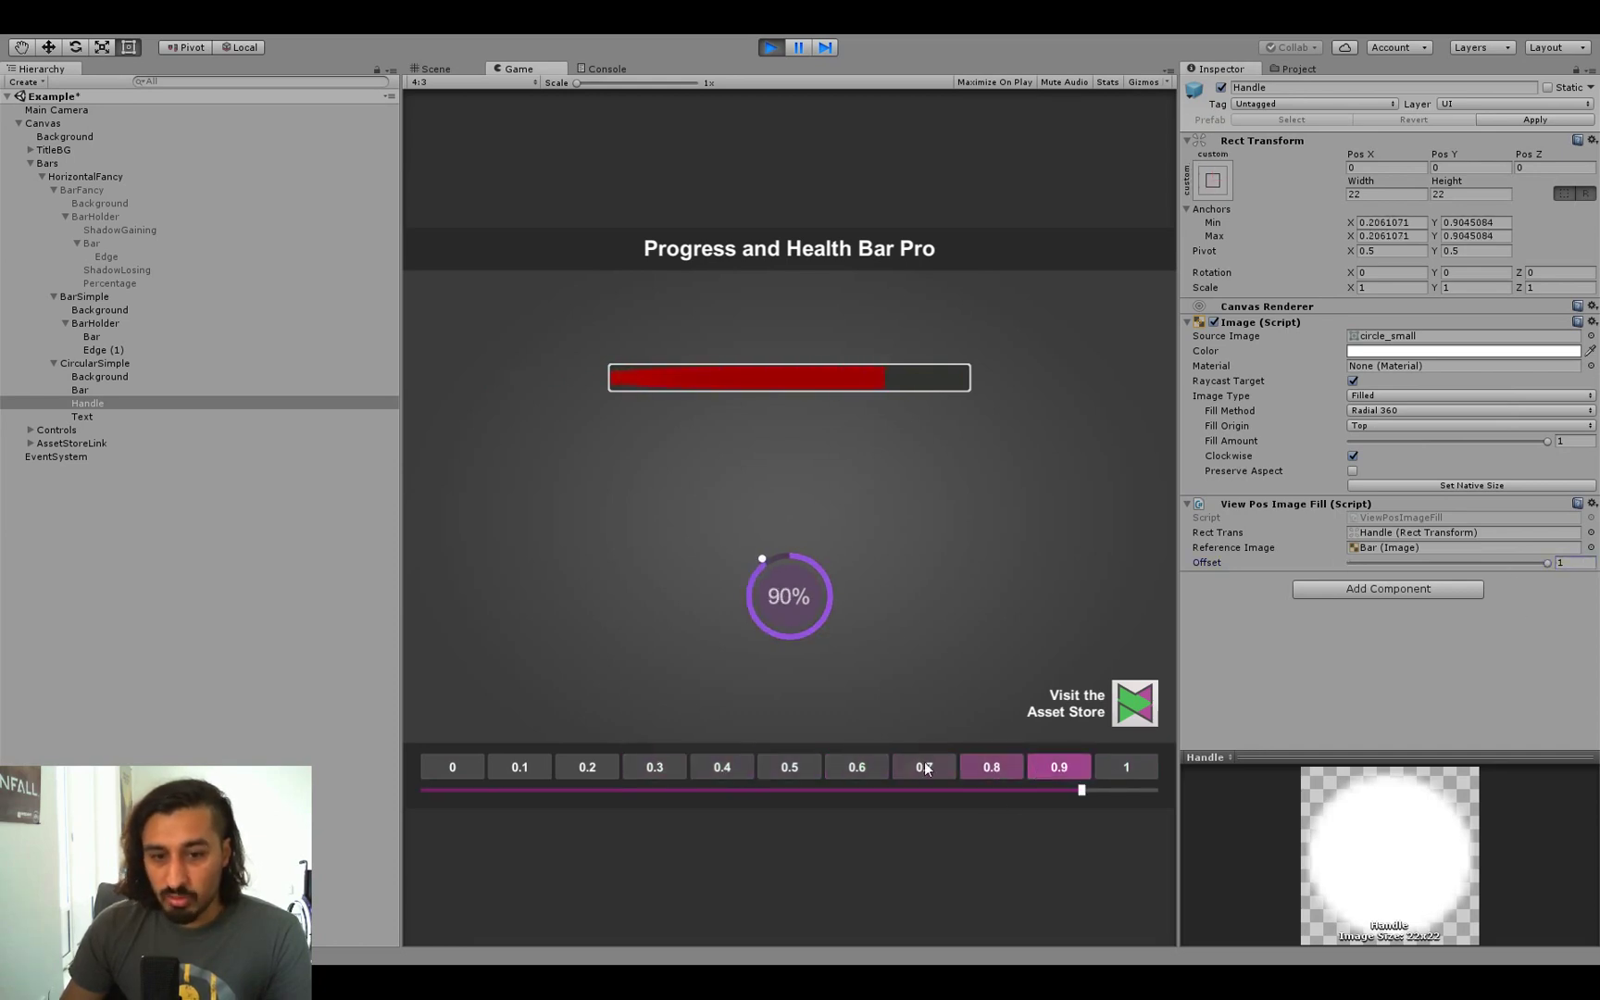
{"action": "left_click", "coordinate": [709, 767]}
{"action": "left_click", "coordinate": [519, 767]}
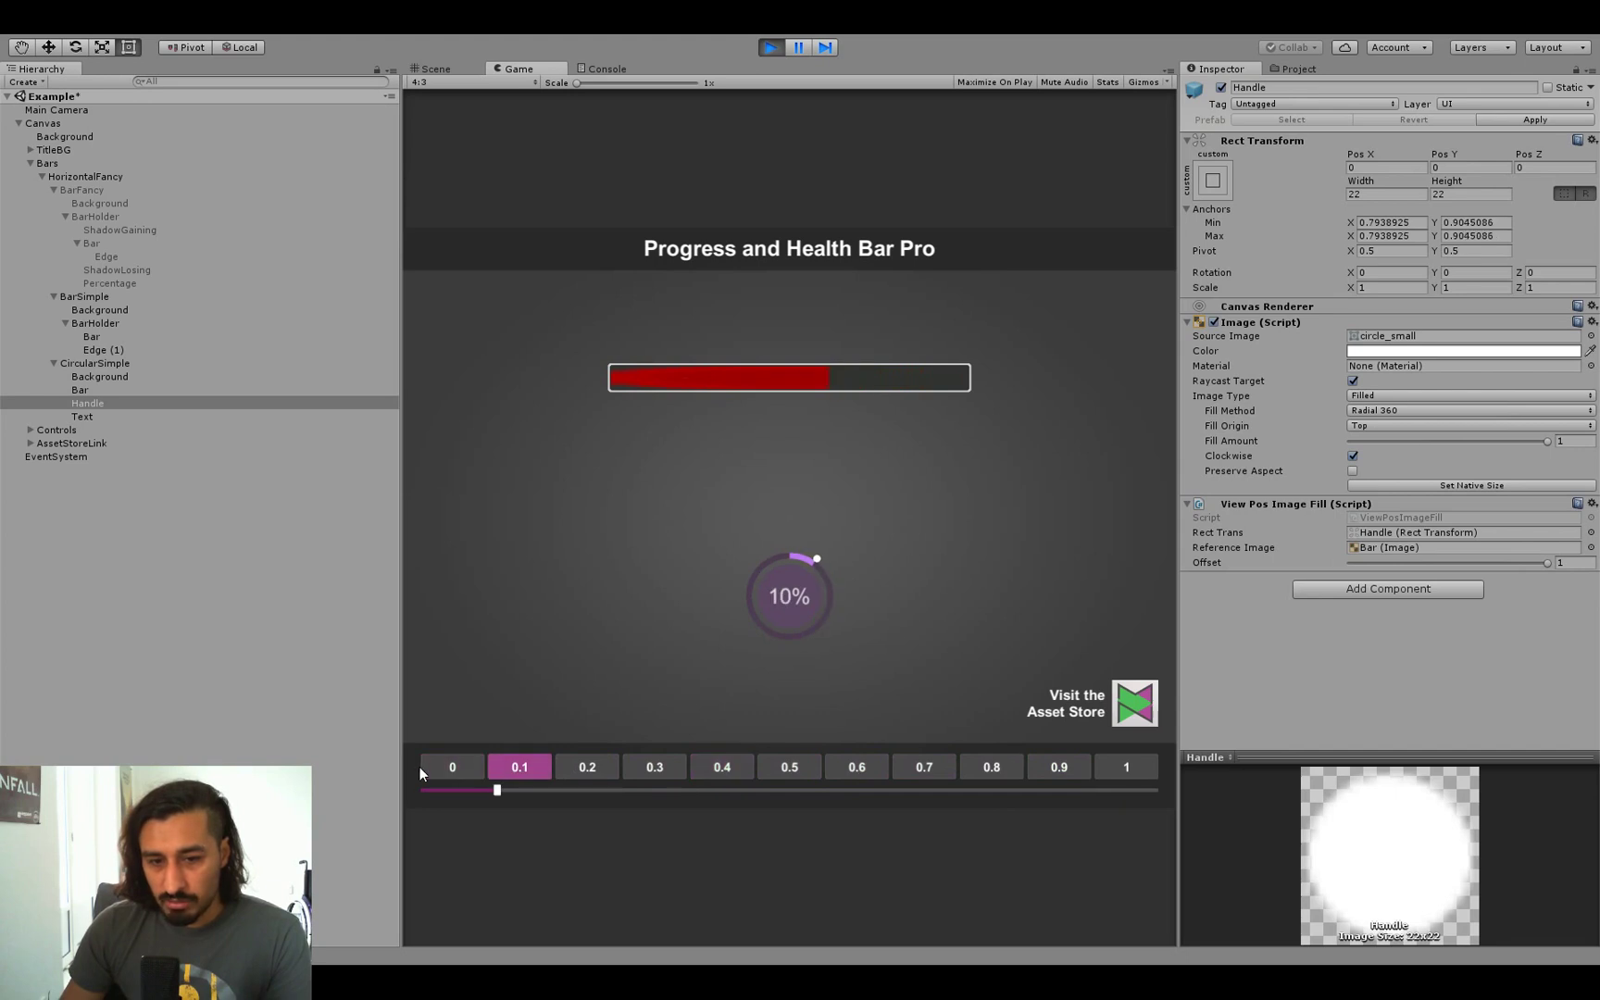
{"action": "left_click", "coordinate": [438, 767]}
Step: Frame the circular bar in the Scene view with the Rect tool, then set progress to 0.5
{"action": "left_click", "coordinate": [454, 71]}
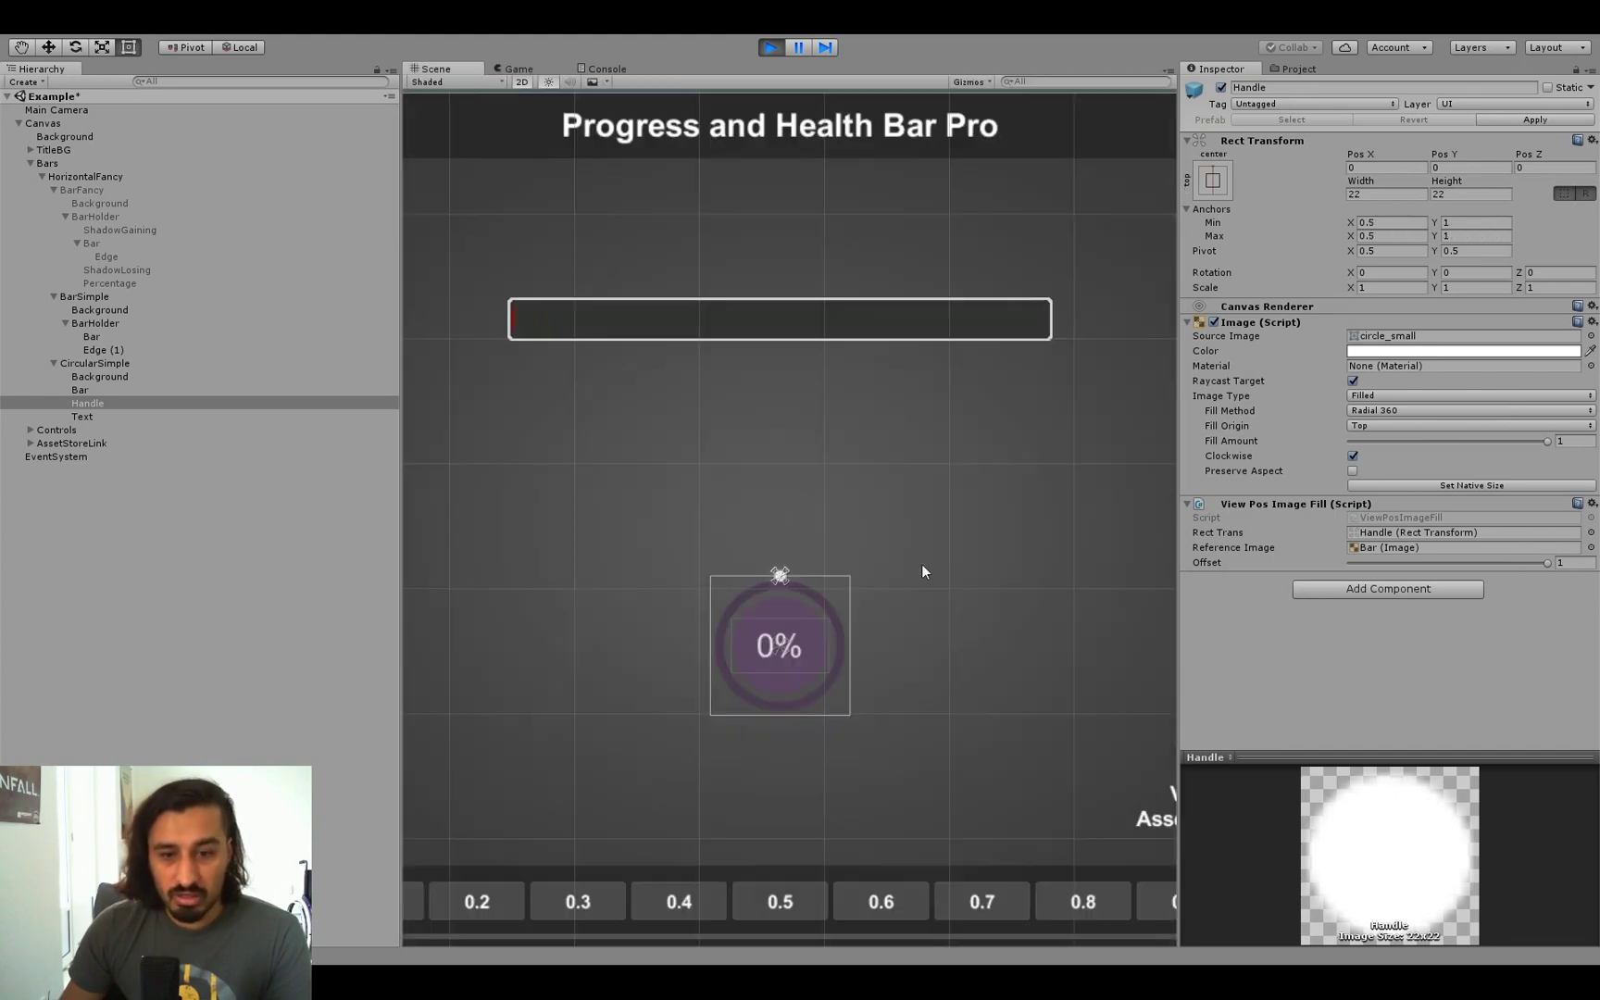
{"action": "scroll", "coordinate": [933, 601], "scroll_direction": "up", "scroll_amount": 5}
{"action": "middle_click_drag", "start_coordinate": [765, 607], "coordinate": [780, 519]}
{"action": "key", "text": "t"}
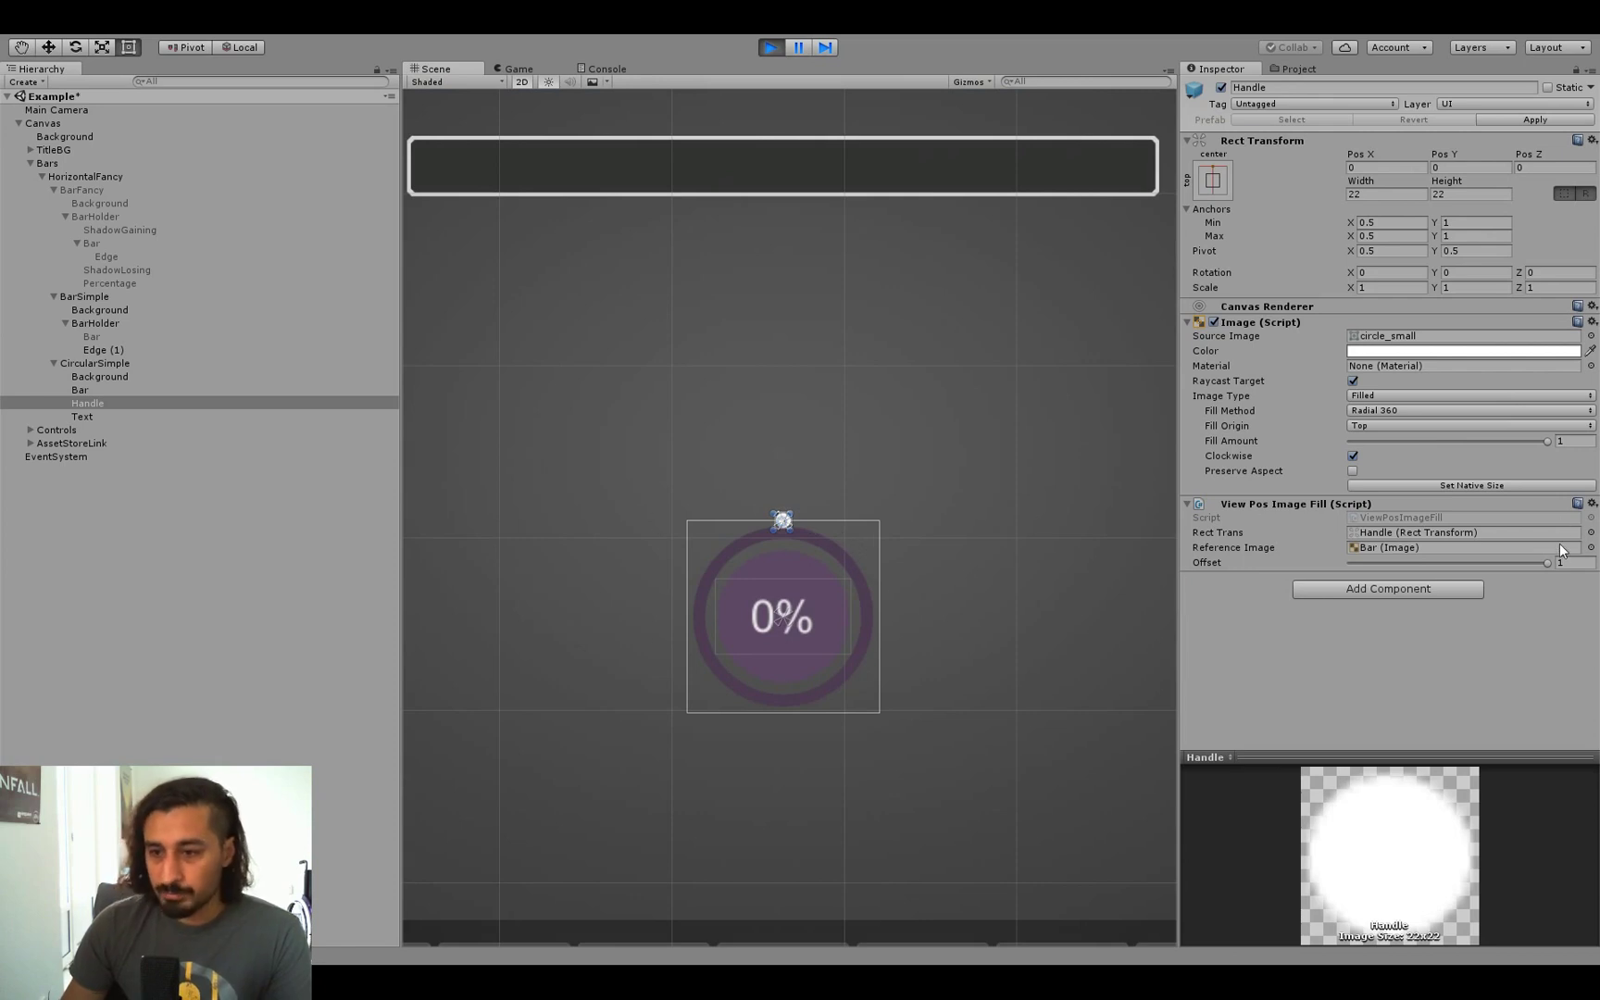
{"action": "left_click", "coordinate": [516, 69]}
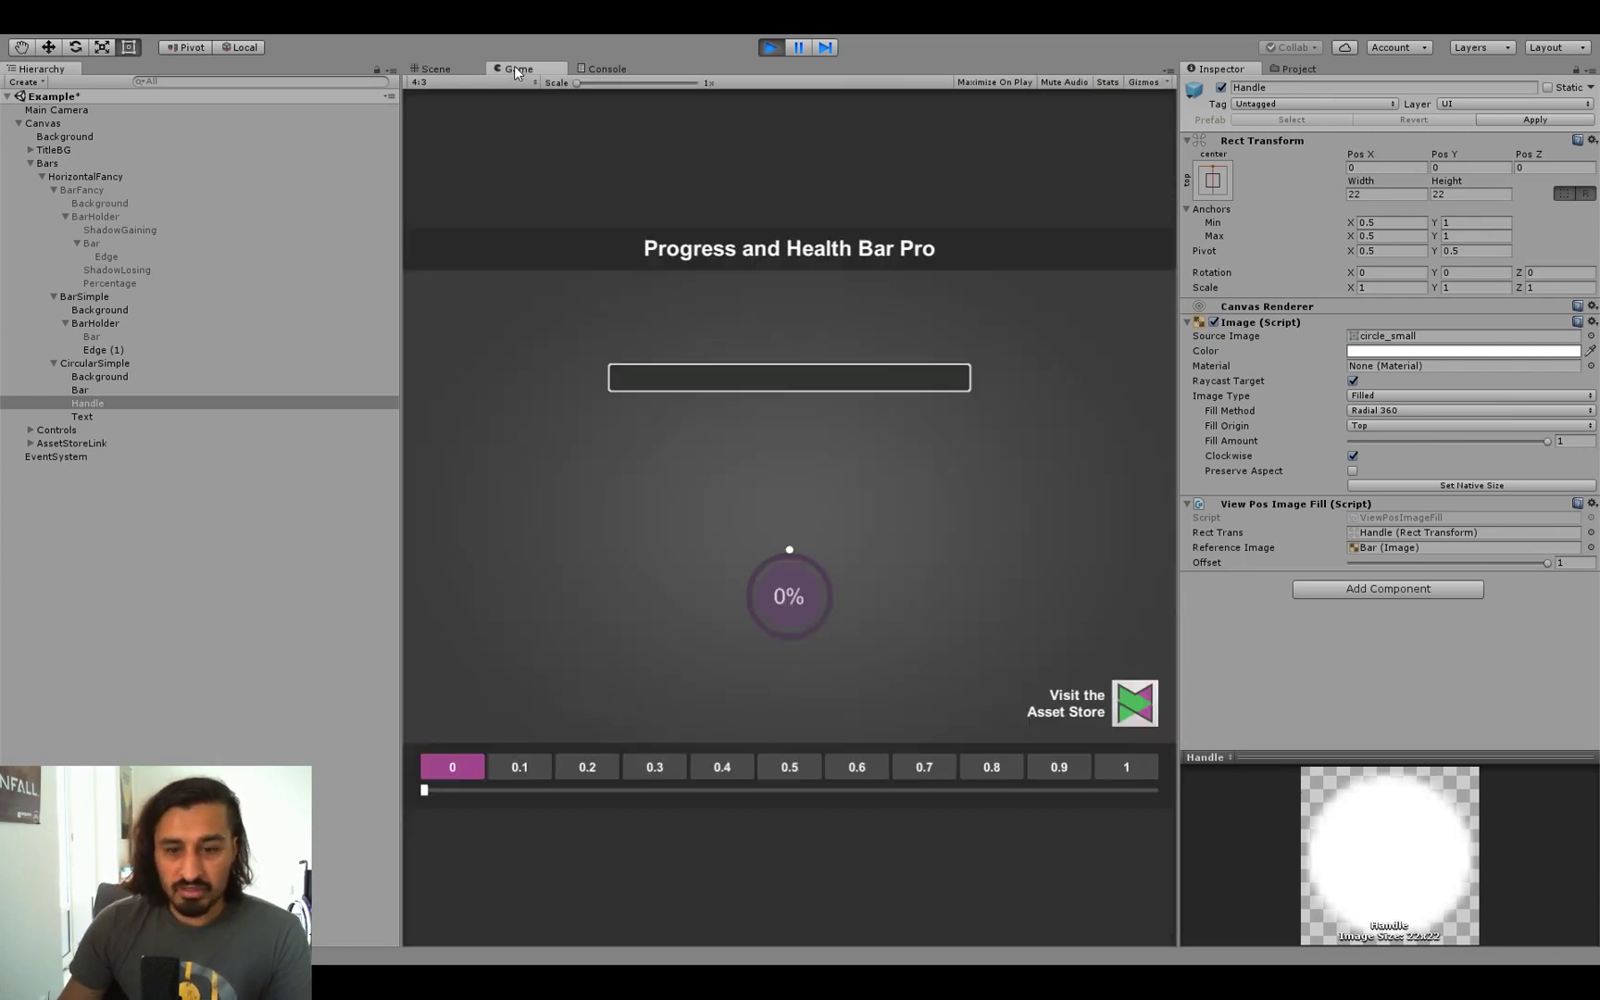
{"action": "left_click", "coordinate": [971, 770]}
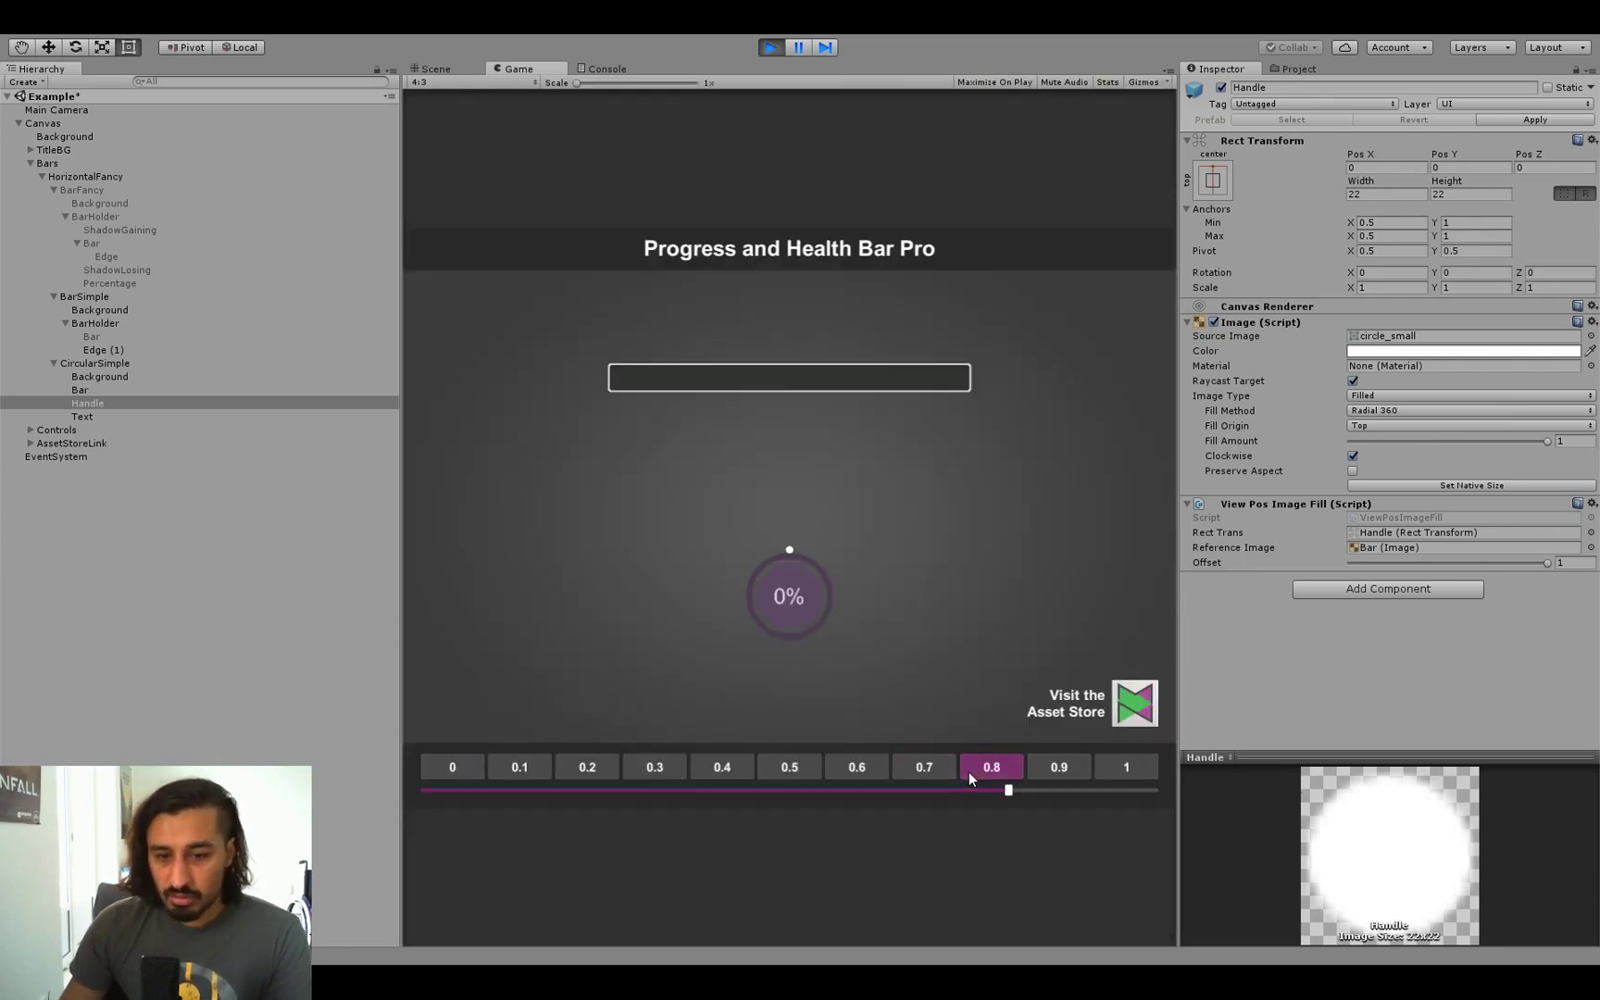
{"action": "left_click", "coordinate": [768, 765]}
Step: Open the package's Scripts folder and go through the View scripts from ViewColor to ViewValueText
{"action": "left_click", "coordinate": [1297, 70]}
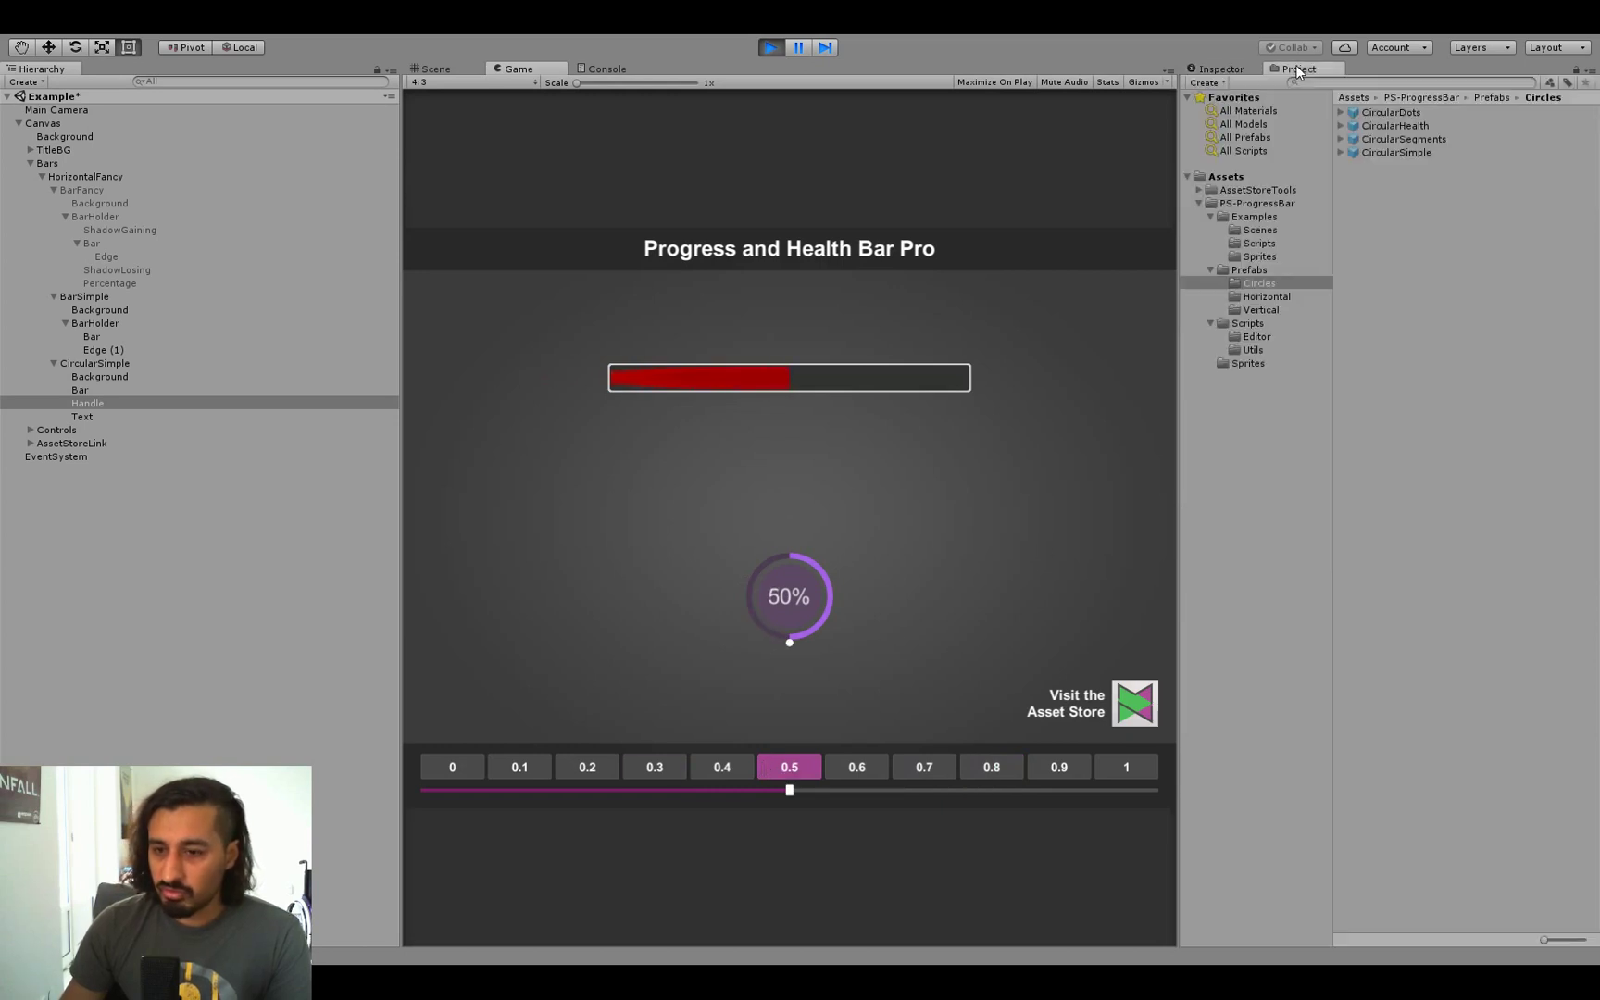
{"action": "left_click", "coordinate": [1250, 325]}
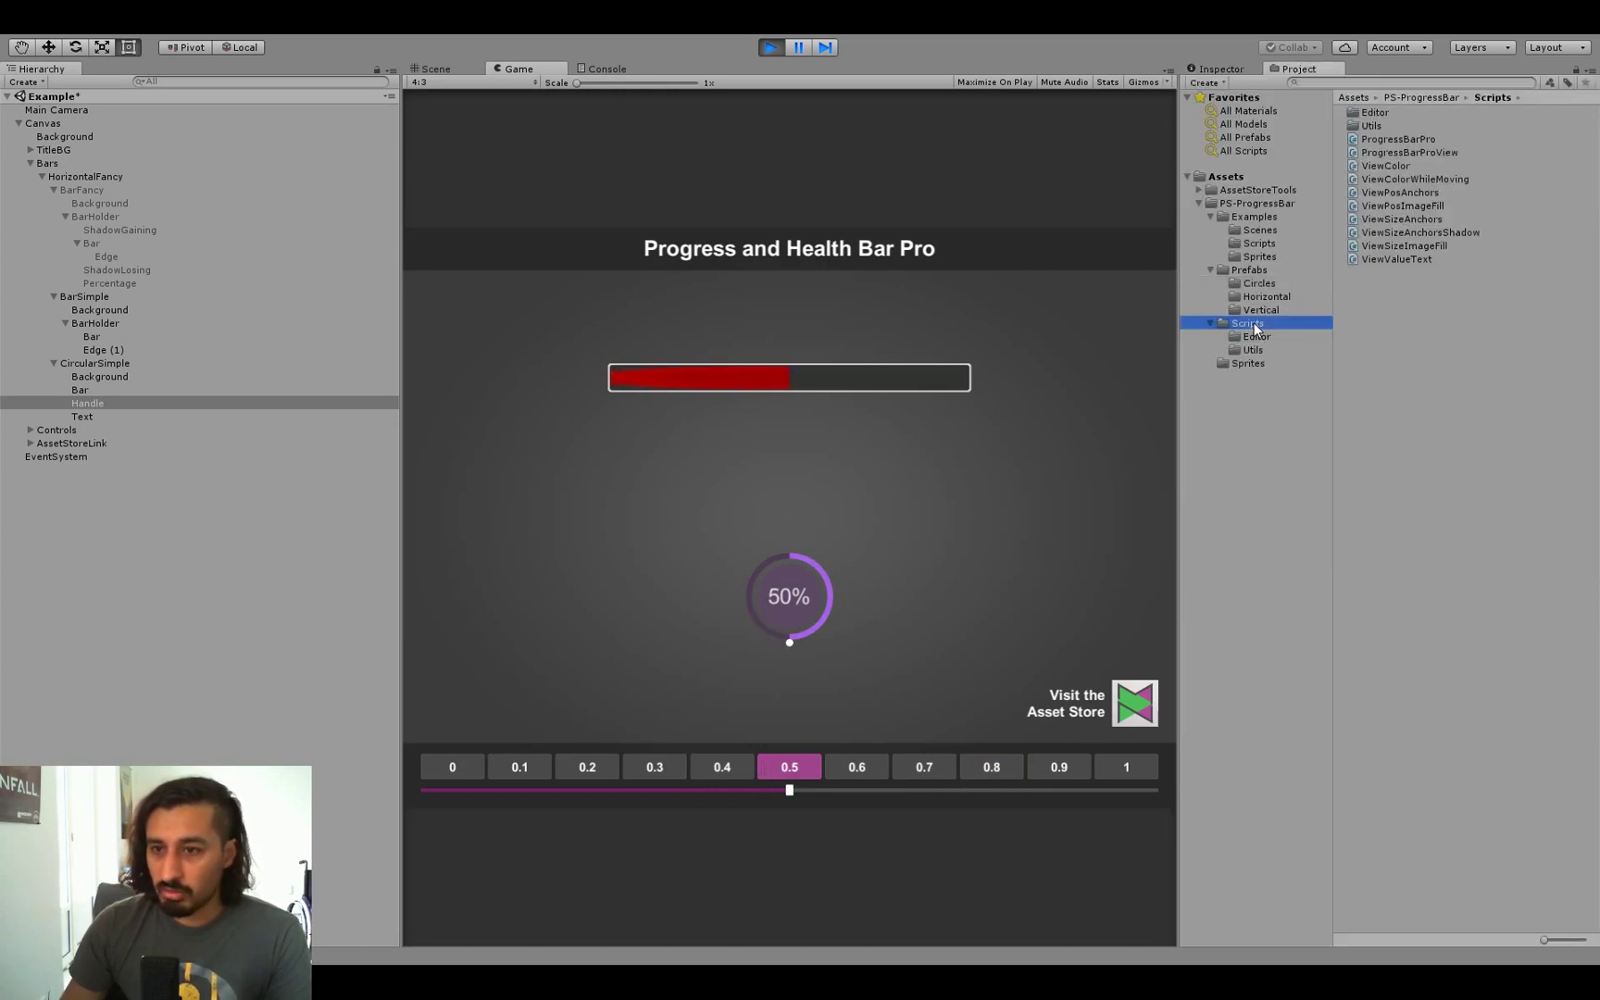
{"action": "left_click", "coordinate": [1409, 166]}
{"action": "left_click", "coordinate": [1429, 178]}
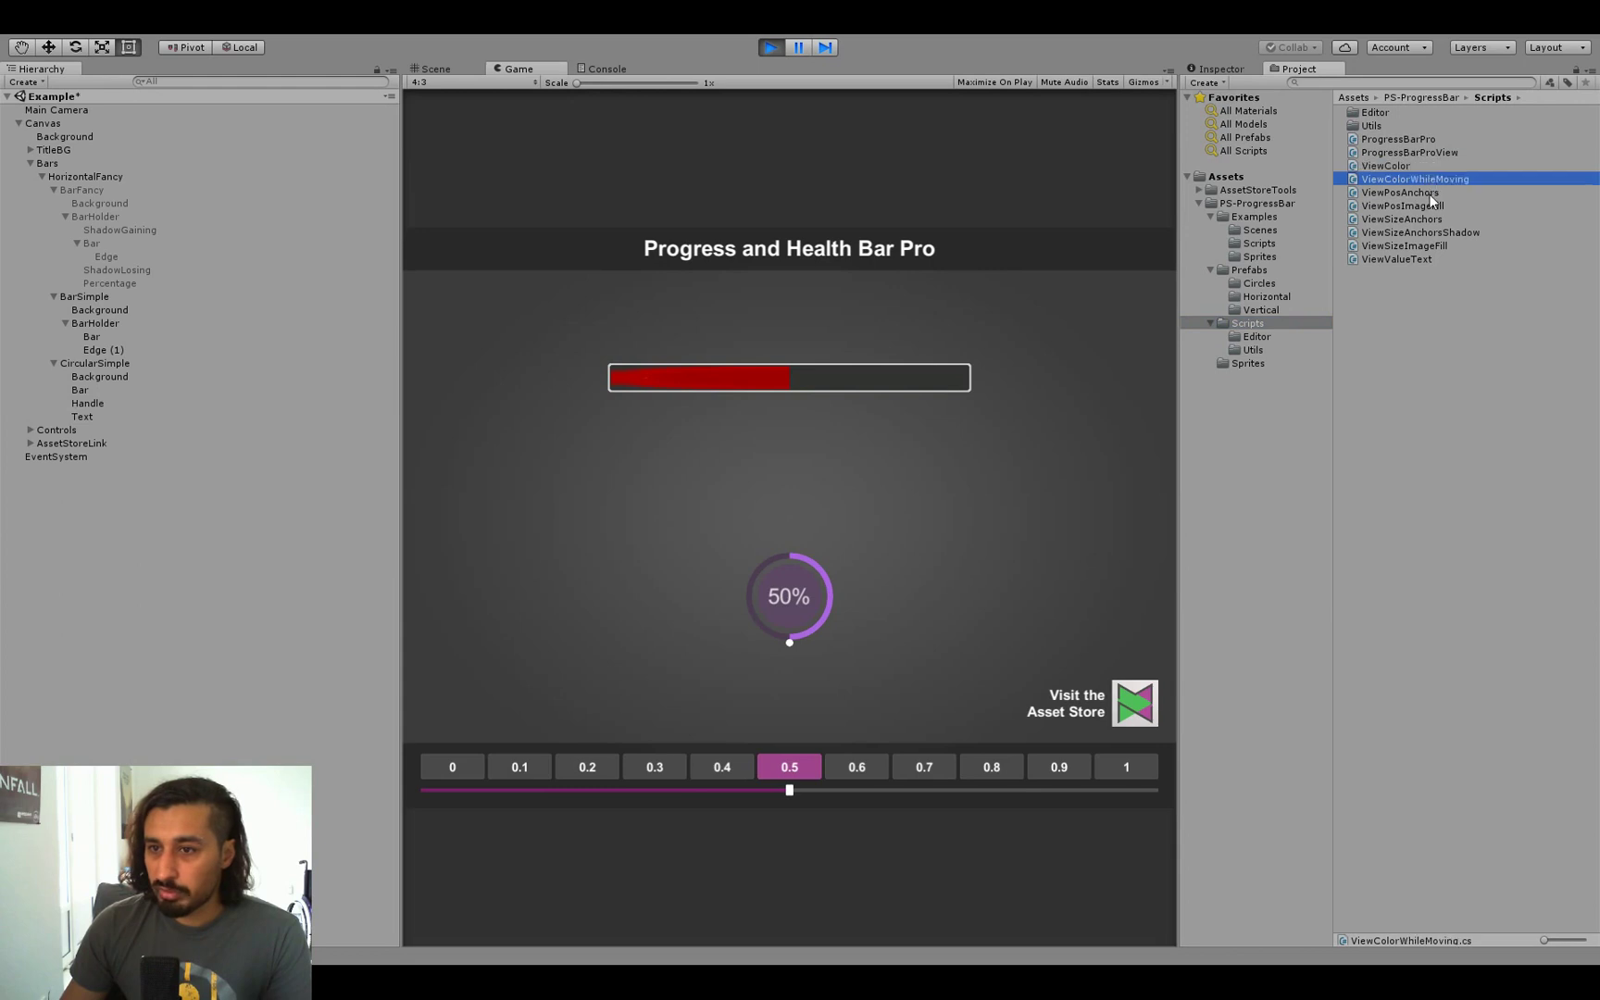
{"action": "left_click", "coordinate": [1431, 193]}
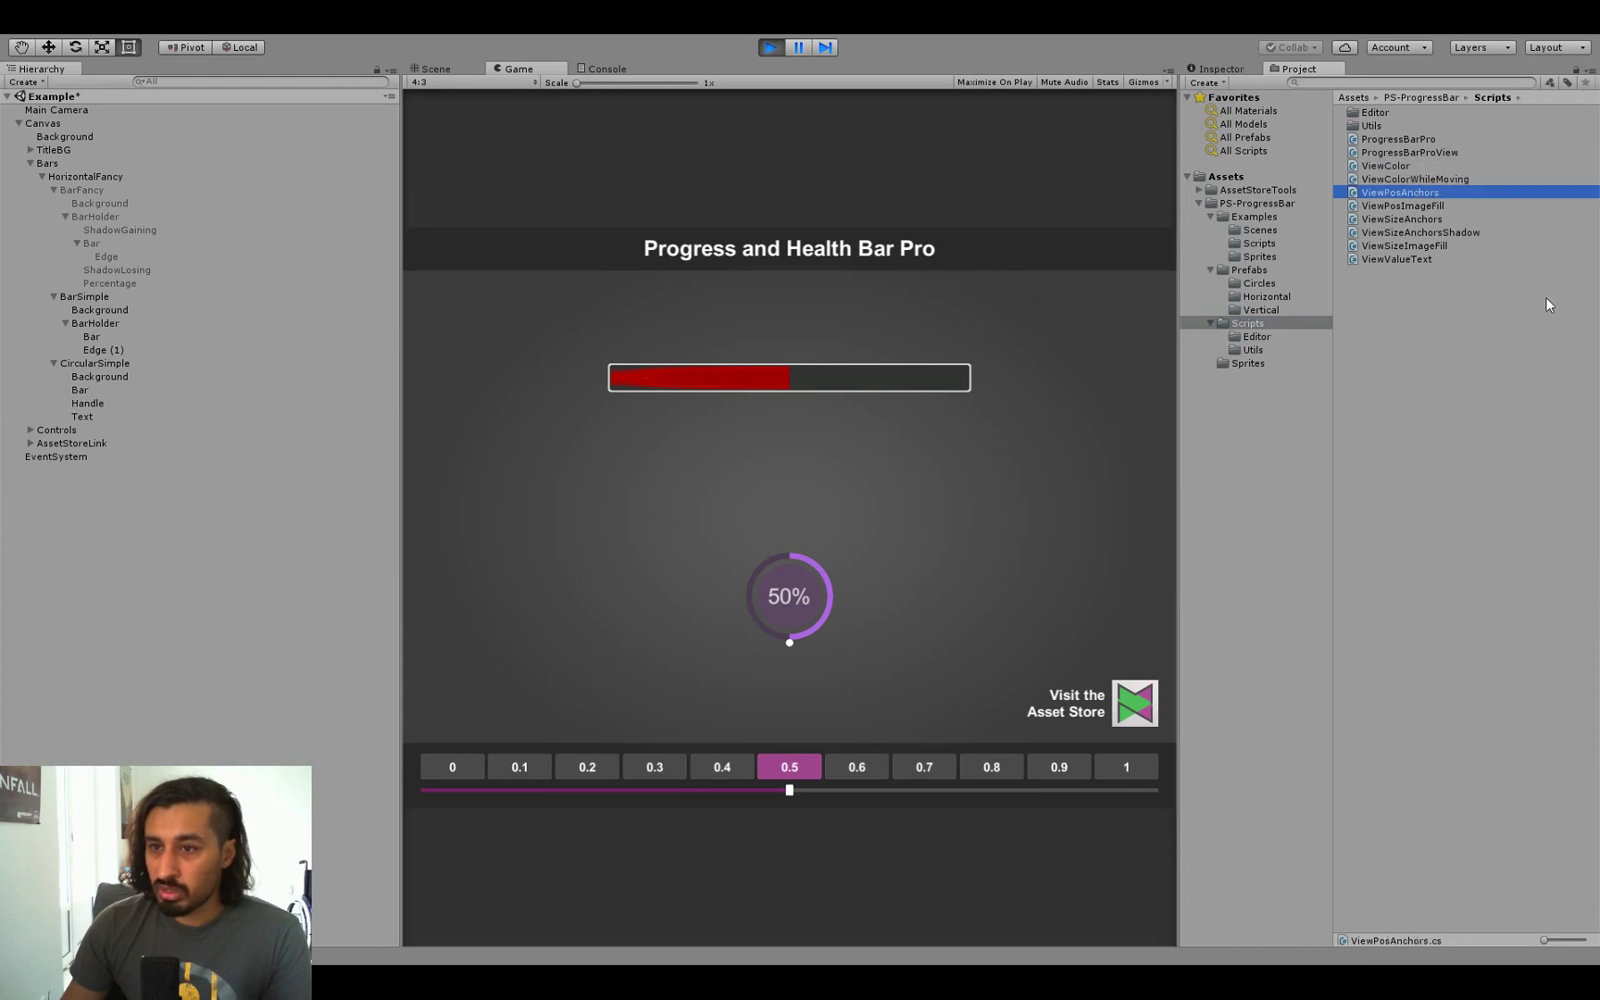
{"action": "left_click", "coordinate": [1437, 205]}
{"action": "left_click", "coordinate": [1473, 219]}
{"action": "left_click", "coordinate": [1482, 233]}
{"action": "left_click", "coordinate": [1453, 245]}
{"action": "left_click", "coordinate": [1446, 260]}
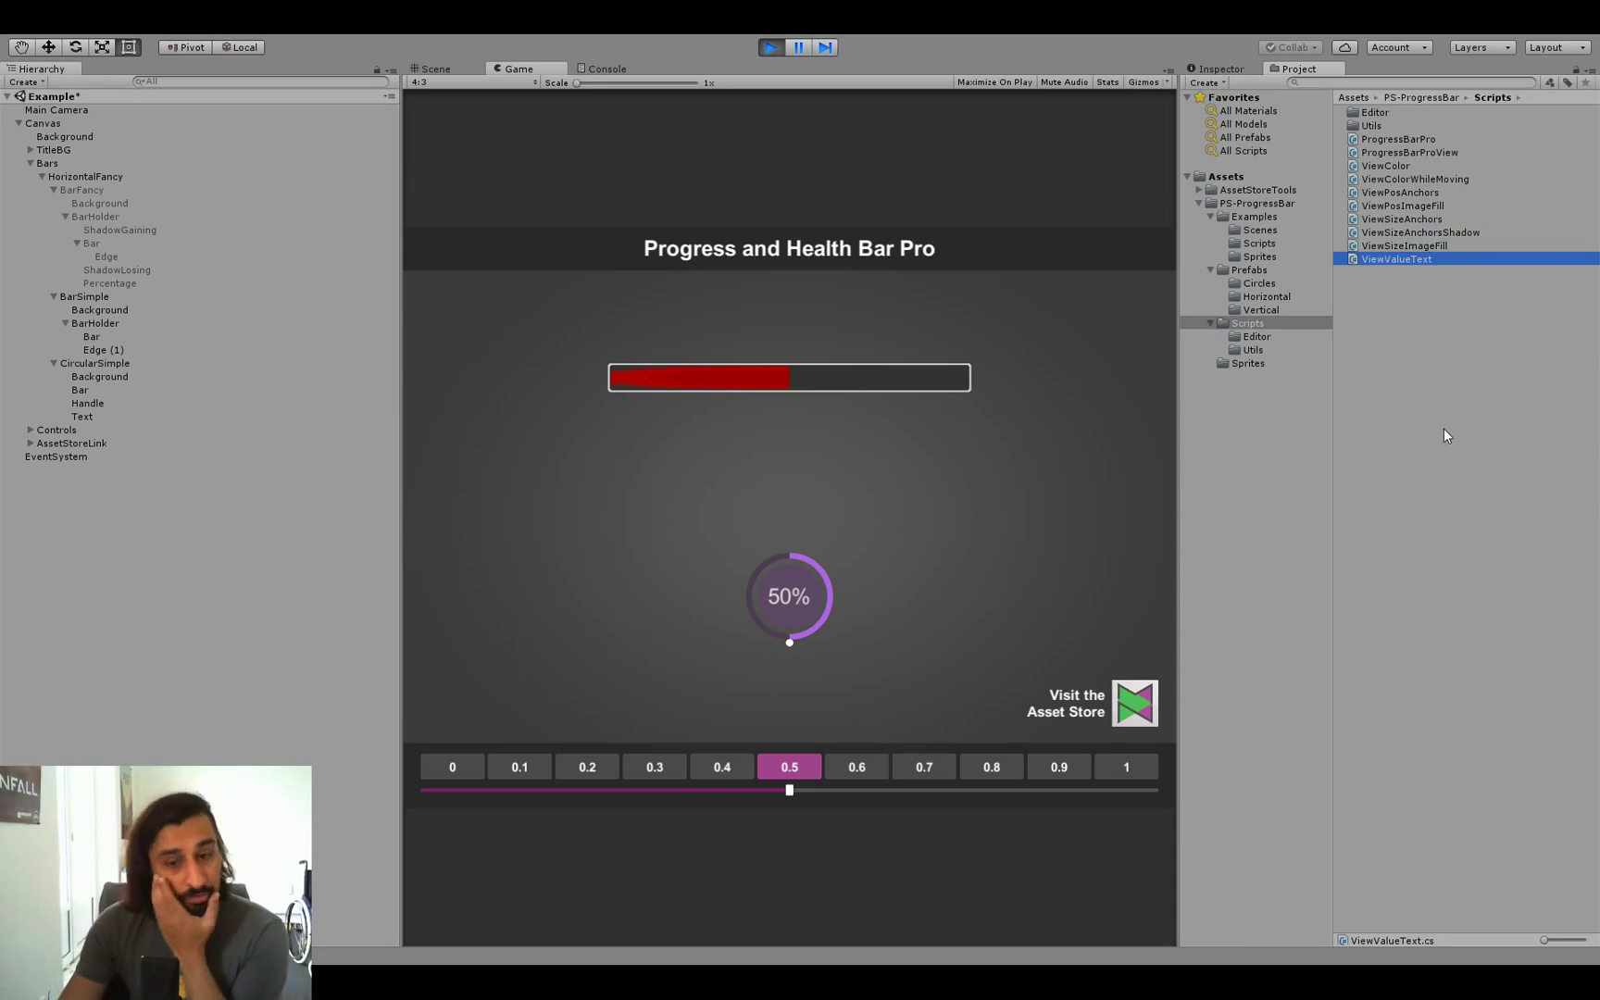